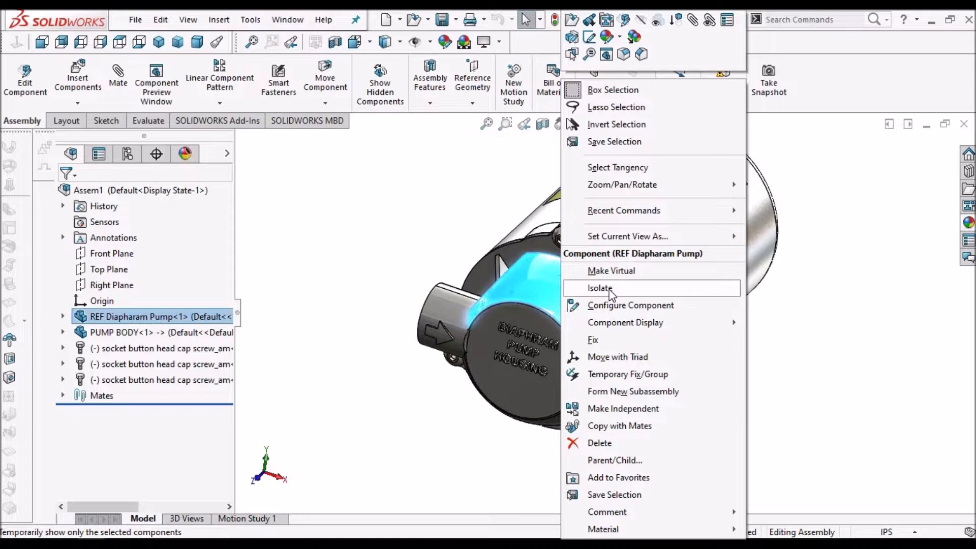
Examine the isolated pump housing from the front, the open back and the sides
scroll(575, 363, down, 1)
mouse_move(623, 331)
middle_down()
mouse_move(468, 320)
mouse_move(494, 368)
mouse_move(624, 331)
mouse_move(581, 329)
mouse_move(475, 405)
mouse_move(571, 359)
mouse_move(599, 307)
middle_up()
scroll(581, 329, up, 2)
scroll(600, 308, down, 2)
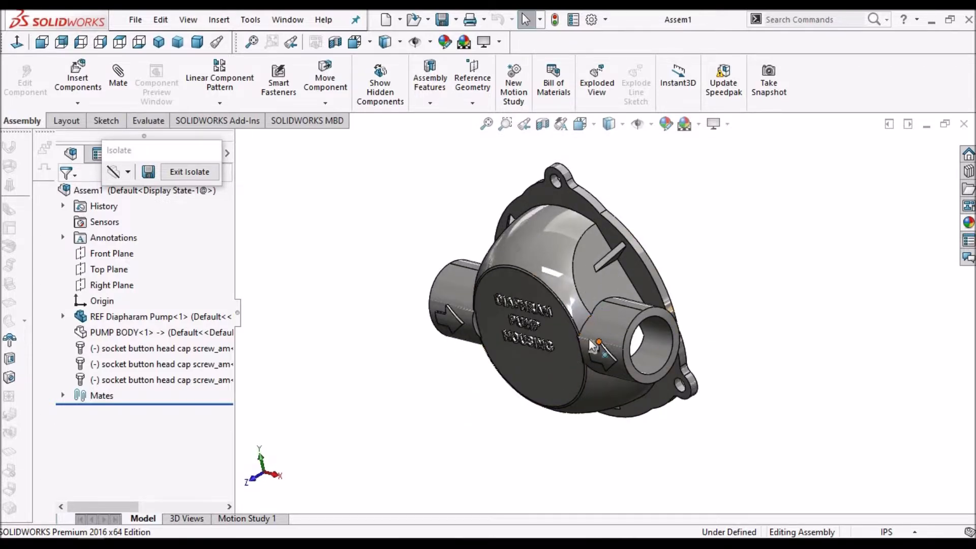
middle_drag(592, 346, 489, 333)
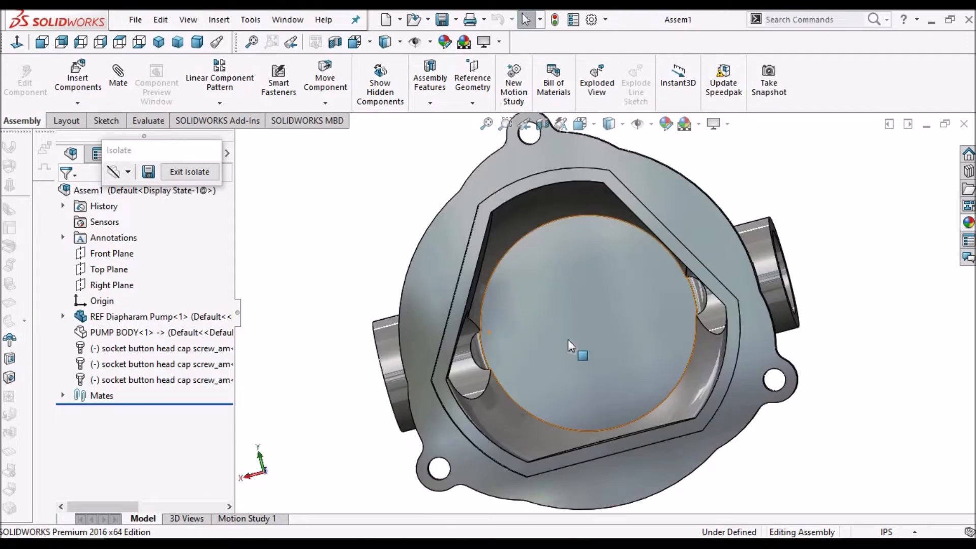
scroll(568, 340, up, 3)
middle_drag(632, 331, 734, 334)
scroll(618, 324, down, 3)
middle_drag(619, 321, 645, 372)
scroll(626, 337, up, 3)
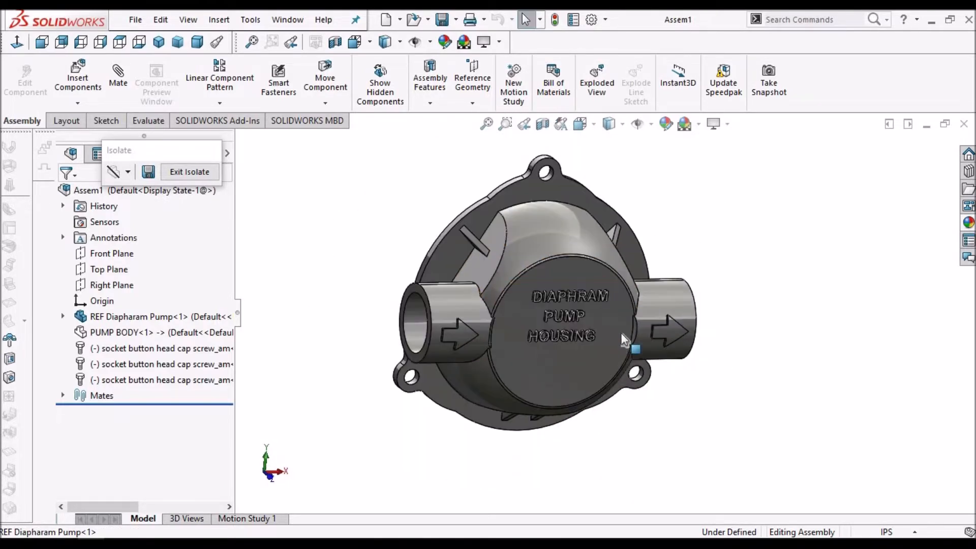
middle_drag(625, 338, 584, 320)
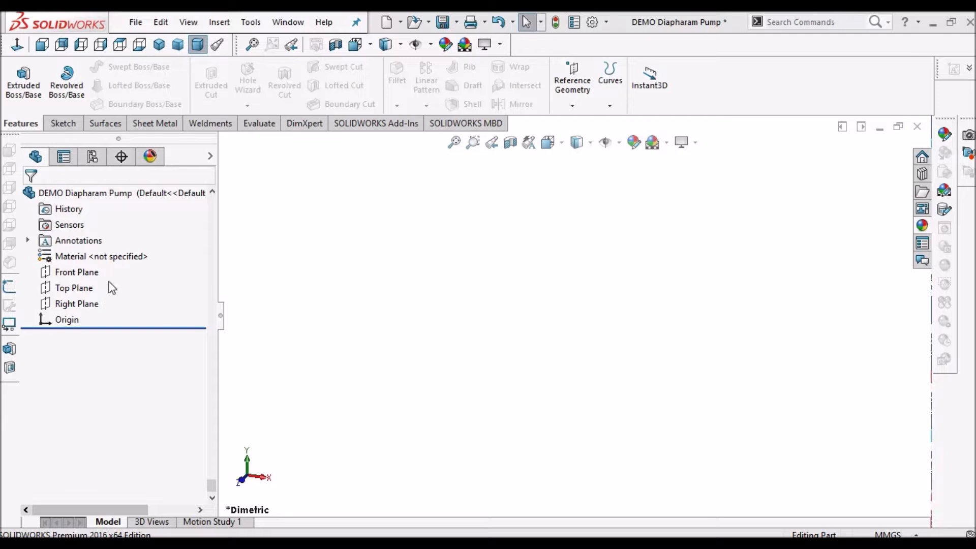
Start a sketch on the Top Plane and draw a horizontal line about 56 mm long ending at the origin
click(75, 289)
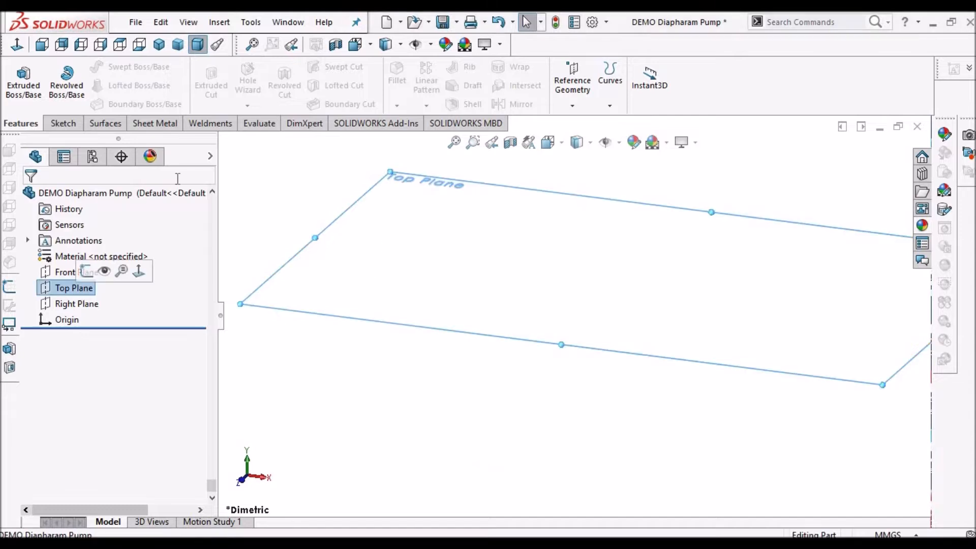
click(58, 122)
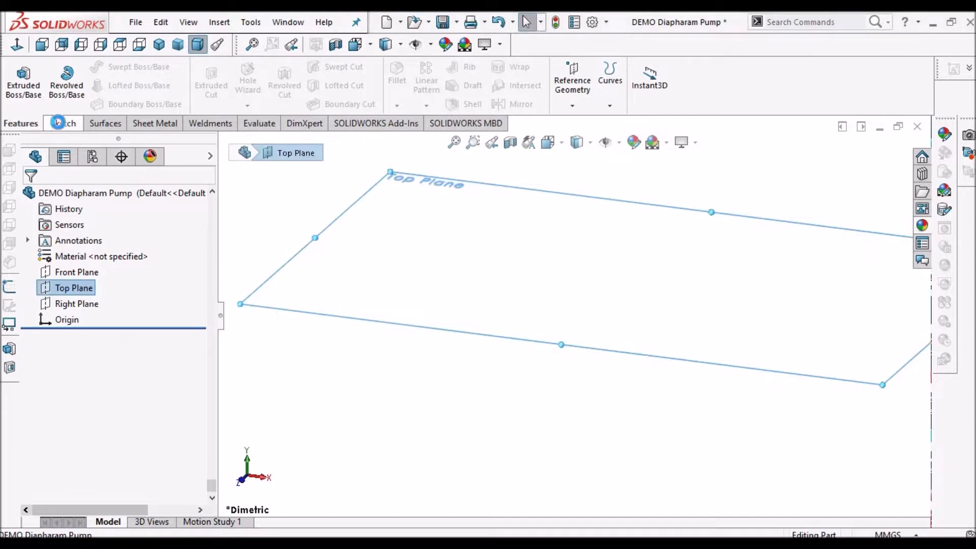
click(18, 76)
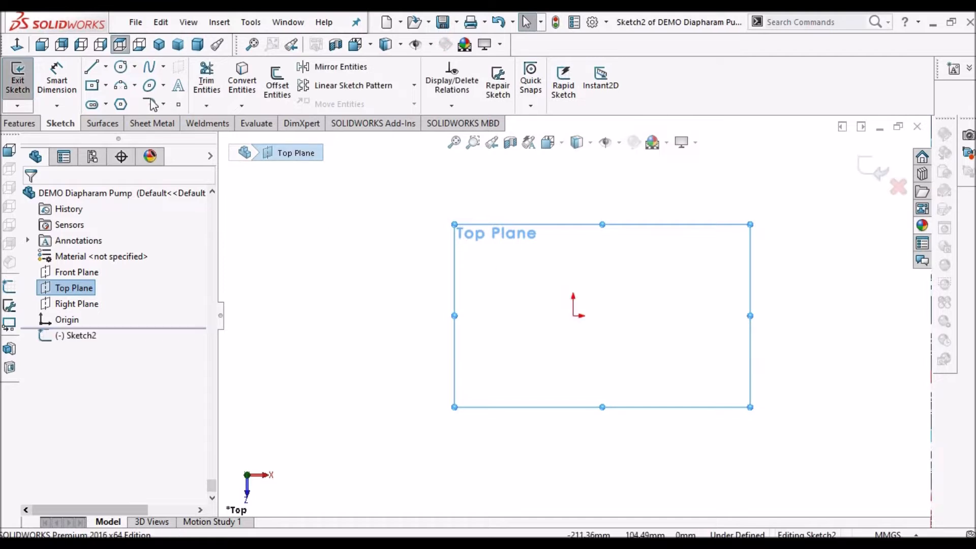
click(94, 68)
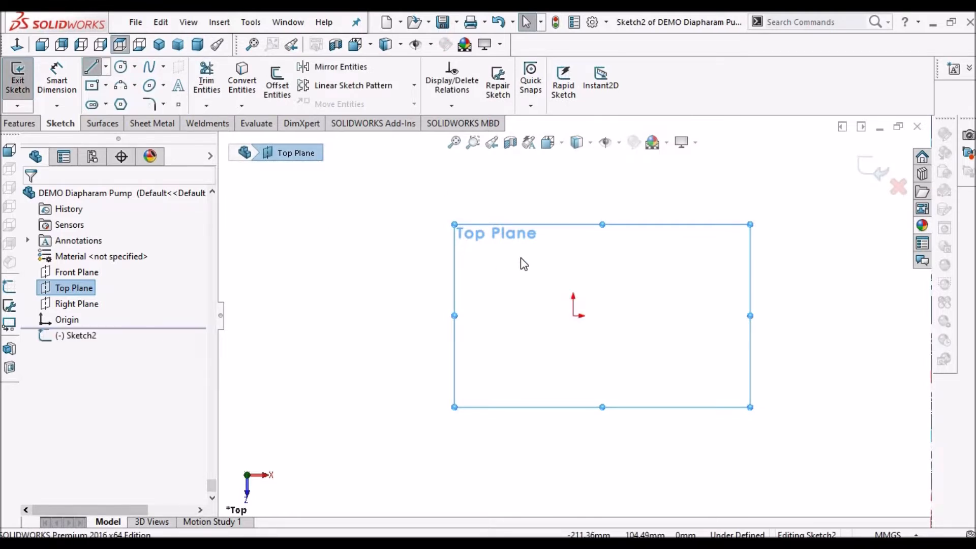
scroll(617, 320, down, 5)
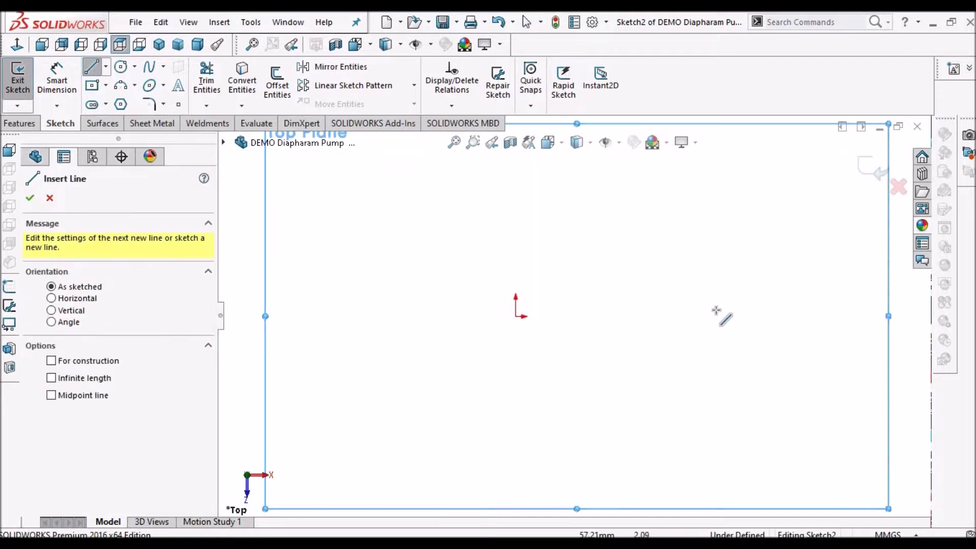
drag(711, 316, 517, 316)
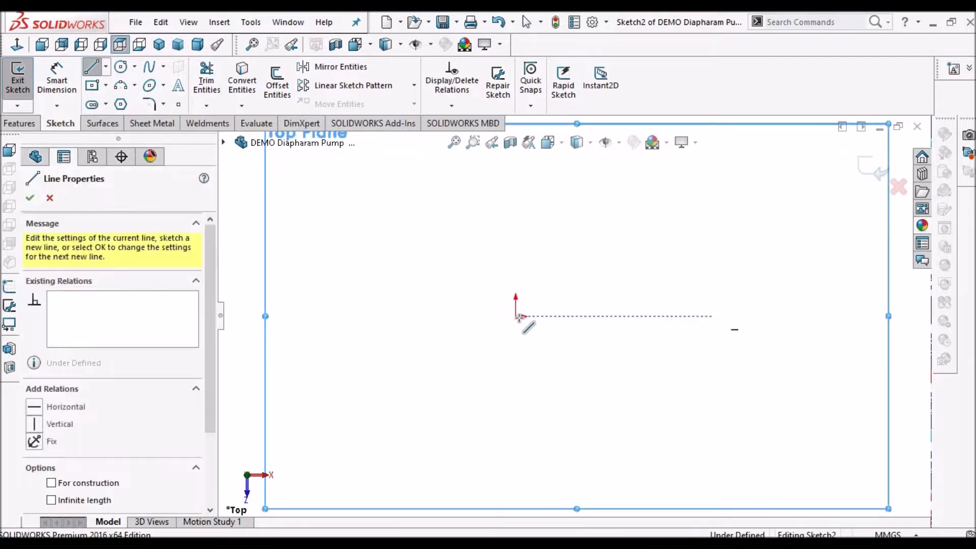
click(517, 316)
Draw a vertical line about 59 mm down from the origin and a horizontal line about 35 mm to the right from its lower end
scroll(529, 402, up, 3)
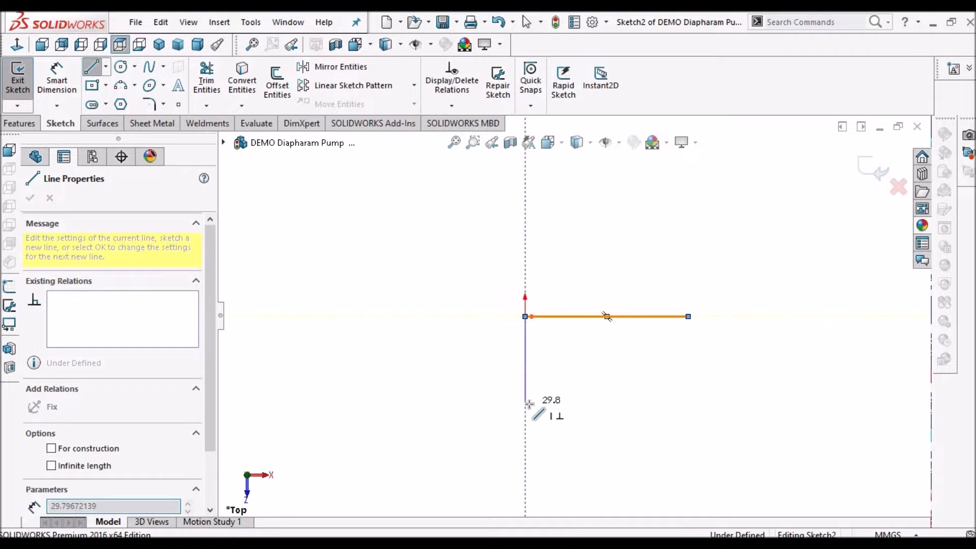
scroll(554, 399, down, 4)
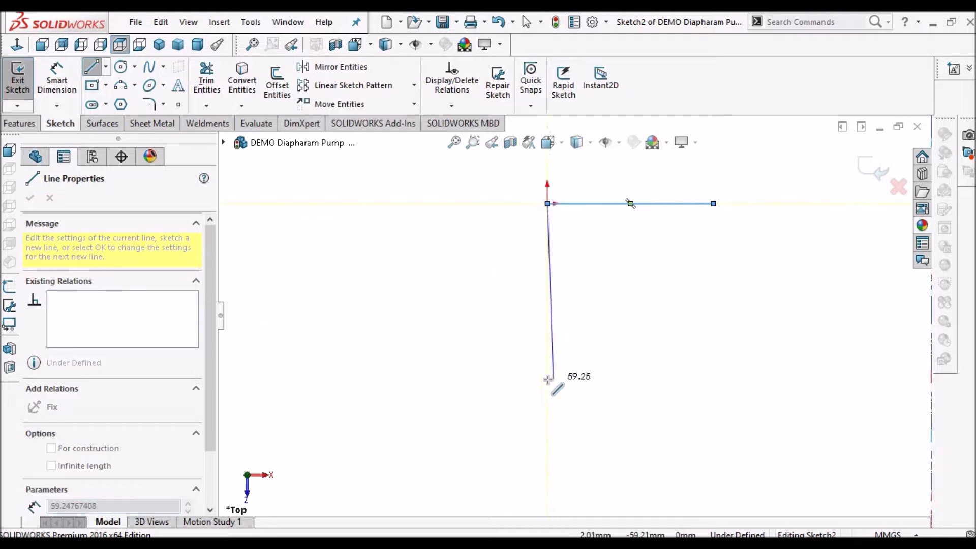
click(547, 379)
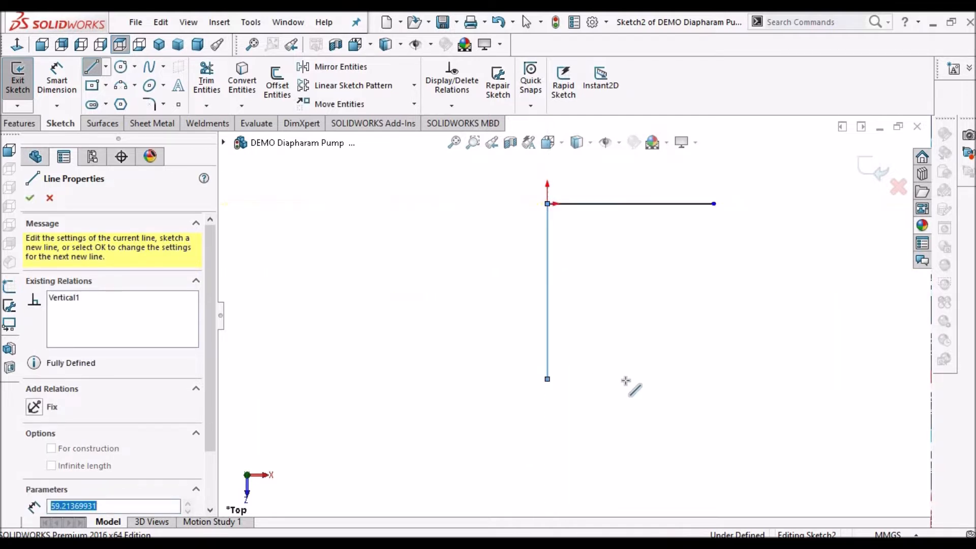
click(652, 379)
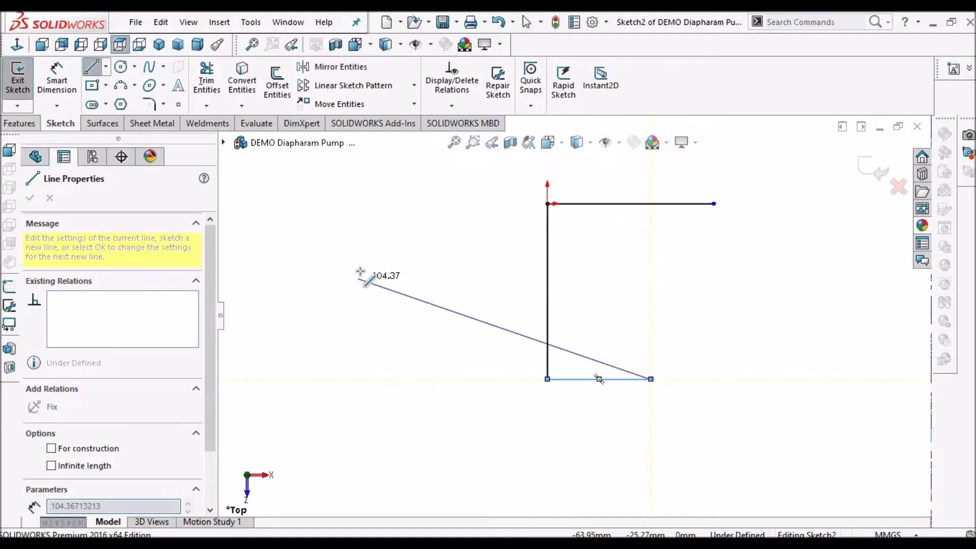
right_click(360, 273)
click(384, 290)
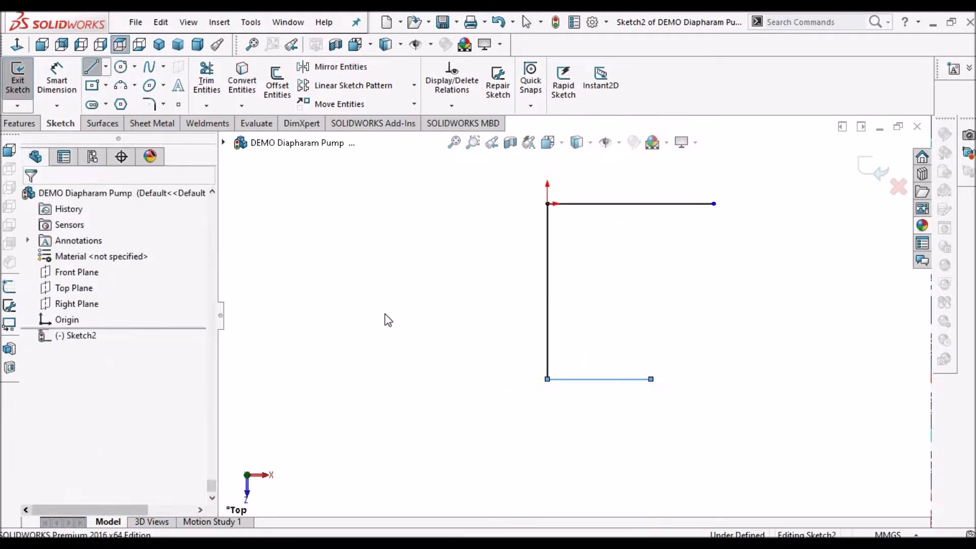
Close the profile with an outward-bulging three-point arc joining the free ends of the two horizontal lines
scroll(617, 337, up, 3)
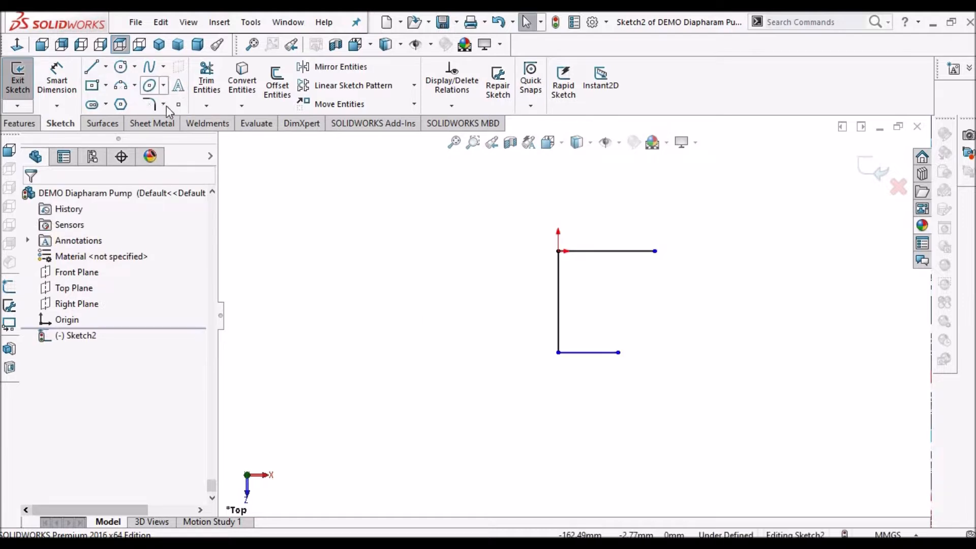
click(124, 89)
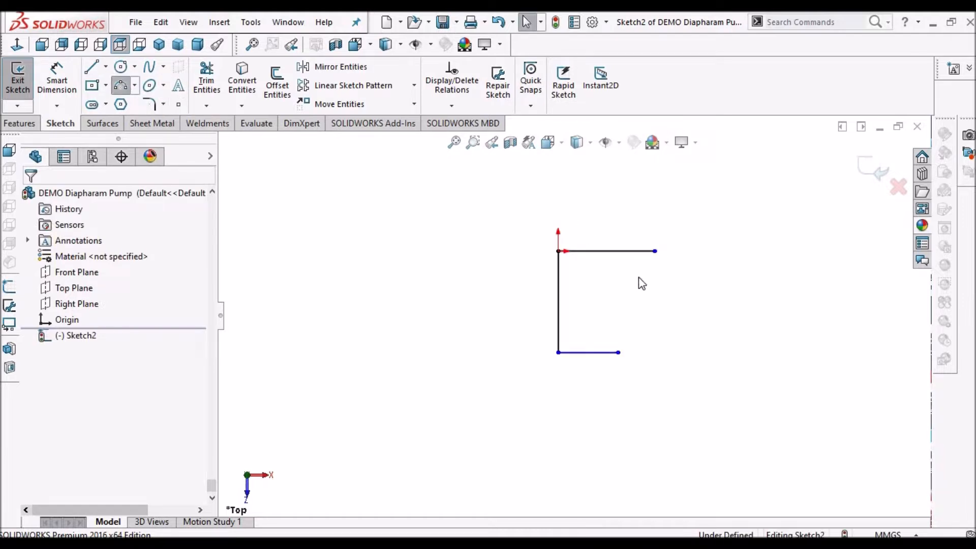
scroll(641, 282, down, 3)
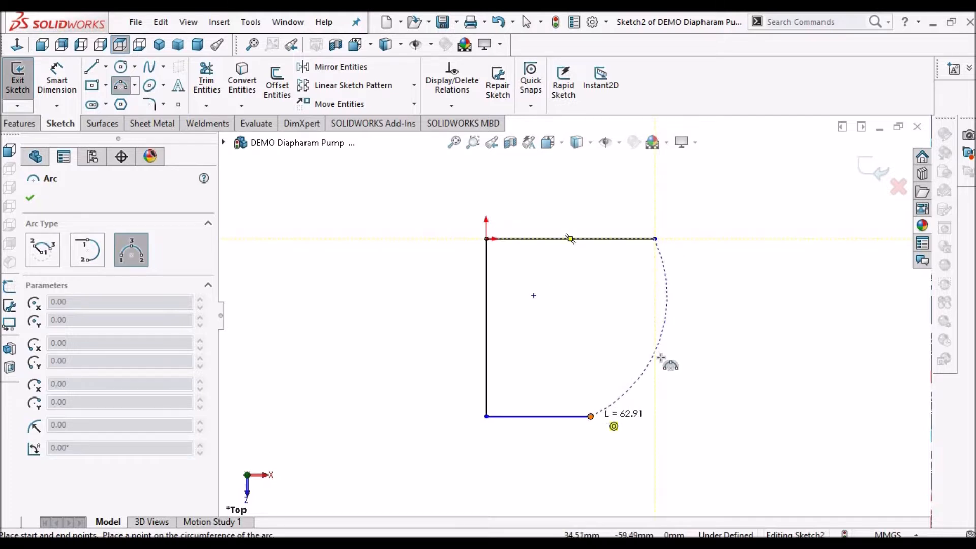
click(663, 341)
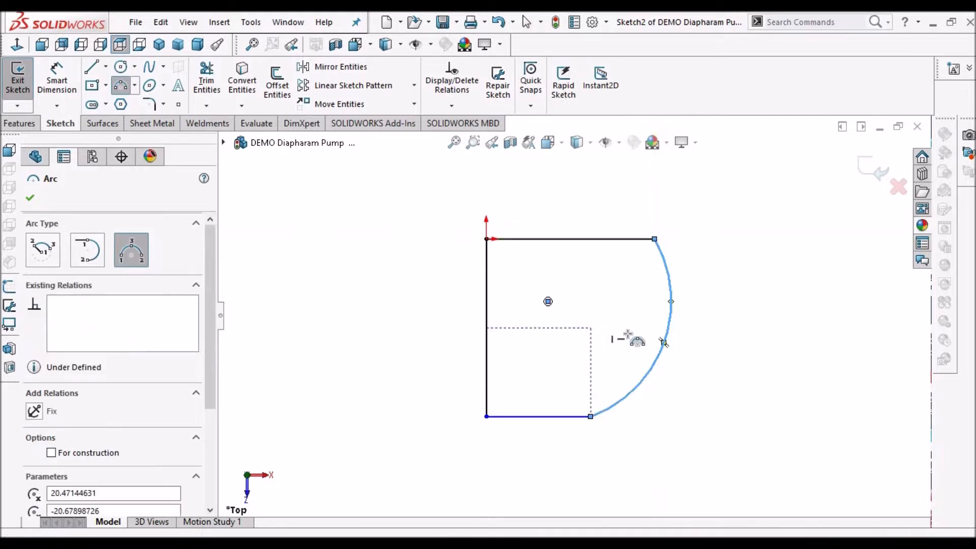
right_click(603, 331)
click(618, 339)
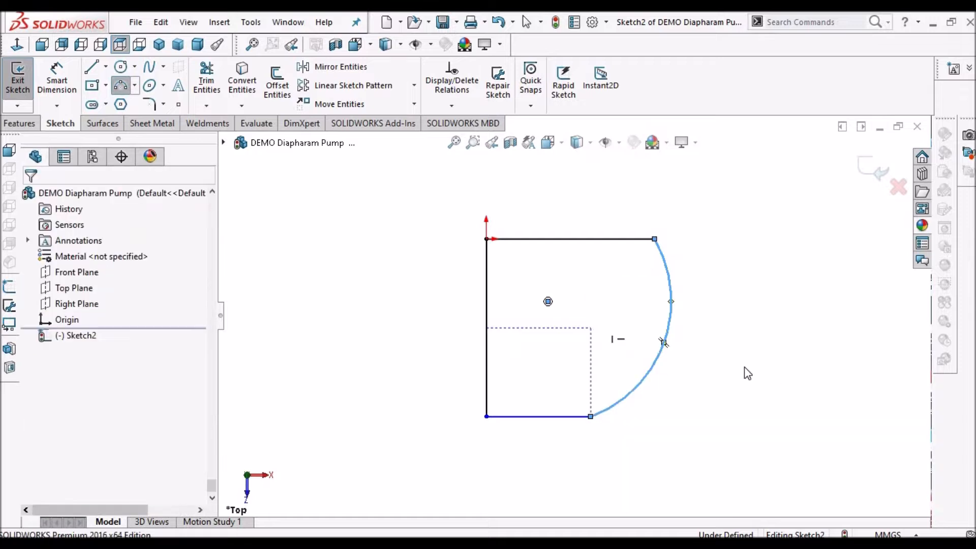
scroll(579, 408, down, 5)
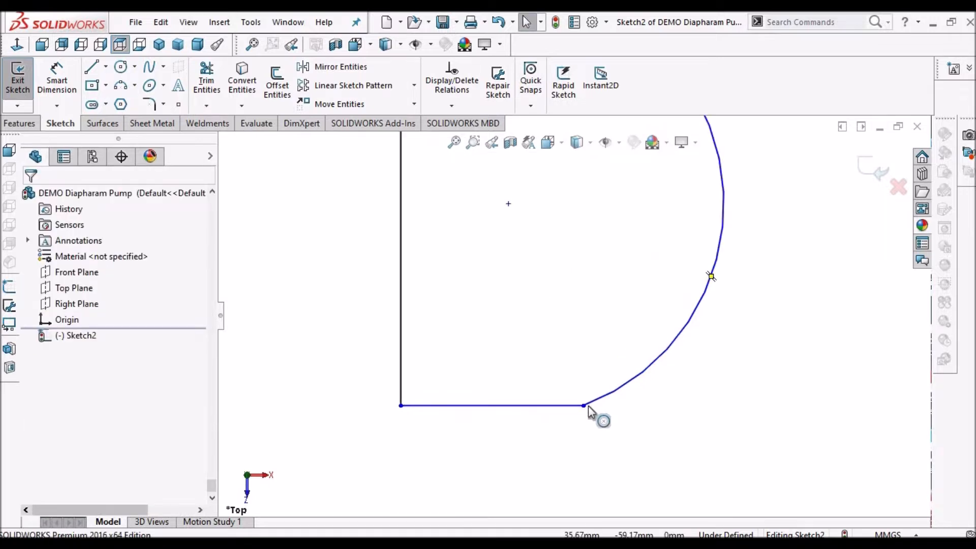
click(583, 406)
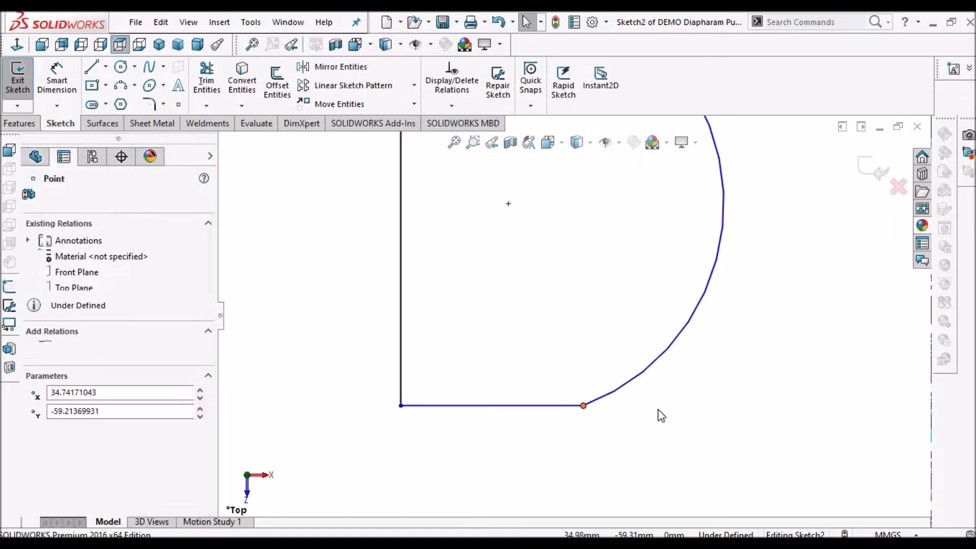
key(Escape)
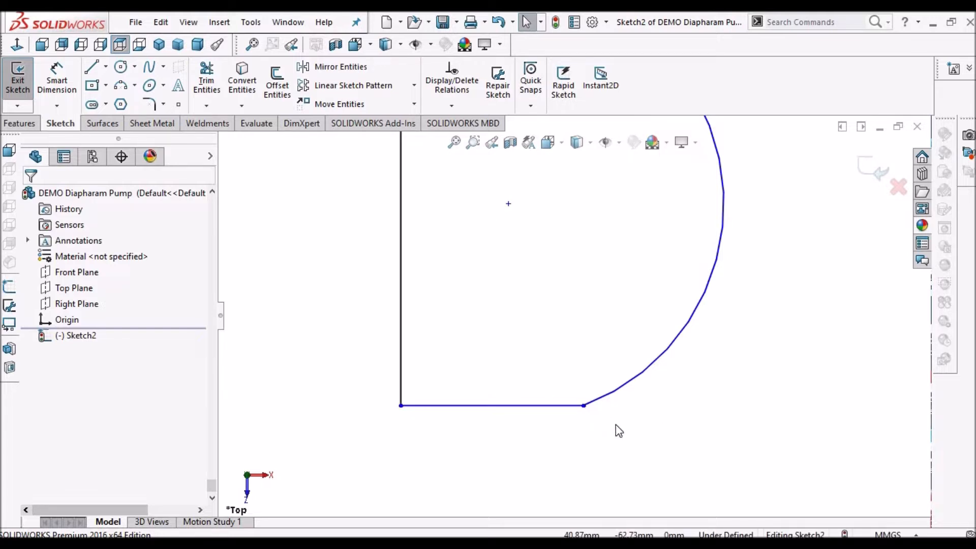
Draw a vertical centerline about 26 mm long upward from the origin
scroll(615, 425, up, 4)
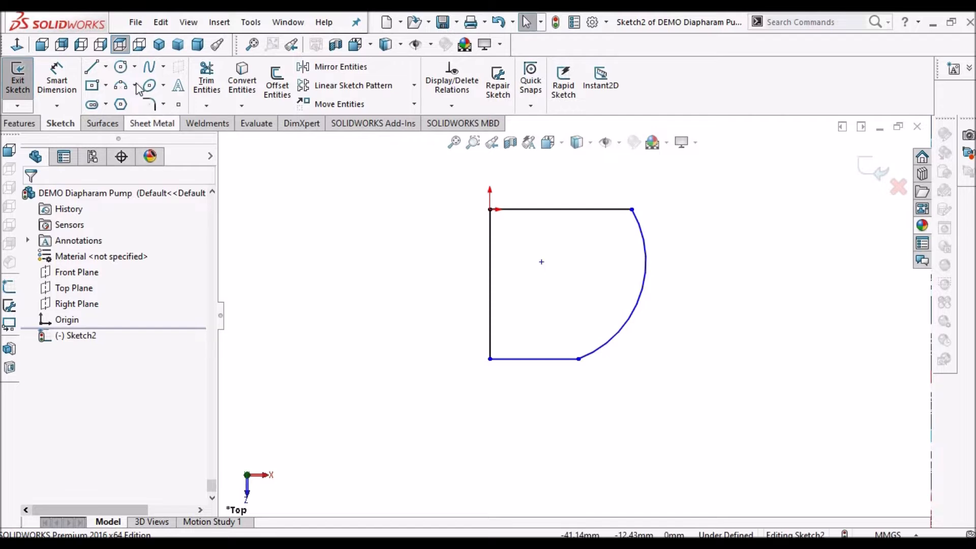
click(107, 72)
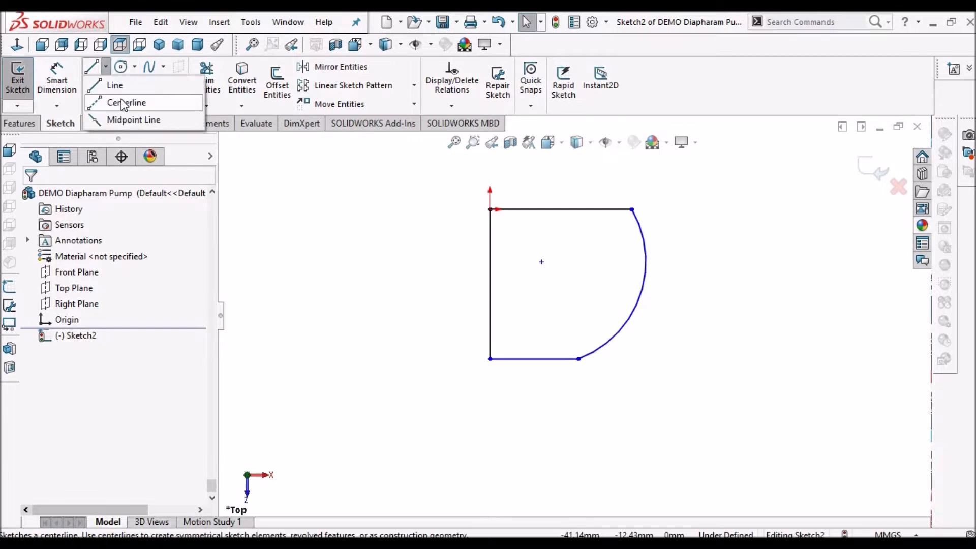
click(118, 102)
scroll(503, 216, down, 3)
click(535, 269)
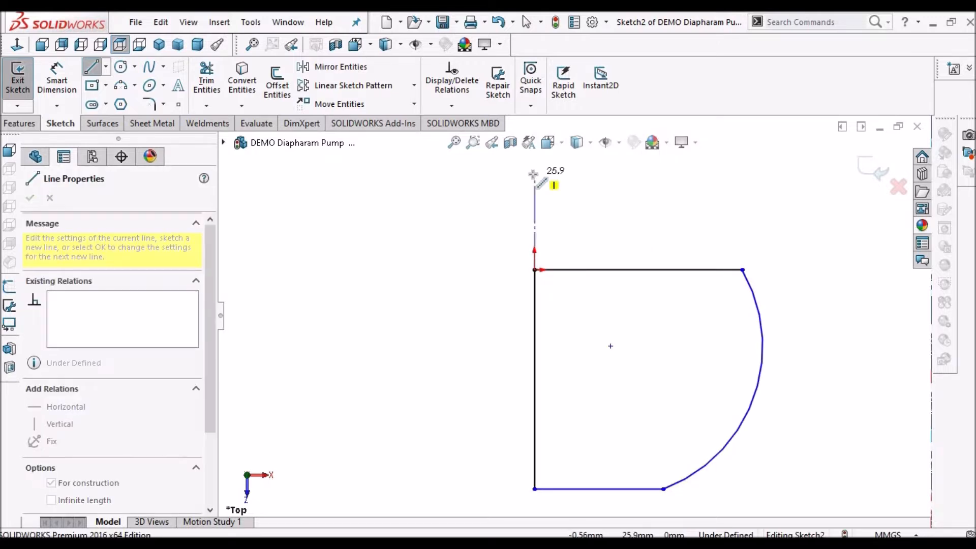
click(533, 174)
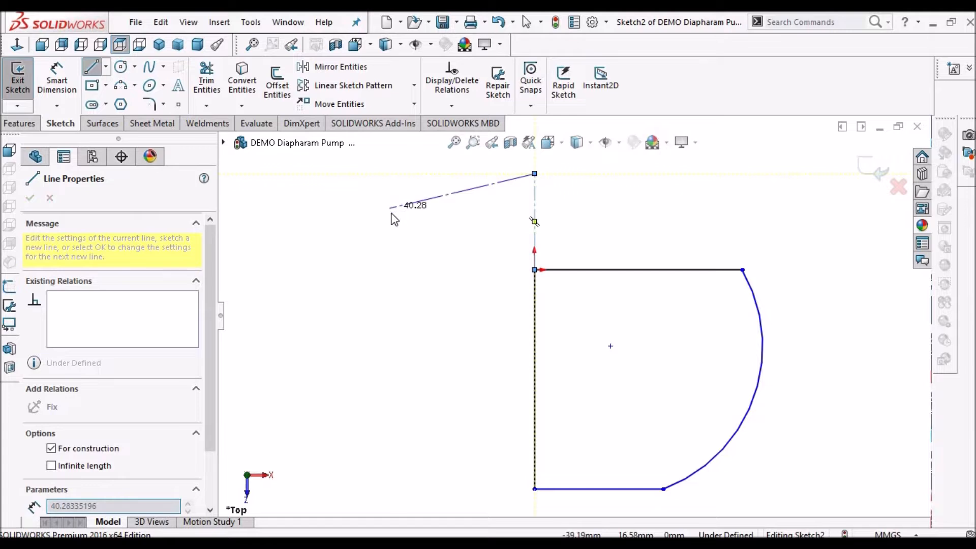
right_click(392, 220)
click(412, 240)
key(Escape)
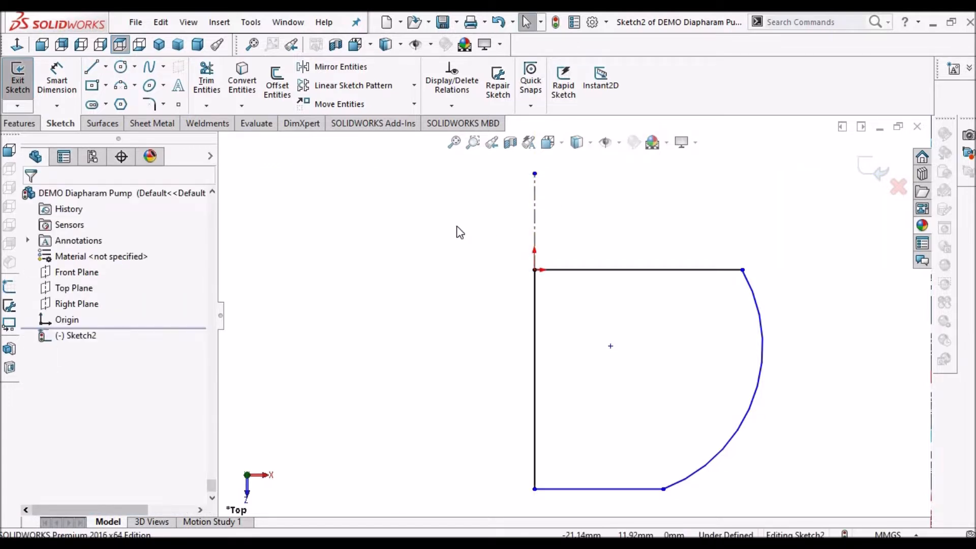
Dimension the lower horizontal line's outer endpoint about the centerline as a 50 mm diameter
scroll(575, 315, up, 1)
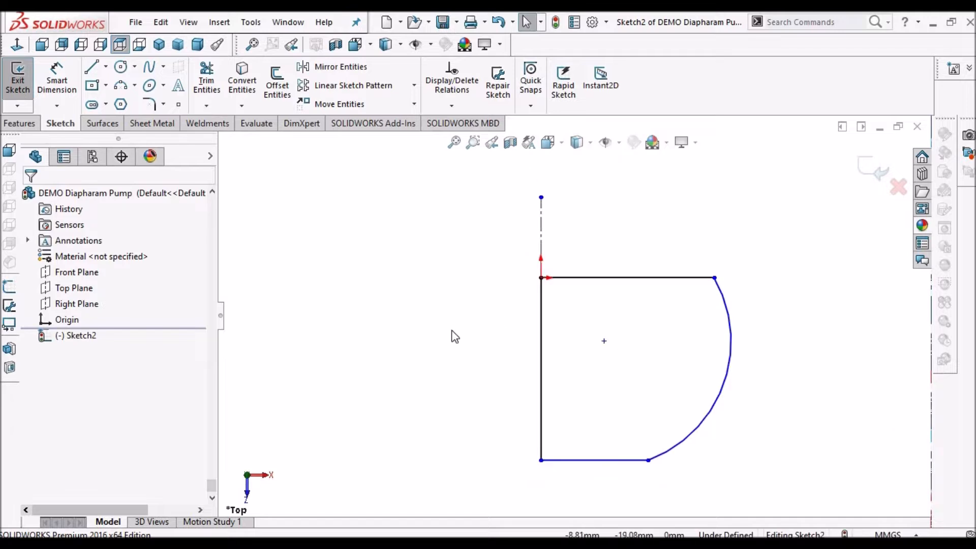
scroll(574, 316, up, 2)
scroll(600, 418, down, 2)
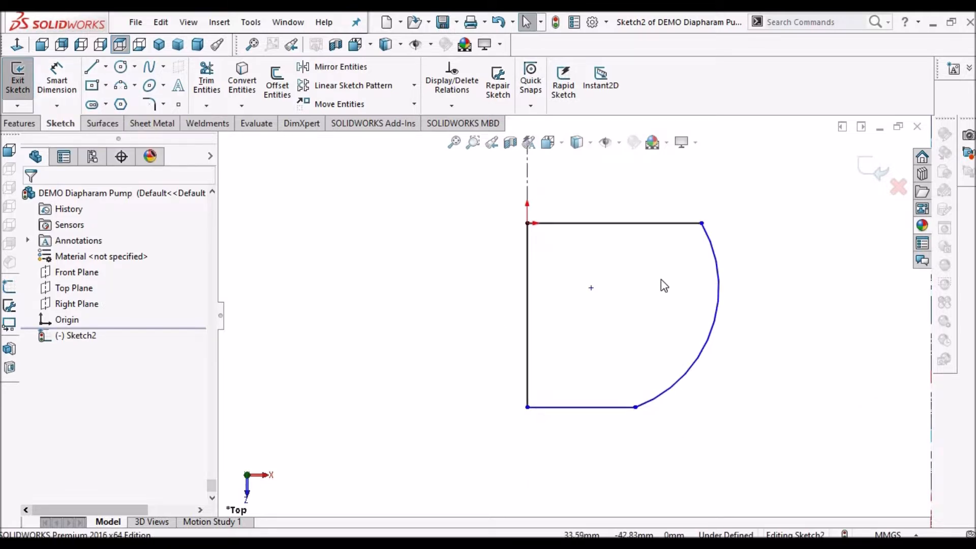
click(55, 76)
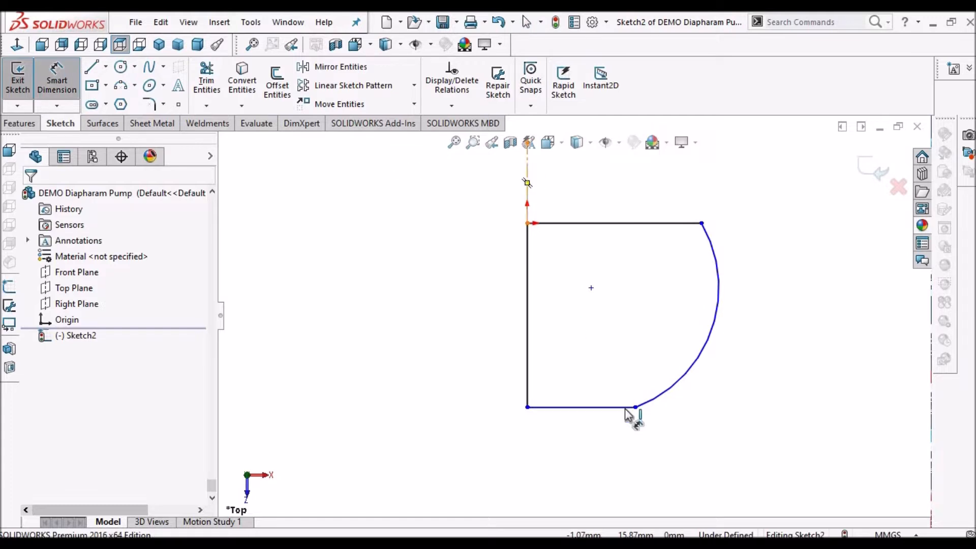
click(635, 408)
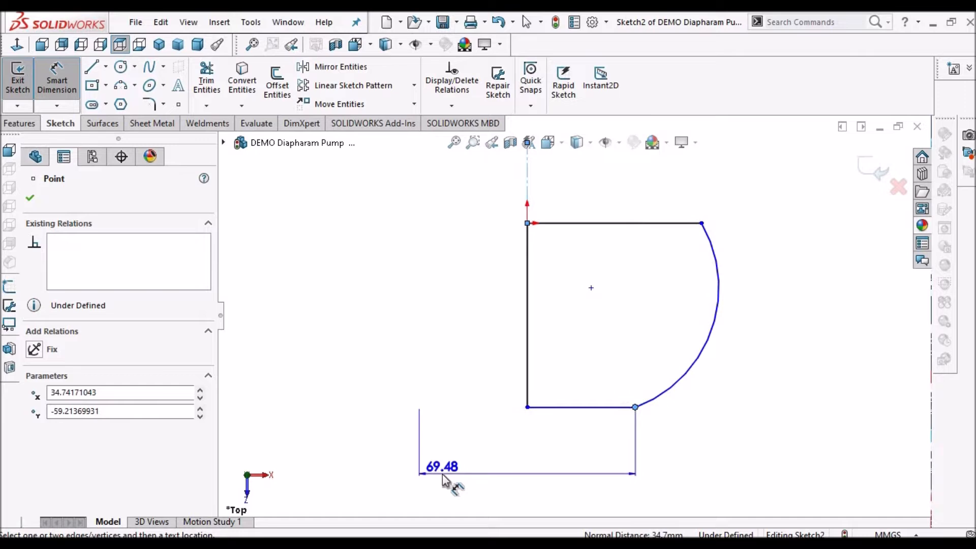
click(442, 476)
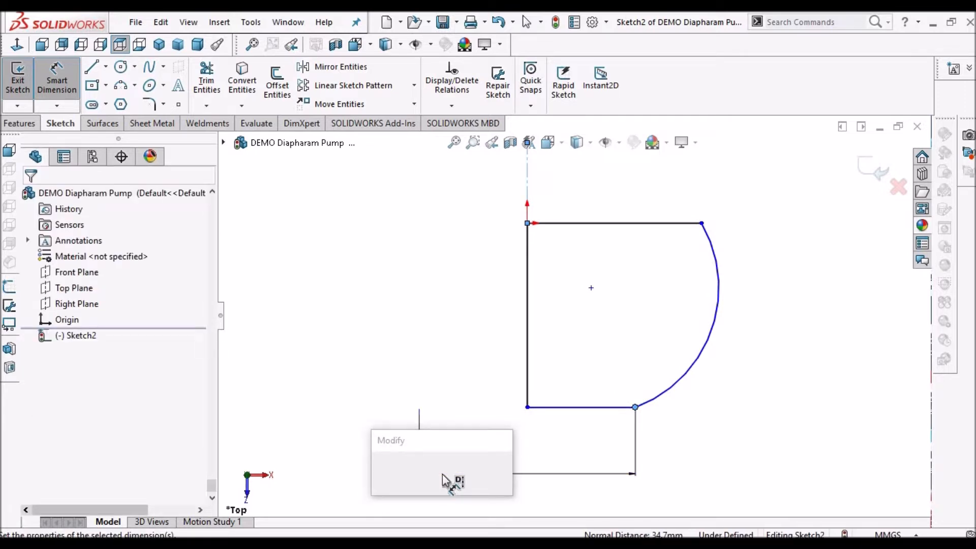
text(50)
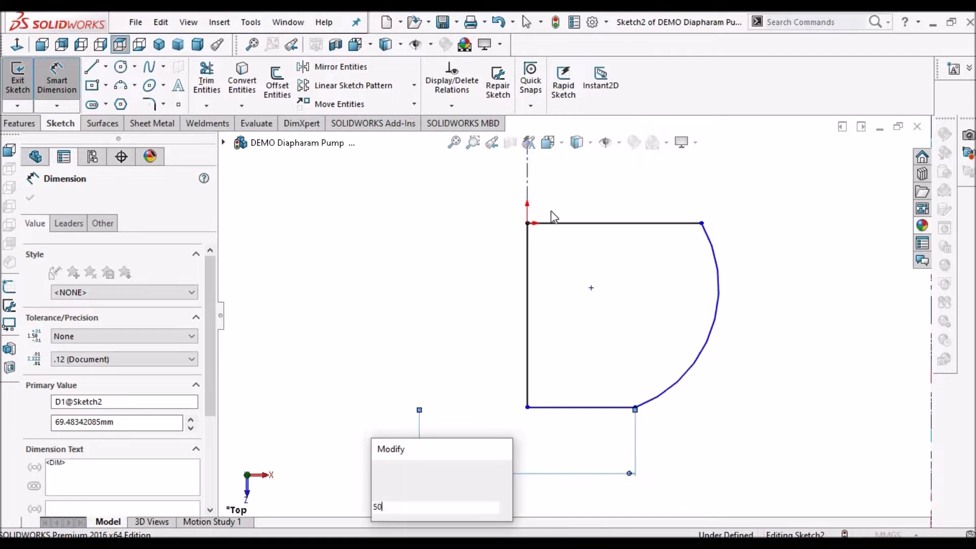
key(Return)
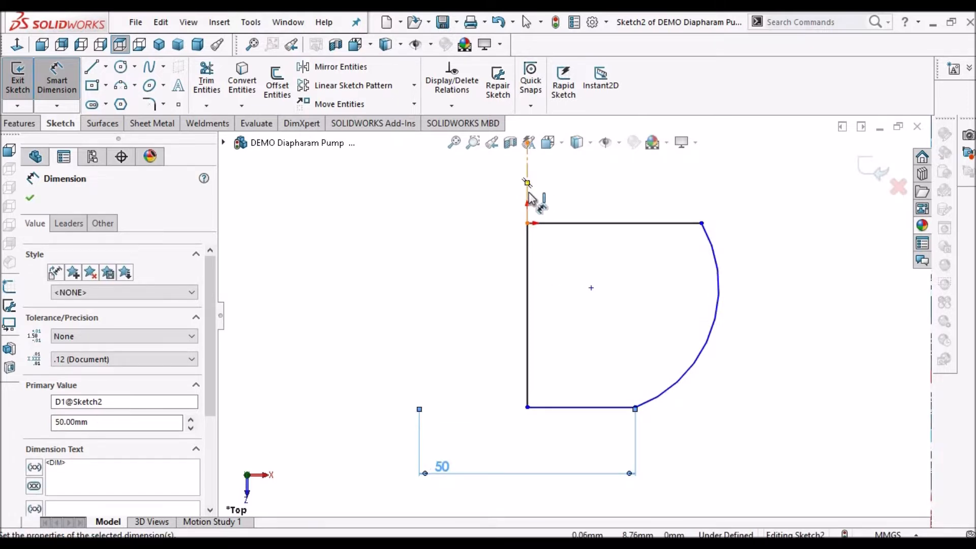
Dimension the upper horizontal line's outer endpoint about the centerline as a 70 mm diameter
click(691, 230)
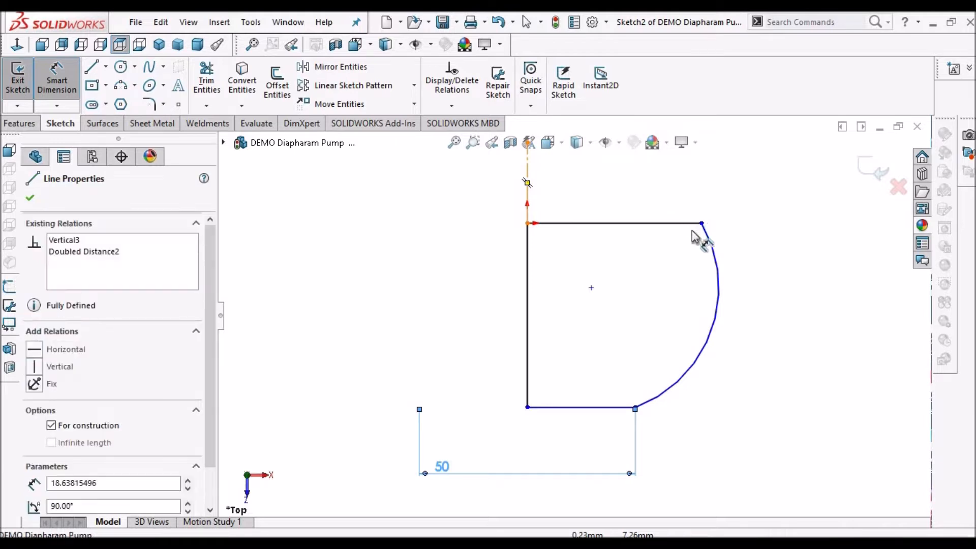
click(683, 240)
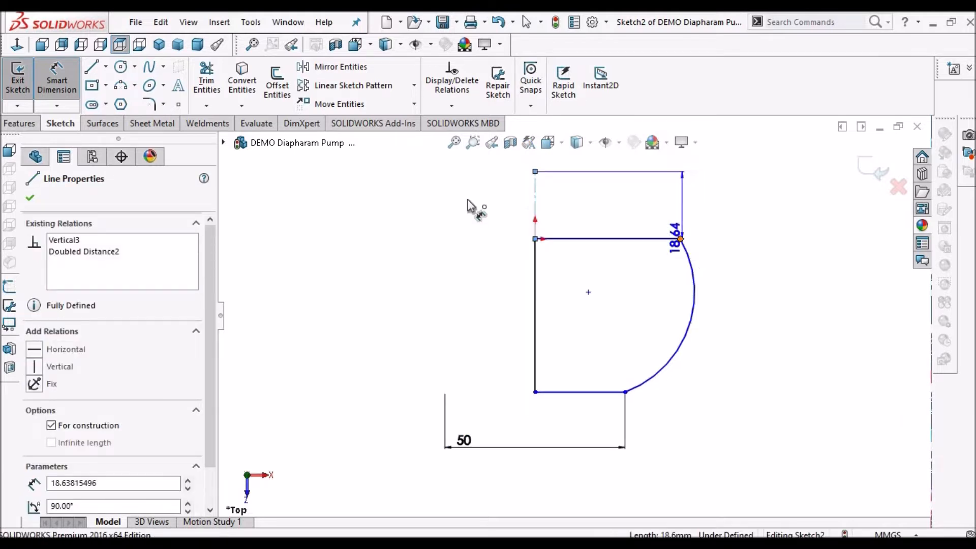
click(476, 188)
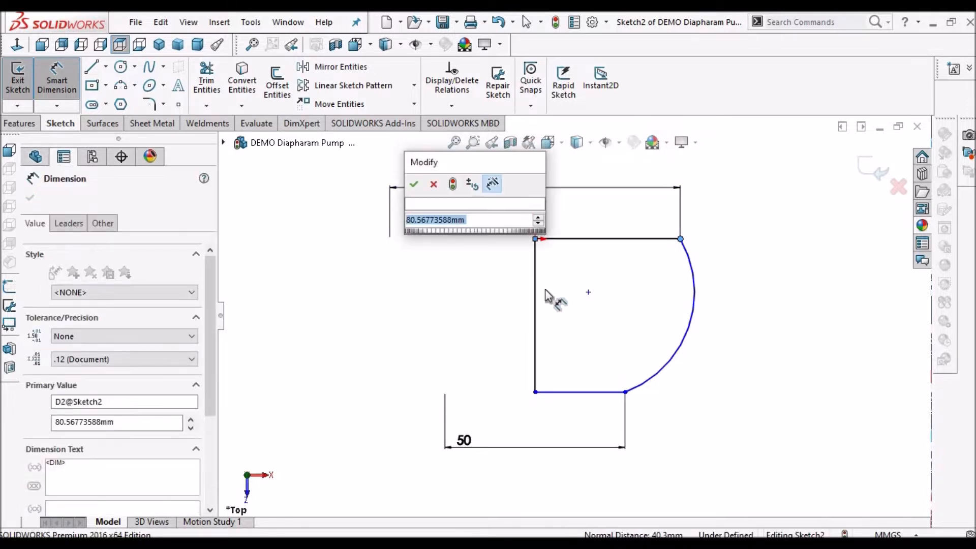
key(Return)
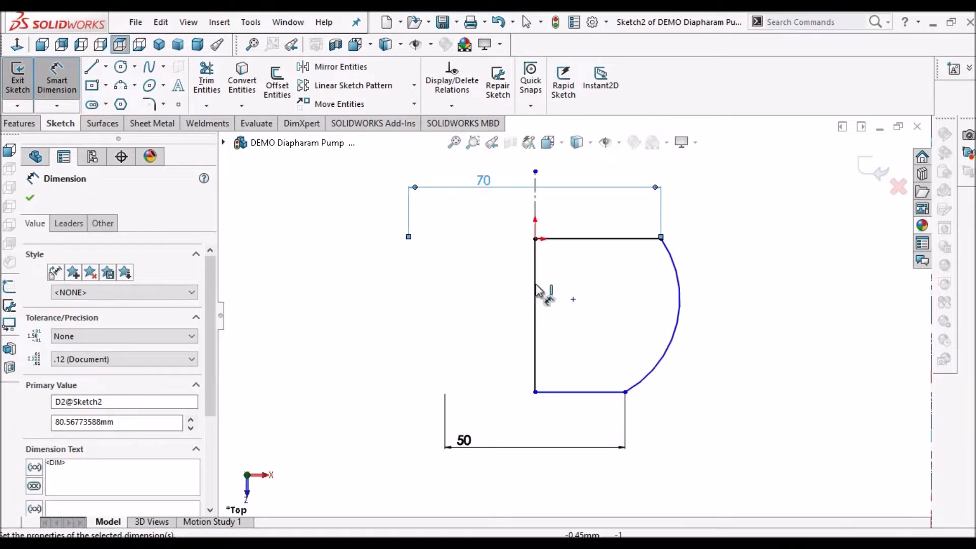
Set the profile's vertical line to a length of 25 mm with a dimension
click(535, 285)
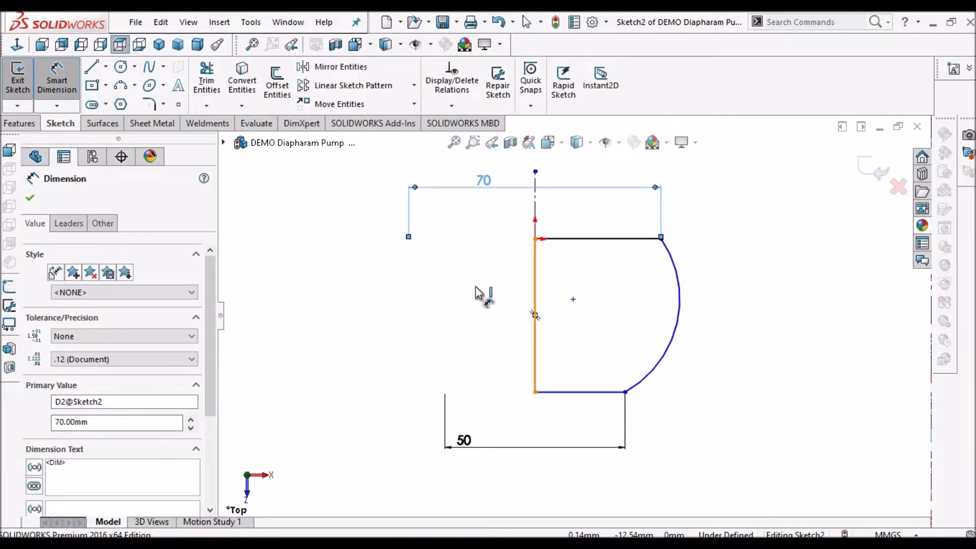
click(536, 294)
click(477, 294)
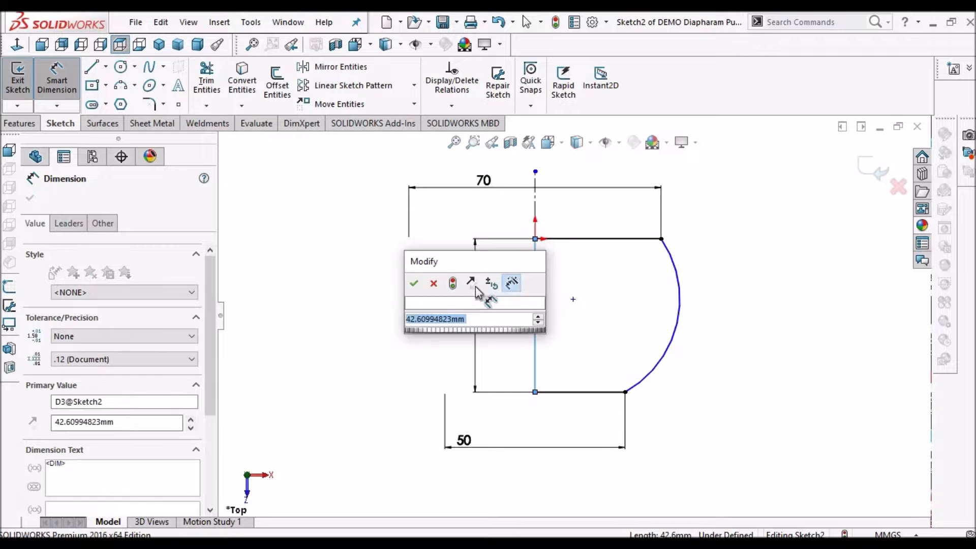
text(25)
key(Return)
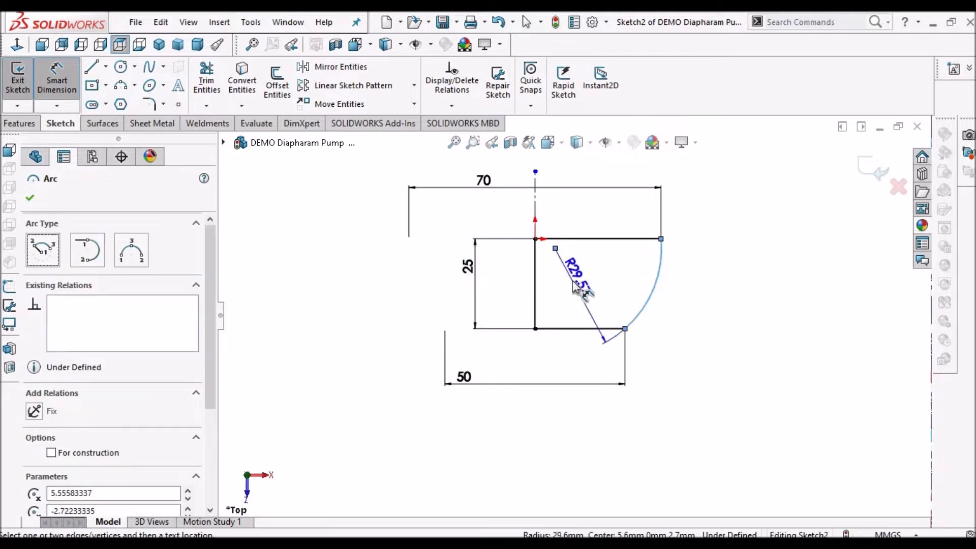
Dimension the profile's outer arc with a radius of 35 mm and finish dimensioning
click(574, 287)
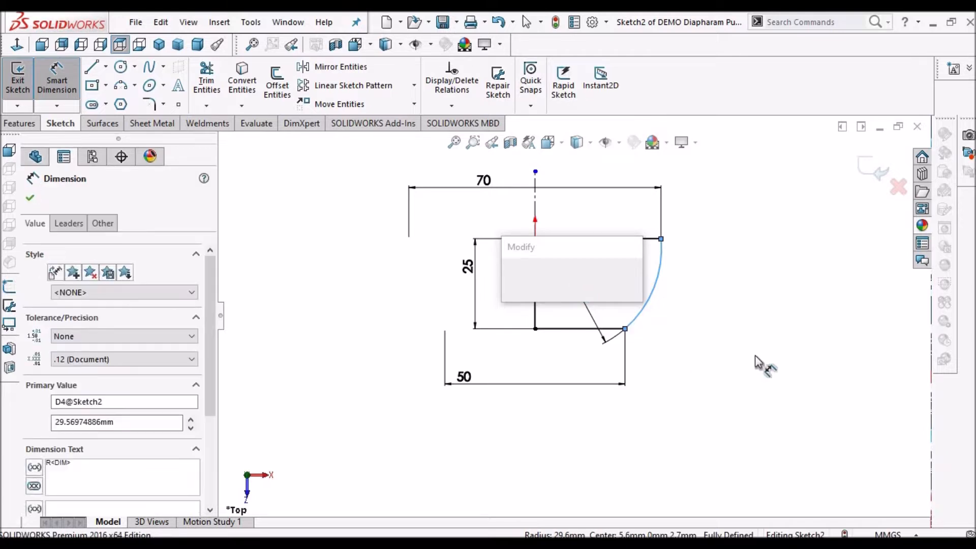
text(35)
key(Return)
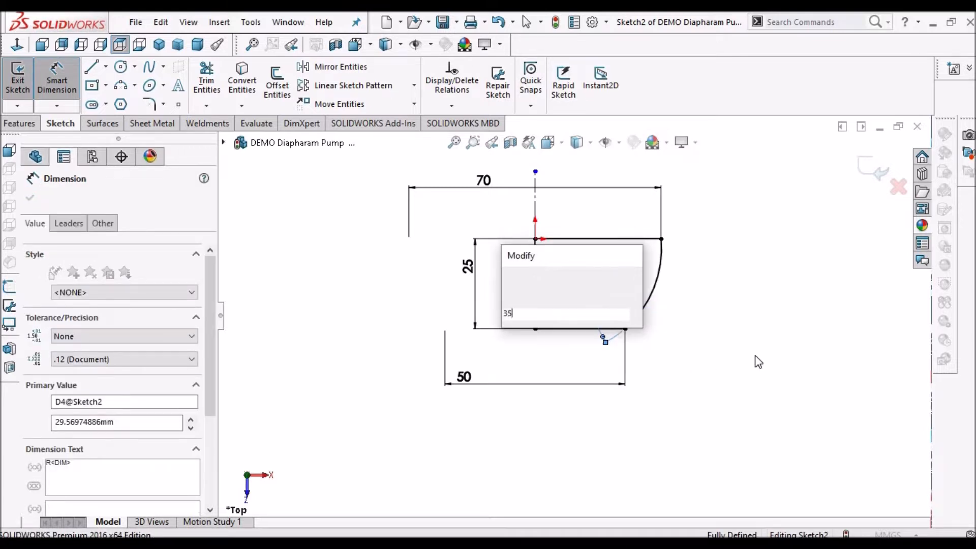
click(30, 198)
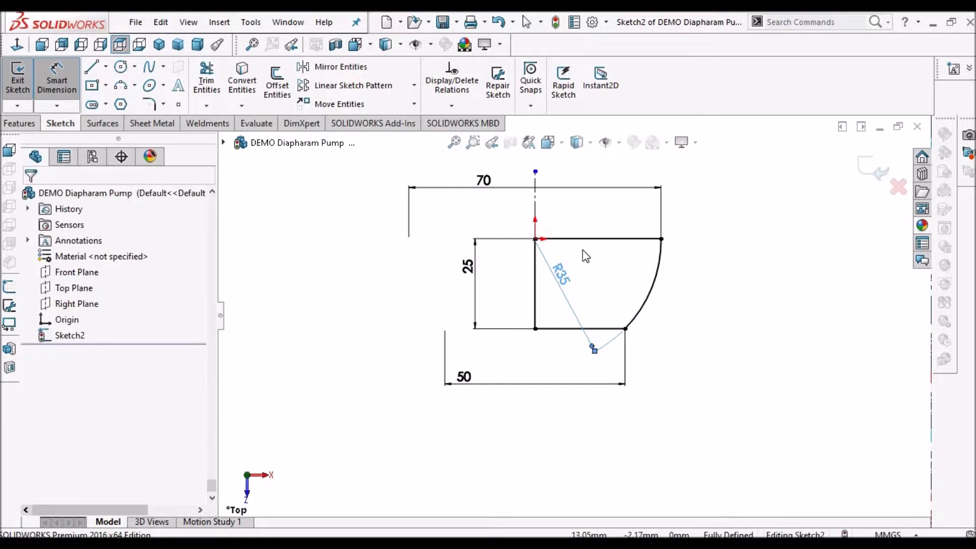
key(Escape)
Revolve the closed profile 360 degrees about the vertical centerline with Revolved Boss/Base
scroll(588, 226, down, 1)
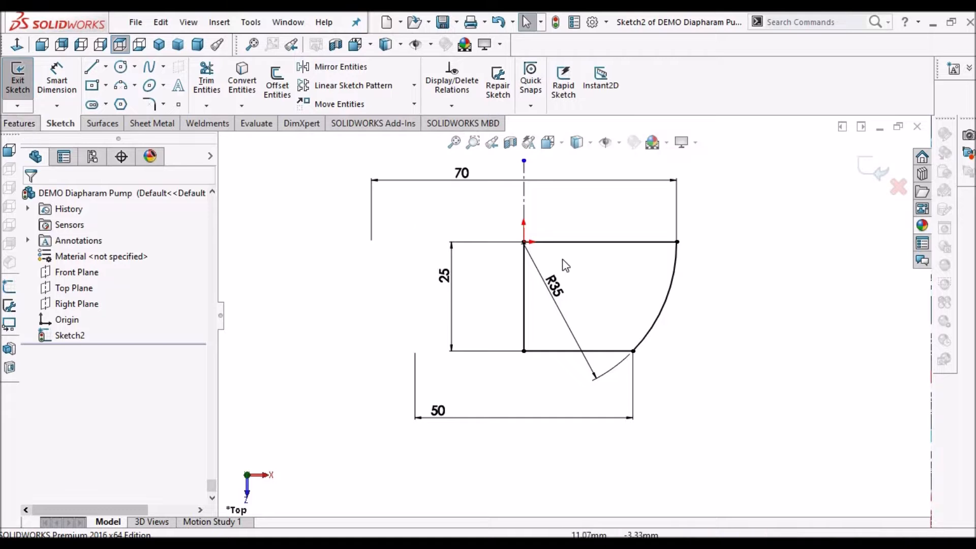
click(17, 126)
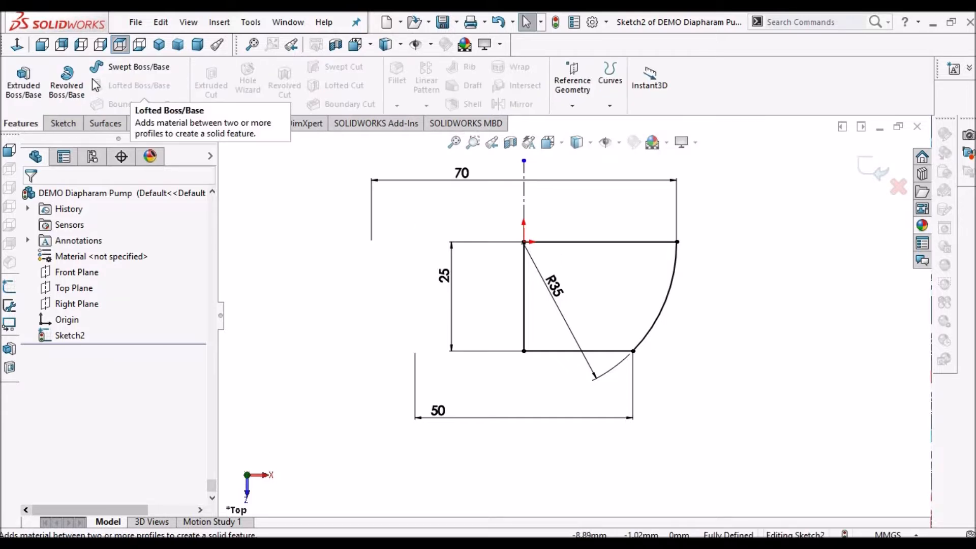
click(76, 92)
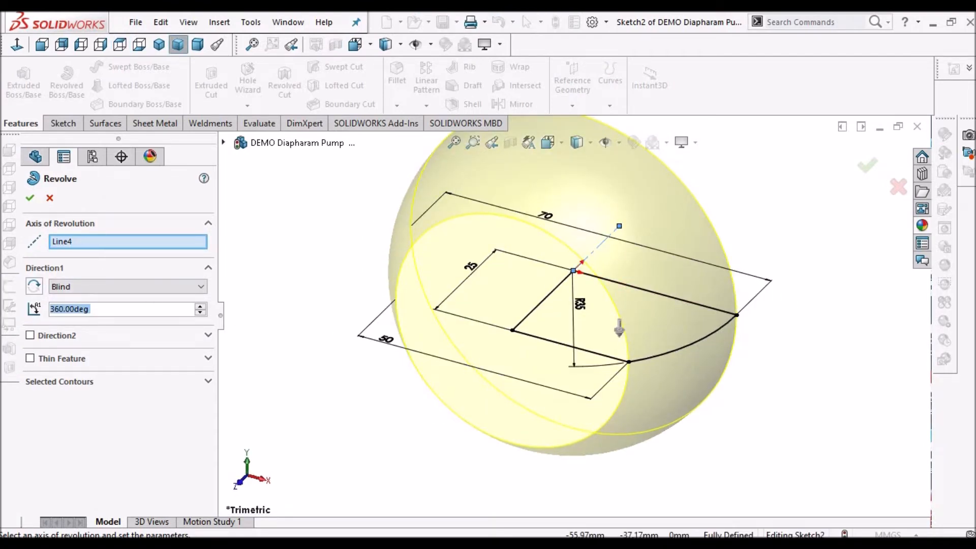
click(32, 198)
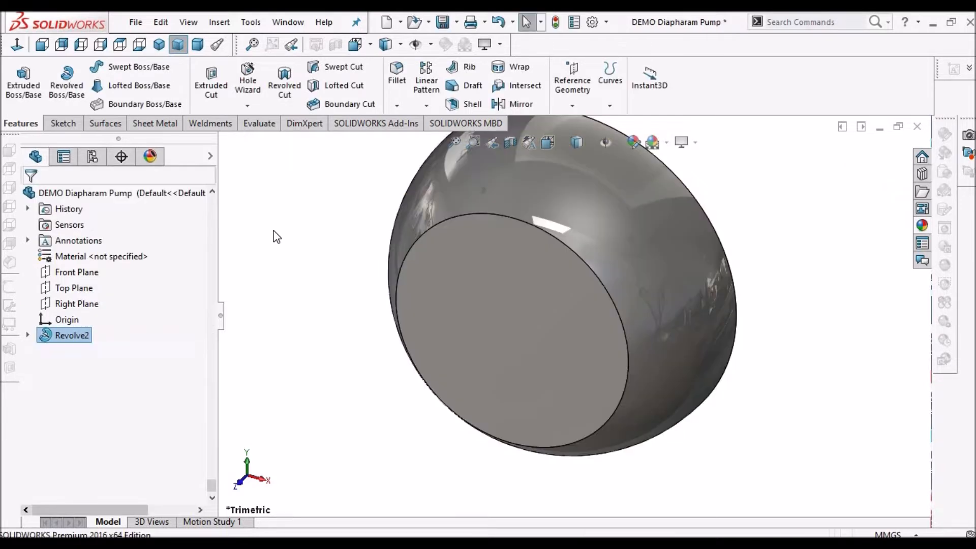
Start a sketch on the Front Plane, viewed face-on, with the model displayed as unshaded edges
scroll(599, 295, up, 5)
scroll(592, 293, down, 3)
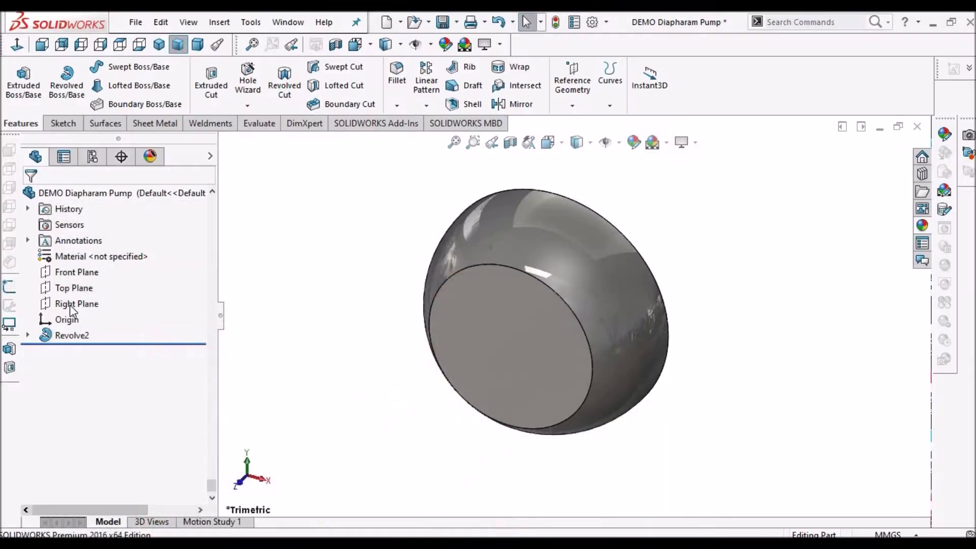
click(83, 274)
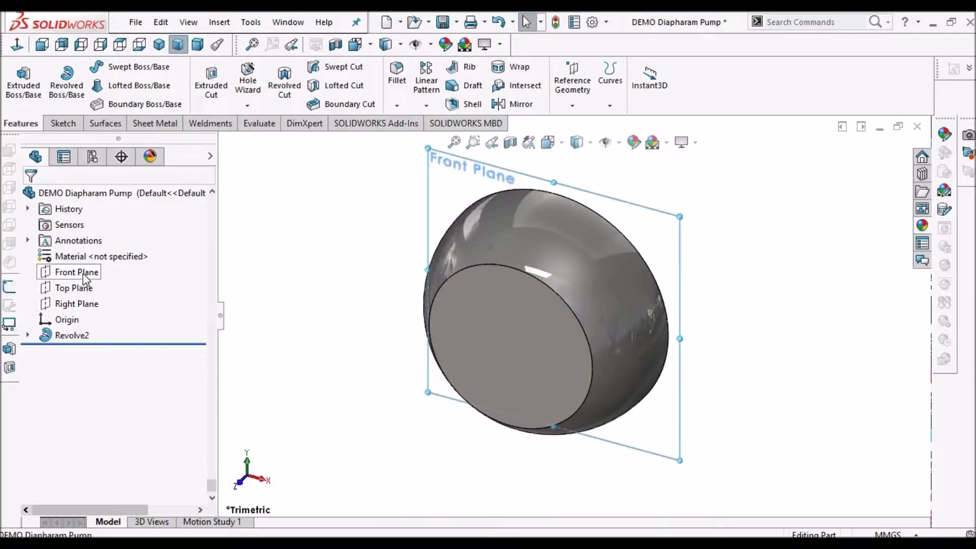
click(57, 123)
click(18, 71)
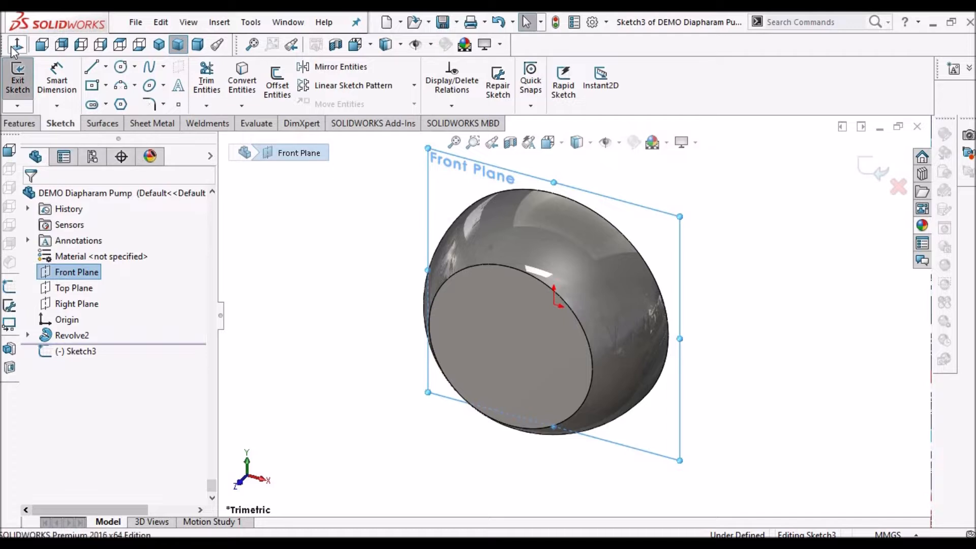
click(576, 142)
click(578, 236)
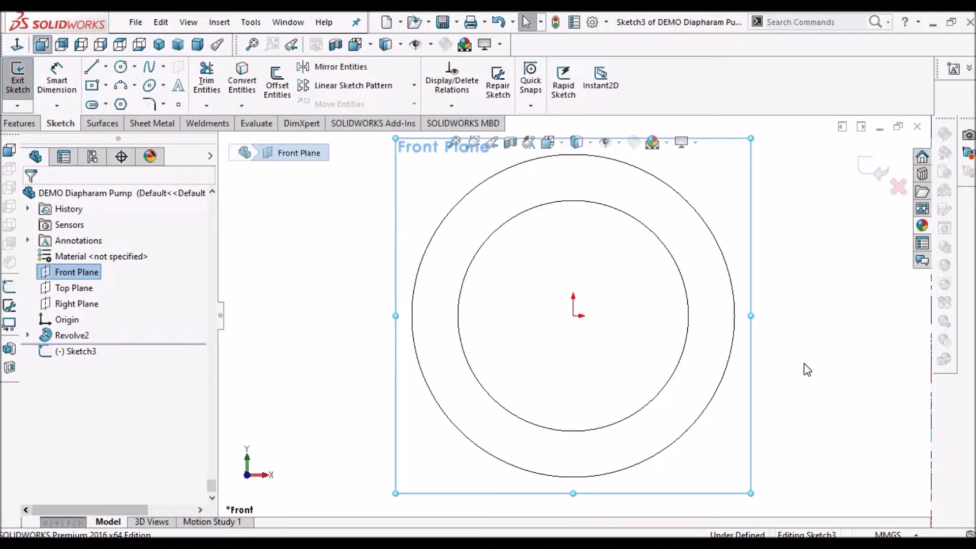
Sketch a horizontal line about 40 mm long across the lowest part of the inner circular edge
click(807, 370)
key(l)
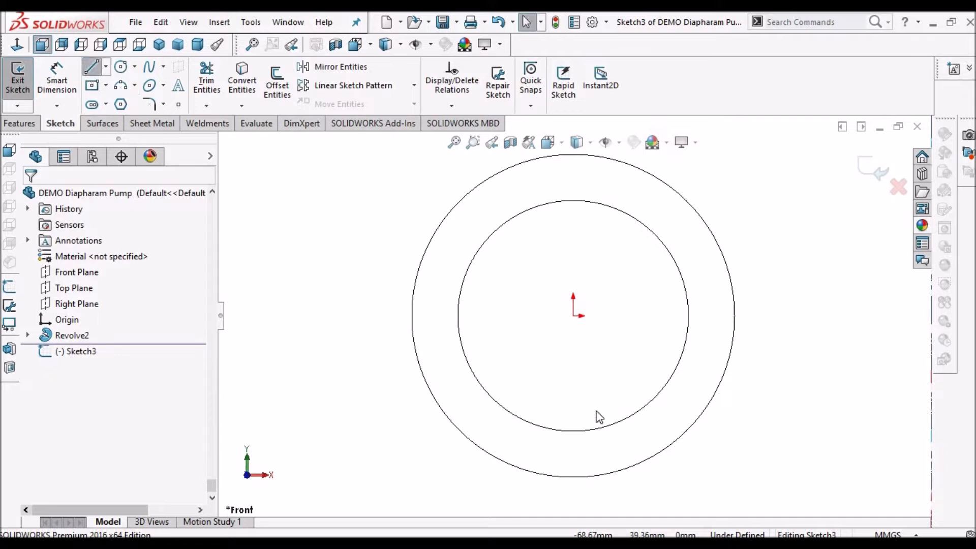
key(f)
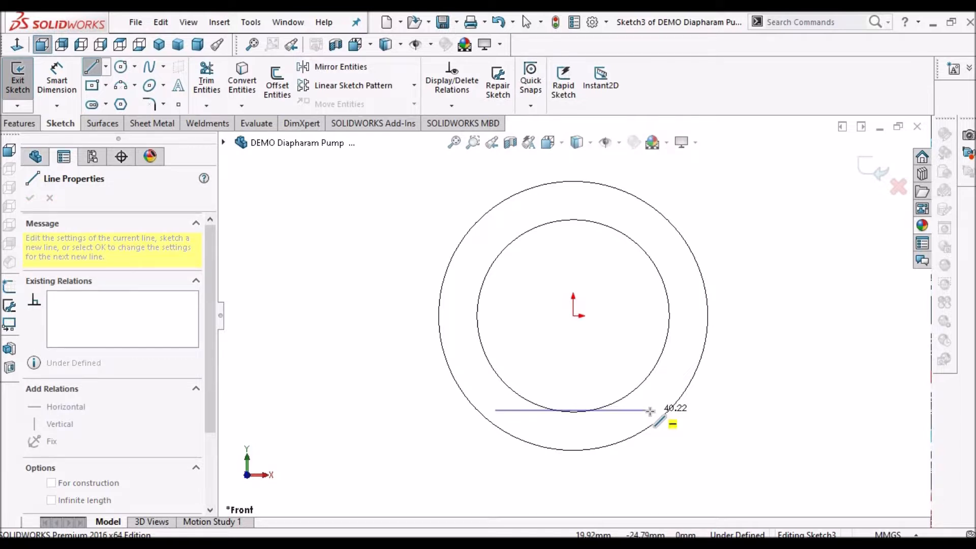
click(651, 411)
right_click(767, 355)
click(774, 359)
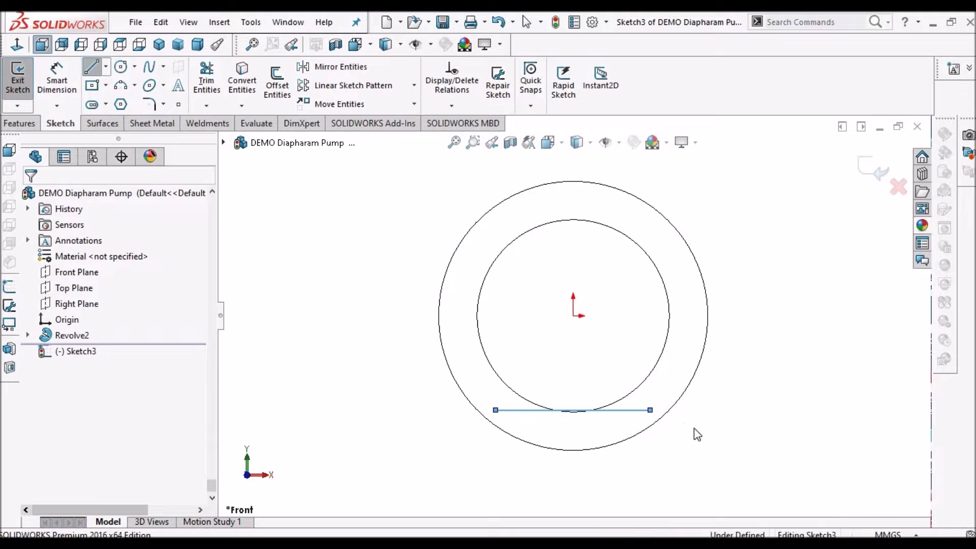
Make both endpoints of the horizontal line coincident with the outer circular silhouette edge
click(669, 417)
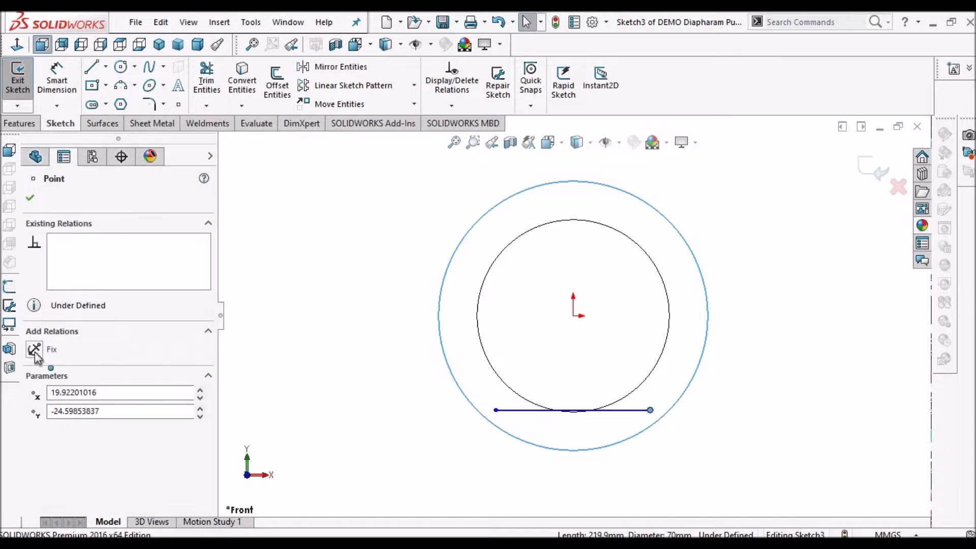
click(34, 447)
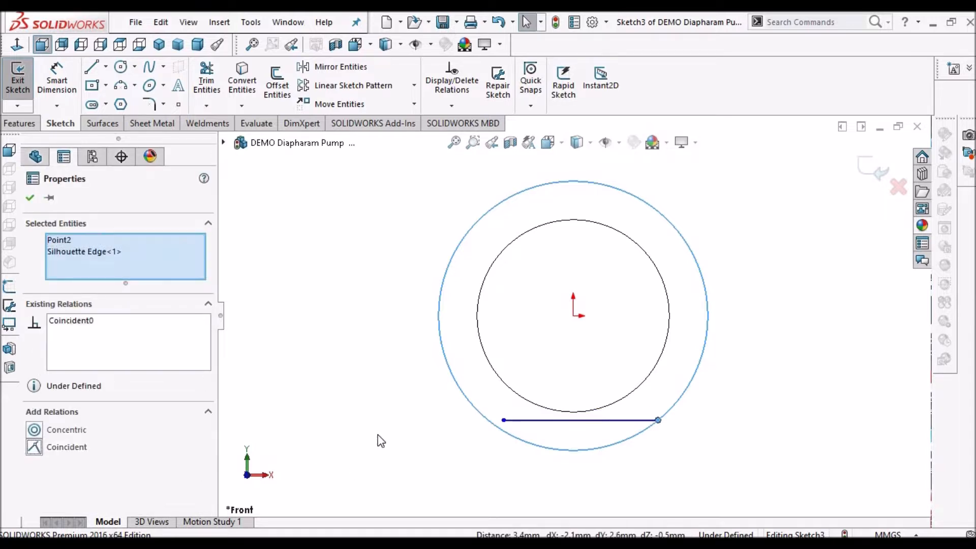
click(505, 422)
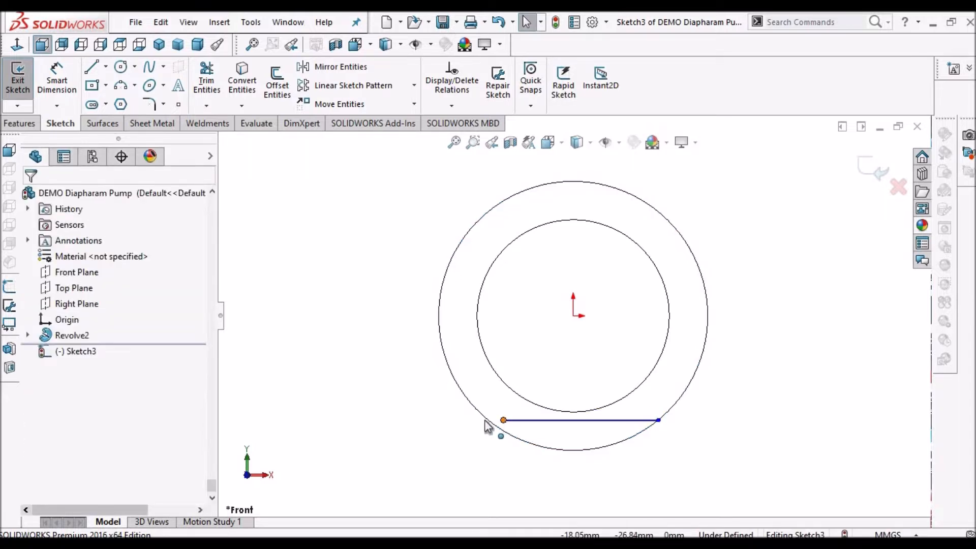
ctrl+click(484, 419)
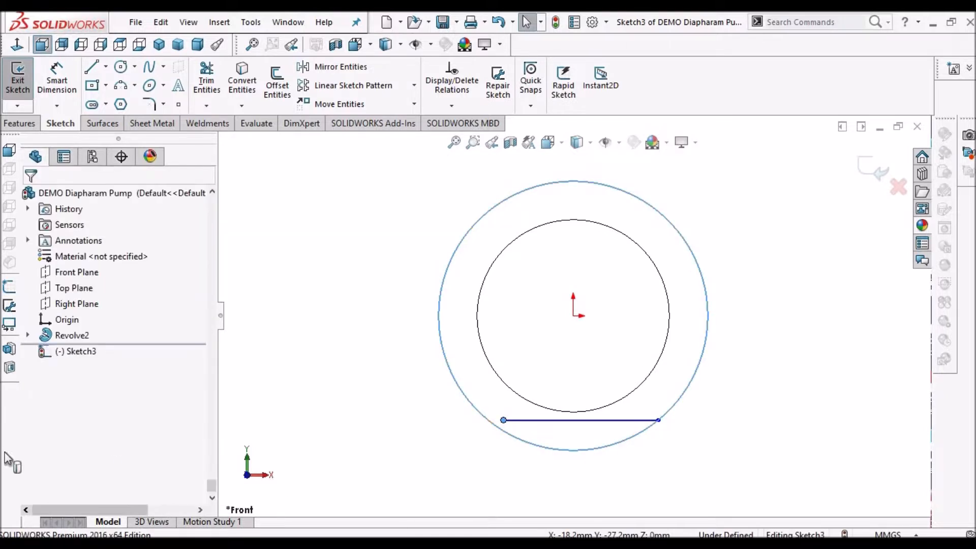
click(34, 446)
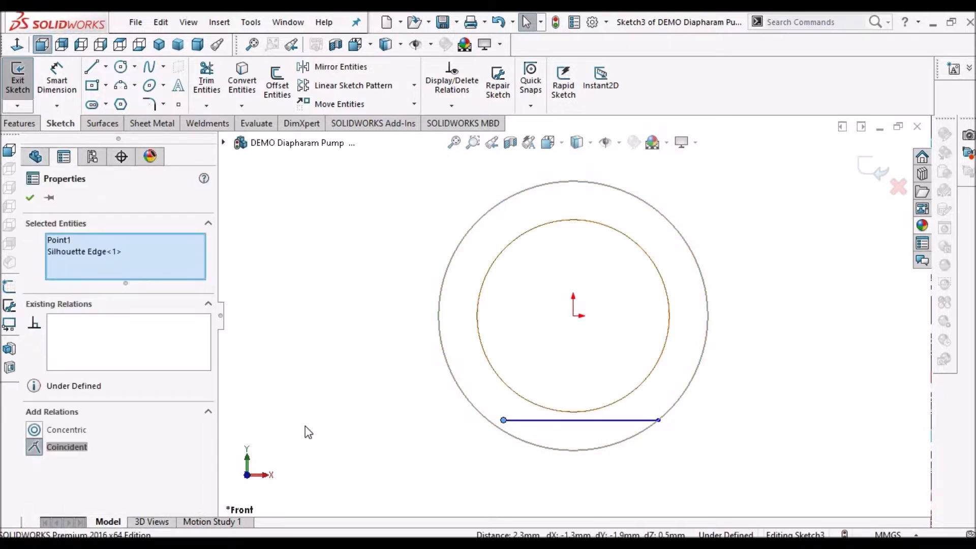
click(361, 425)
Dimension the horizontal line's length as 40 mm and close the dimension settings
scroll(616, 374, up, 2)
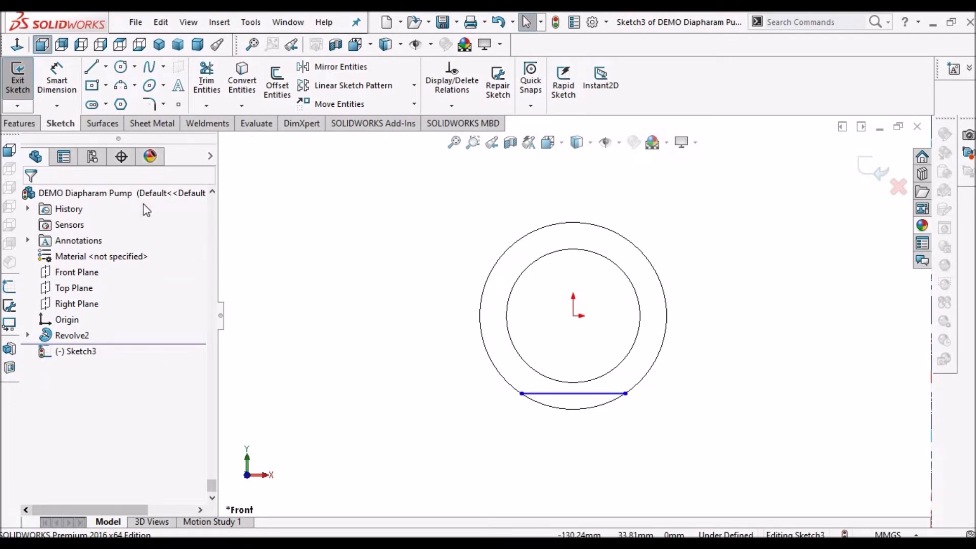
click(57, 79)
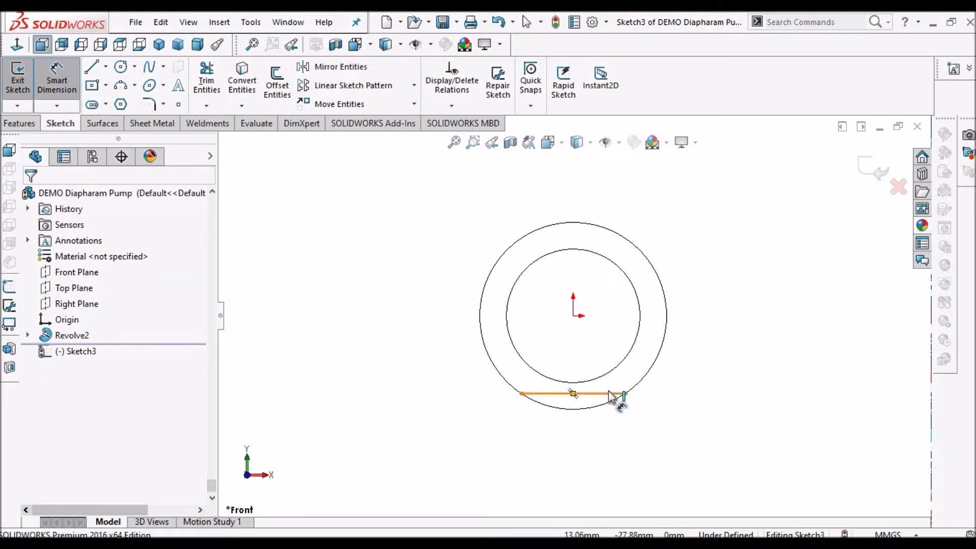
click(592, 340)
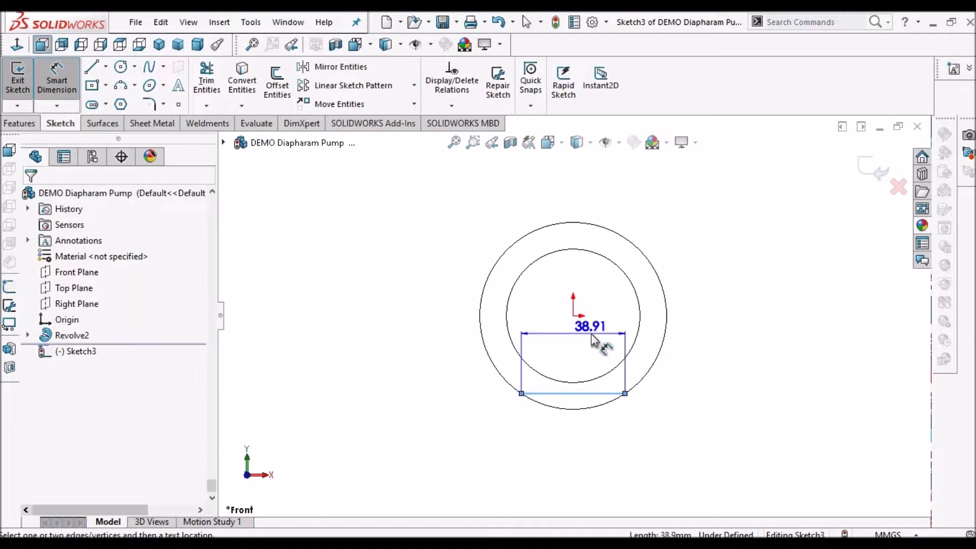
click(594, 340)
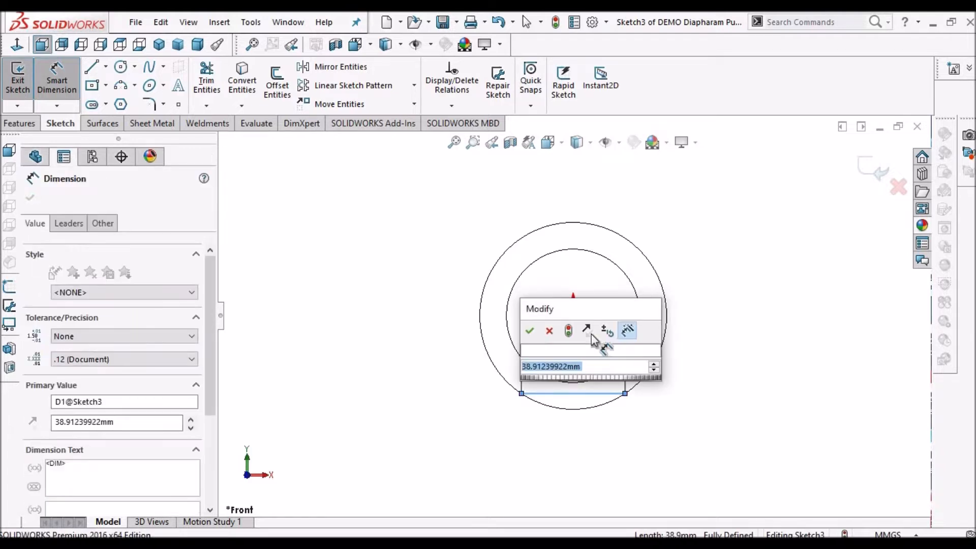
text(40)
key(Return)
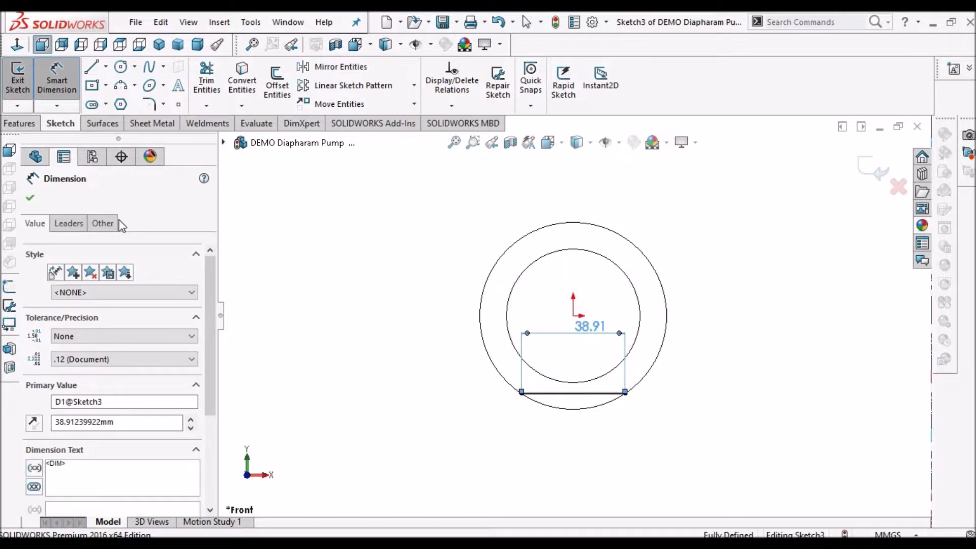
click(32, 197)
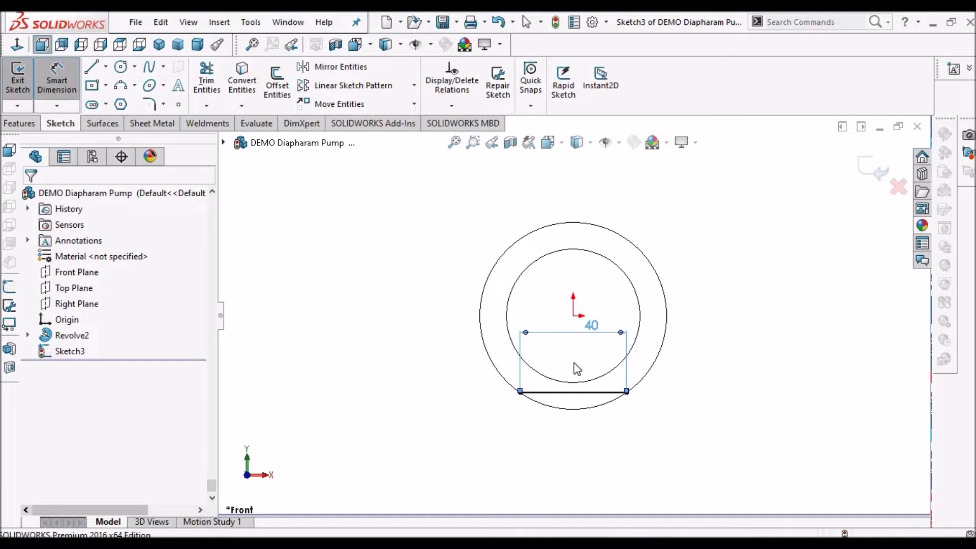
scroll(575, 363, down, 7)
scroll(578, 411, up, 2)
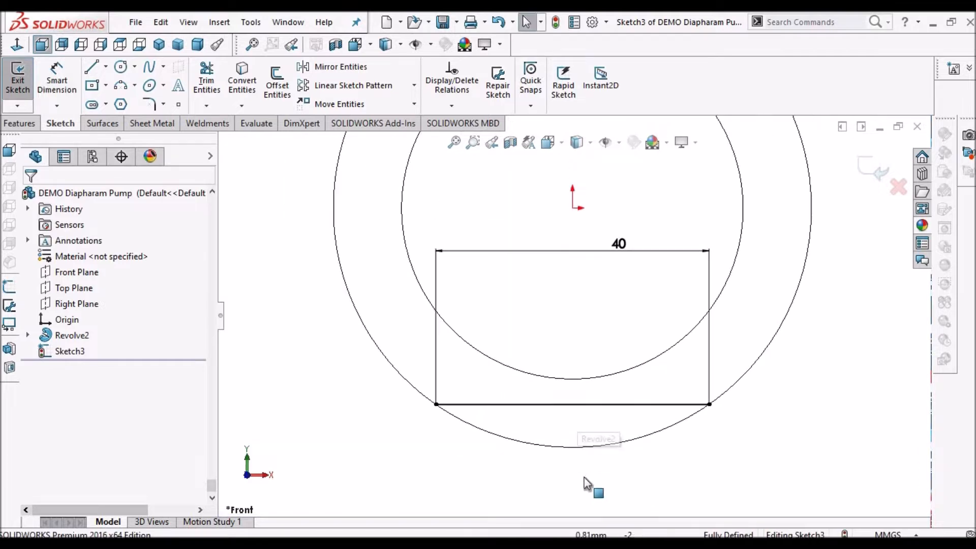
click(593, 447)
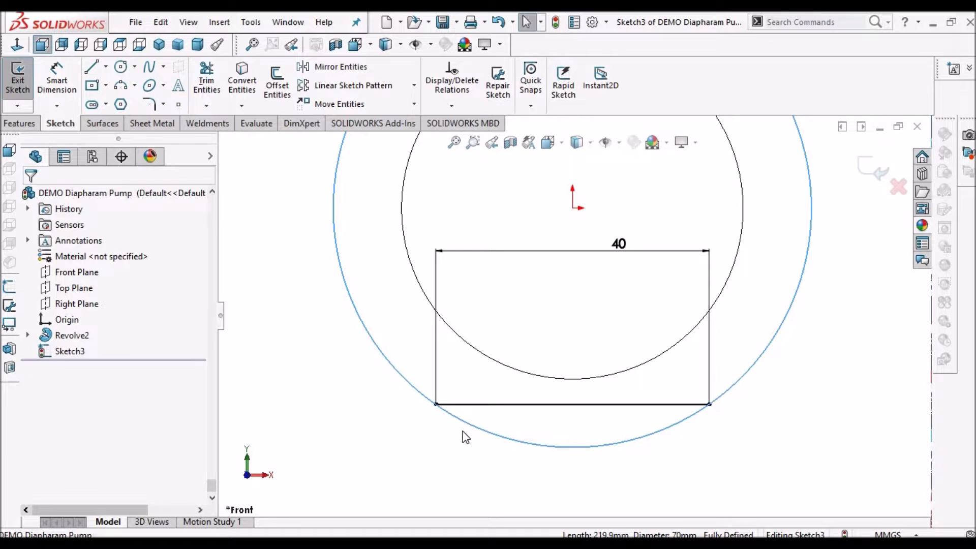
click(456, 448)
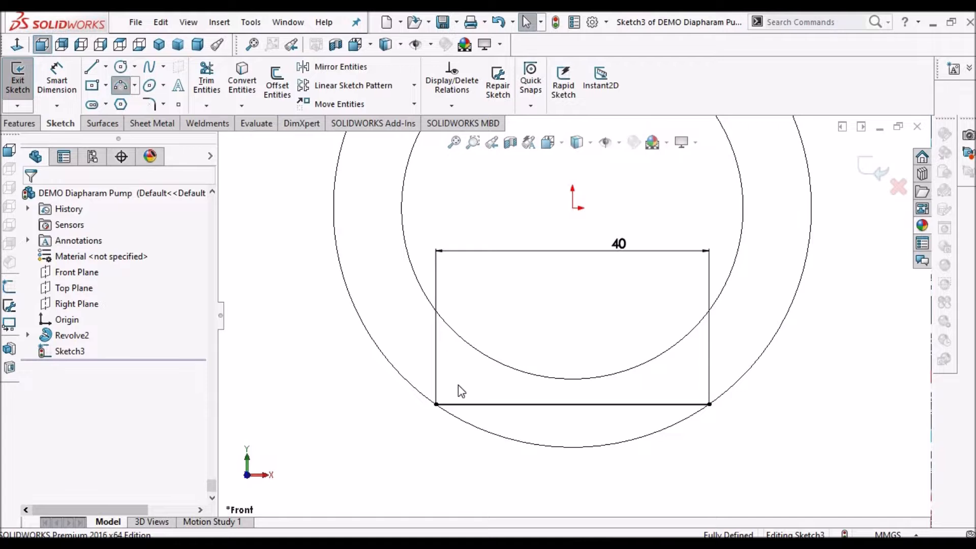
Sketch a three-point arc of about 24 mm radius between the horizontal line's endpoints, bulging below the outer circle
click(435, 405)
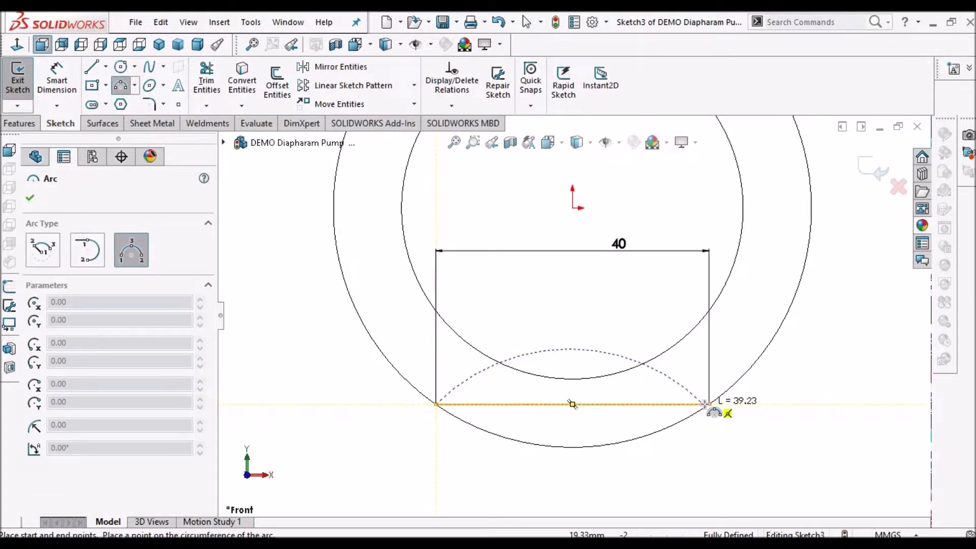
click(708, 404)
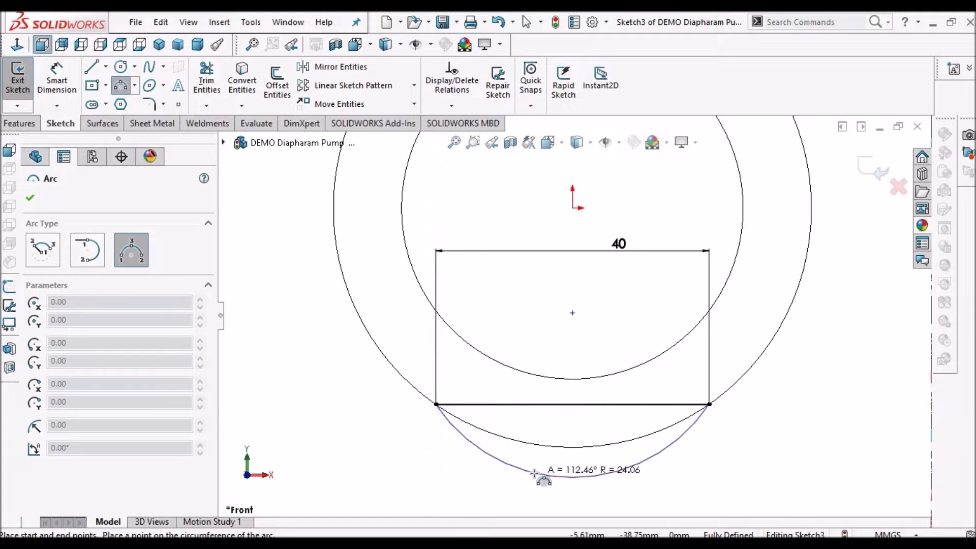
click(285, 414)
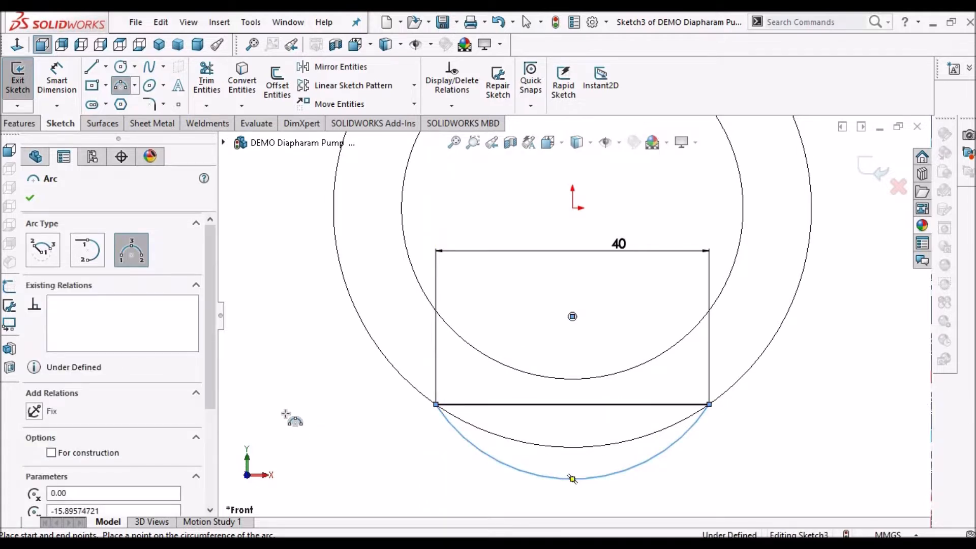
right_click(286, 414)
click(309, 398)
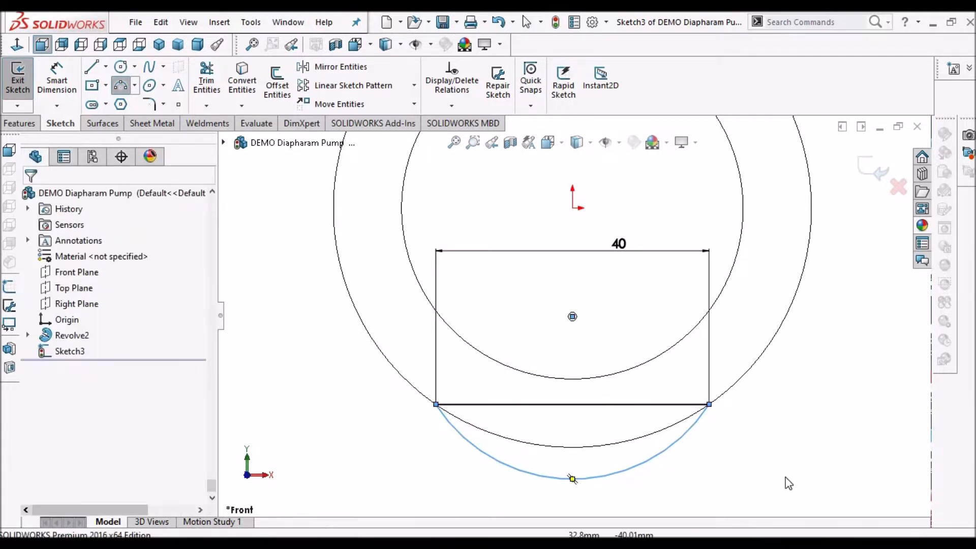
scroll(776, 466, up, 3)
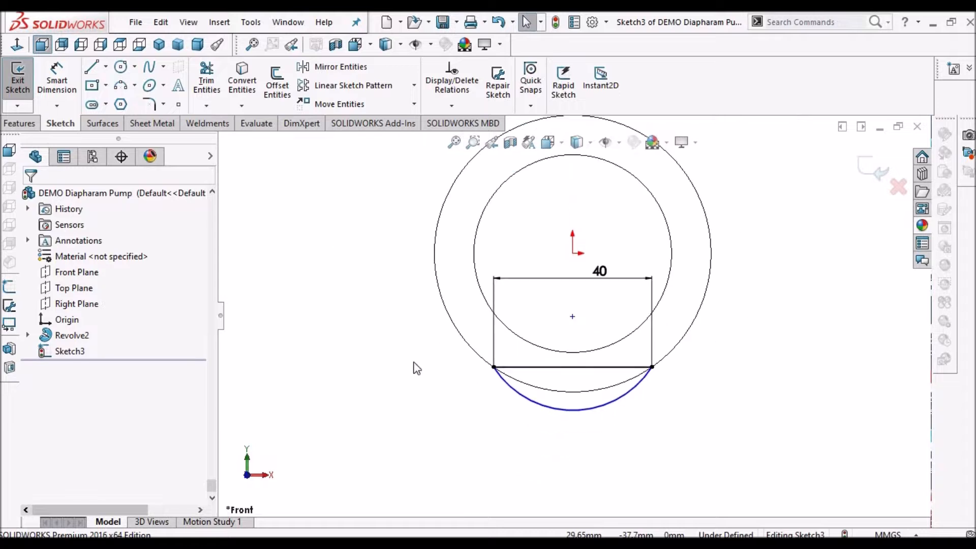
Dimension the arc's radius as 20 mm and close the dimension settings
click(57, 81)
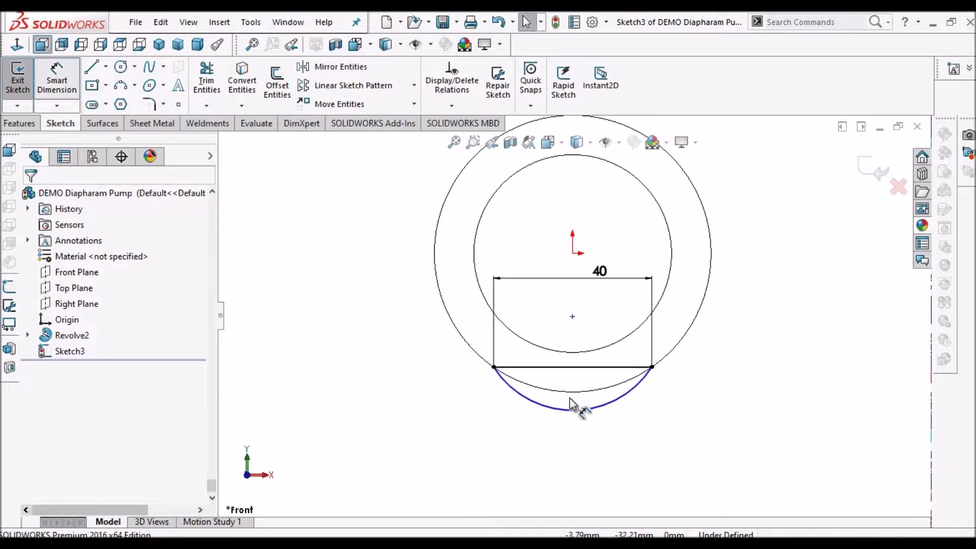
click(600, 428)
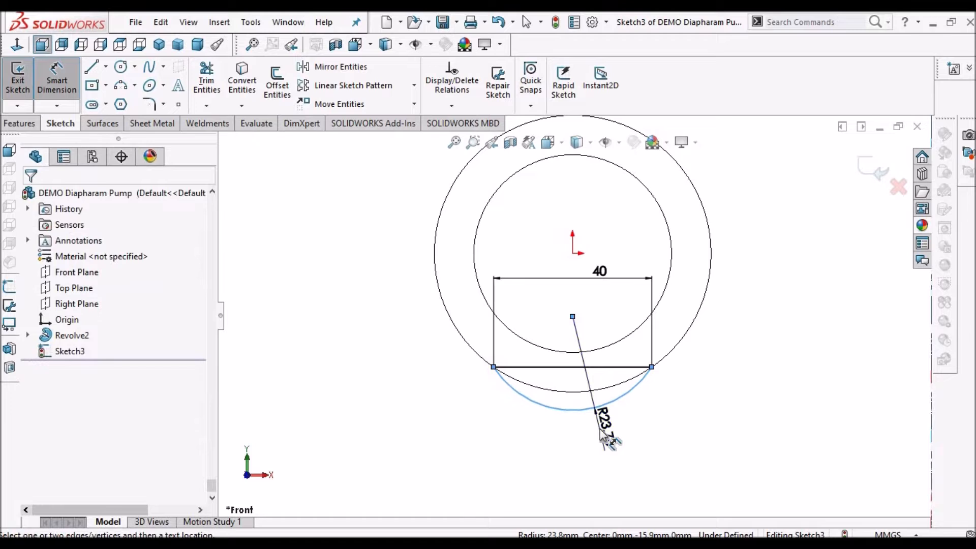
click(609, 435)
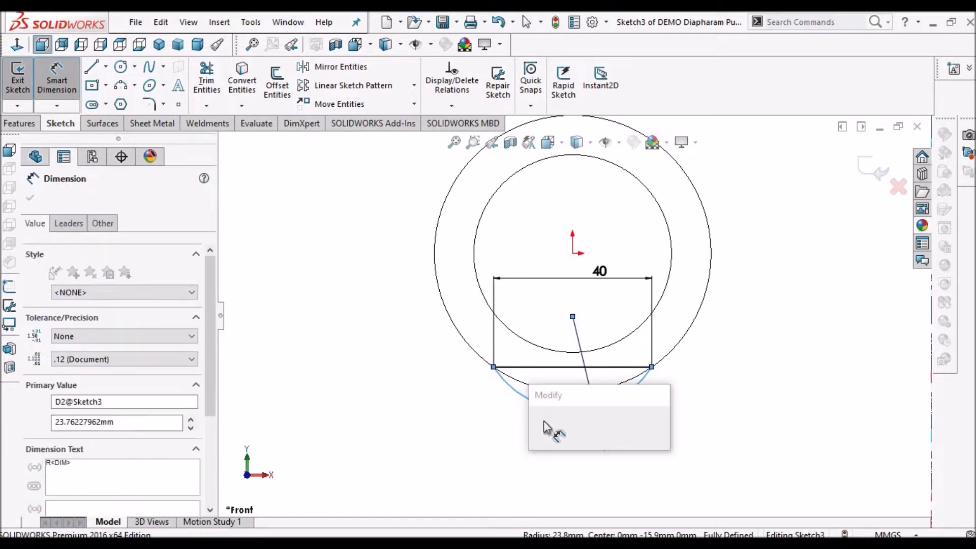
text(20)
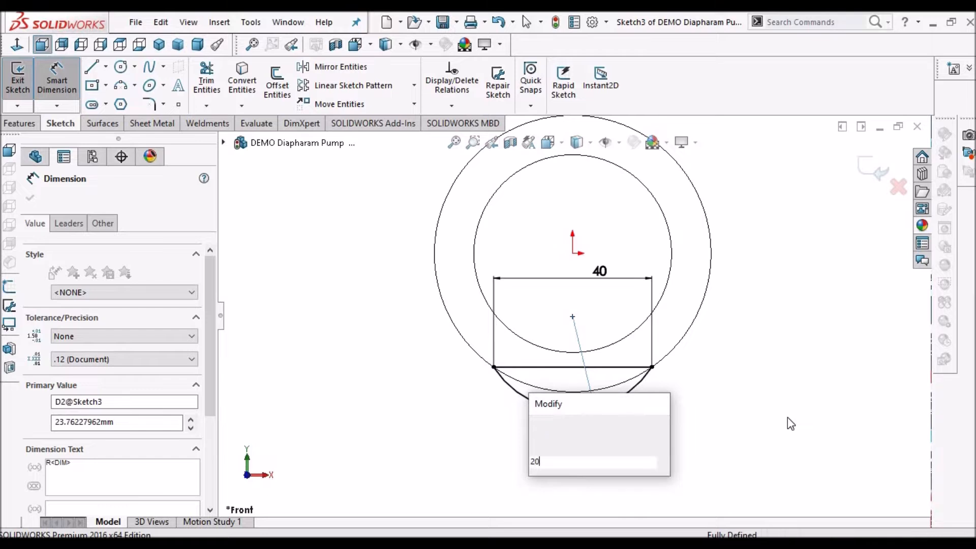
key(Escape)
click(30, 199)
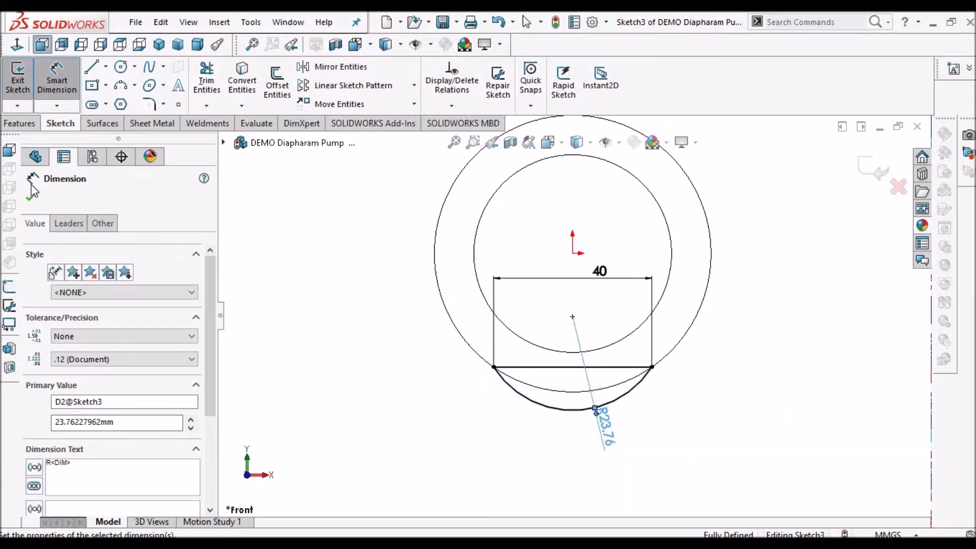
Cut-extrude the closed line-and-arc profile 44 mm in the reversed direction, with the model displayed as shaded with edges
click(32, 124)
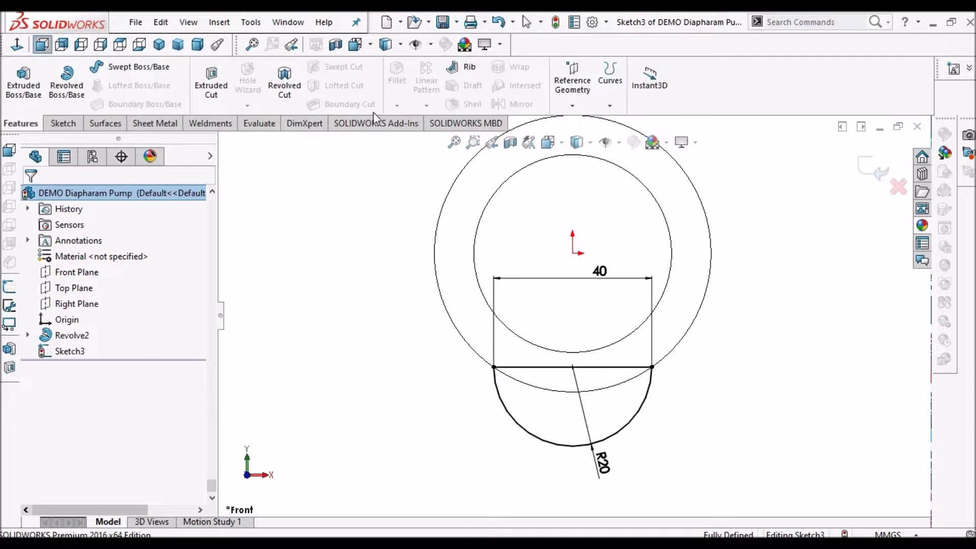
click(215, 84)
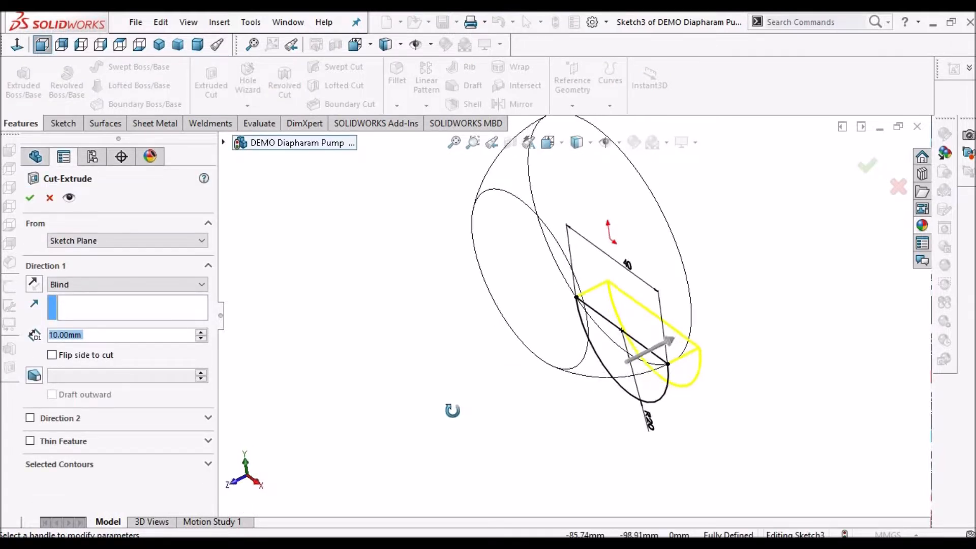
click(584, 143)
click(577, 164)
mouse_move(714, 288)
middle_down()
mouse_move(666, 317)
mouse_move(667, 329)
mouse_move(757, 288)
middle_up()
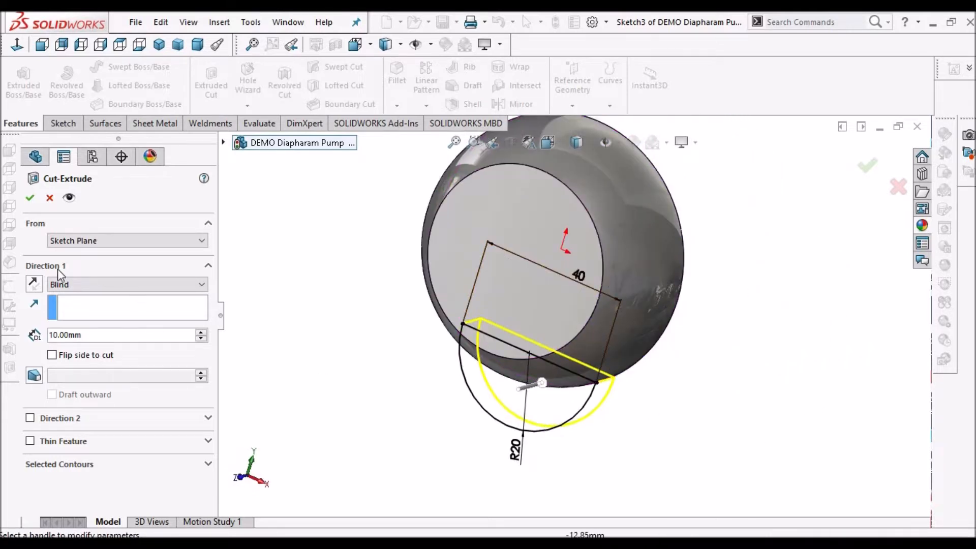
click(34, 285)
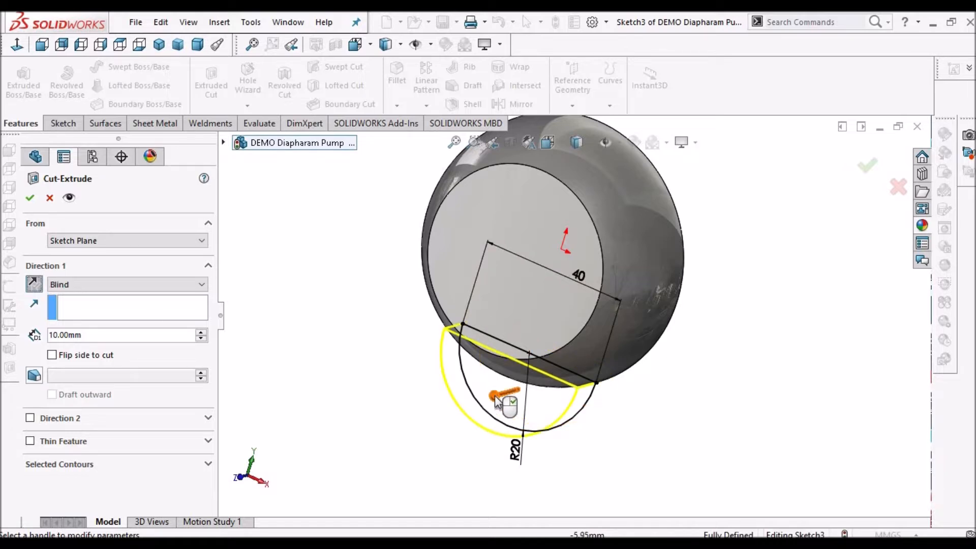
drag(439, 417, 435, 409)
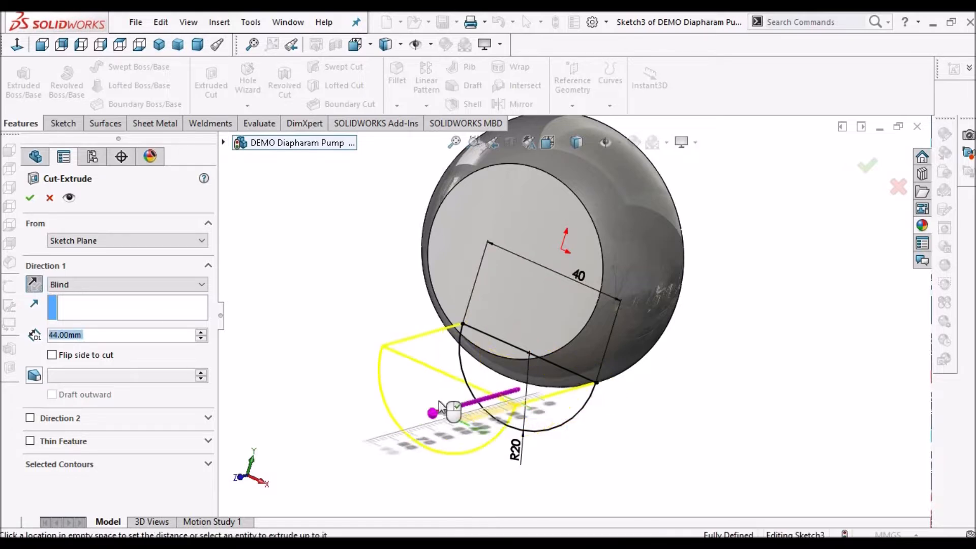
click(33, 196)
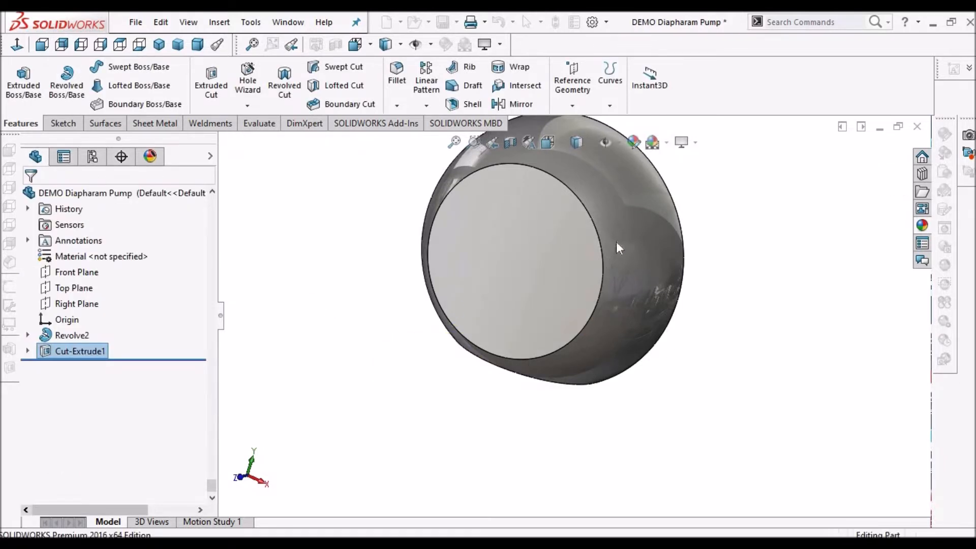
Show the temporary axes so the revolved body's central axis can be used
scroll(617, 246, up, 1)
middle_drag(617, 246, 612, 188)
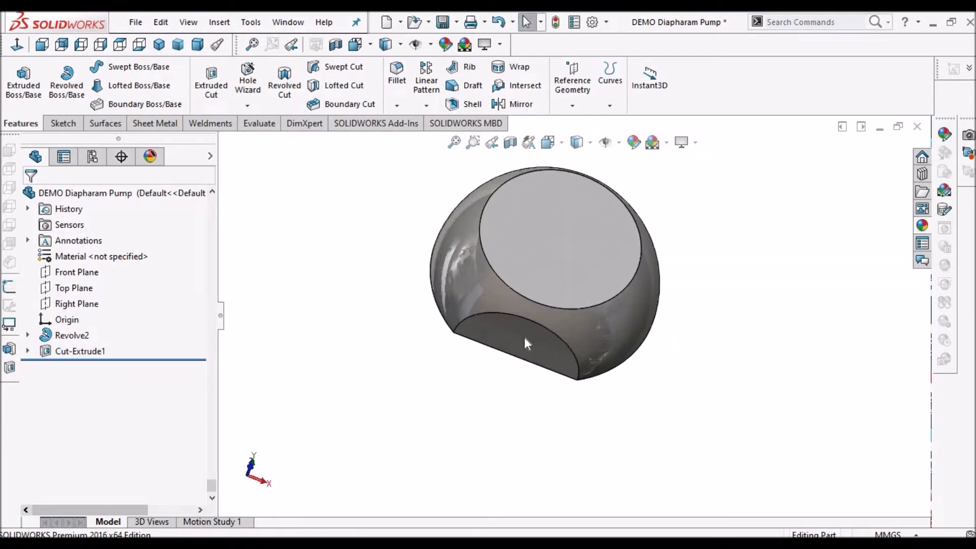
scroll(572, 306, down, 3)
middle_drag(572, 306, 564, 239)
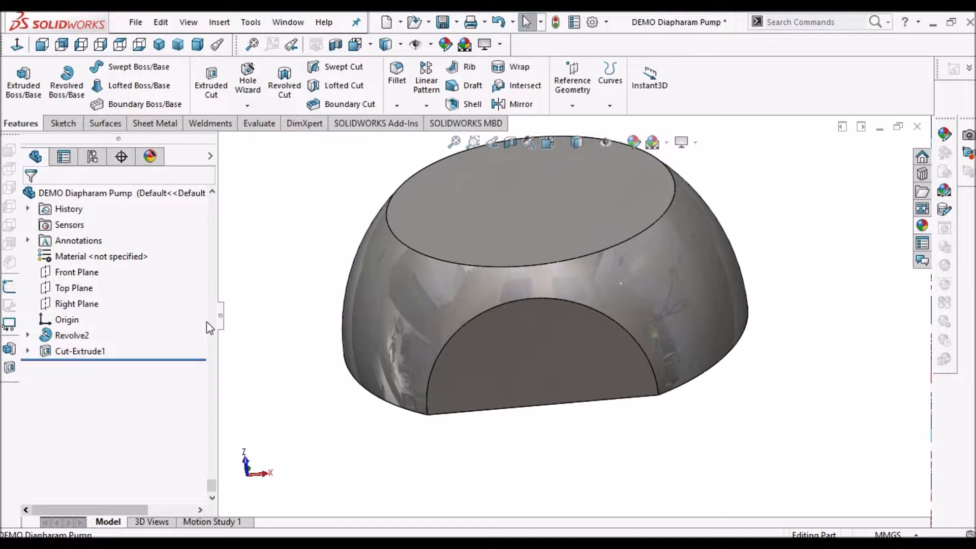
click(189, 22)
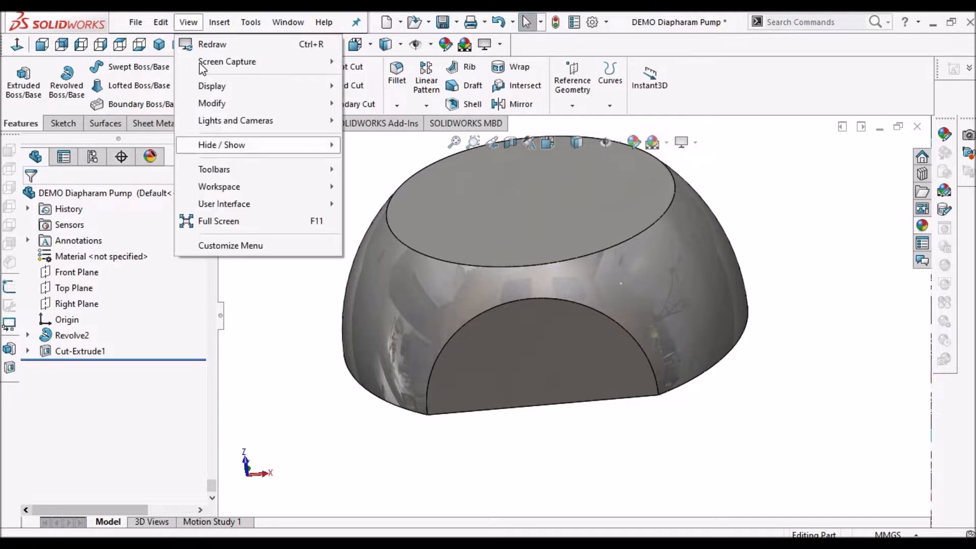
mouse_move(222, 151)
click(405, 48)
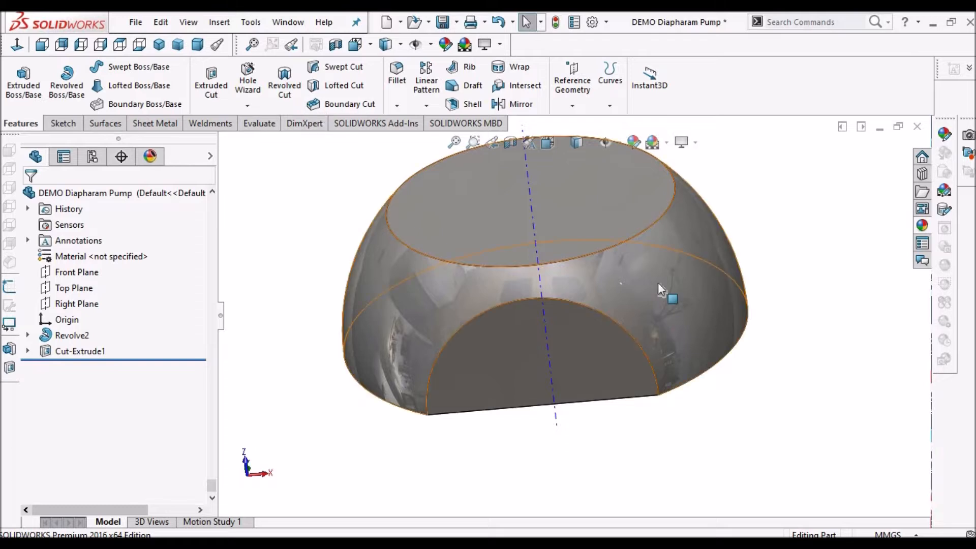
scroll(615, 141, up, 2)
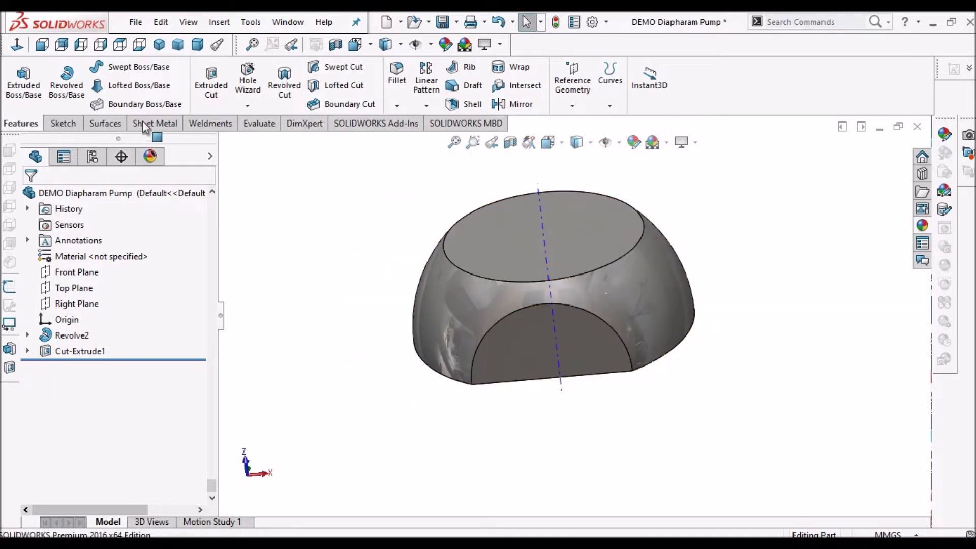
Start a circular pattern about the revolved body's temporary central axis, with the model displayed in wireframe
click(427, 105)
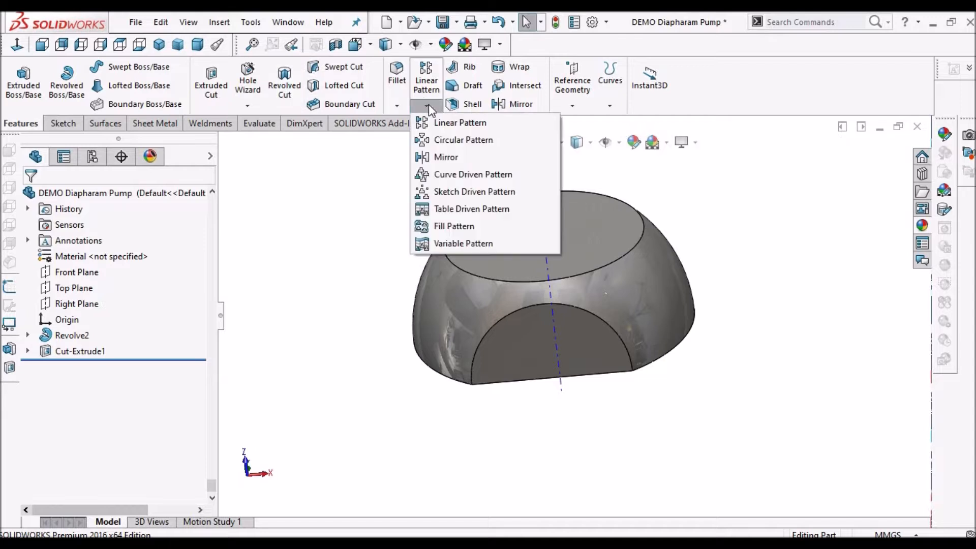
click(476, 140)
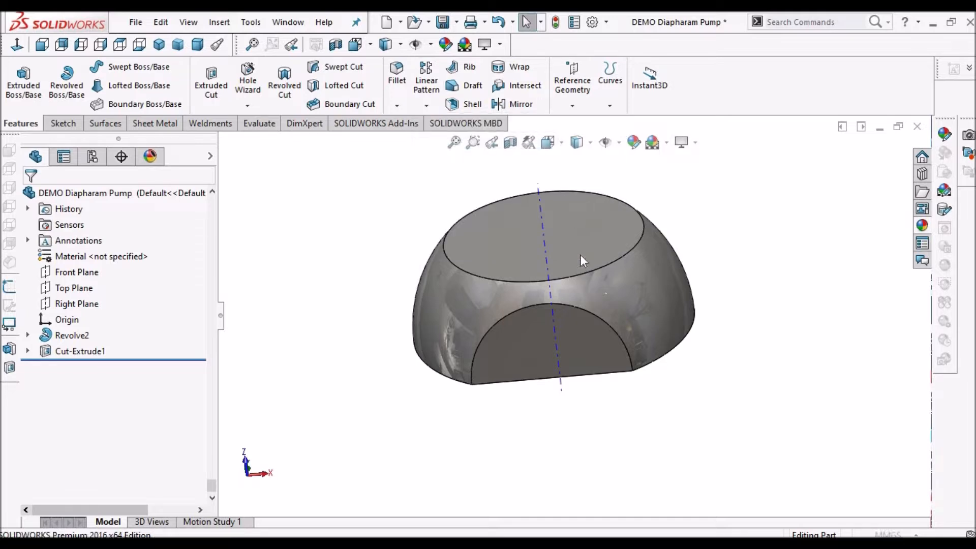
click(591, 146)
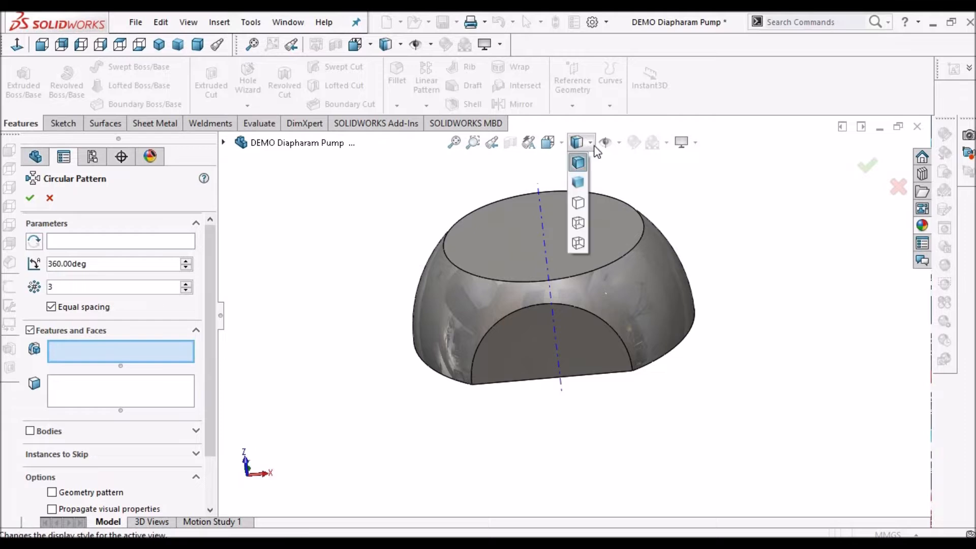
click(697, 167)
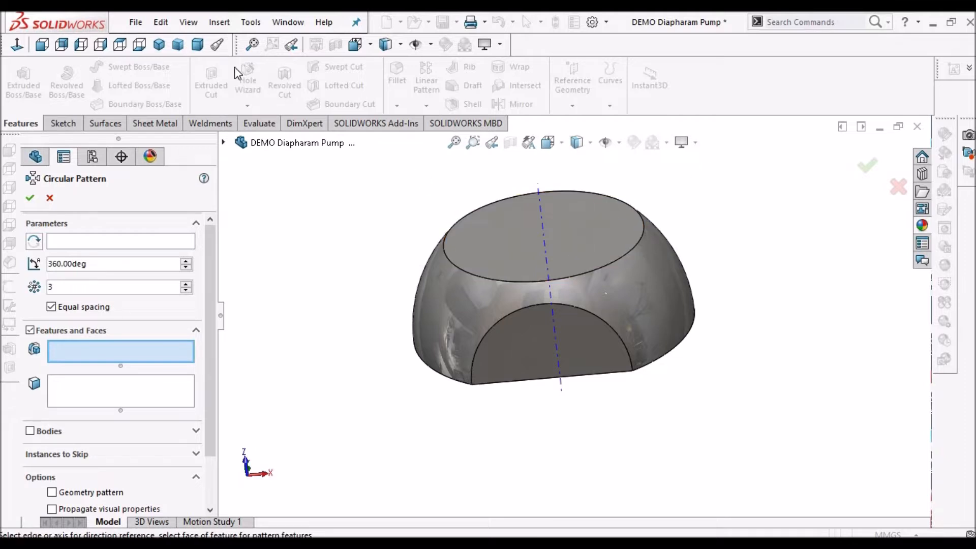
click(590, 143)
click(579, 243)
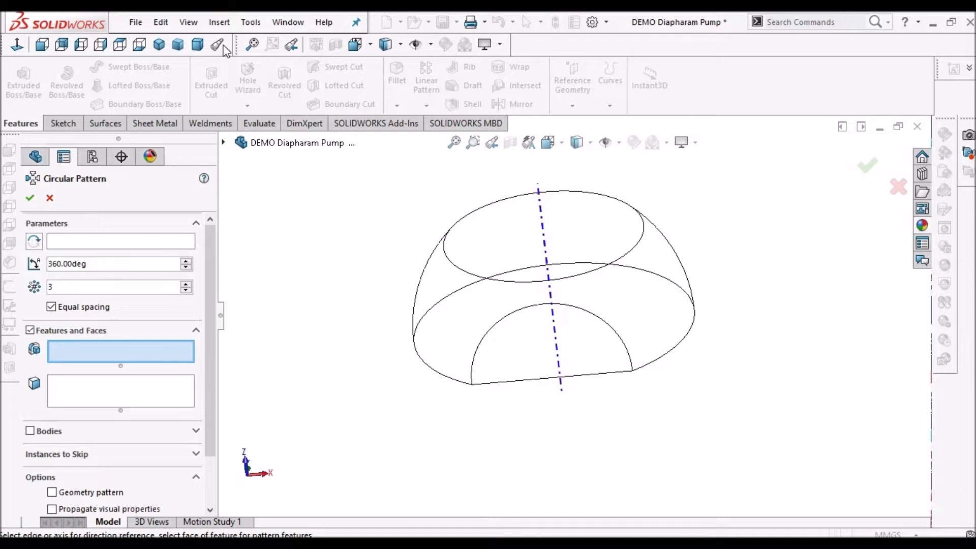
click(188, 22)
mouse_move(233, 145)
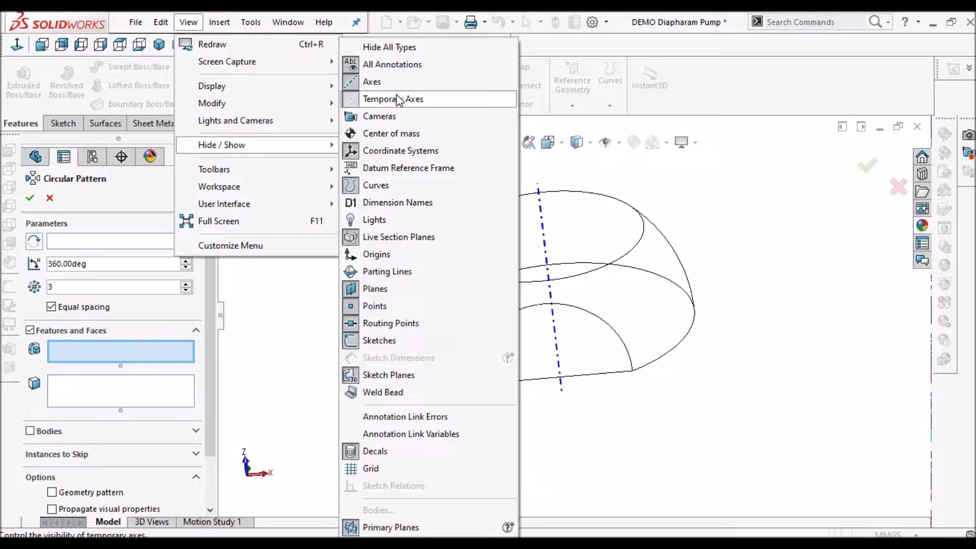
click(704, 213)
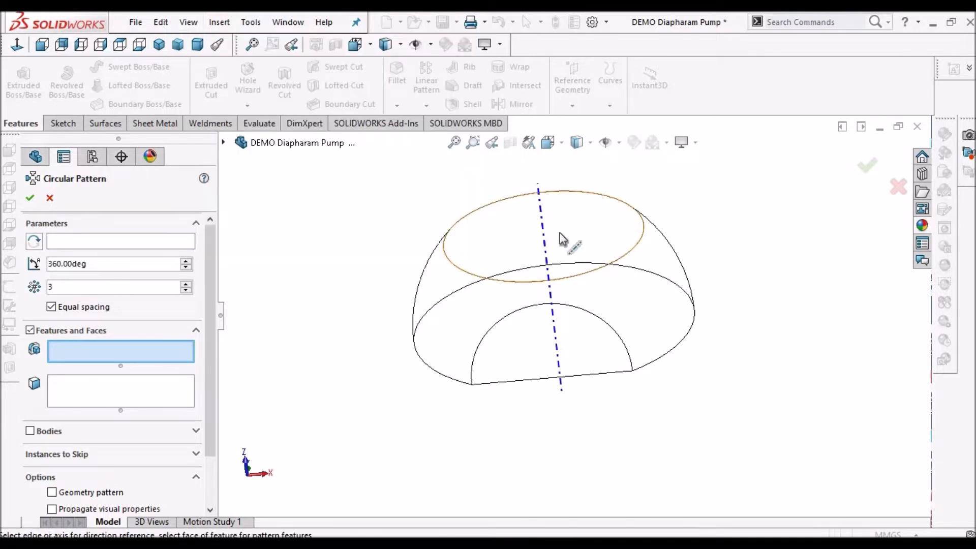
click(545, 233)
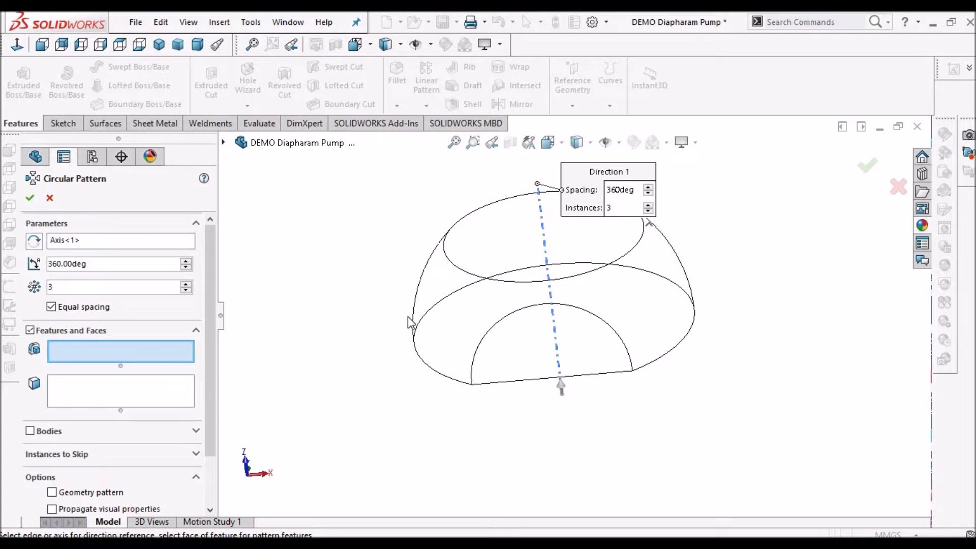
Pattern the extruded side cut as 3 equally spaced instances over 360 degrees and accept the circular pattern
click(224, 144)
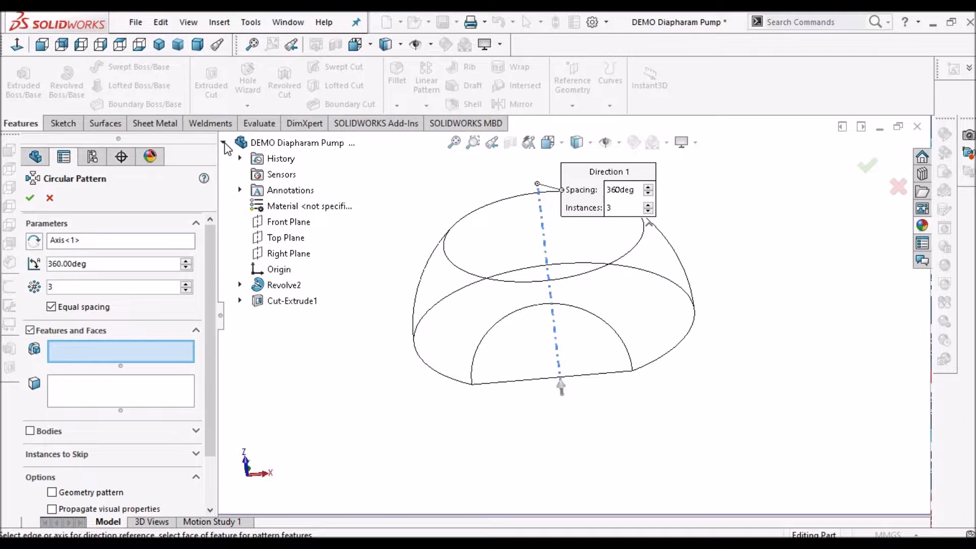
click(292, 303)
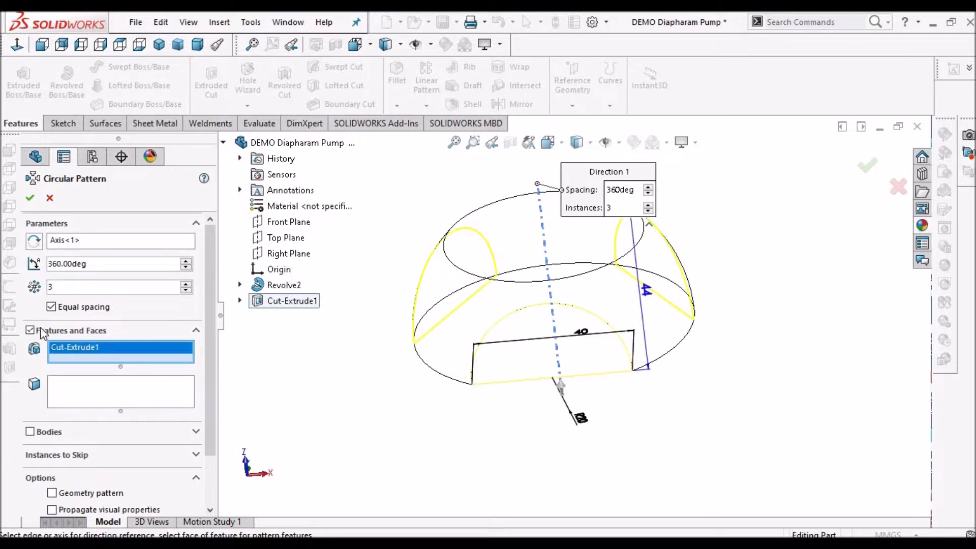
double_click(54, 289)
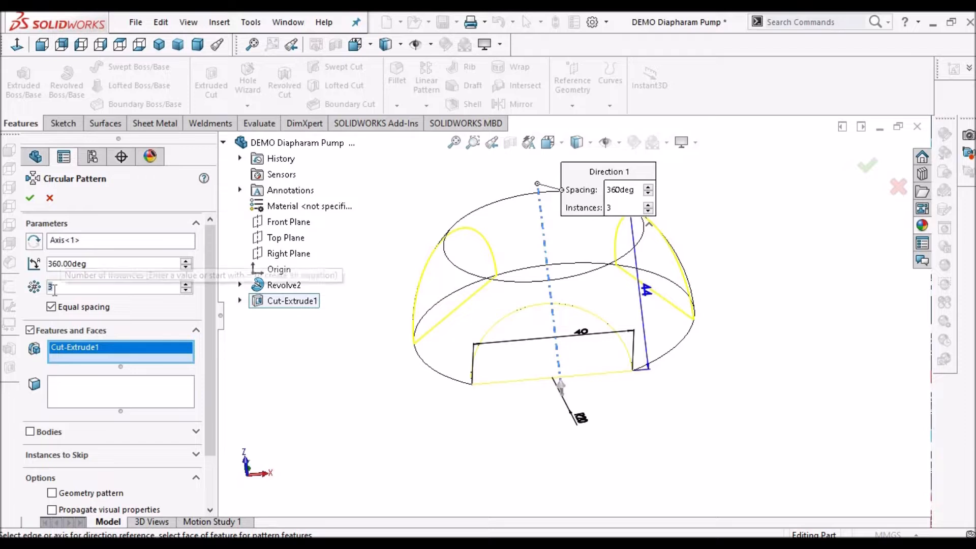
click(29, 200)
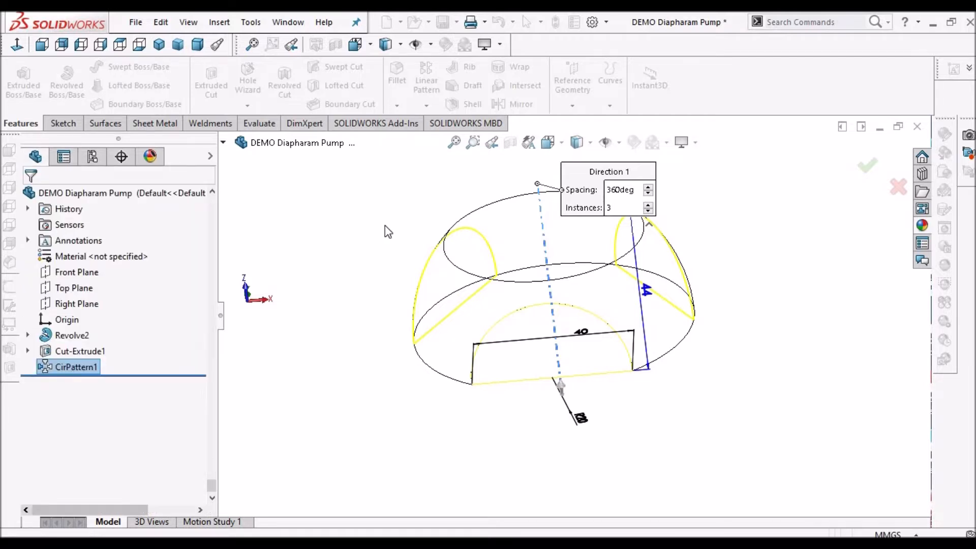
Display the model as shaded with edges and inspect the patterned side cuts from an angle
click(588, 149)
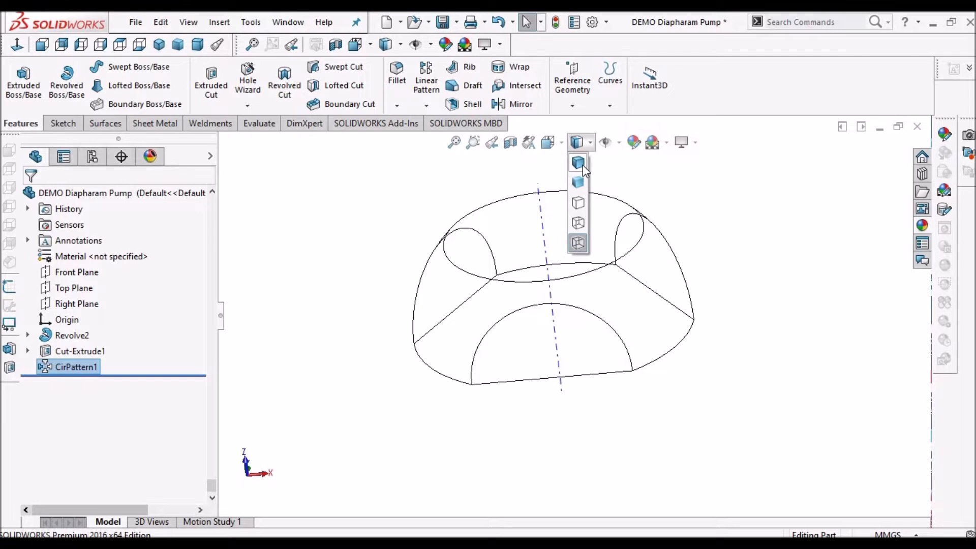
click(578, 159)
middle_drag(675, 346, 669, 374)
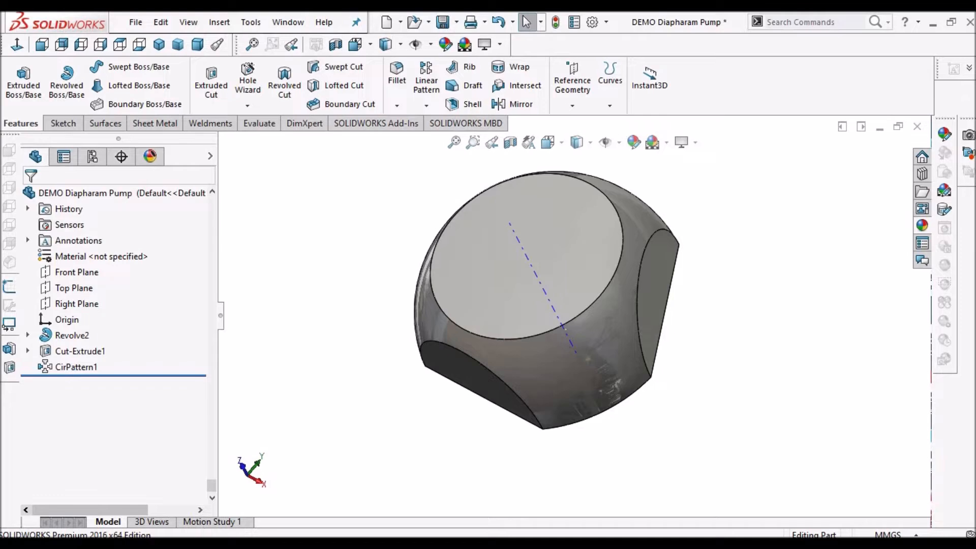
Look at the diaphragm pump housing illustrations in Desc 2.pdf, return to the SOLIDWORKS part and view it from another angle
click(152, 491)
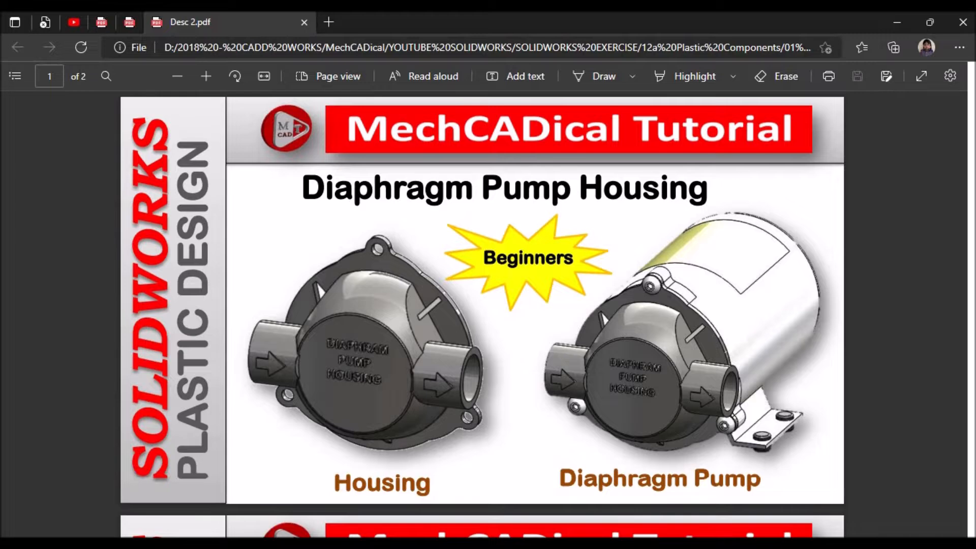
click(148, 544)
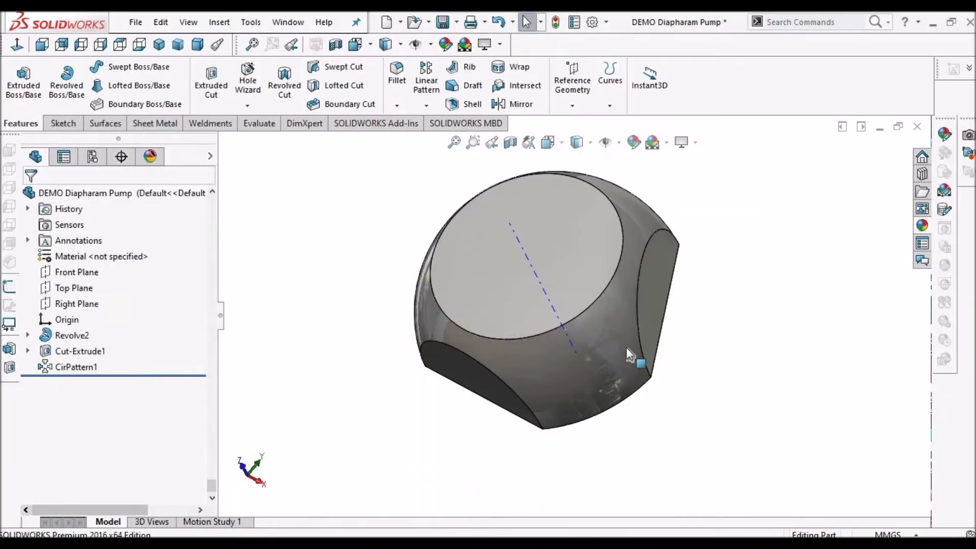
middle_drag(736, 263, 681, 317)
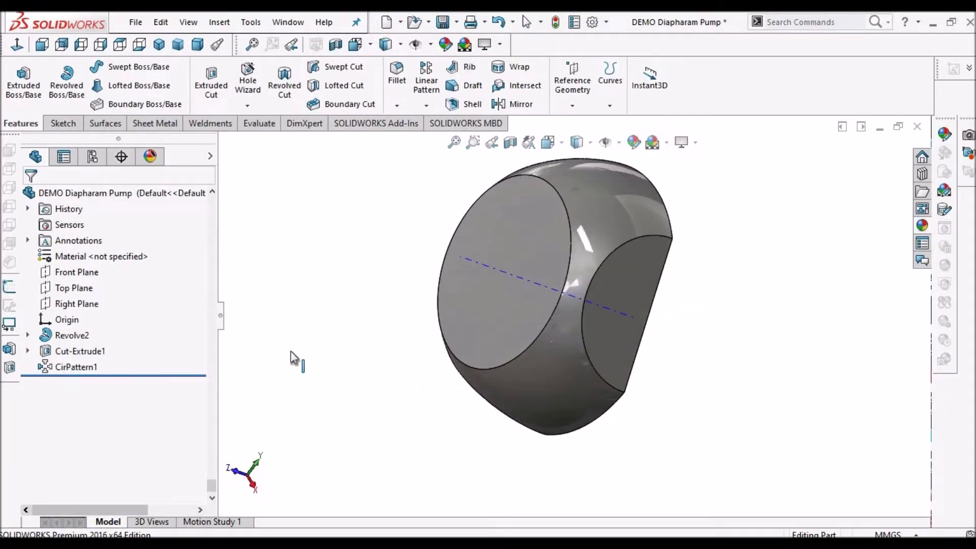
Start a sketch on the Right Plane, viewed normal to the plane with the model displayed in wireframe
click(82, 306)
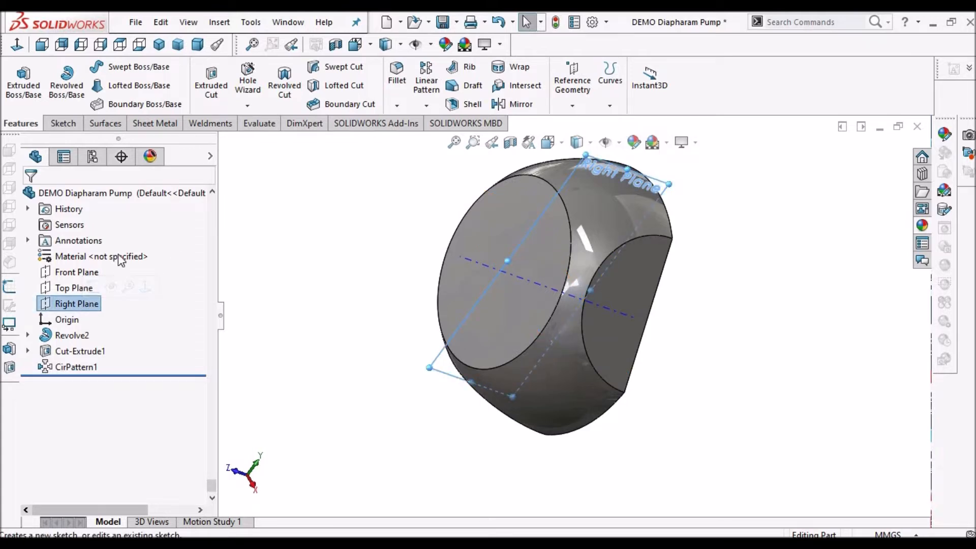
click(61, 124)
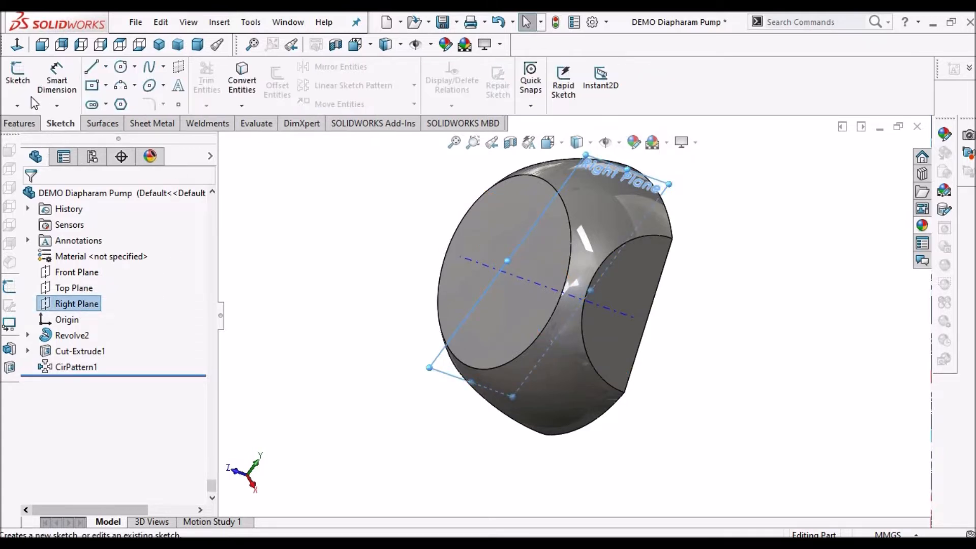
click(18, 76)
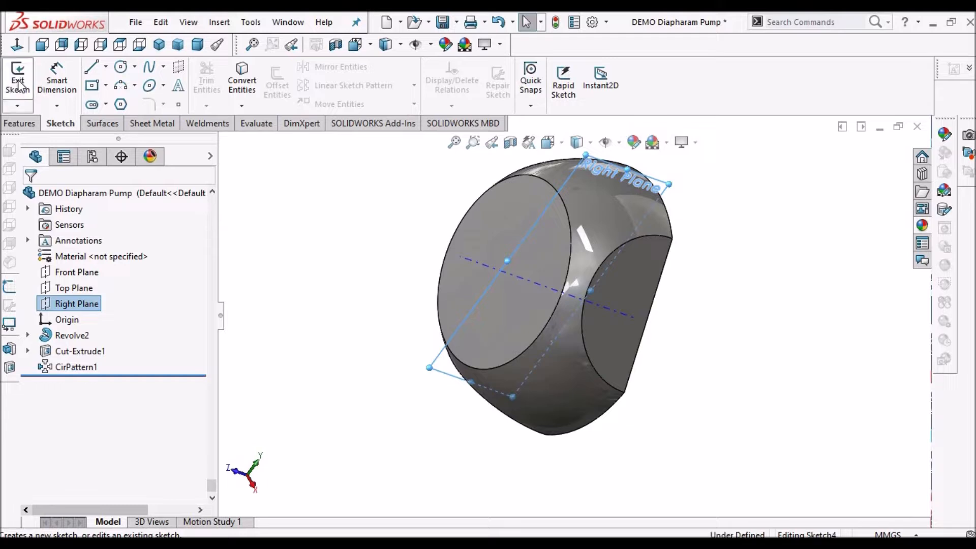
click(17, 44)
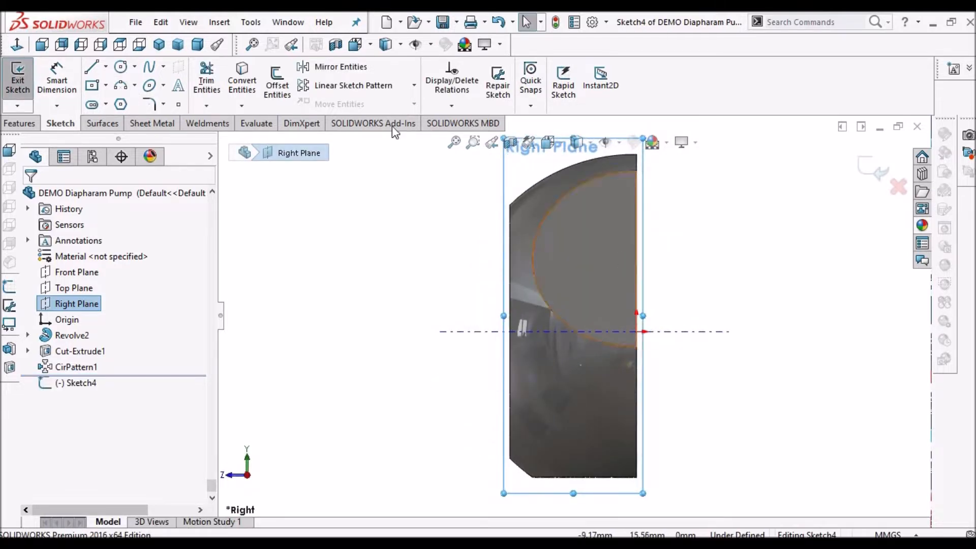
click(588, 146)
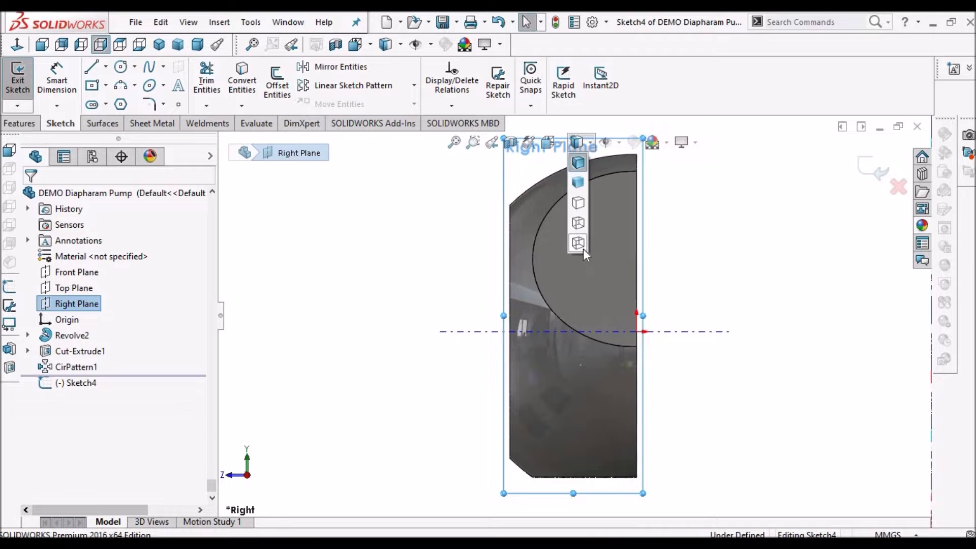
click(579, 243)
click(285, 219)
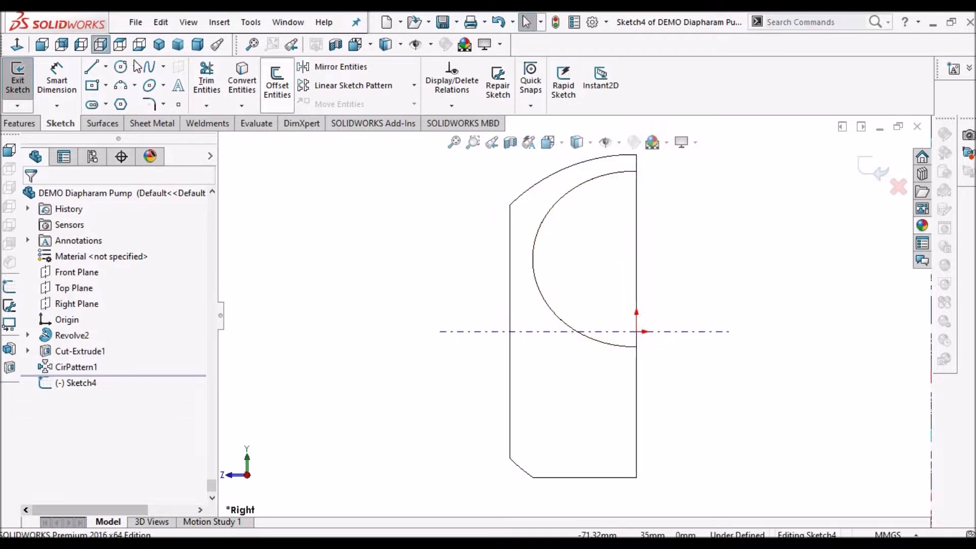
Sketch a circle about 21 mm in diameter centred on the temporary axis, about 18 mm from the origin-side vertical edge
click(545, 332)
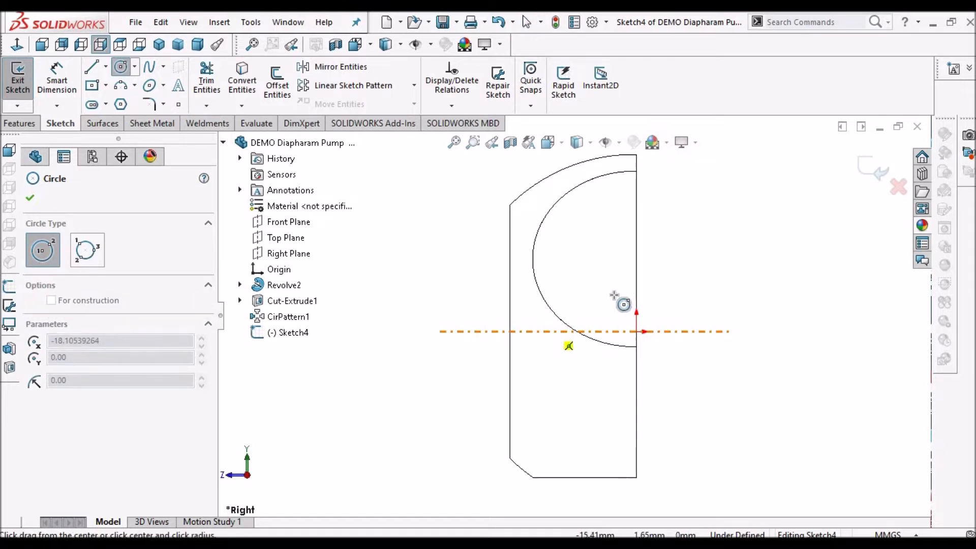
click(584, 298)
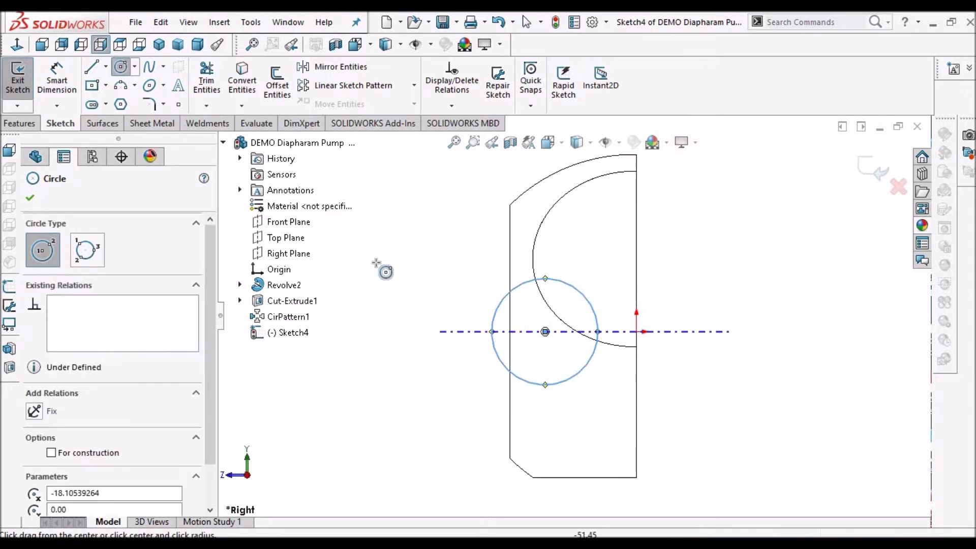
right_click(380, 267)
click(413, 275)
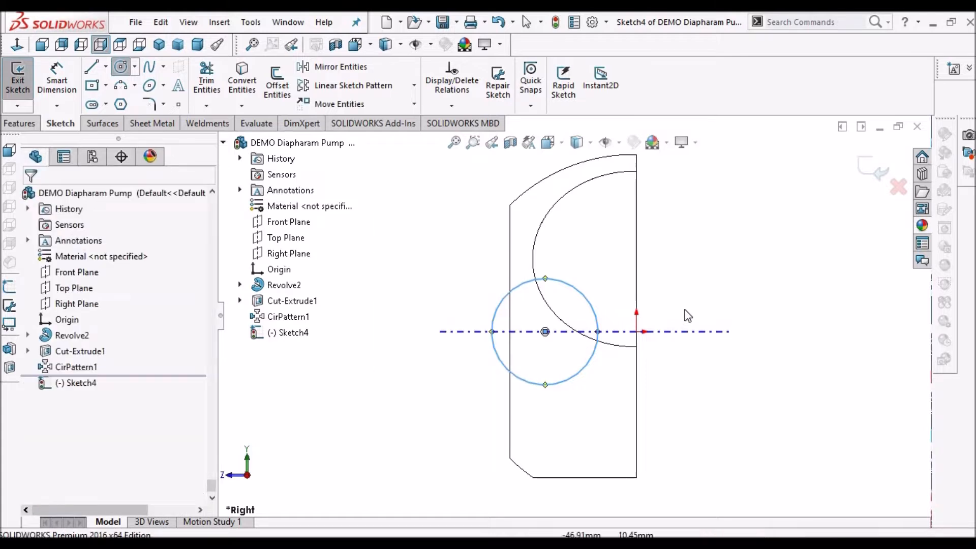
click(701, 276)
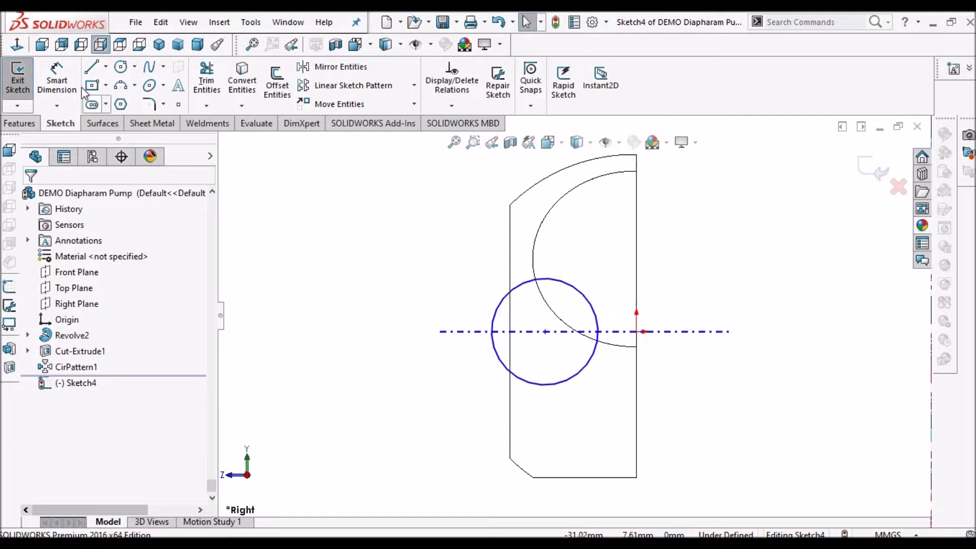
Dimension the horizontal distance between the circle and the body's vertical edge through the origin
click(57, 81)
click(594, 320)
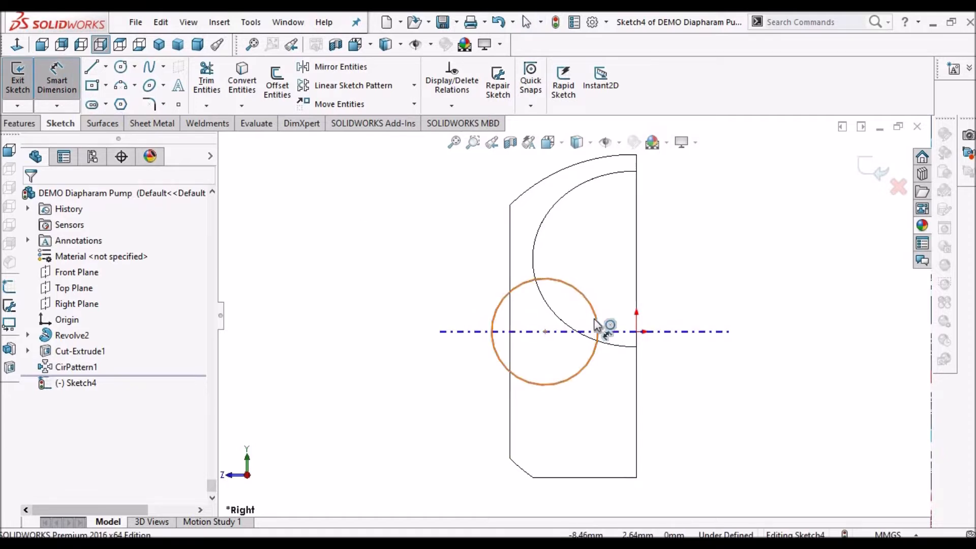
click(635, 331)
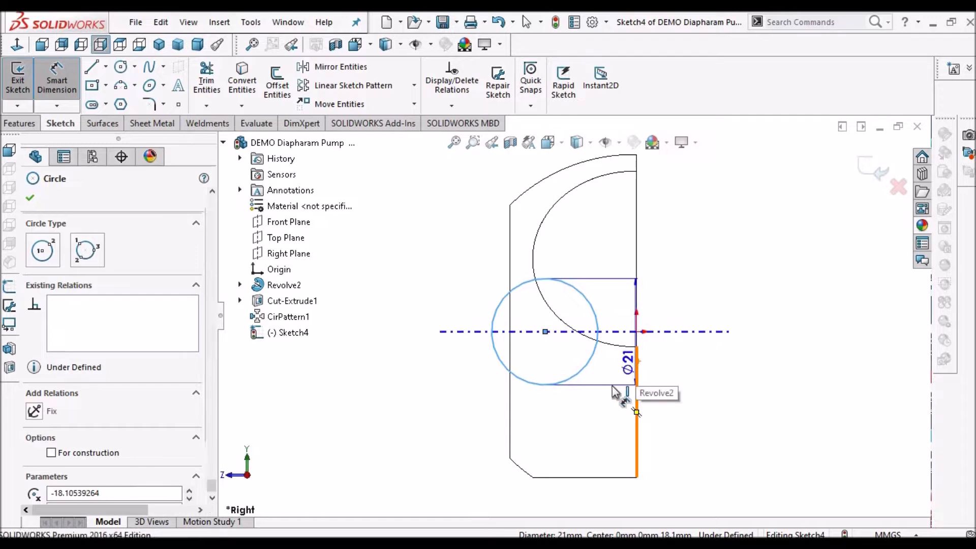
click(636, 389)
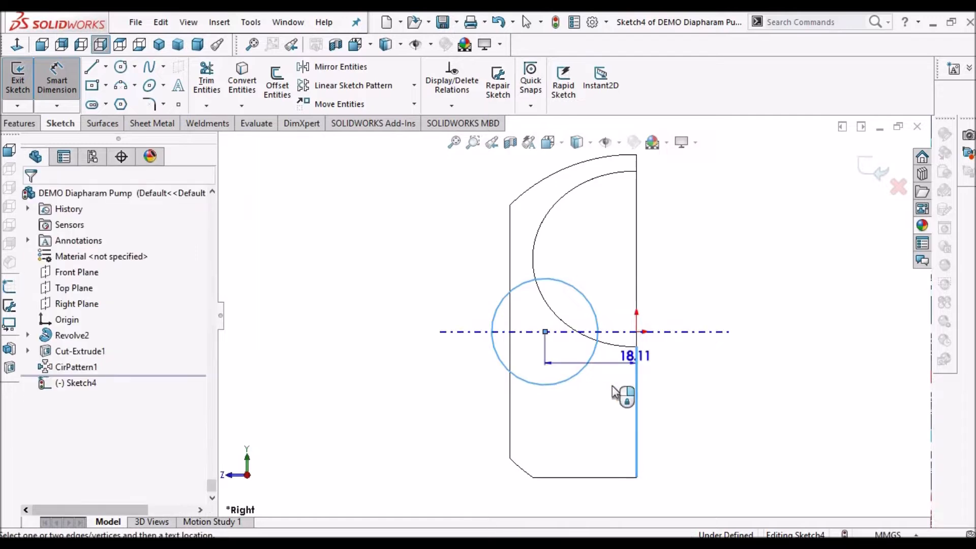
click(571, 386)
key(Return)
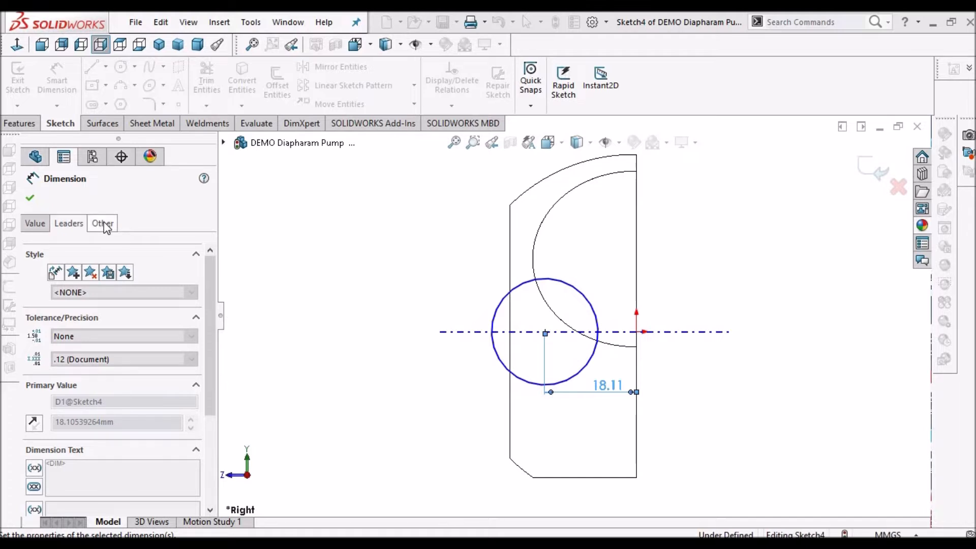
Set the dimension's first arc condition to Min so it measures from the circle's nearest point to the edge
click(103, 224)
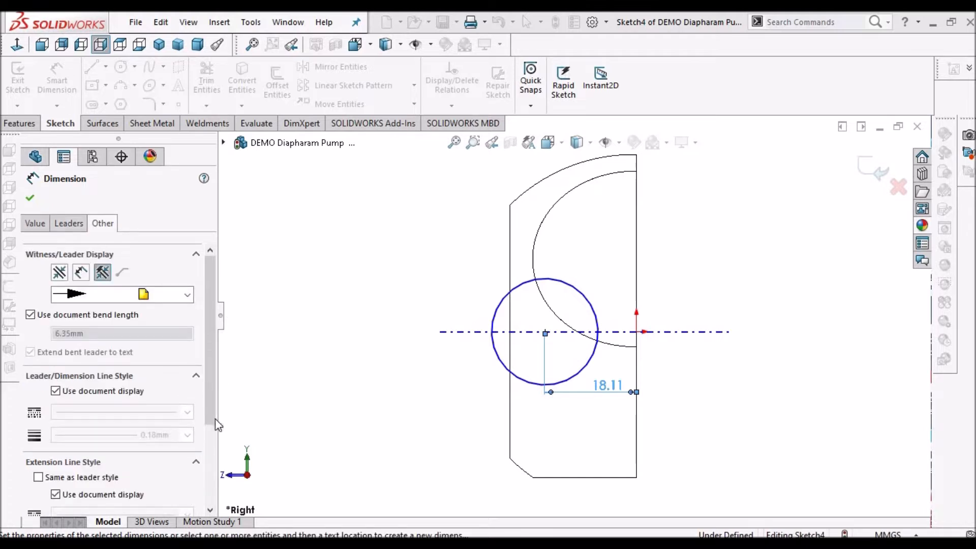
click(69, 227)
drag(210, 425, 210, 505)
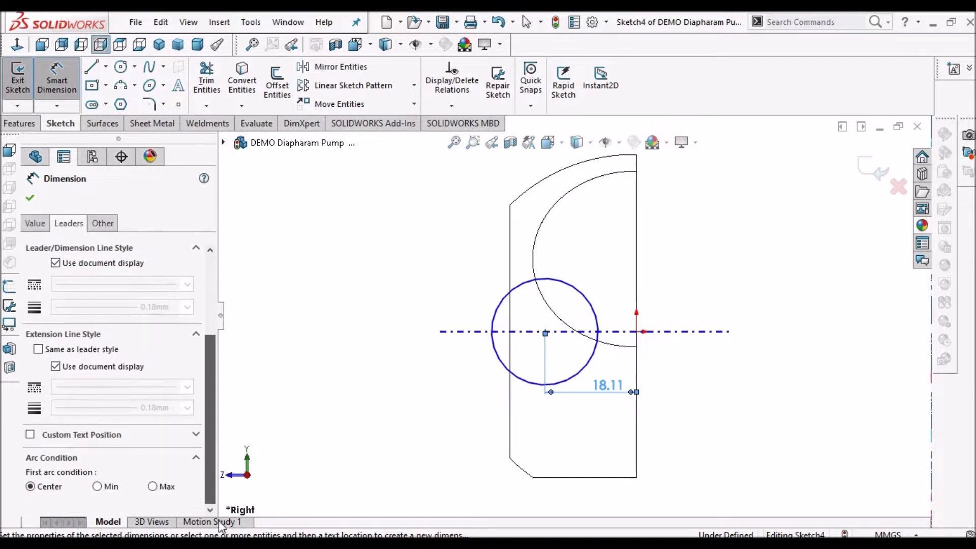
click(97, 487)
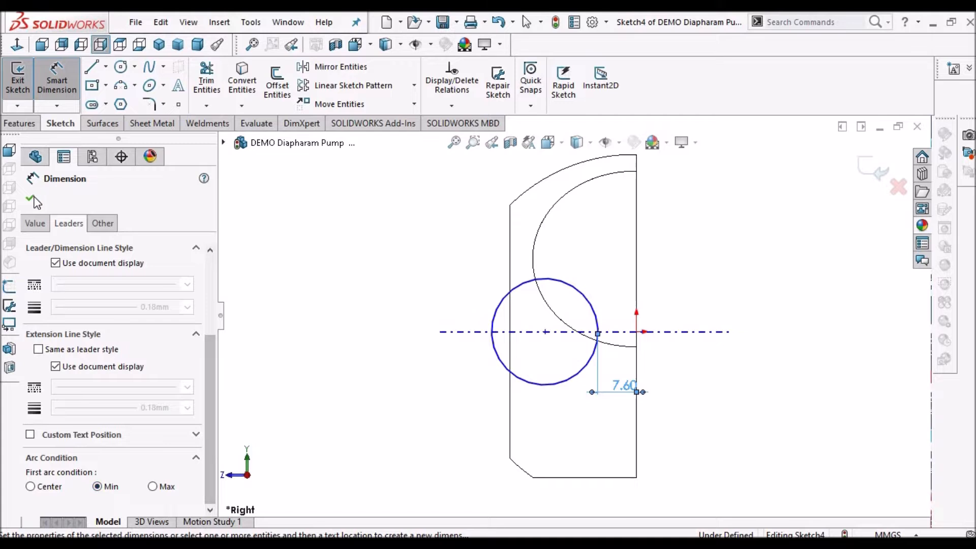
key(Escape)
key(Escape)
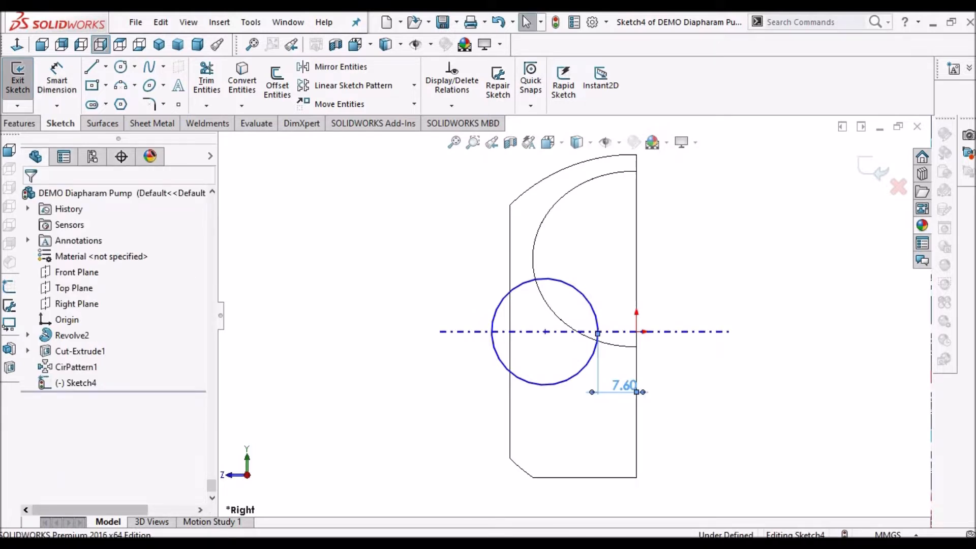
Set the gap between the circle's nearest point and the body's vertical edge to 1 mm
click(623, 385)
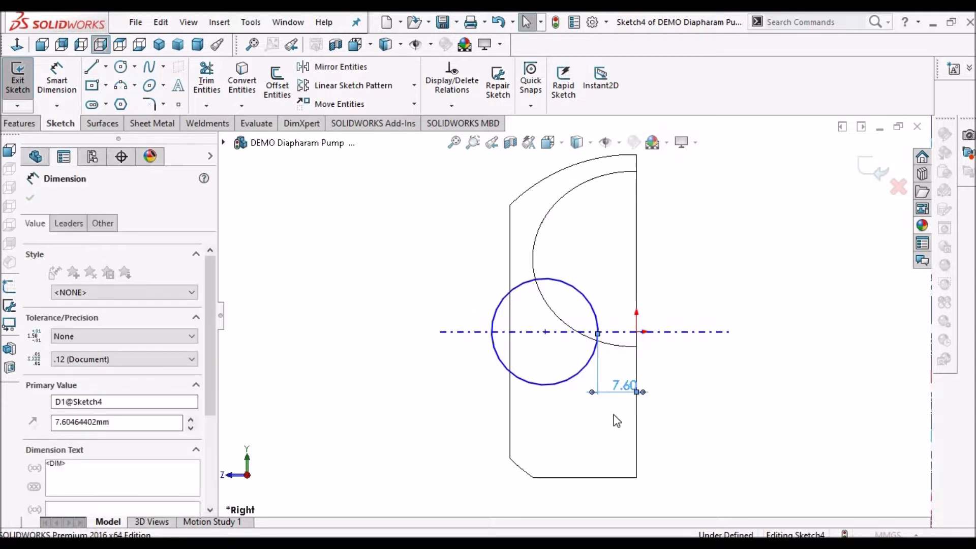
click(616, 382)
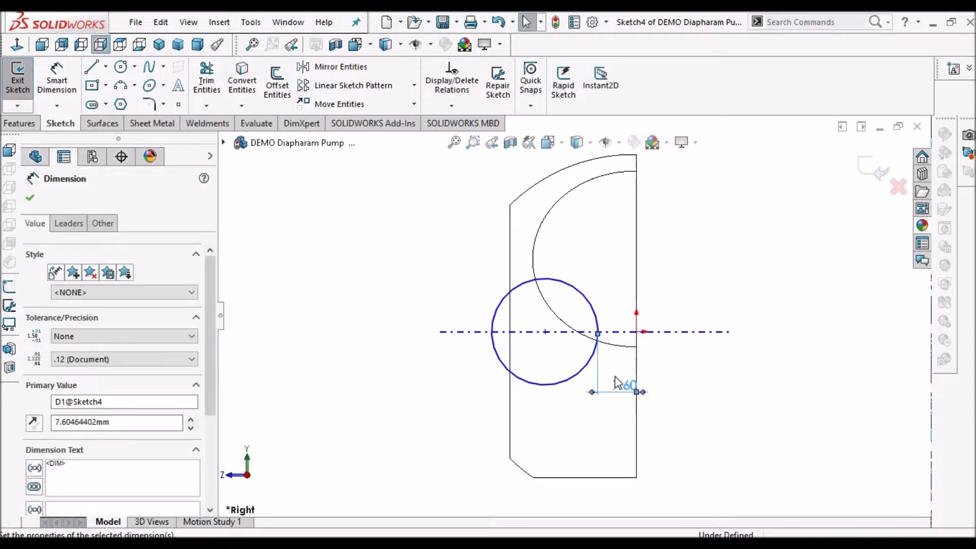
text(1)
key(Return)
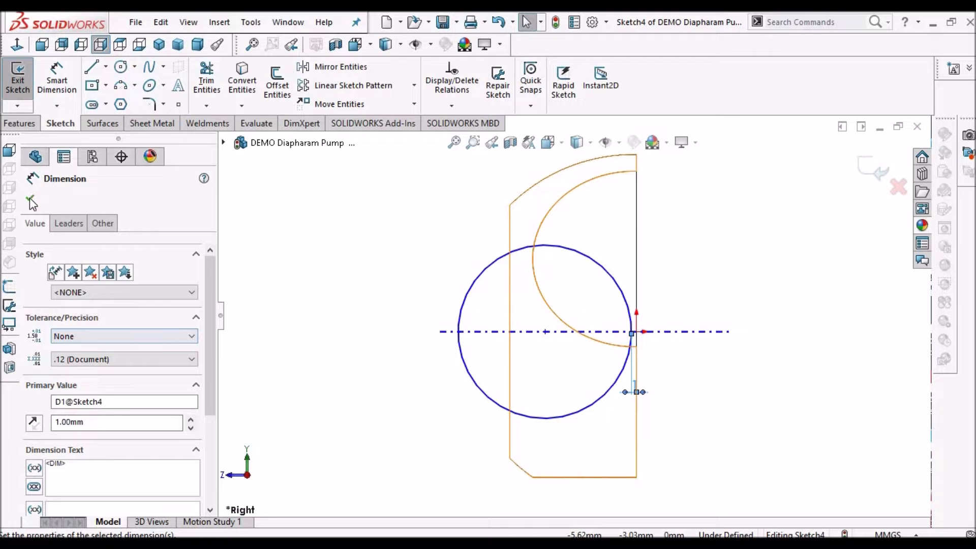
click(30, 198)
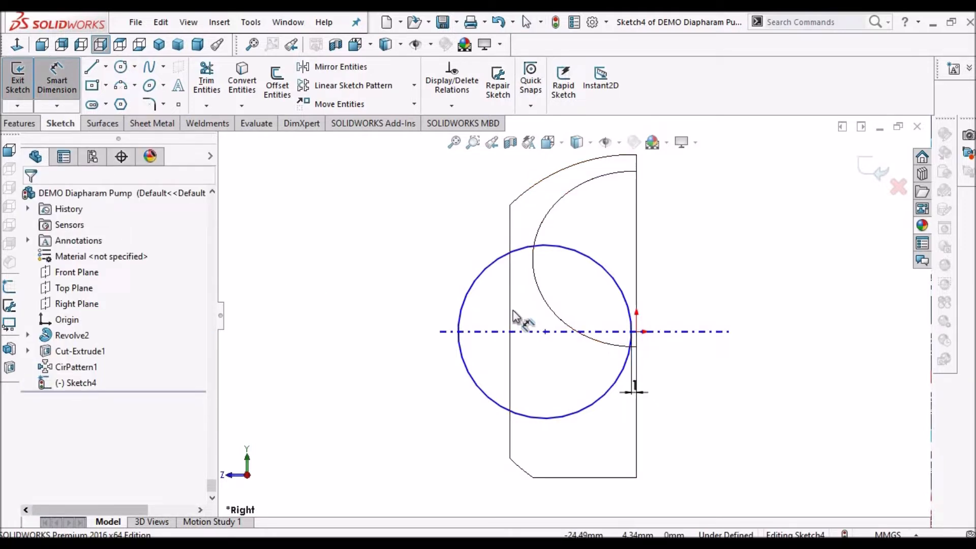
Dimension the circle's diameter as 25 mm and finish dimensioning
click(423, 387)
click(424, 387)
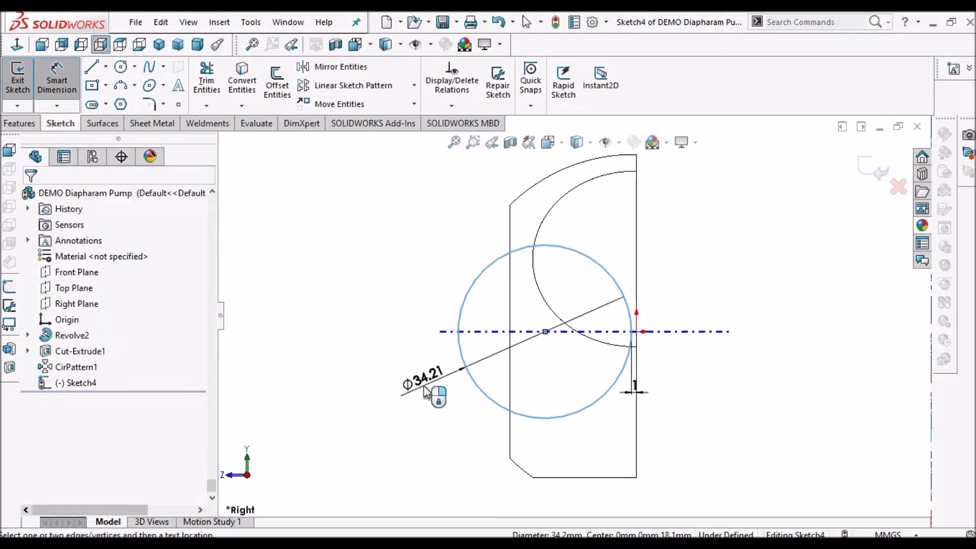
text(25)
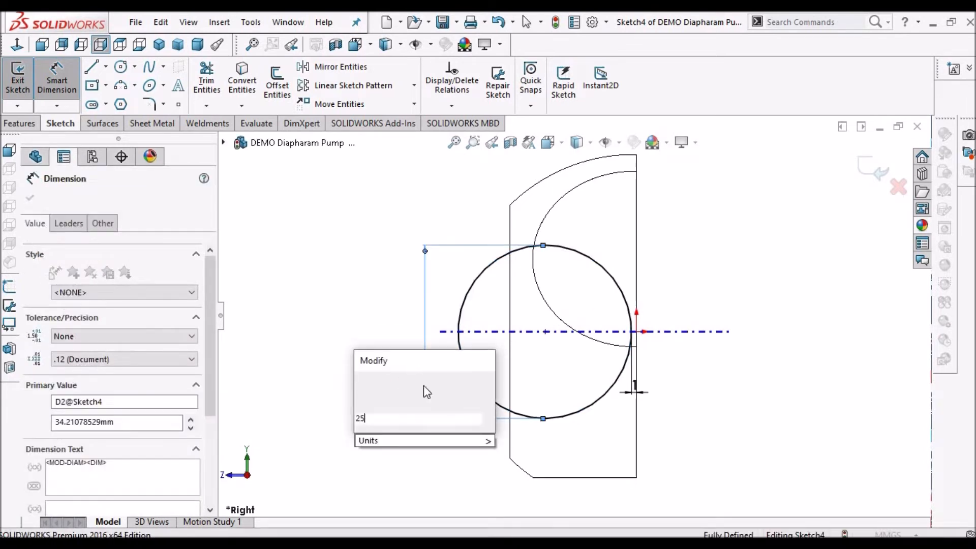
key(Escape)
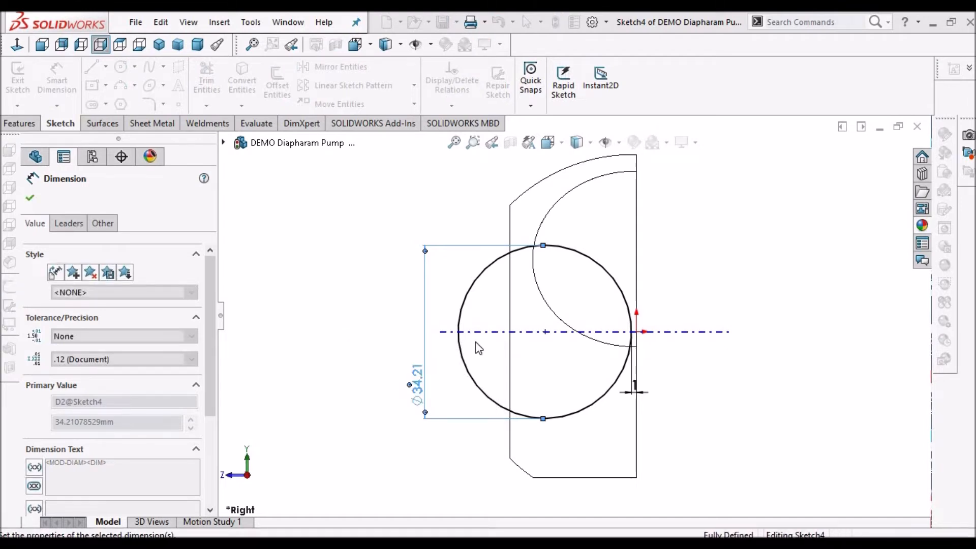
click(29, 201)
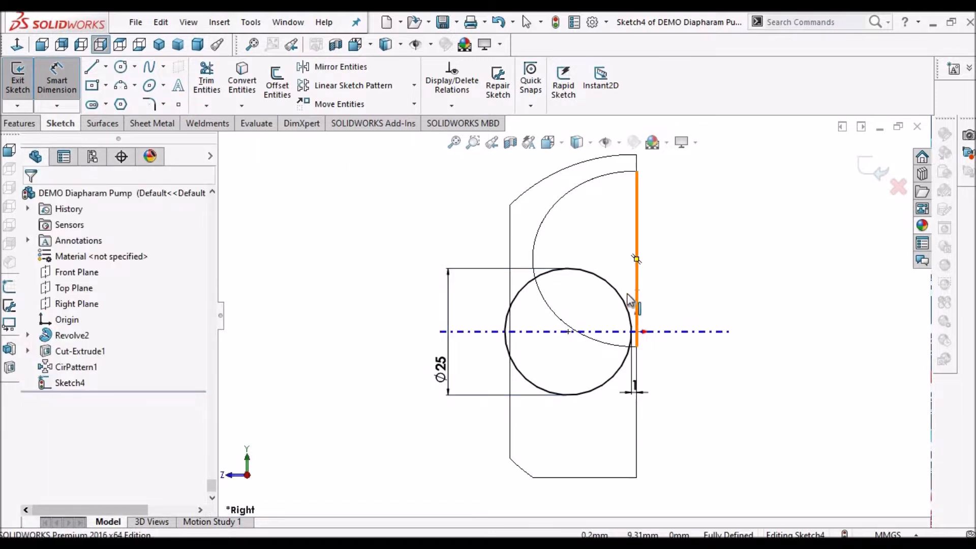
key(Escape)
Extrude the circle sketch 90 mm from the mid plane and display the model shaded with edges
middle_drag(537, 310, 622, 320)
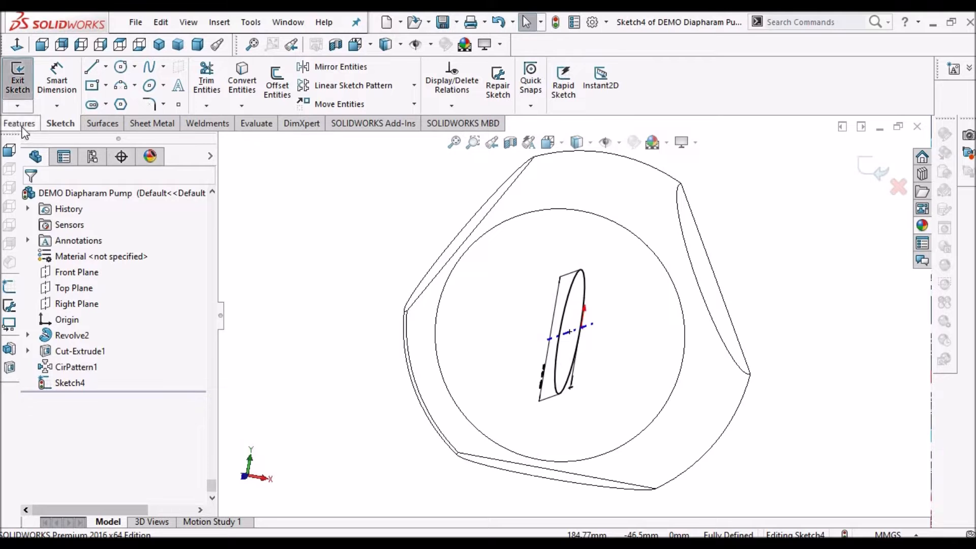
click(20, 123)
click(24, 87)
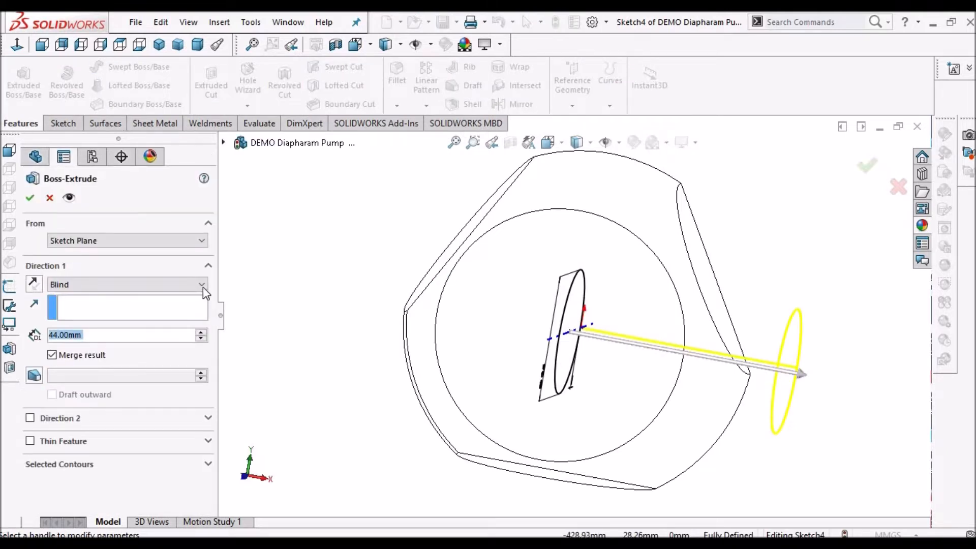
click(203, 286)
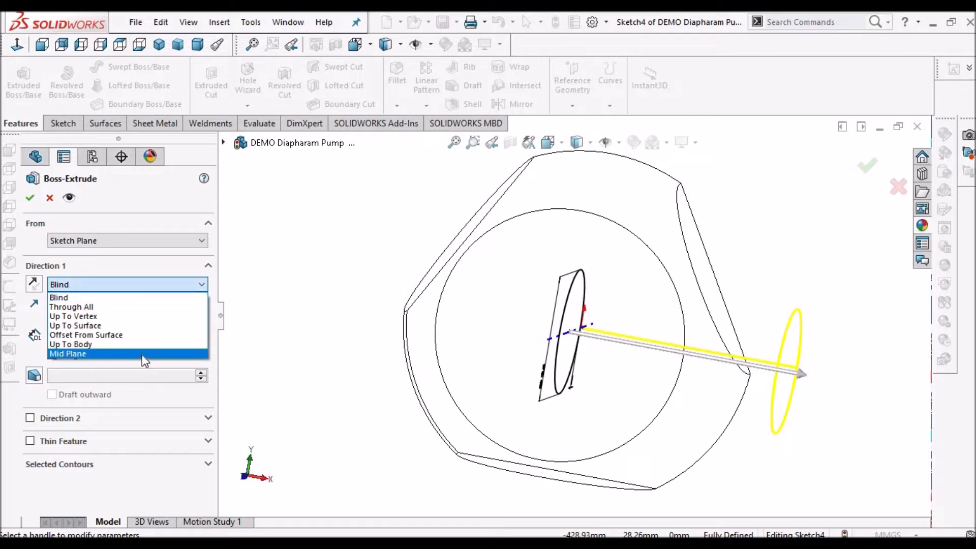
click(141, 352)
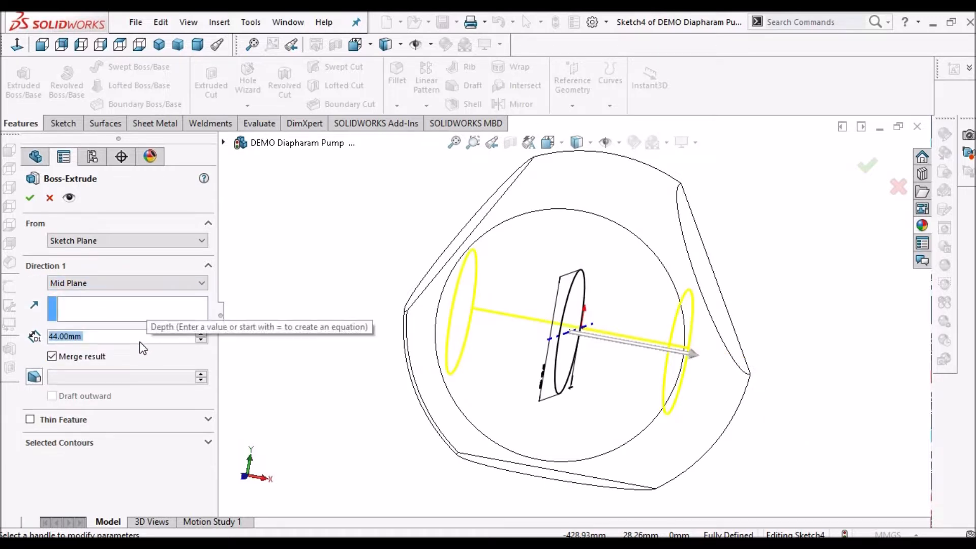
text(90)
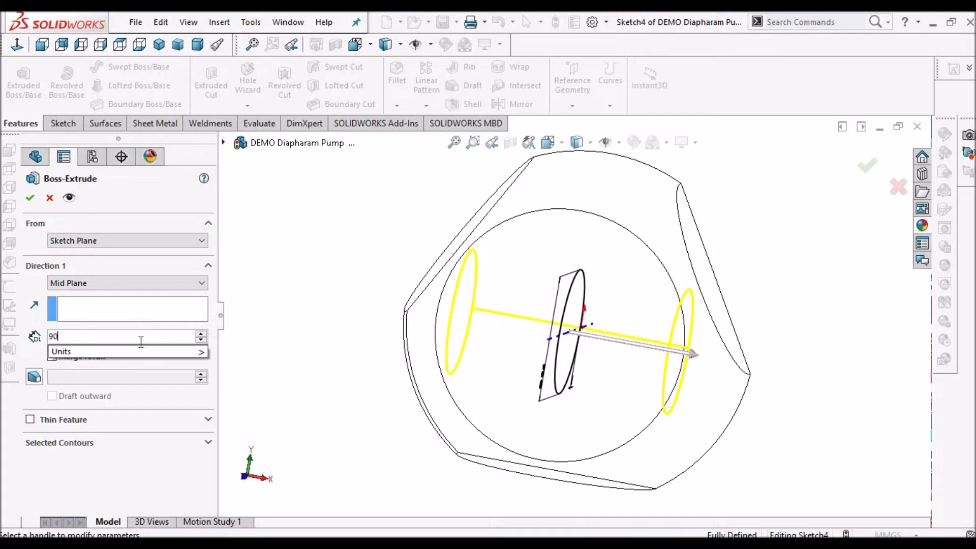
key(Return)
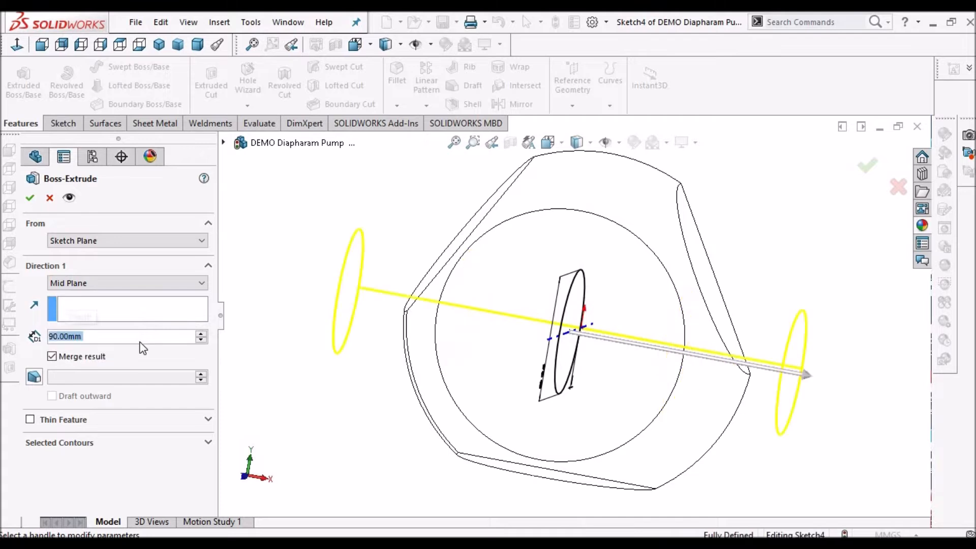
click(30, 199)
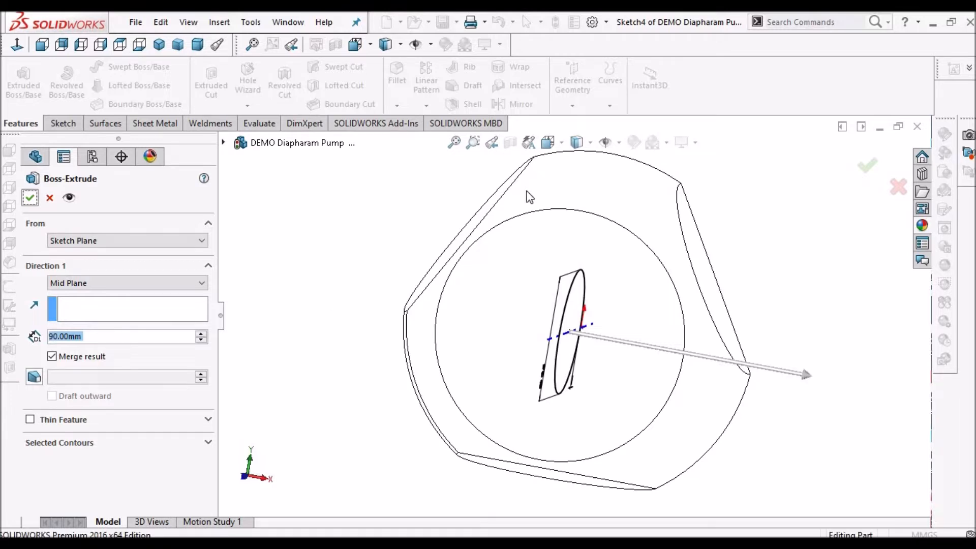
click(581, 150)
click(577, 163)
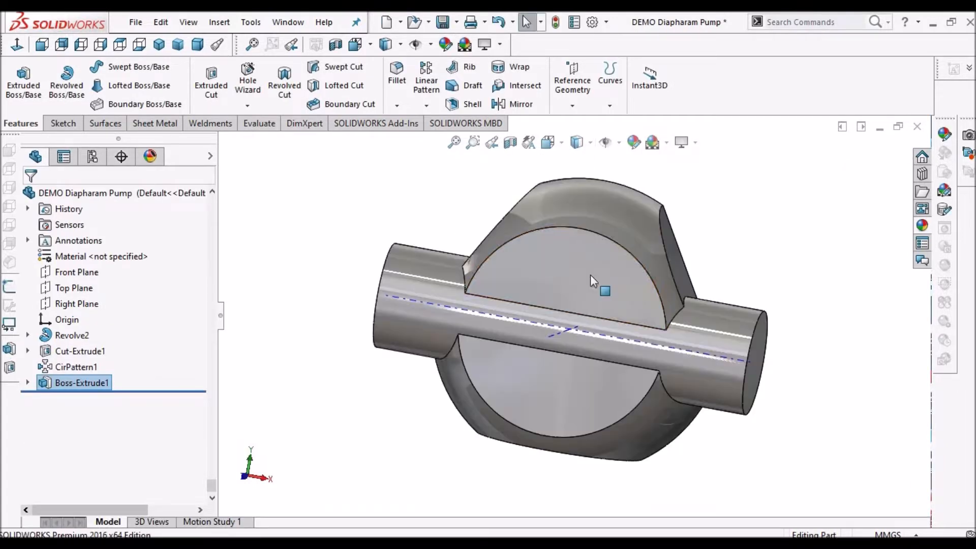
Start a sketch on the revolved body's flat face beside the cylinder
middle_drag(601, 324, 569, 368)
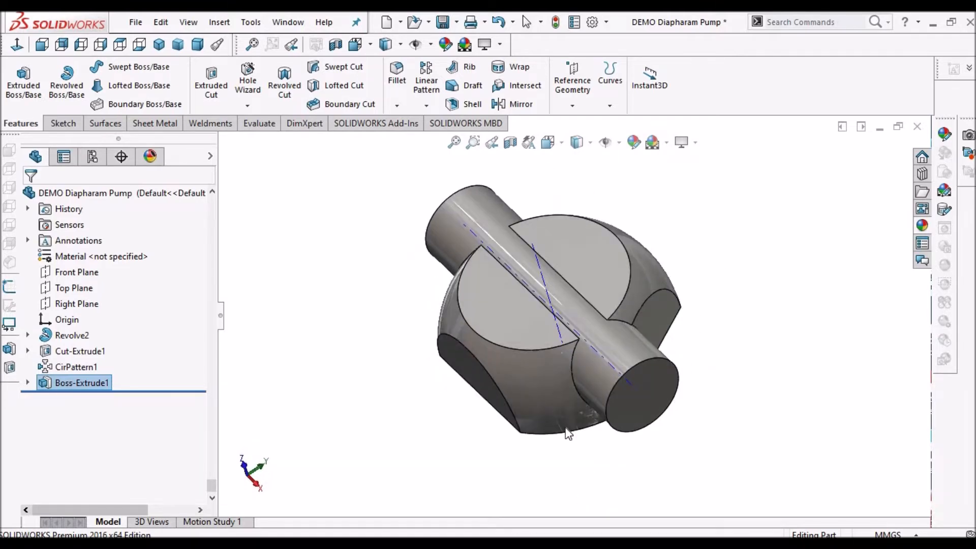
scroll(541, 285, down, 3)
click(514, 272)
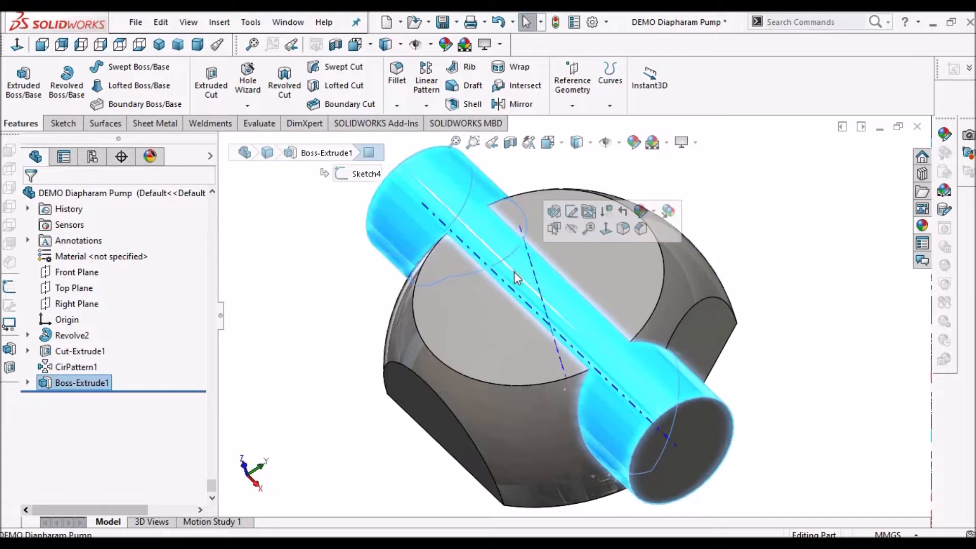
middle_drag(584, 284, 620, 276)
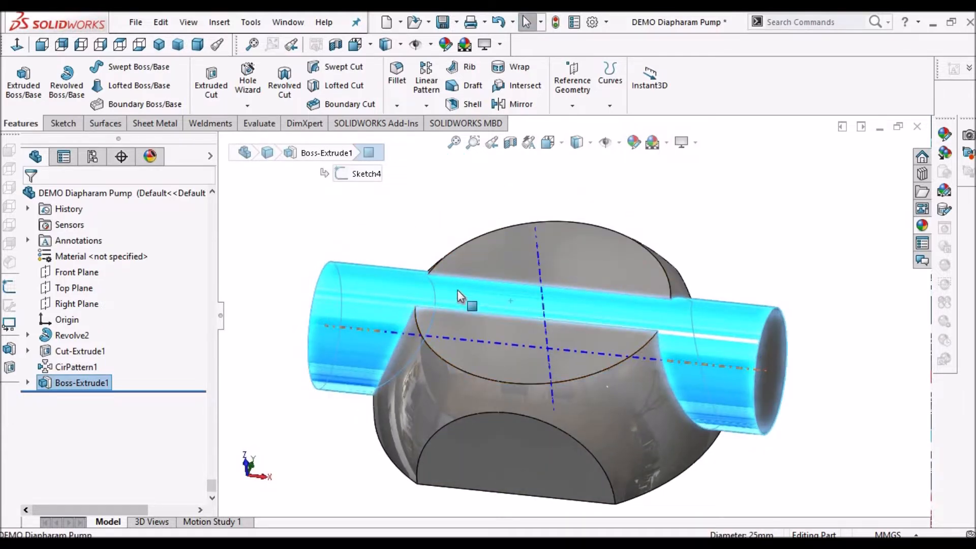
click(475, 358)
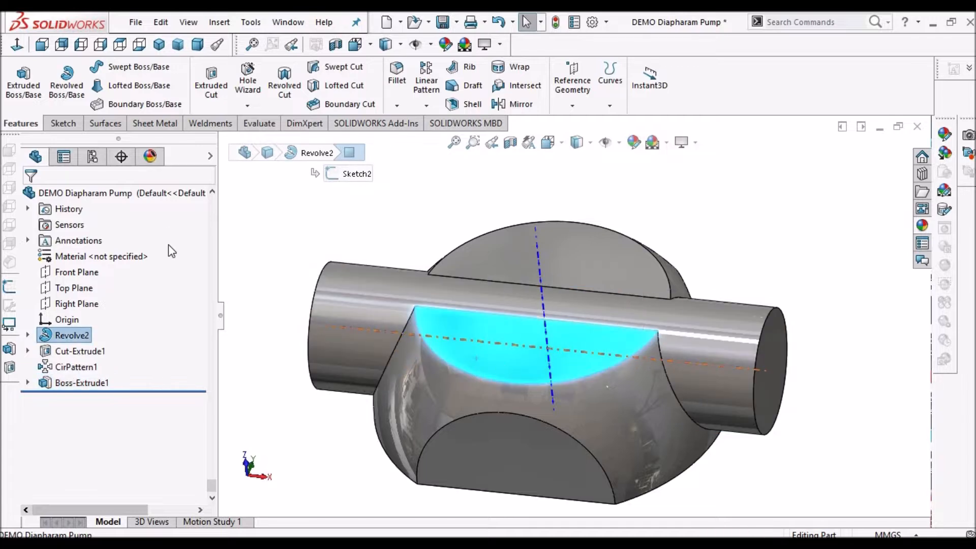
click(63, 123)
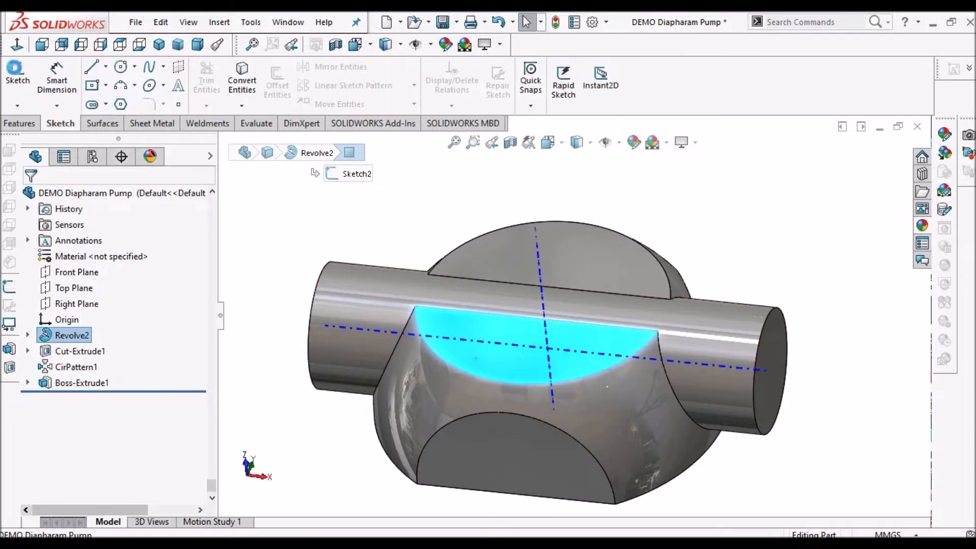
click(18, 71)
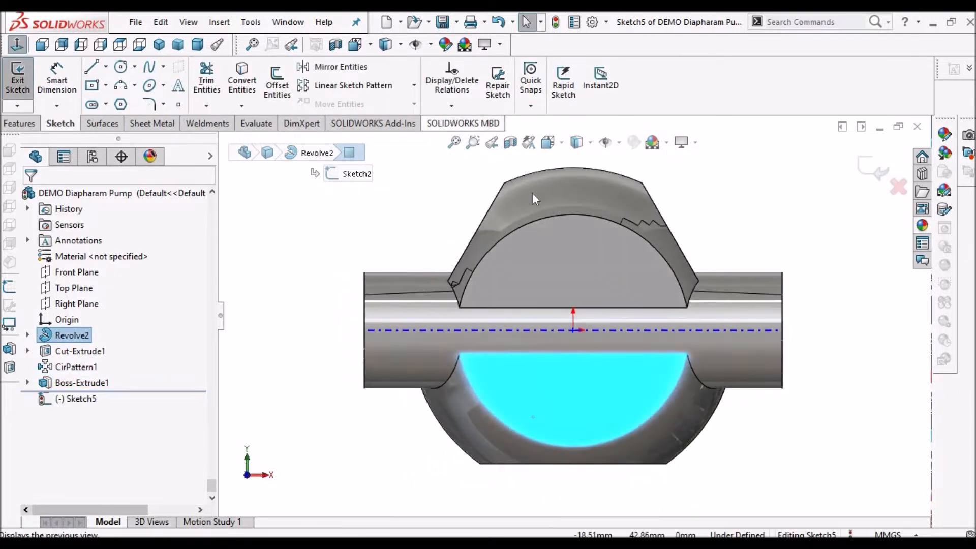
click(758, 195)
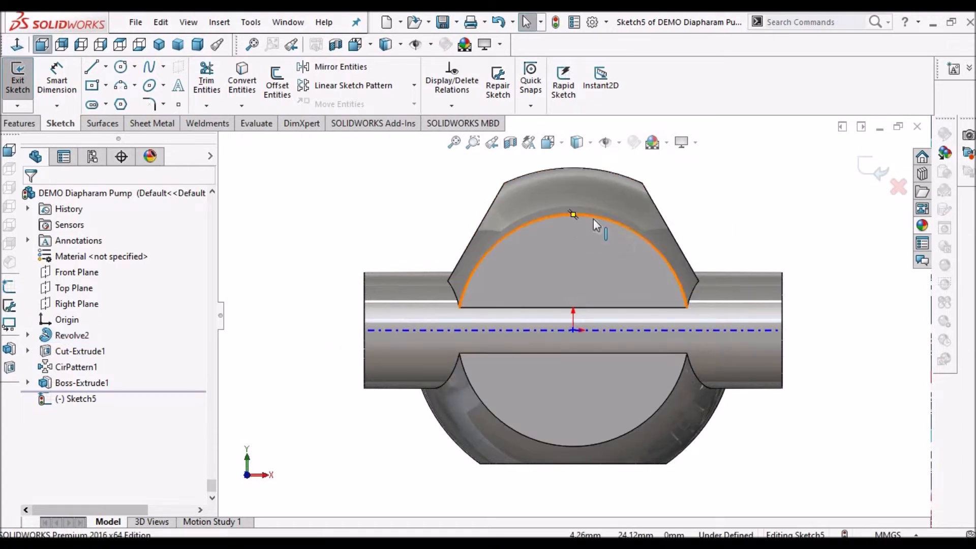
Convert the flat face's upper arc edge into the sketch and, in wireframe display, extend its ends into a full circle
click(593, 217)
click(238, 74)
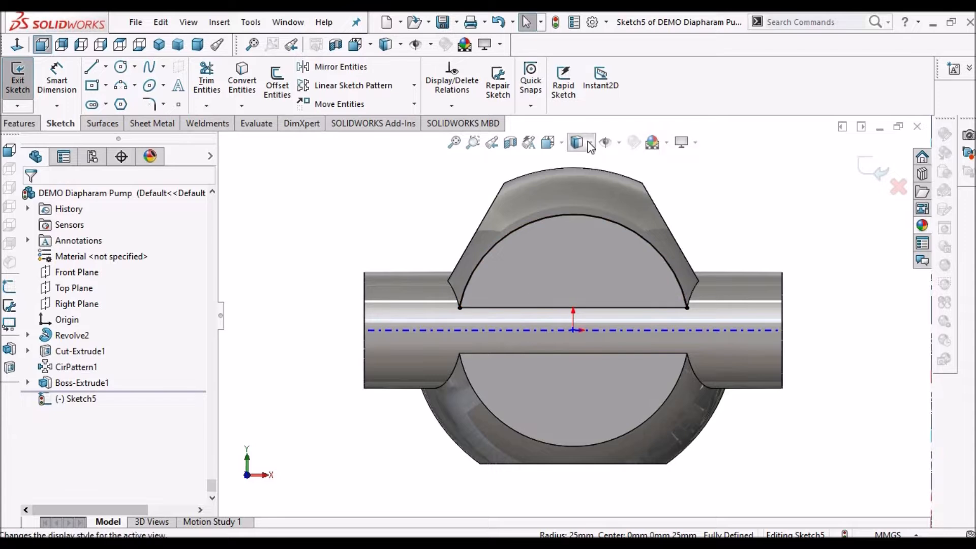
click(580, 246)
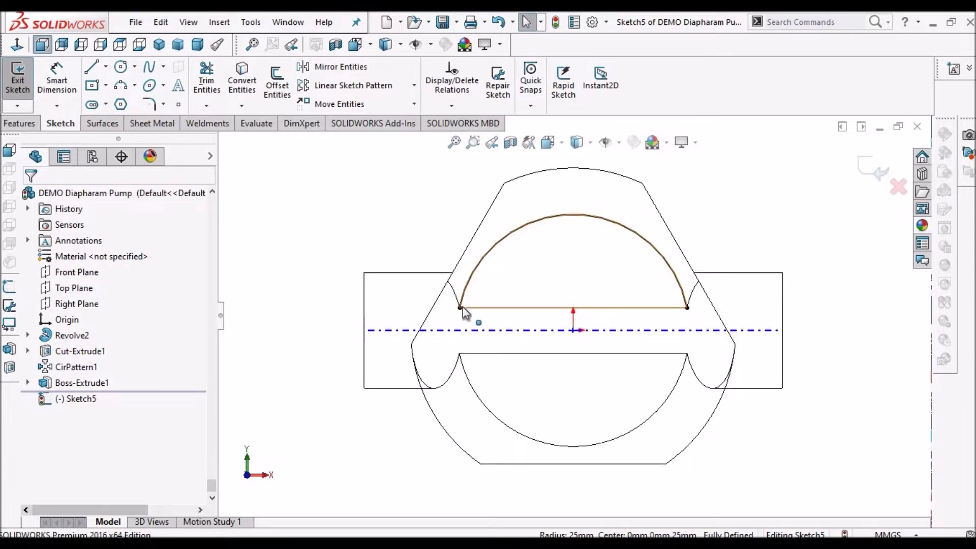
drag(460, 308, 569, 447)
drag(650, 411, 686, 308)
click(740, 204)
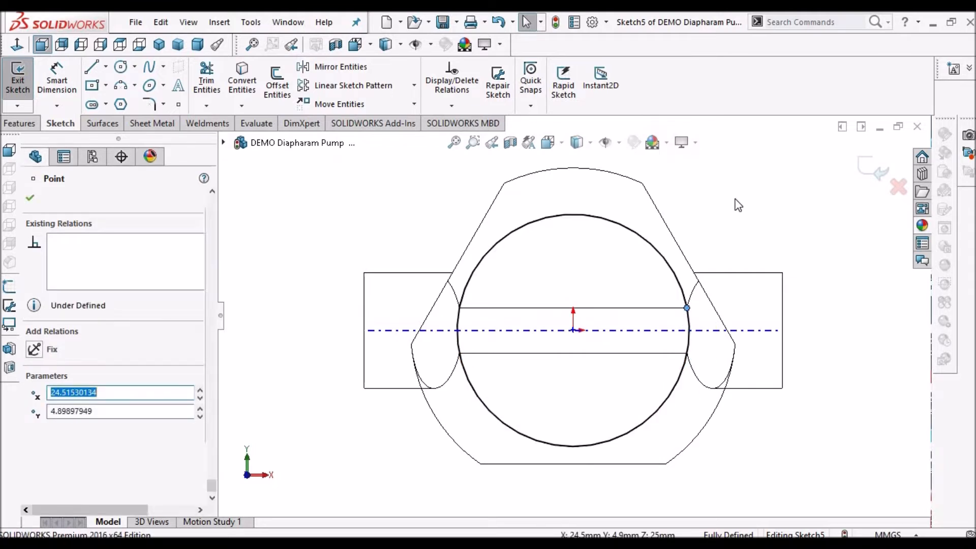
Cut-extrude the circle 20 mm blind in the reversed direction to trim the cylinder above the flat face, with the model displayed shaded
click(19, 124)
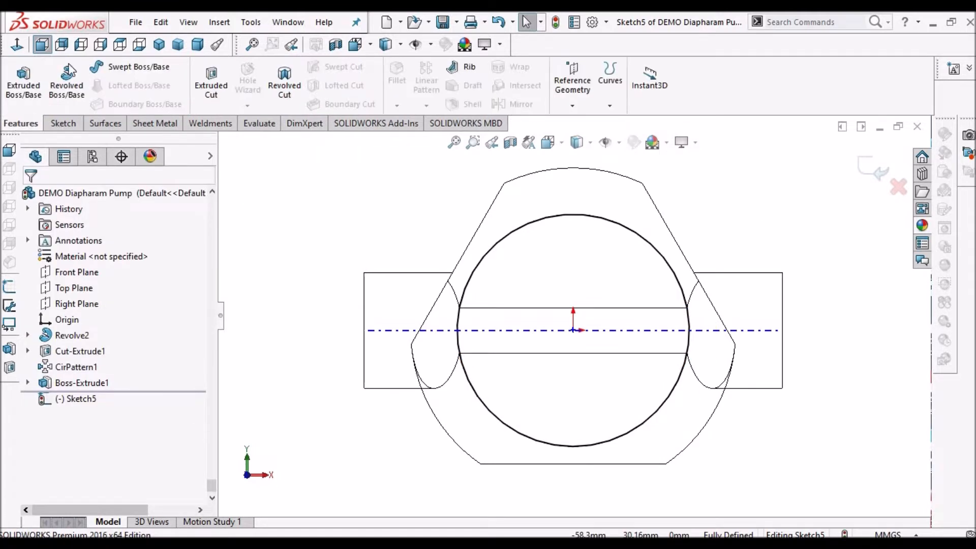
click(211, 84)
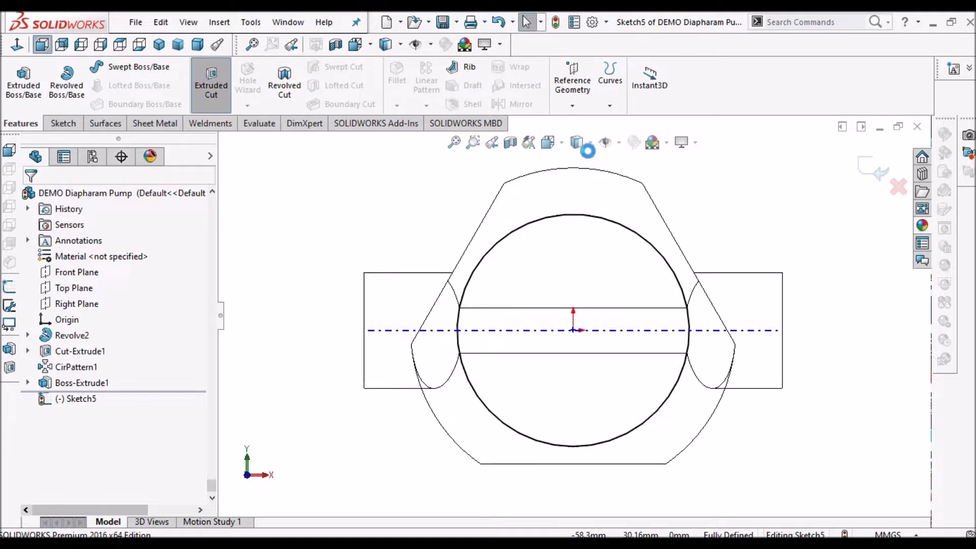
click(589, 145)
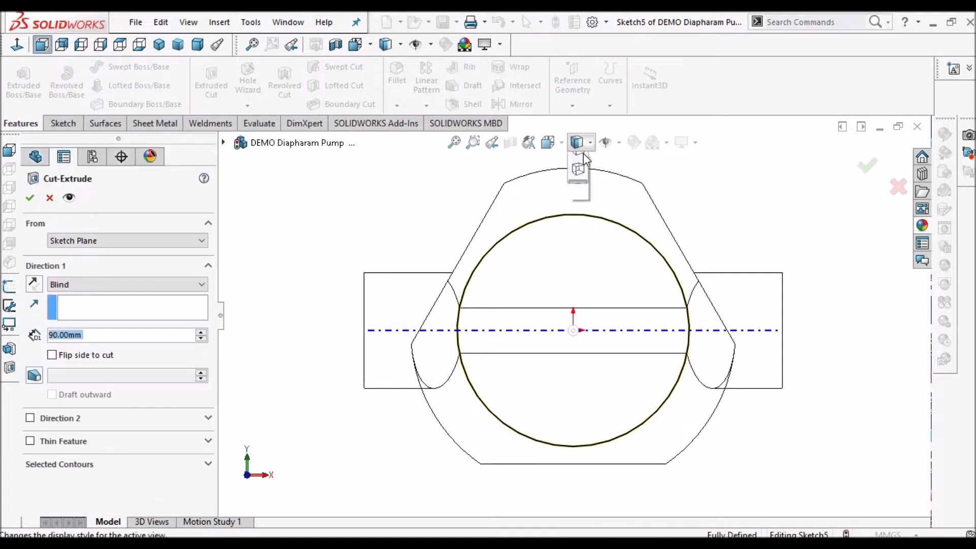
click(577, 151)
mouse_move(619, 241)
middle_down()
mouse_move(603, 177)
mouse_move(544, 274)
middle_up()
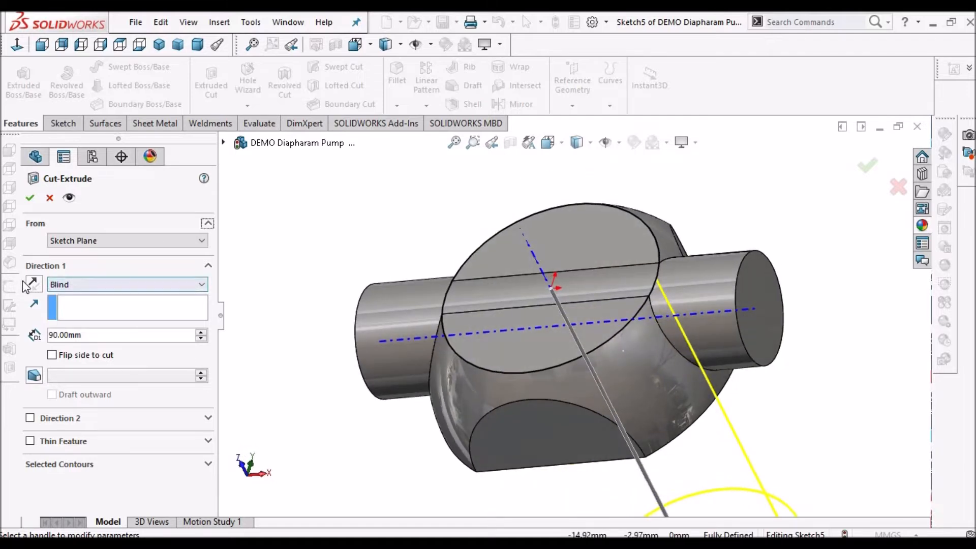
click(32, 285)
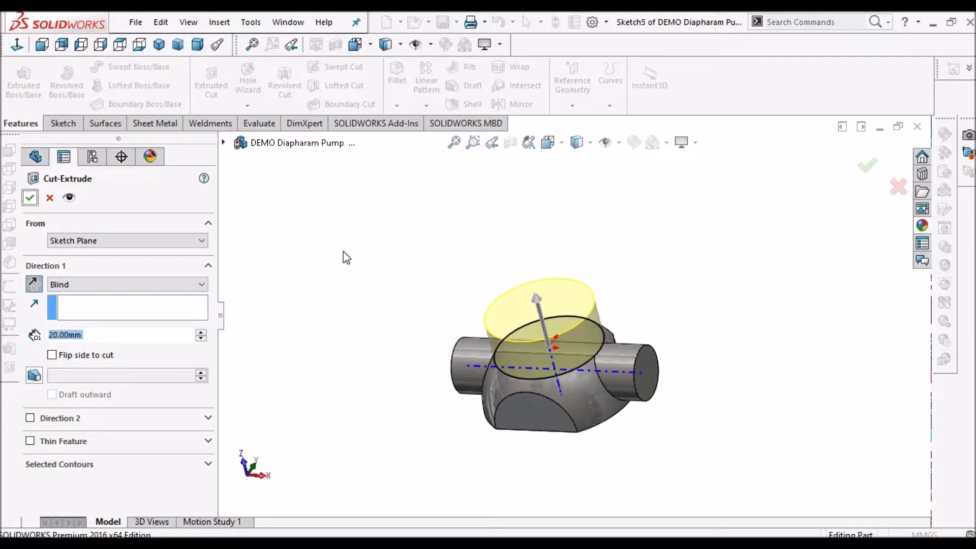
key(Return)
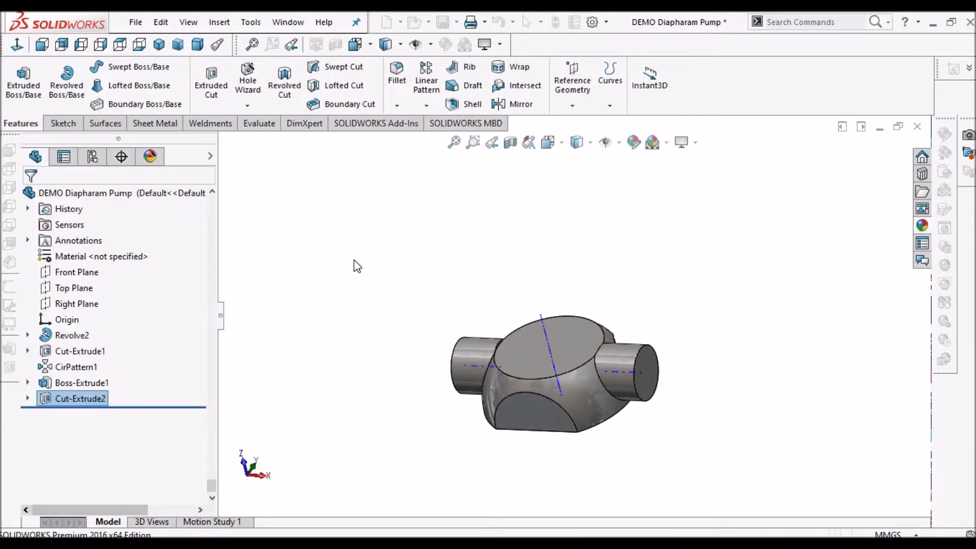
Fillet the two short curved edges where the cylinder's ends meet the body beside the flat face's rim with a 1 mm radius
scroll(550, 361, down, 6)
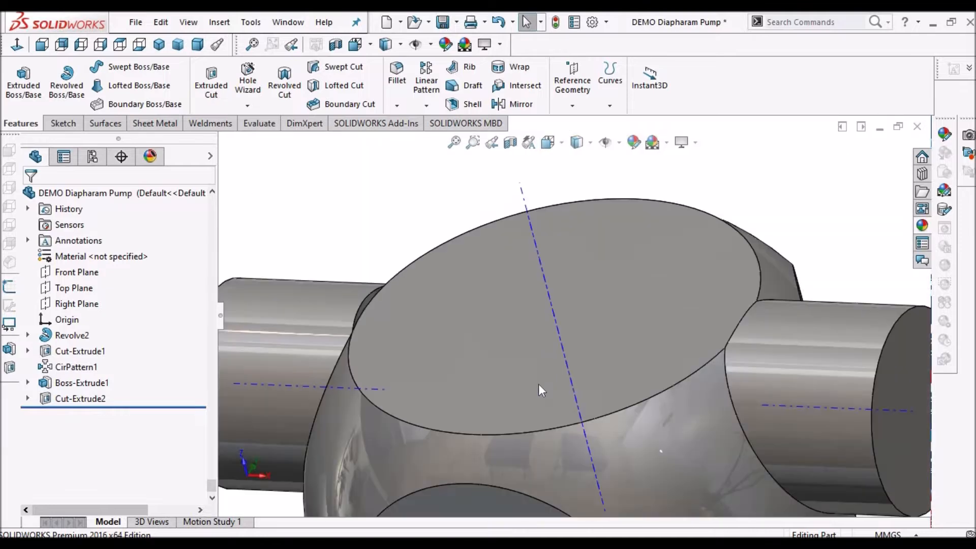
middle_drag(538, 383, 549, 416)
scroll(413, 250, down, 3)
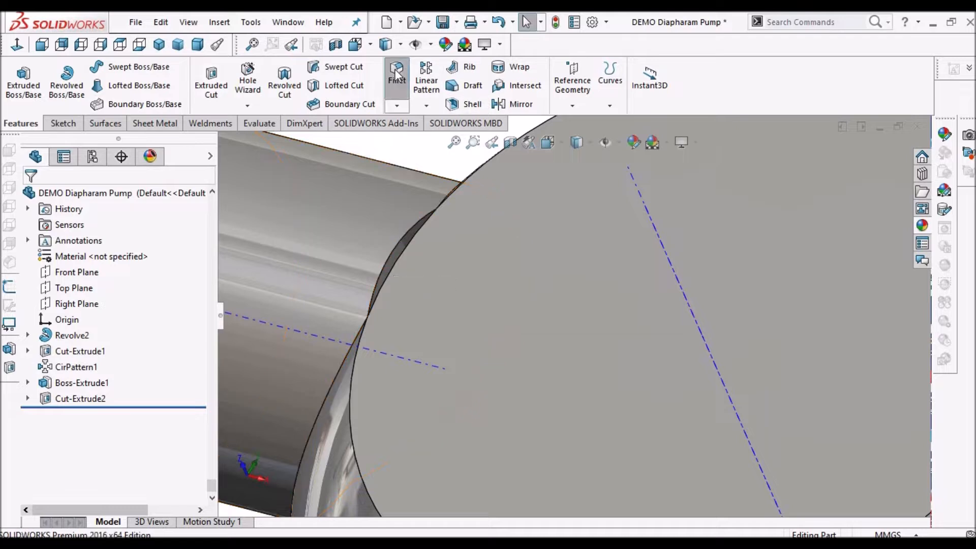
click(406, 234)
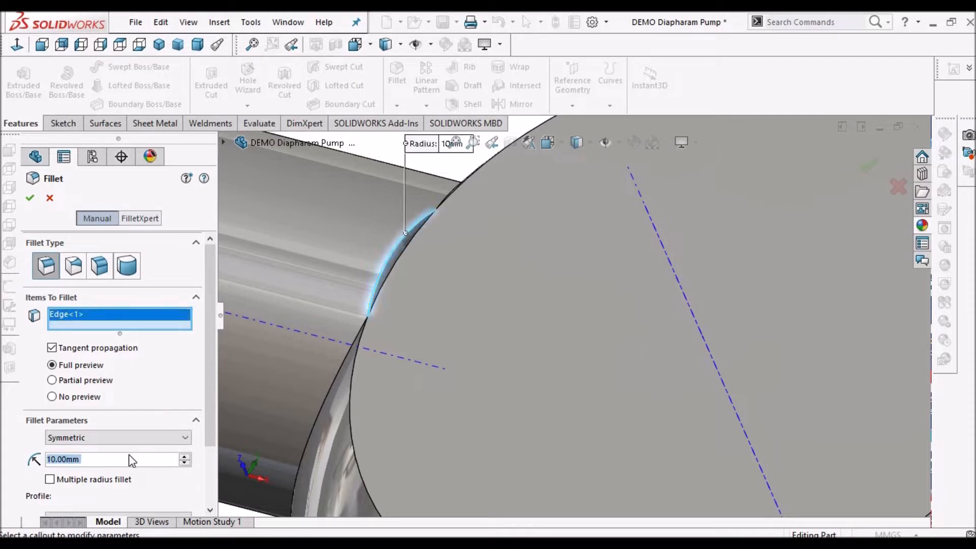
text(1)
key(Return)
scroll(488, 371, down, 10)
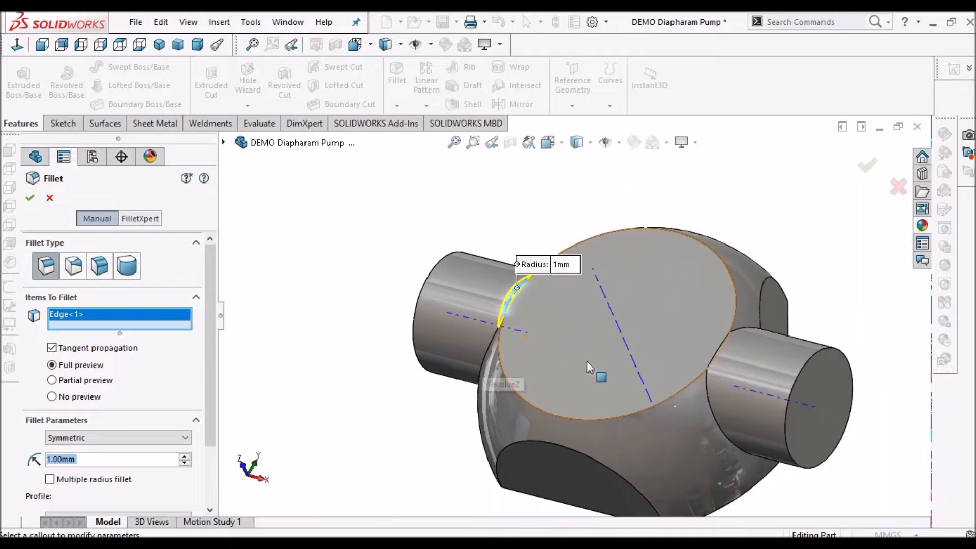
scroll(735, 338, down, 2)
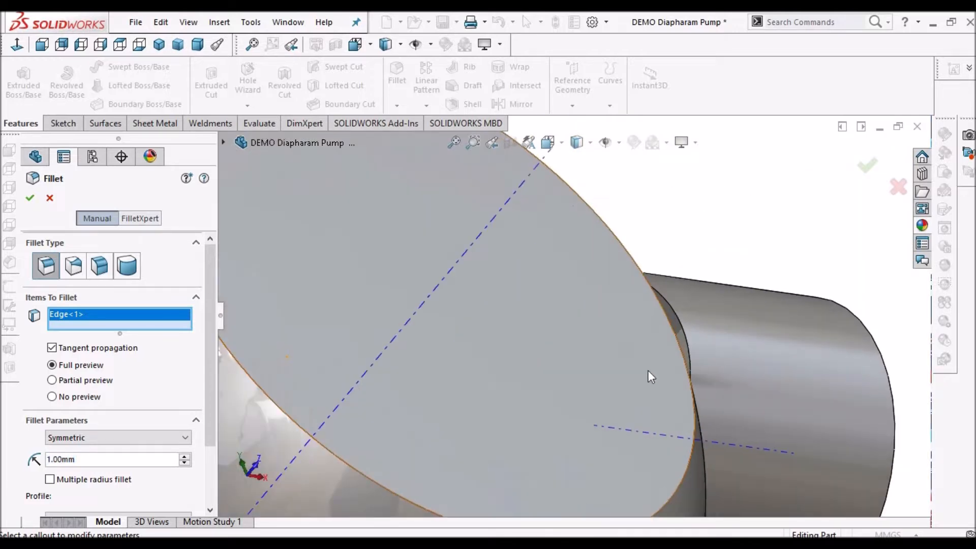
click(679, 319)
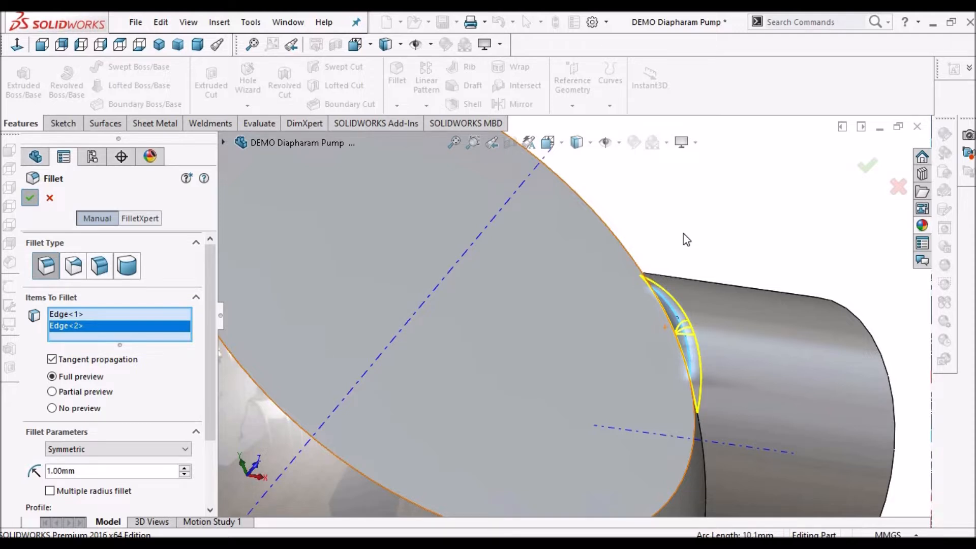
key(Return)
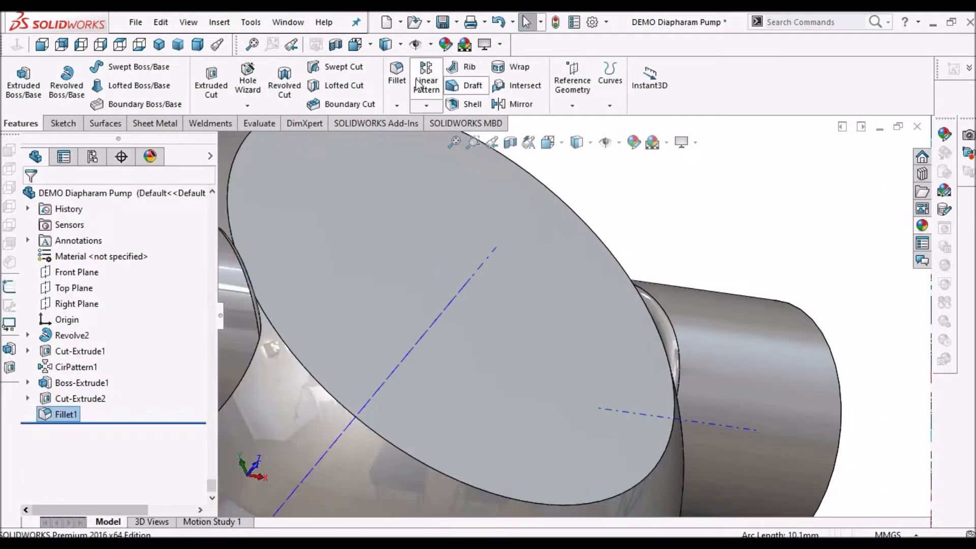
Fillet the circular rim of the flat face with a 1 mm radius
click(397, 77)
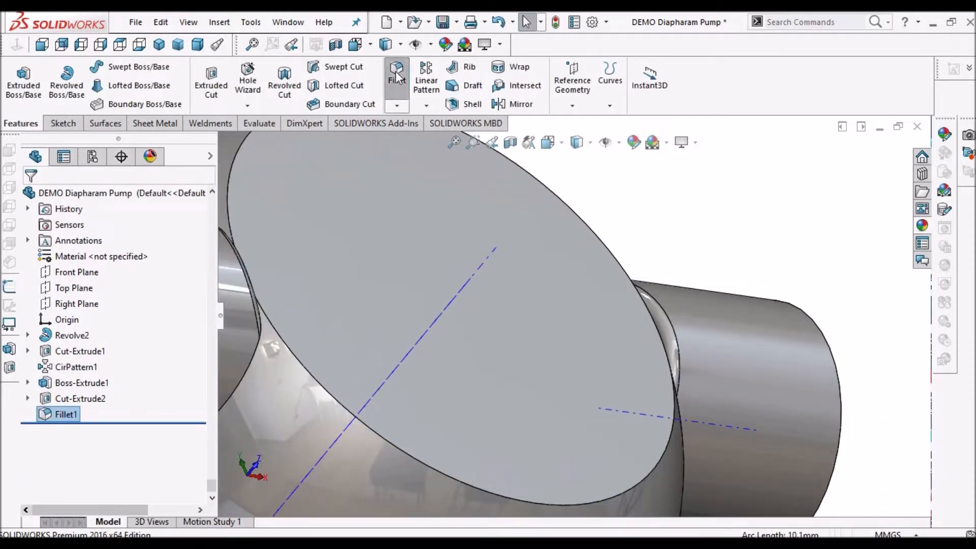
click(386, 441)
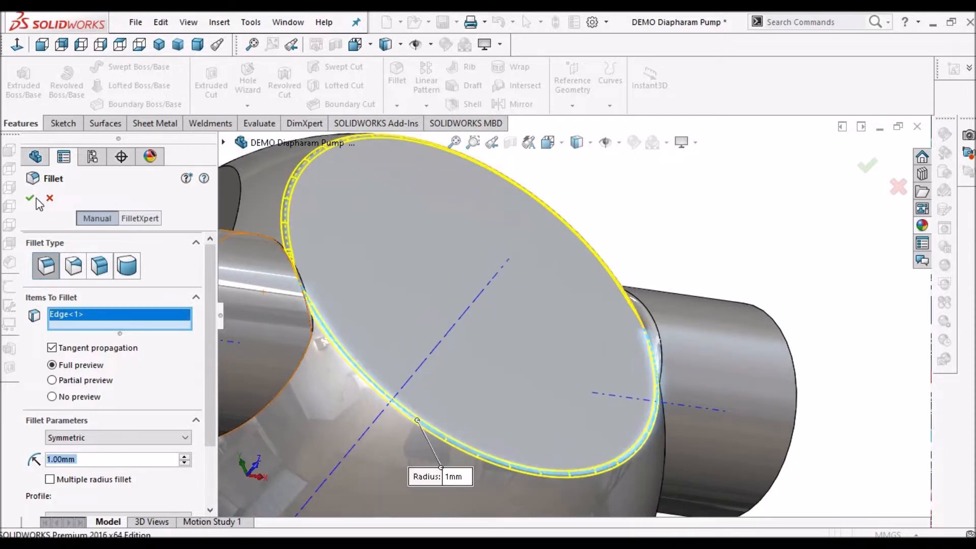
key(Return)
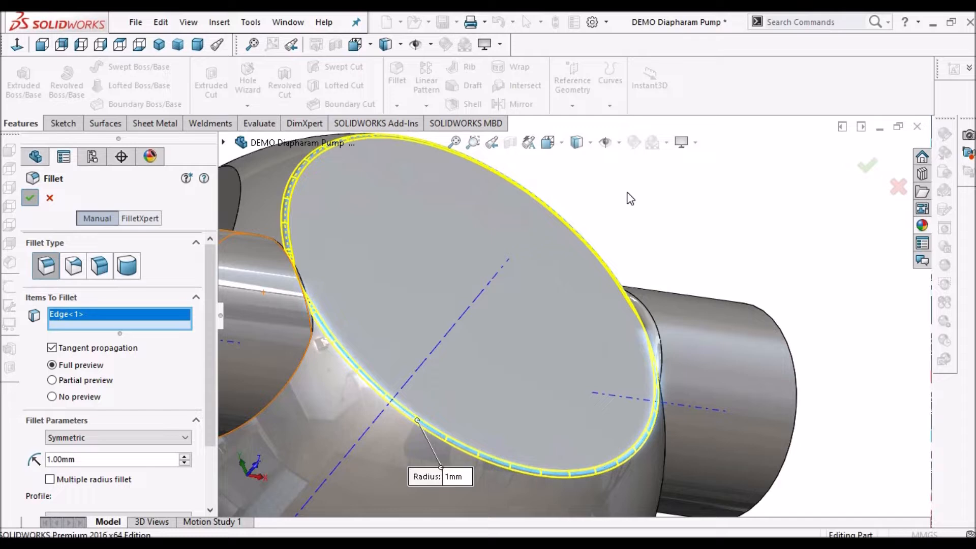
key(Return)
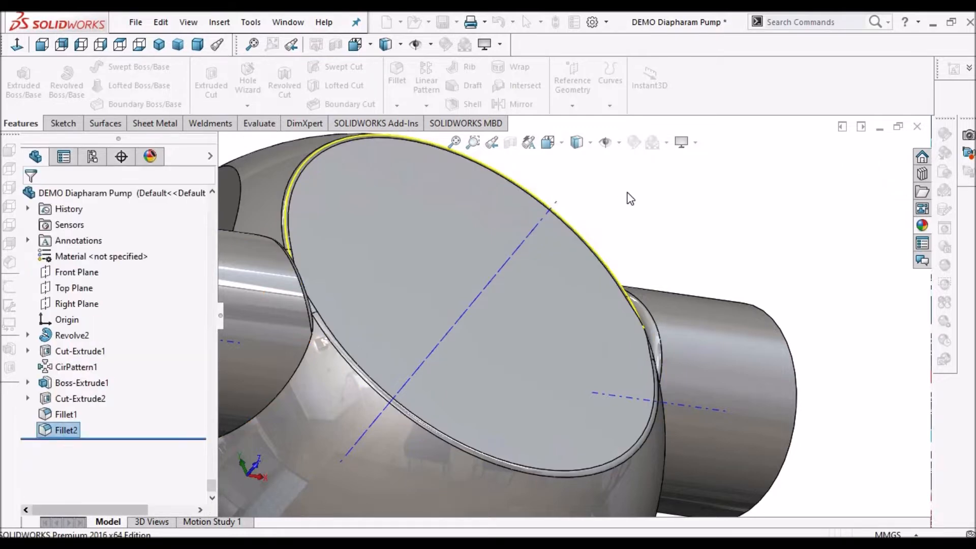
Shell the housing with a 3 mm wall thickness, removing the large open-side face and both end faces of the cylindrical ports
scroll(602, 262, up, 3)
middle_drag(542, 333, 512, 459)
middle_drag(545, 318, 335, 193)
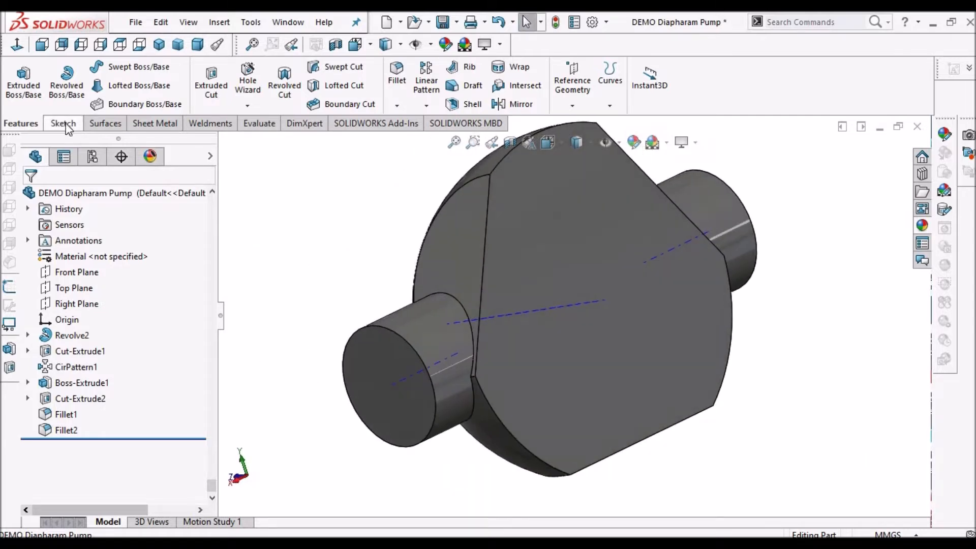
click(467, 101)
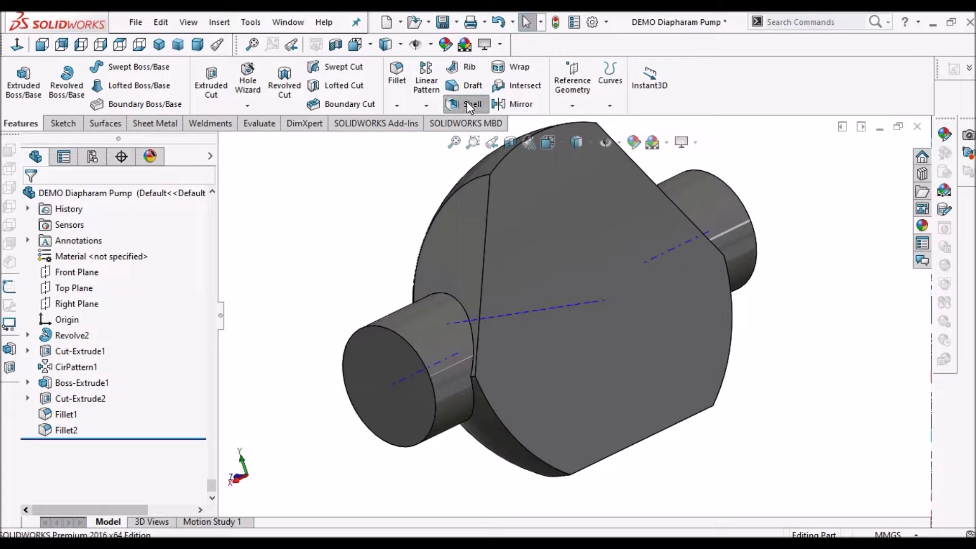
click(539, 252)
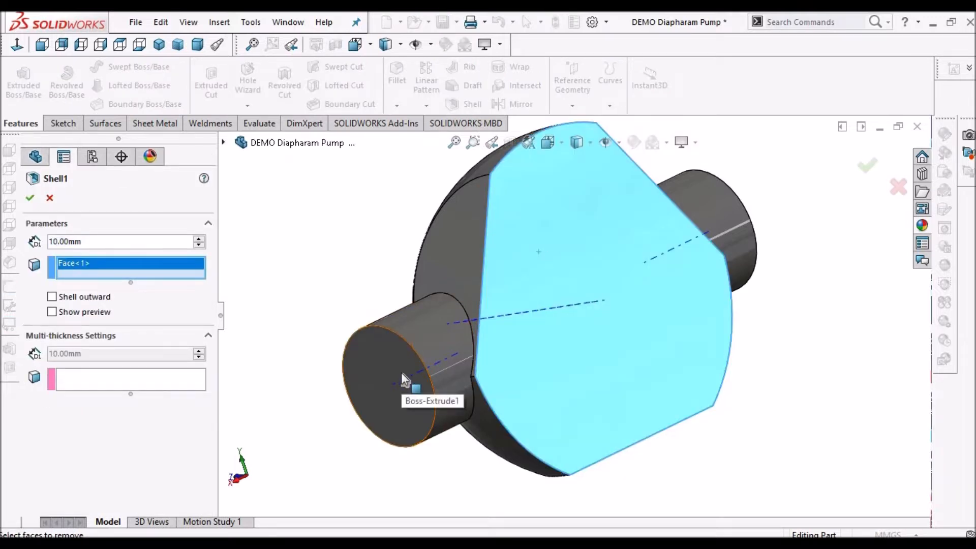
click(405, 380)
middle_drag(581, 288, 503, 321)
click(815, 310)
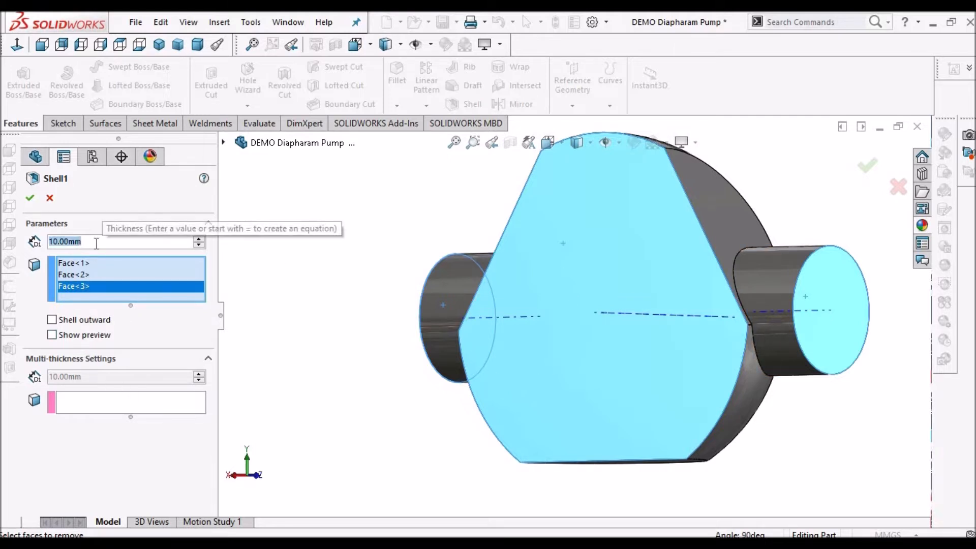
text(3)
key(Return)
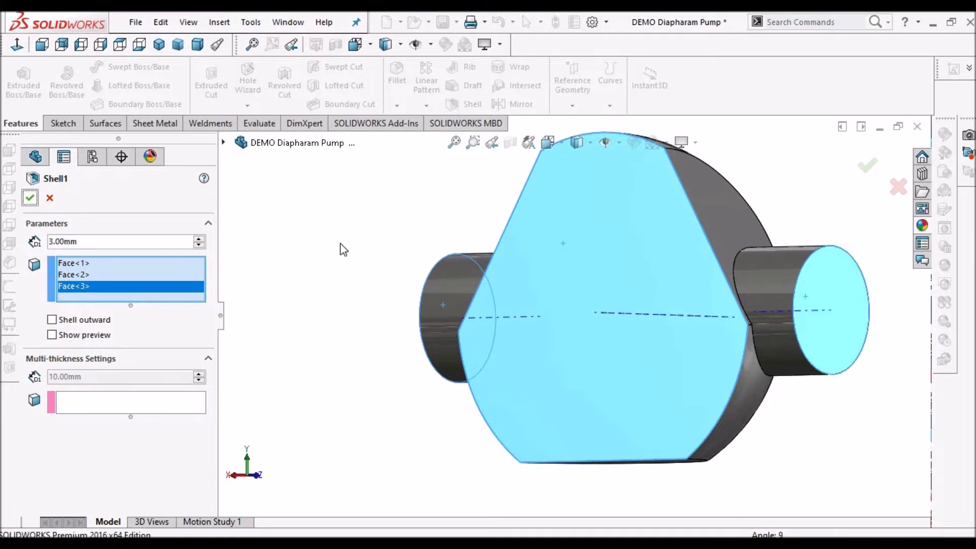
key(Return)
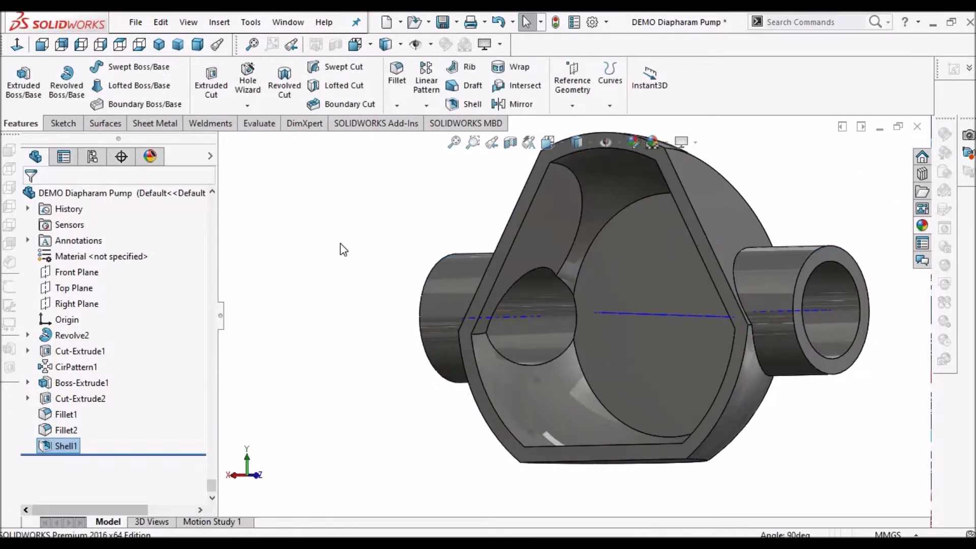
Save the part in dimetric view and check it against the pump housing picture in the reference PDF
middle_drag(347, 254, 607, 460)
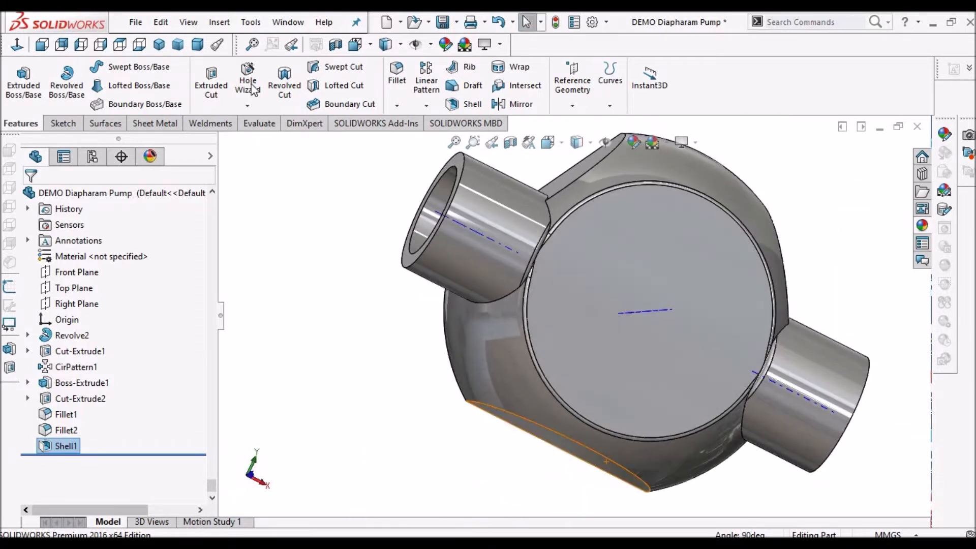
click(198, 45)
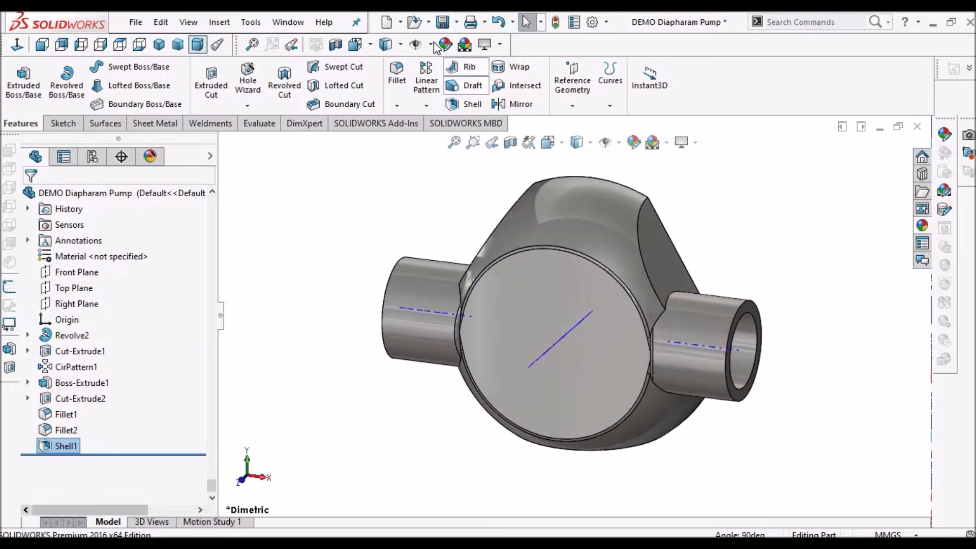
click(443, 22)
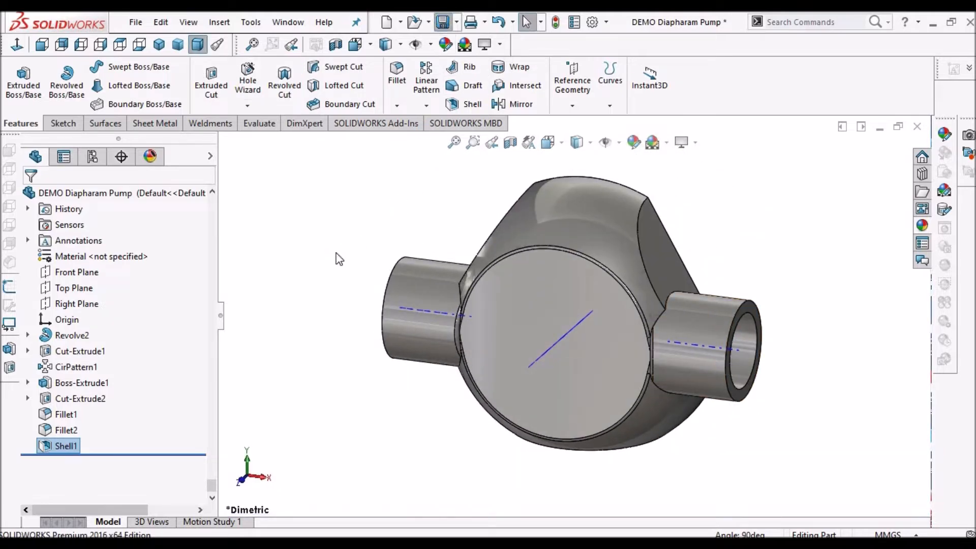
key(alt+Tab)
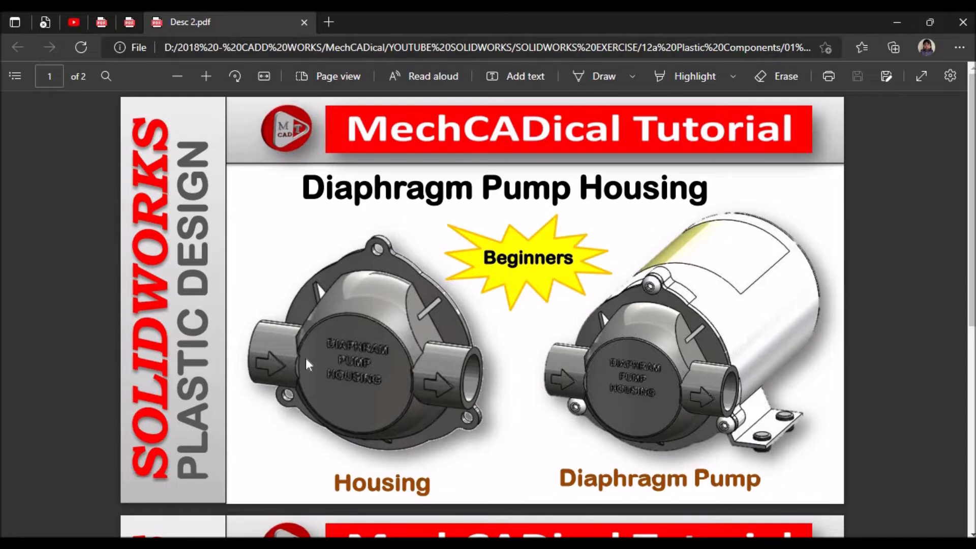
key(alt+Tab)
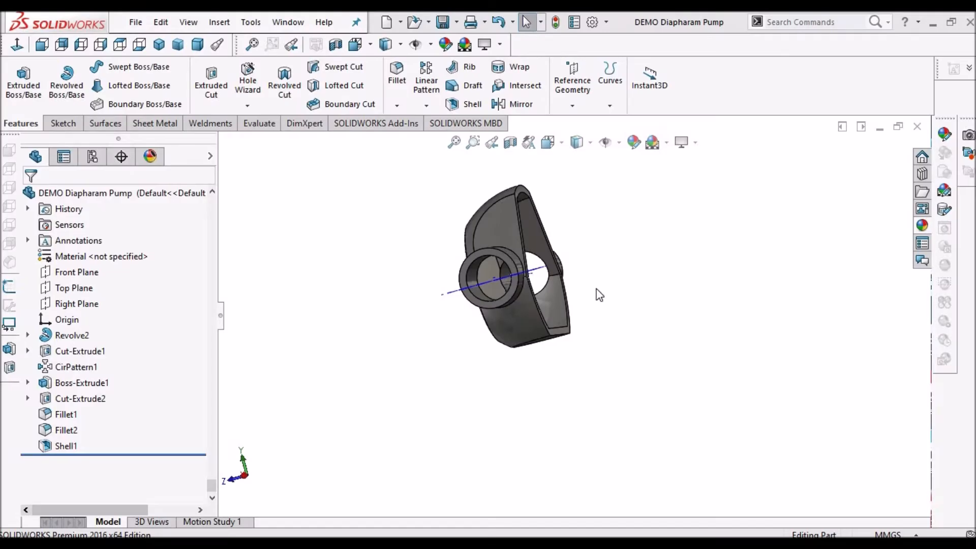
Start a sketch on the shelled body's open rim face and orient the view normal to it
middle_drag(536, 295, 477, 334)
scroll(476, 335, down, 2)
scroll(492, 327, down, 1)
click(492, 325)
scroll(496, 331, up, 3)
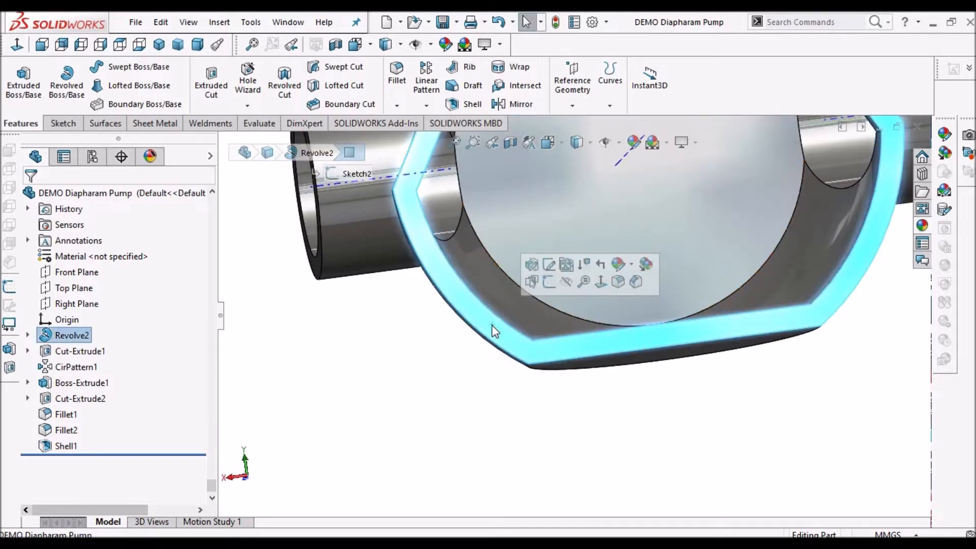
scroll(678, 187, down, 2)
scroll(678, 187, up, 2)
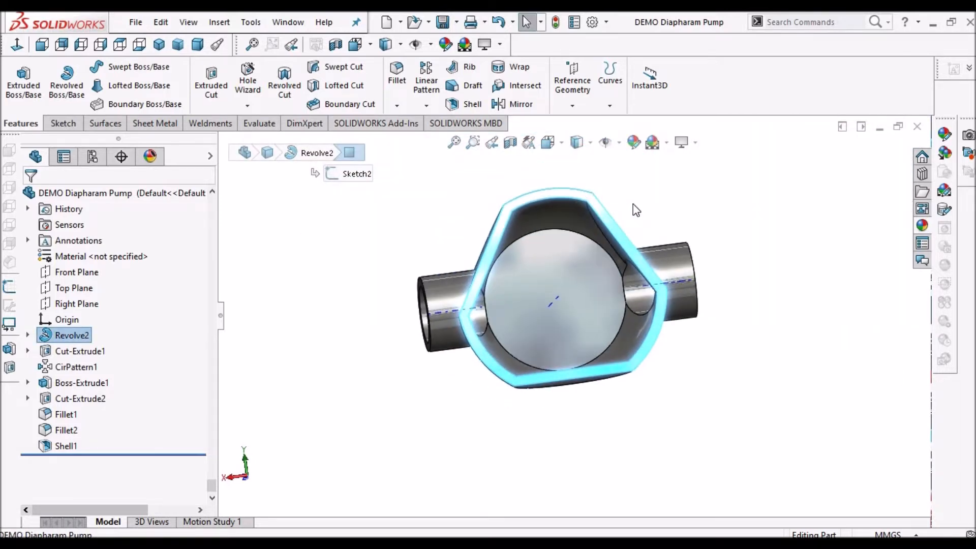
scroll(633, 203, down, 1)
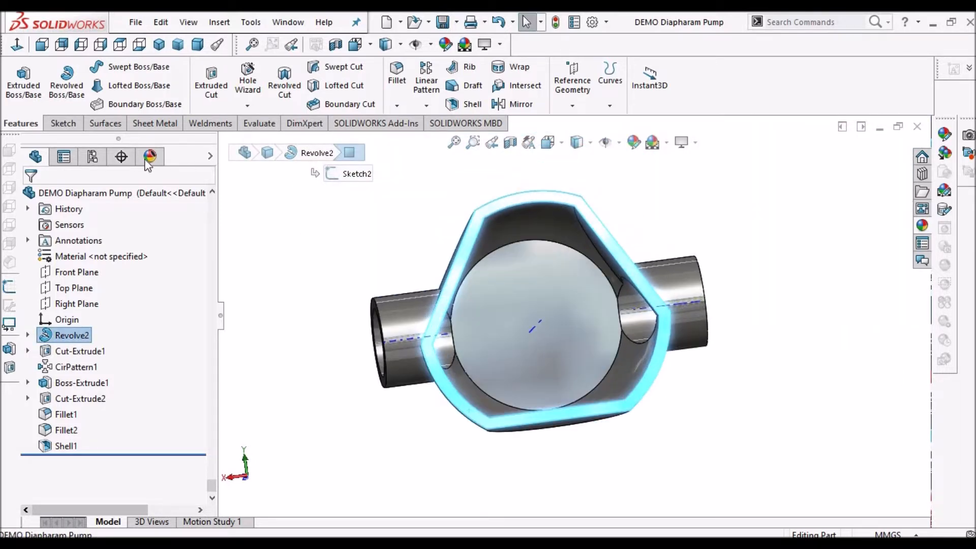
click(62, 124)
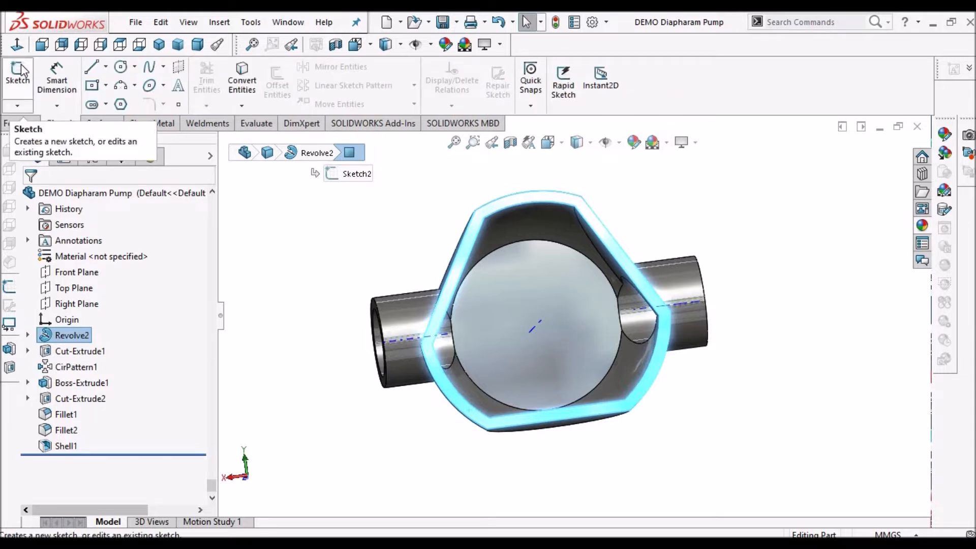
click(18, 76)
click(17, 46)
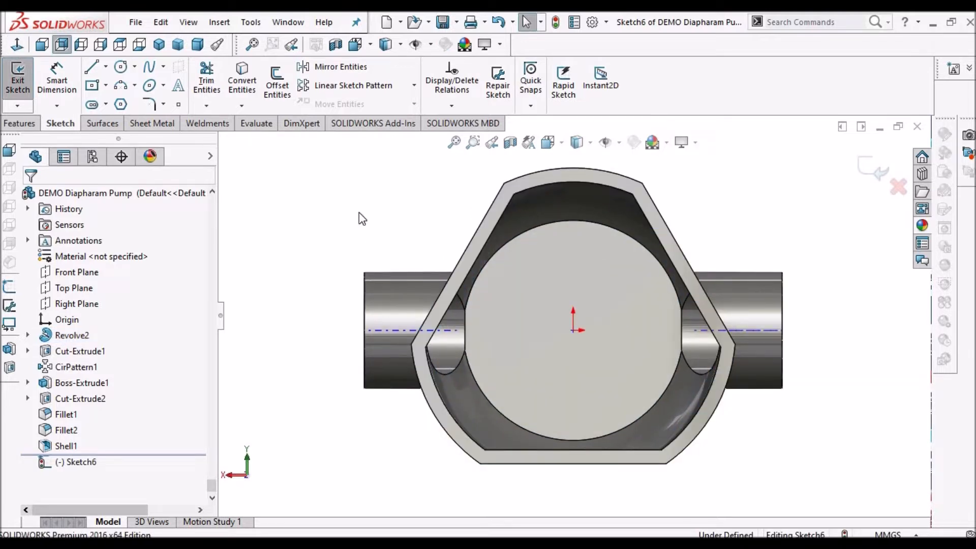
Convert the inner edge loop of the open rim face into sketch entities
scroll(359, 214, up, 1)
click(252, 88)
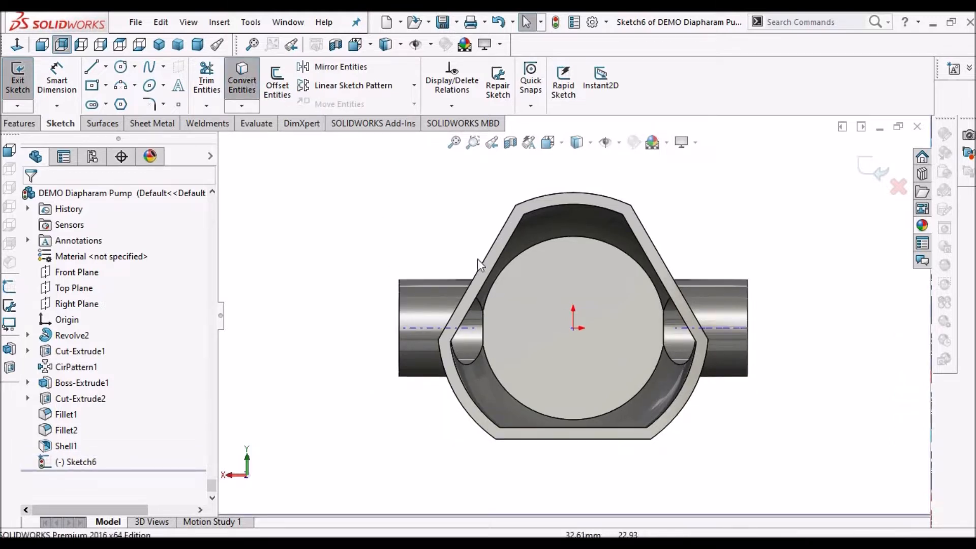
scroll(562, 218, down, 1)
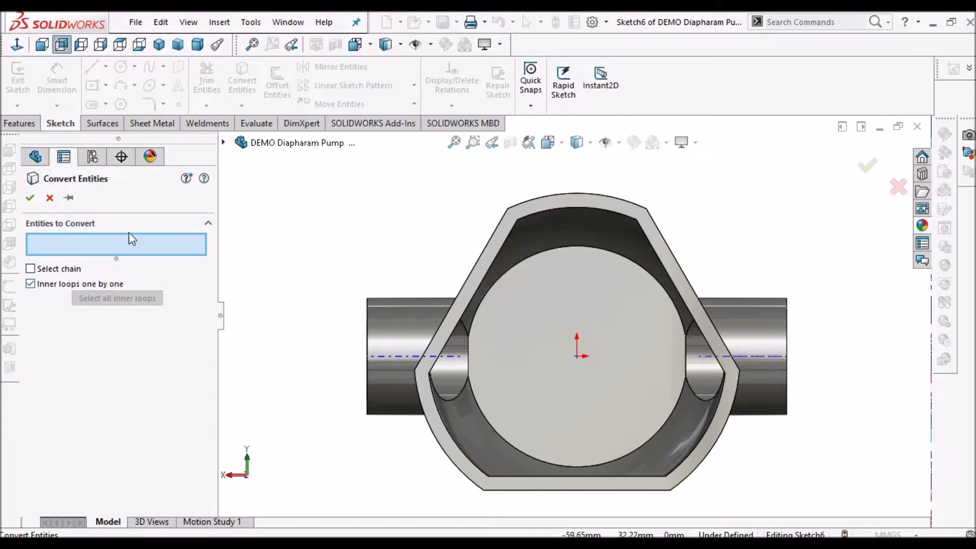
click(610, 216)
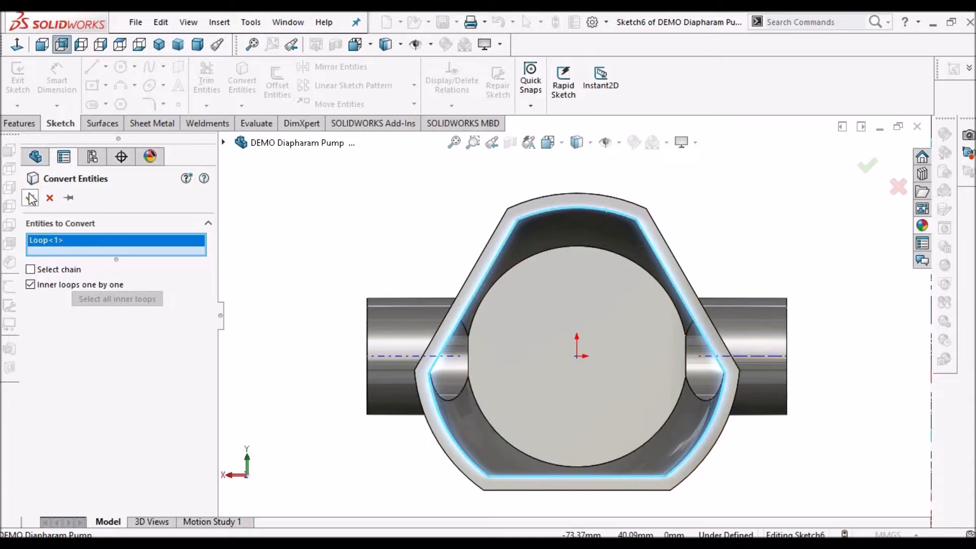
key(Return)
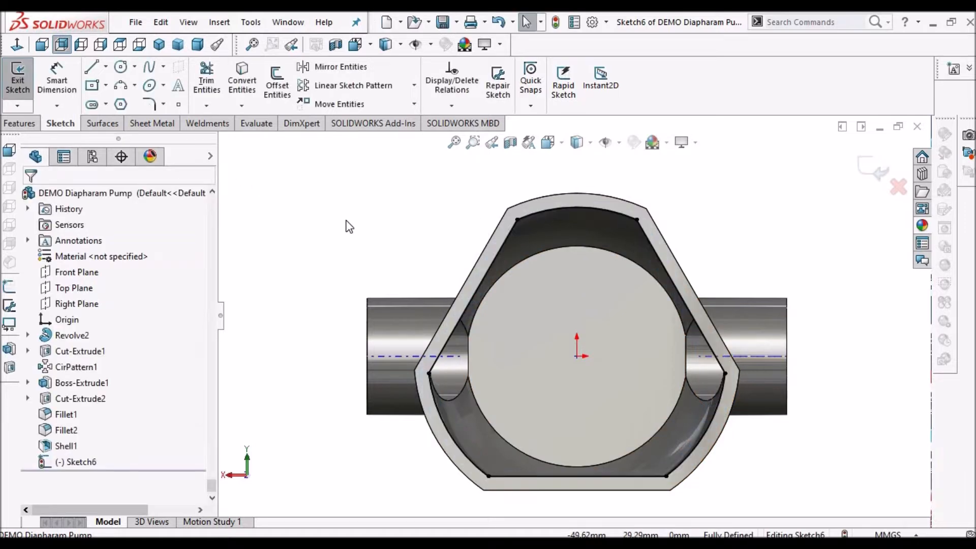
Sketch a circle about 99 mm in diameter centred on the origin, enclosing the housing rim
click(121, 67)
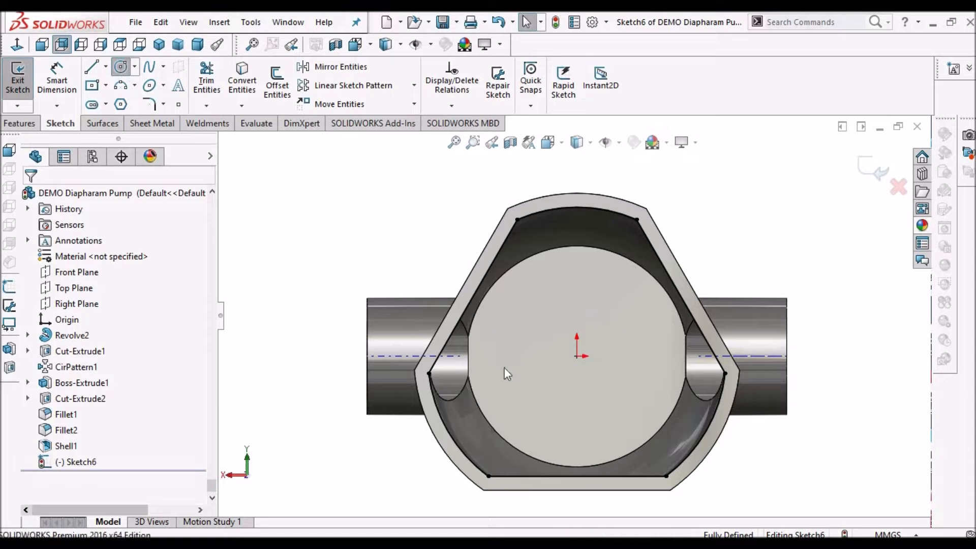
click(577, 356)
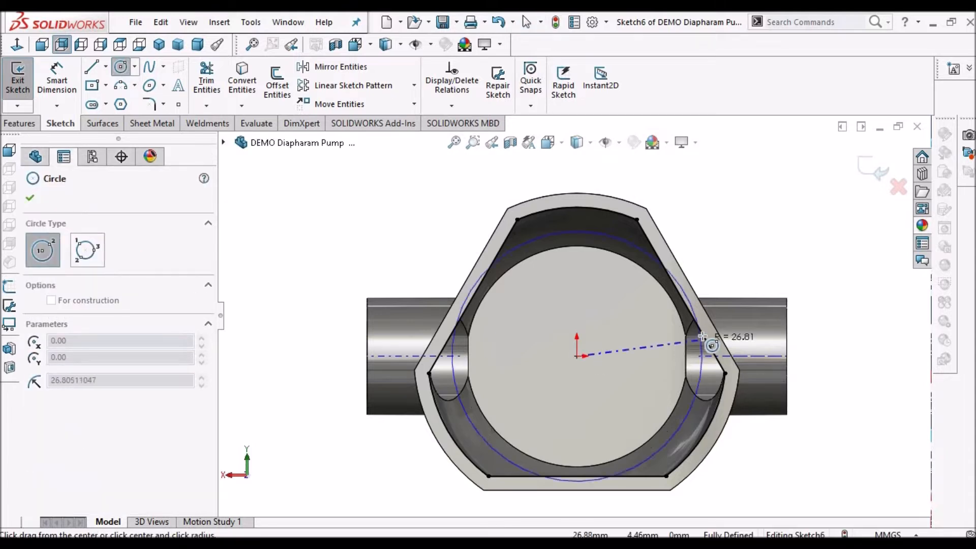
scroll(577, 318, up, 1)
click(541, 280)
click(699, 203)
right_click(345, 205)
click(358, 215)
Dimension the outer circle's diameter as 80 mm
click(57, 80)
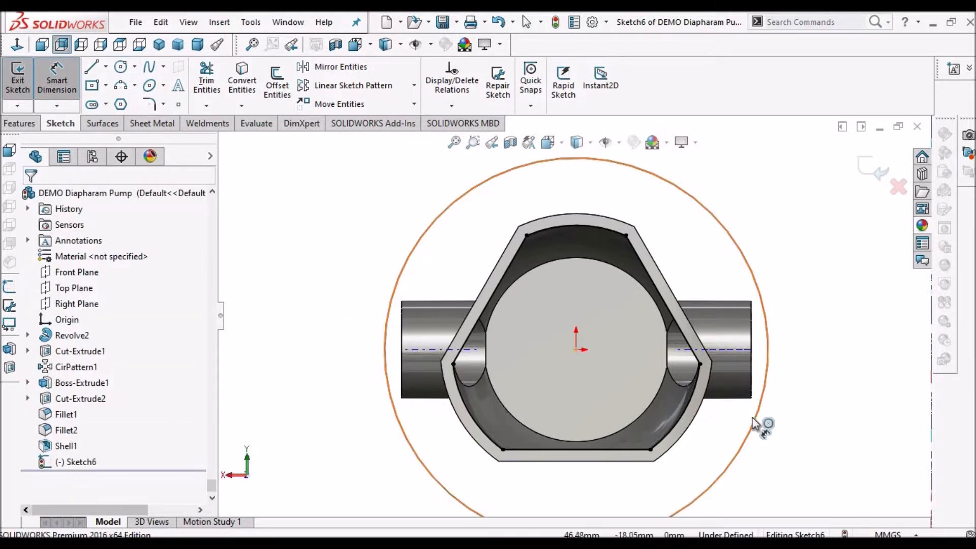
click(787, 441)
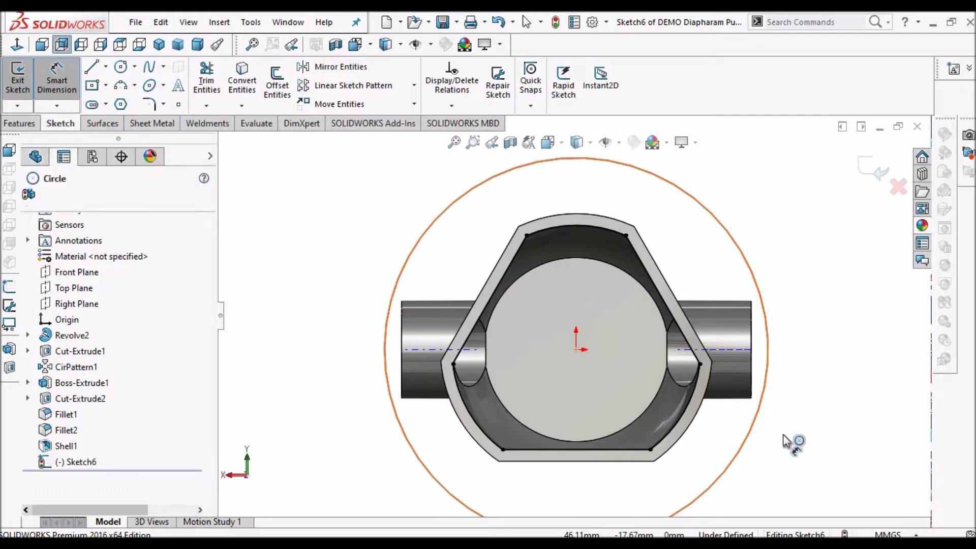
click(787, 442)
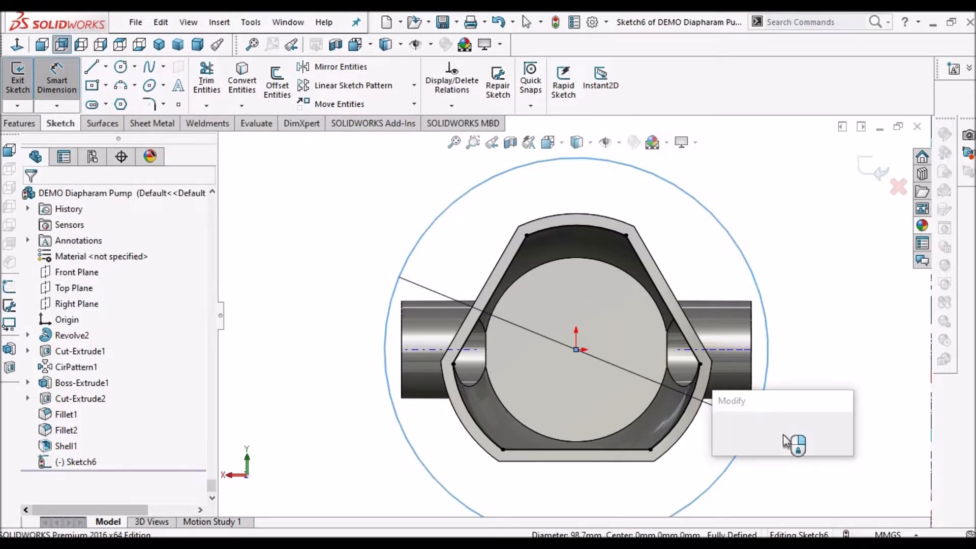
key(Return)
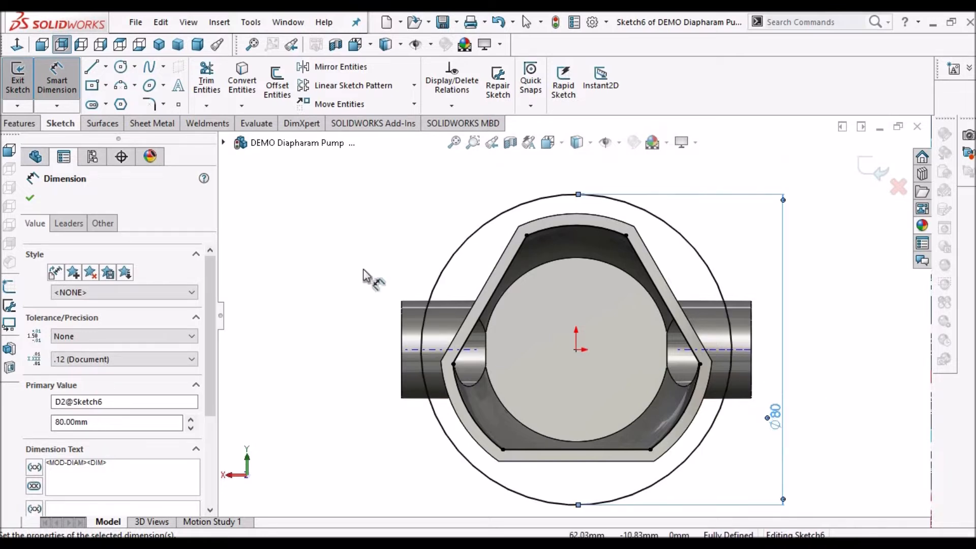
Extrude the profile between the circle and inner loop 3 mm blind in the reversed direction as a flange around the rim
click(26, 127)
click(30, 79)
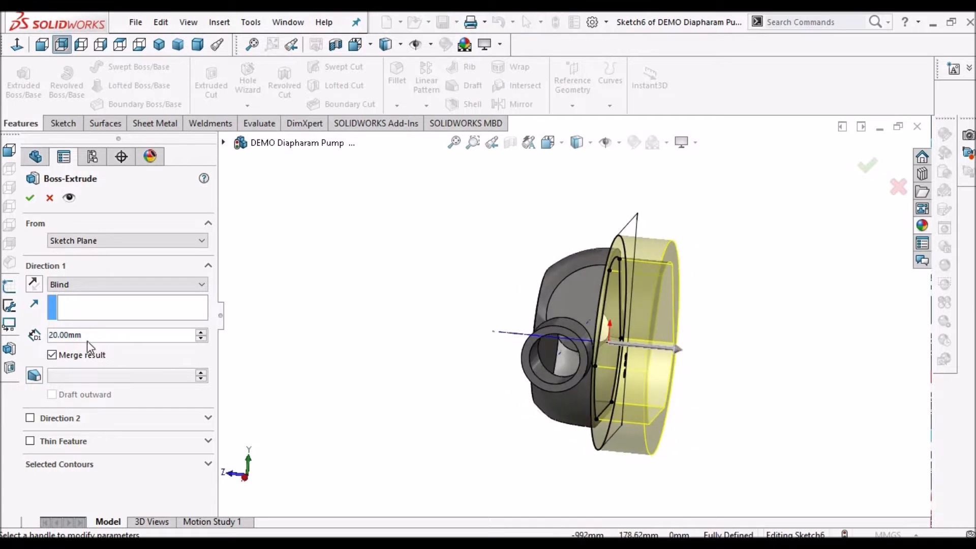
text(3)
key(Return)
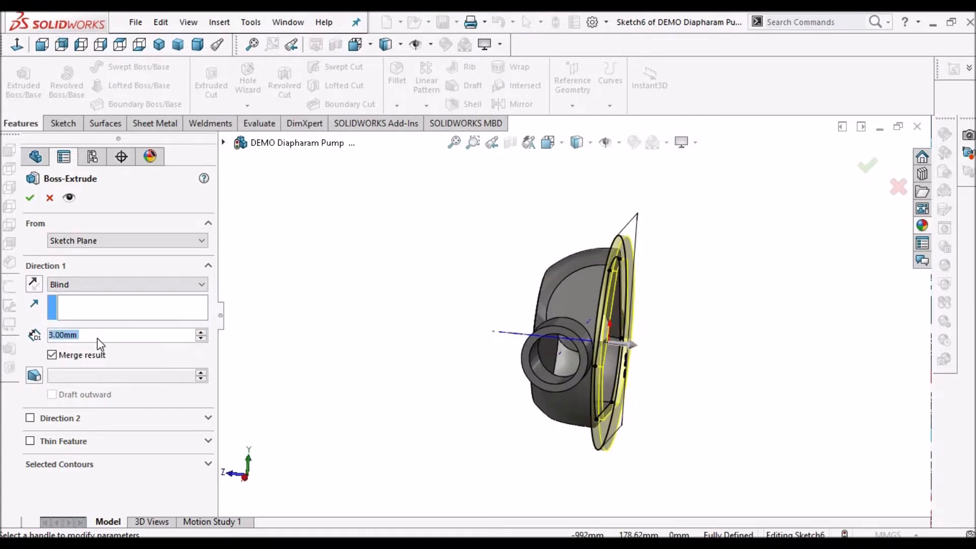
click(34, 284)
scroll(608, 275, down, 5)
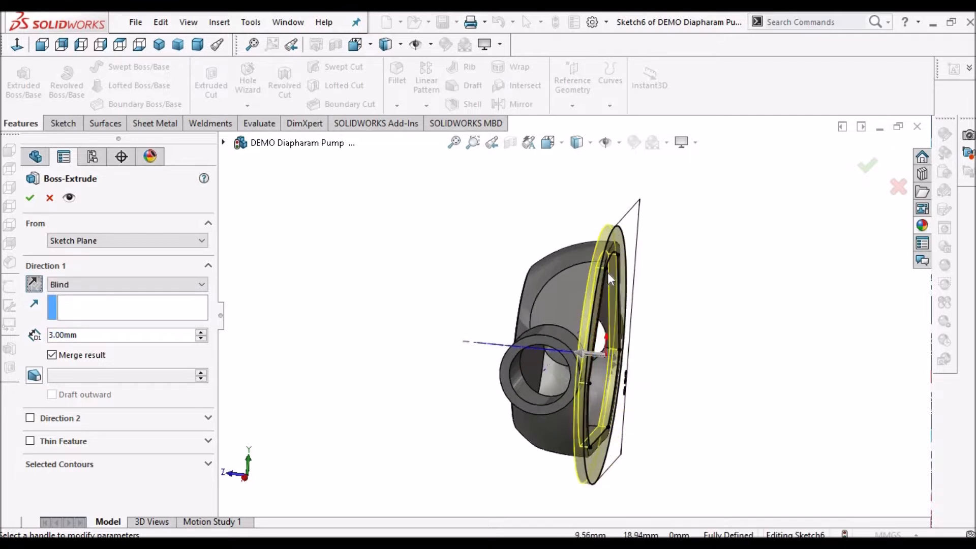
click(29, 198)
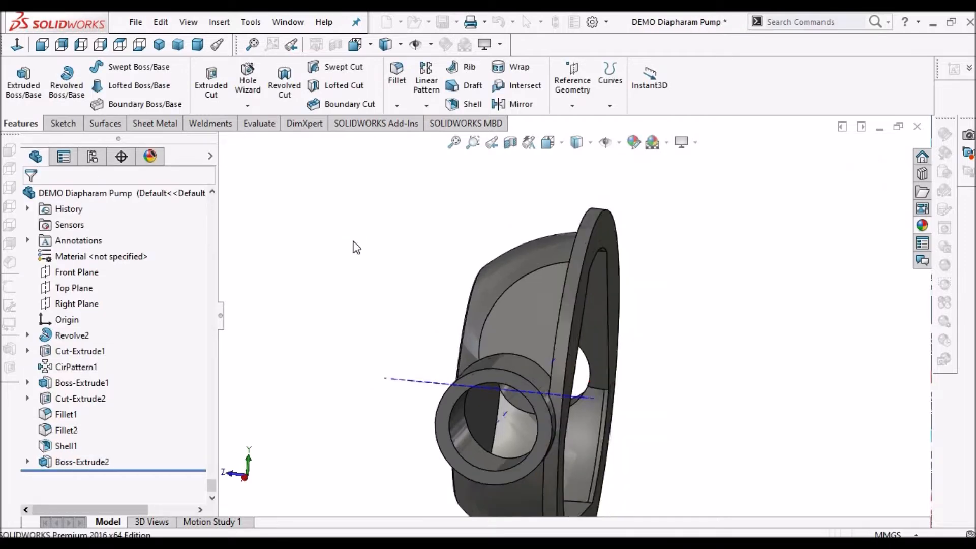
Start a new sketch on the flange's open-side face and orient the view normal to it
middle_click(500, 279)
middle_drag(405, 200, 430, 220)
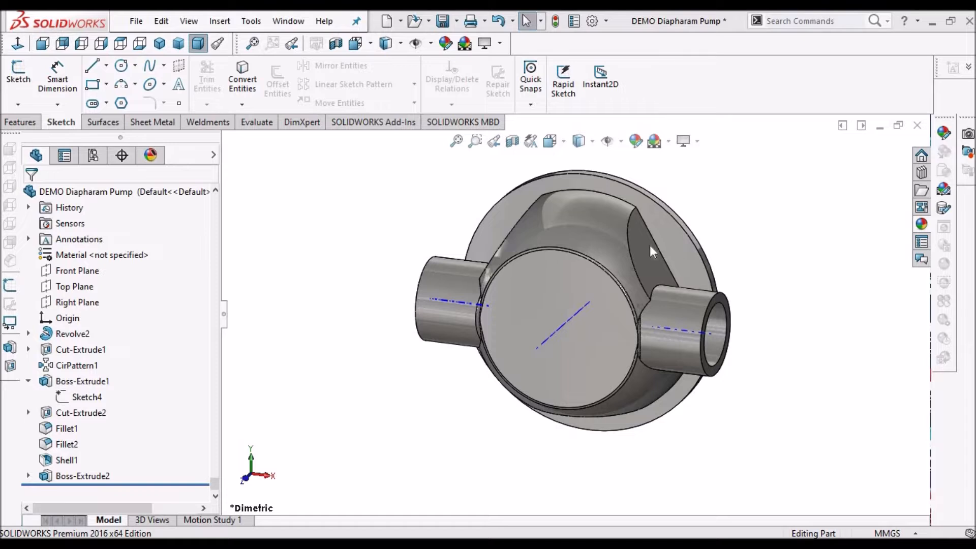
middle_drag(651, 247, 640, 226)
scroll(641, 225, down, 1)
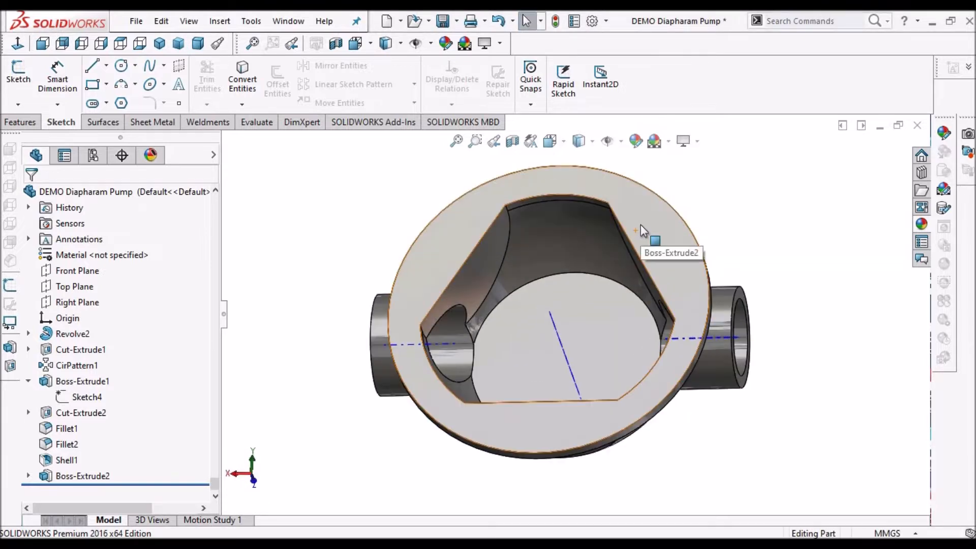
click(641, 224)
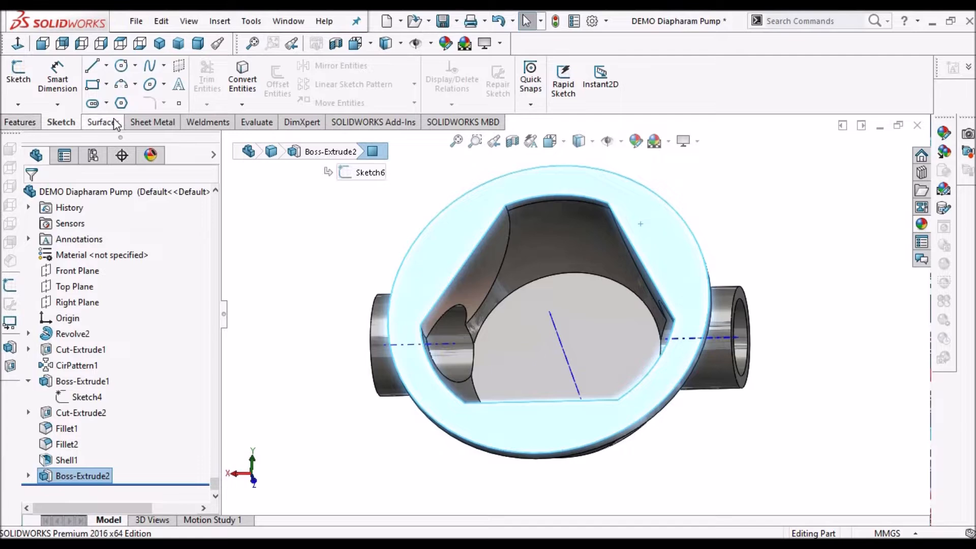
click(19, 74)
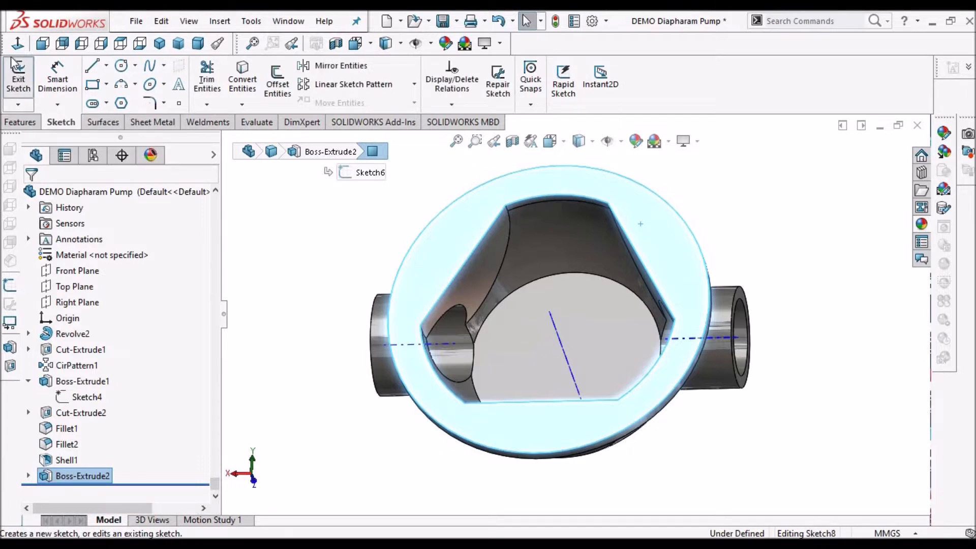
click(19, 44)
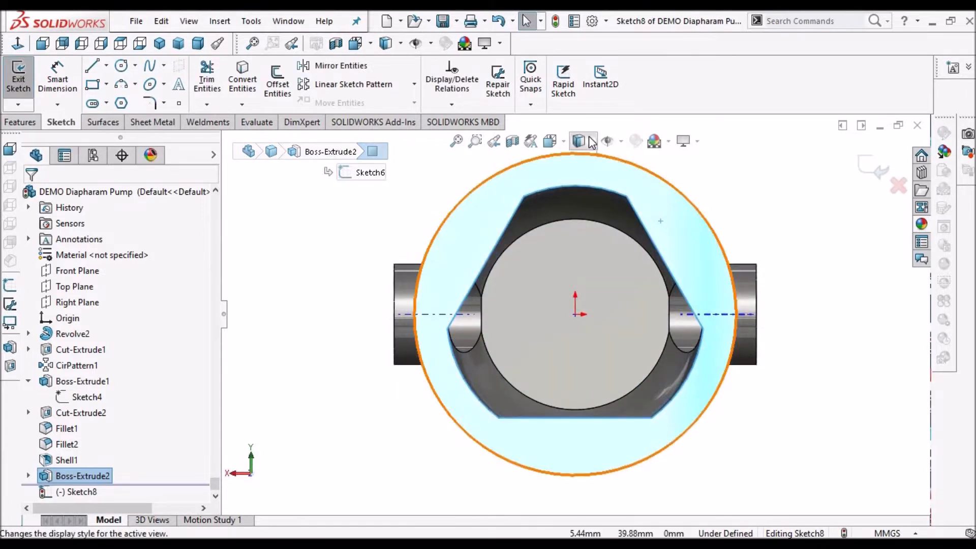
Show the model in wireframe and convert the inner loop of the housing opening into sketch entities on the flange face
click(592, 141)
click(579, 241)
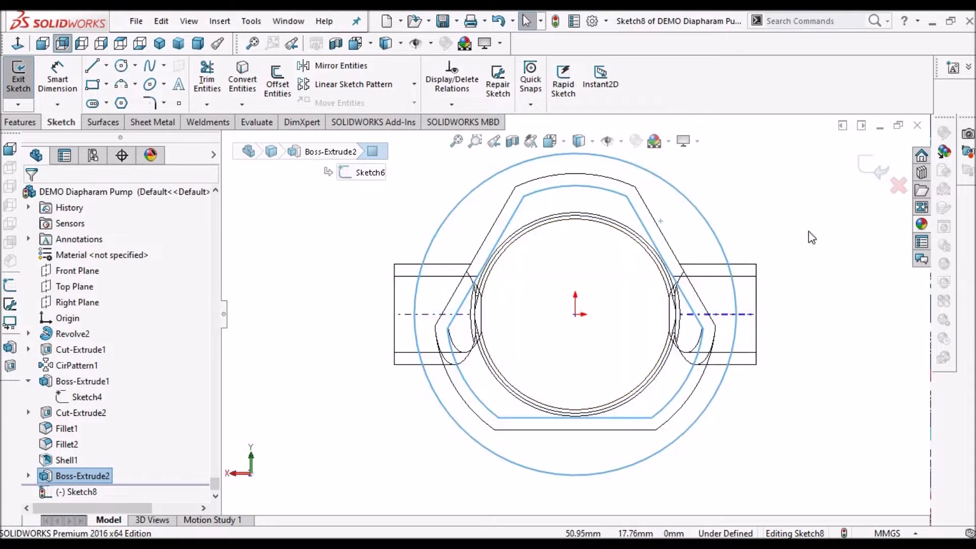
click(760, 244)
scroll(617, 215, down, 1)
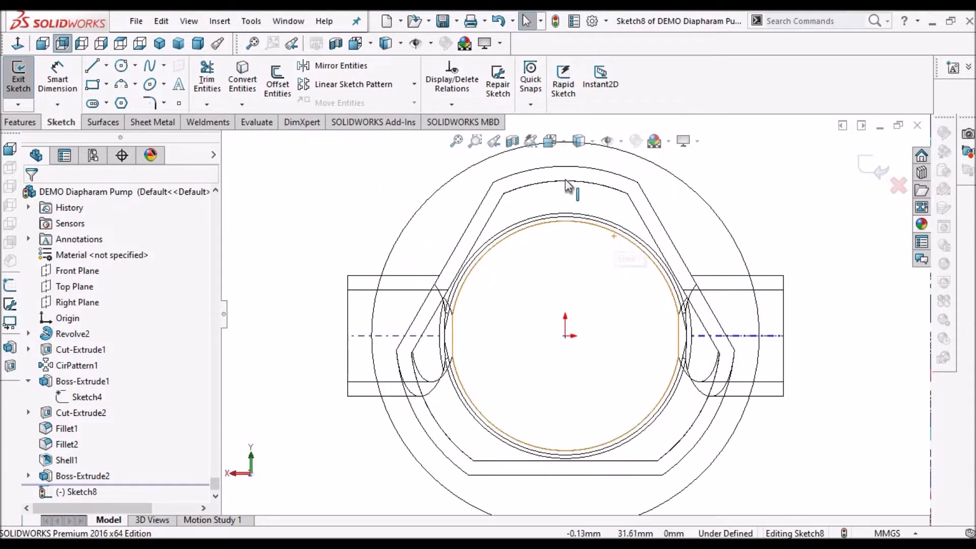
click(243, 75)
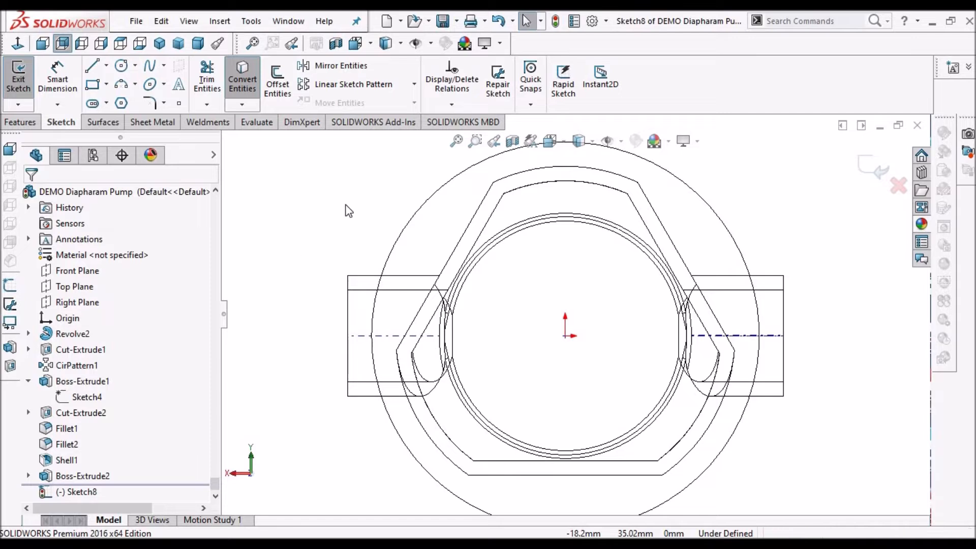
click(593, 189)
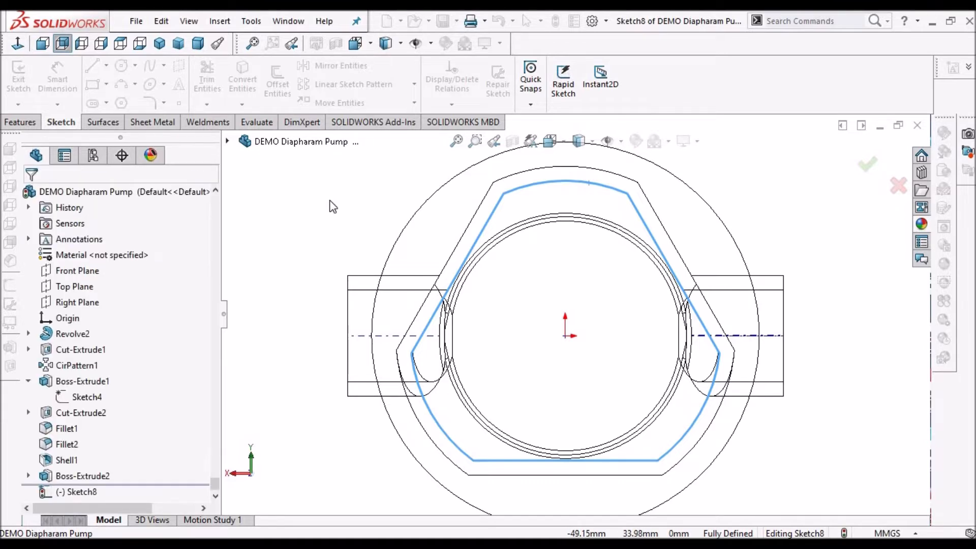
Change all the converted loop's lines and arcs to construction geometry
scroll(395, 218, up, 1)
drag(374, 171, 741, 485)
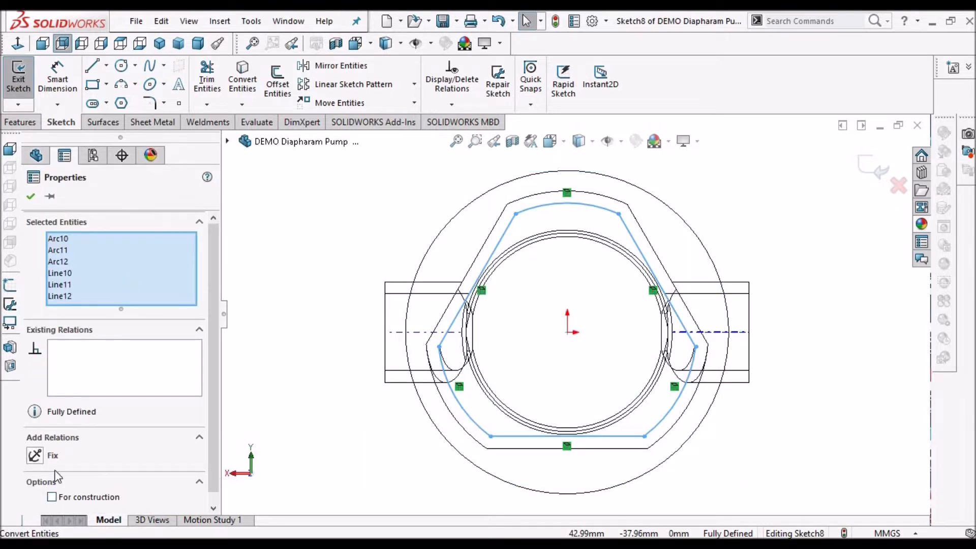
click(51, 497)
click(361, 174)
Offset the whole converted loop outward by 3 mm
drag(391, 167, 756, 474)
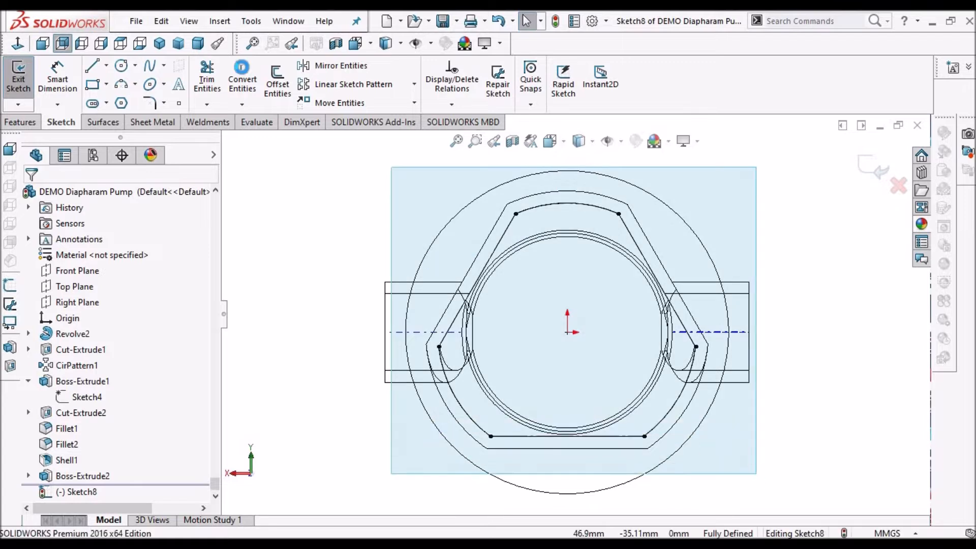
click(276, 87)
text(3)
key(Return)
click(31, 196)
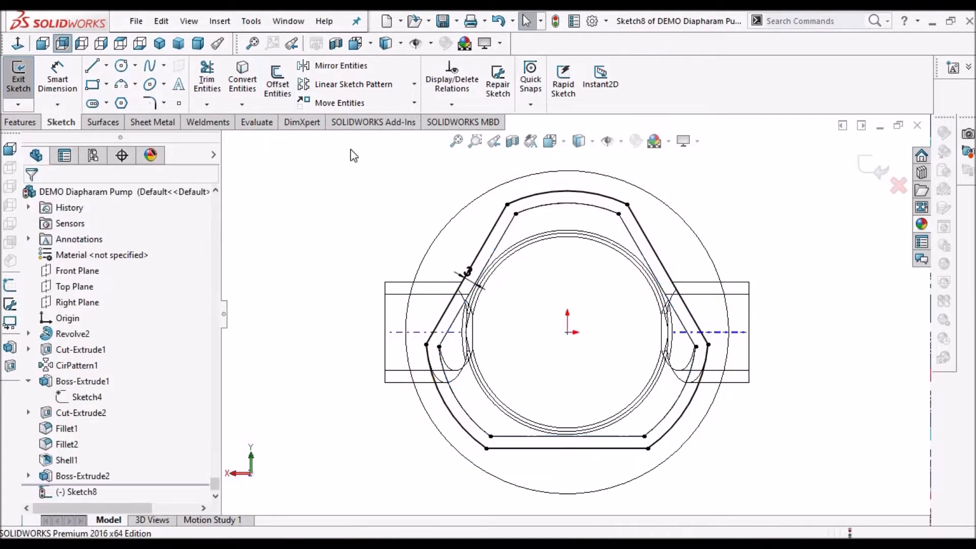
Sketch a circle of about 18 mm radius centred on the origin, inside the loop
click(121, 65)
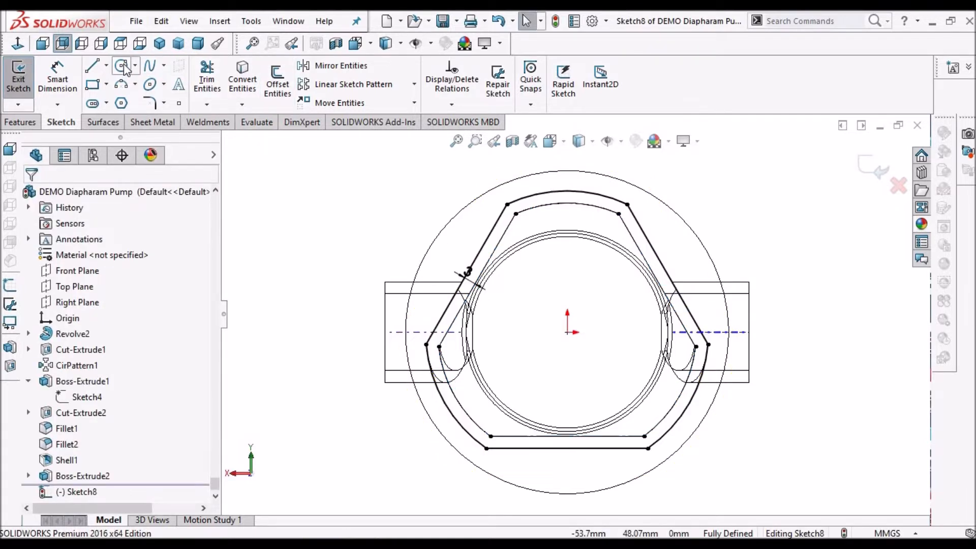
click(568, 332)
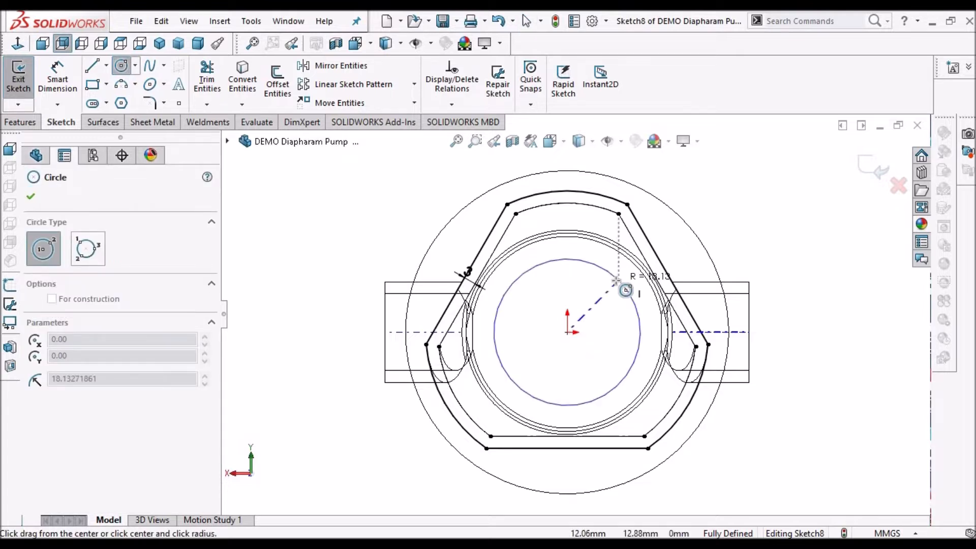
right_click(328, 206)
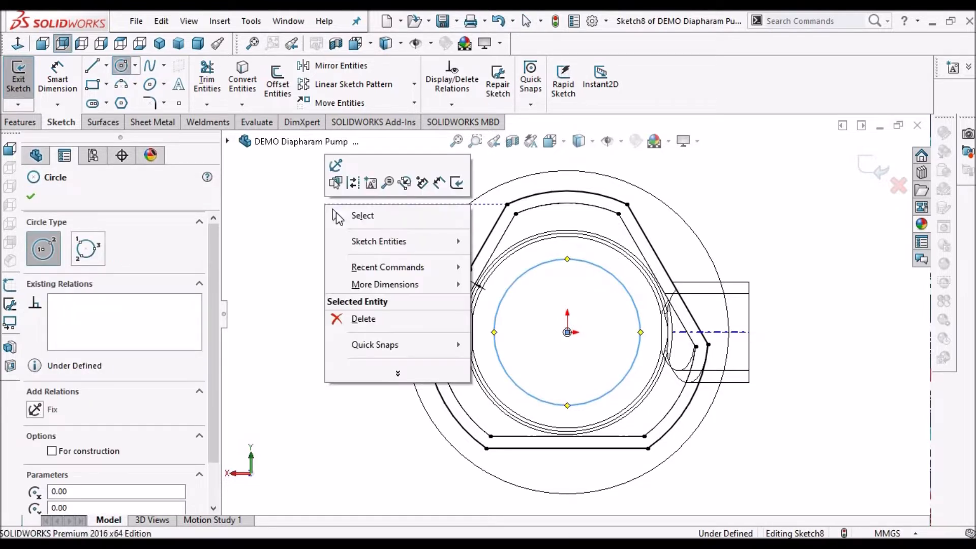
click(362, 216)
click(306, 215)
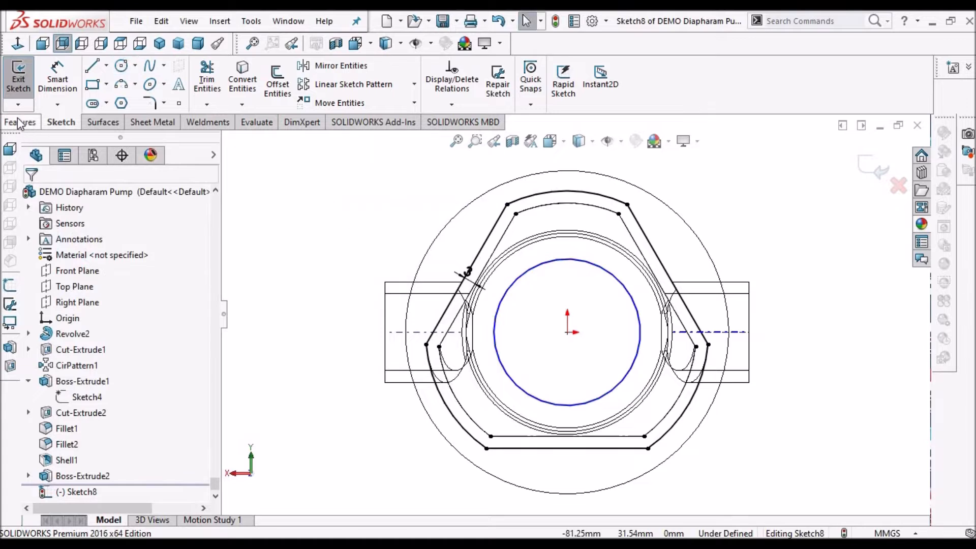
Cut the area between the offset loop and the circle 2 mm deep blind, with the display returned to shaded with edges
click(21, 121)
click(222, 81)
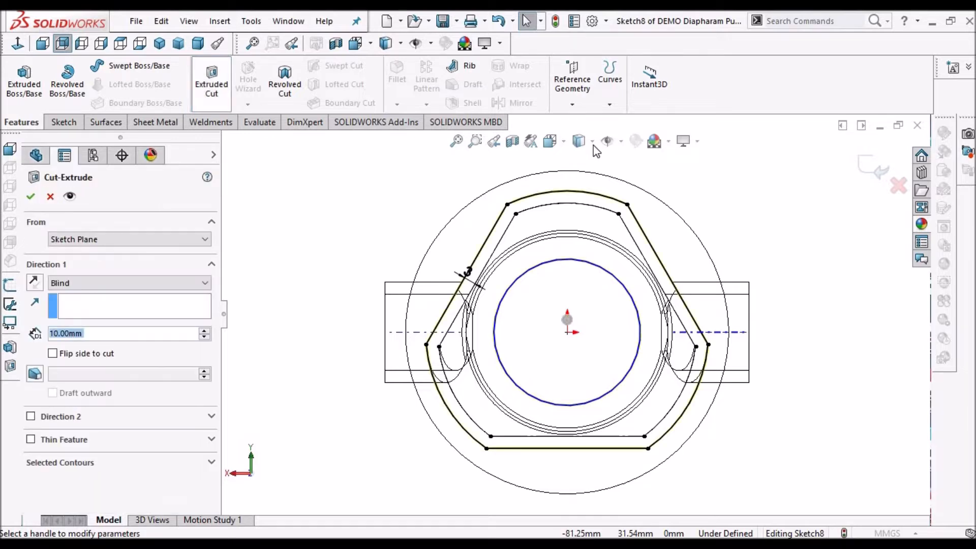
click(591, 143)
click(580, 162)
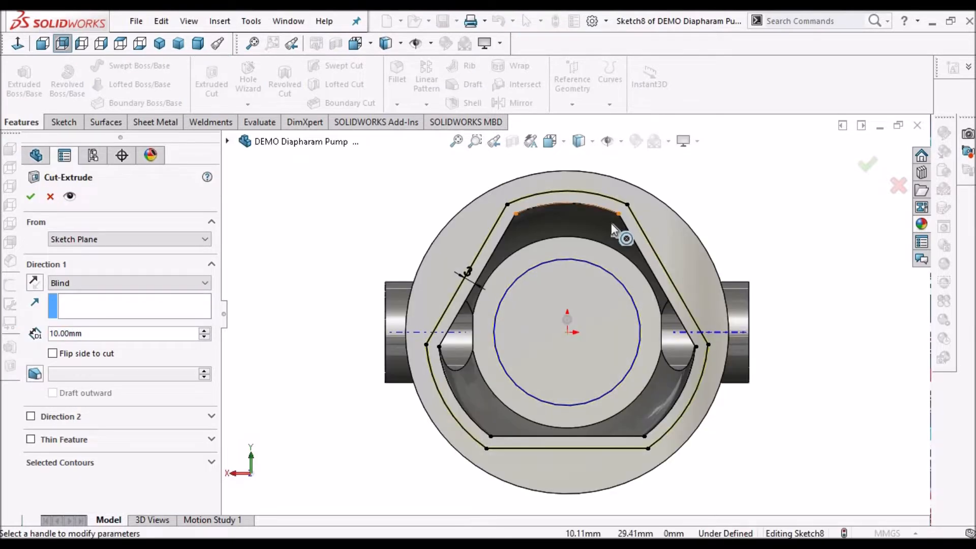
mouse_move(639, 270)
middle_down()
mouse_move(675, 213)
mouse_move(635, 254)
mouse_move(640, 285)
middle_up()
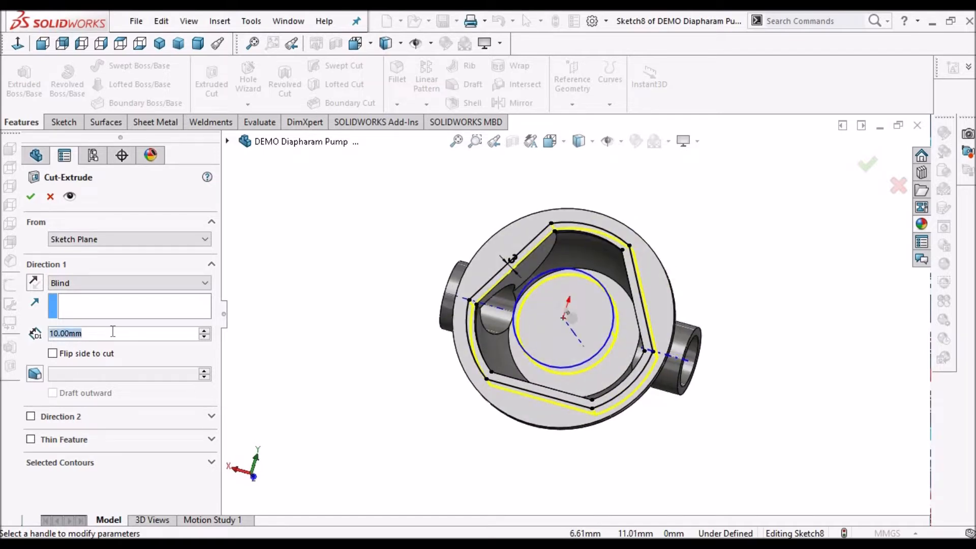
text(2)
key(Return)
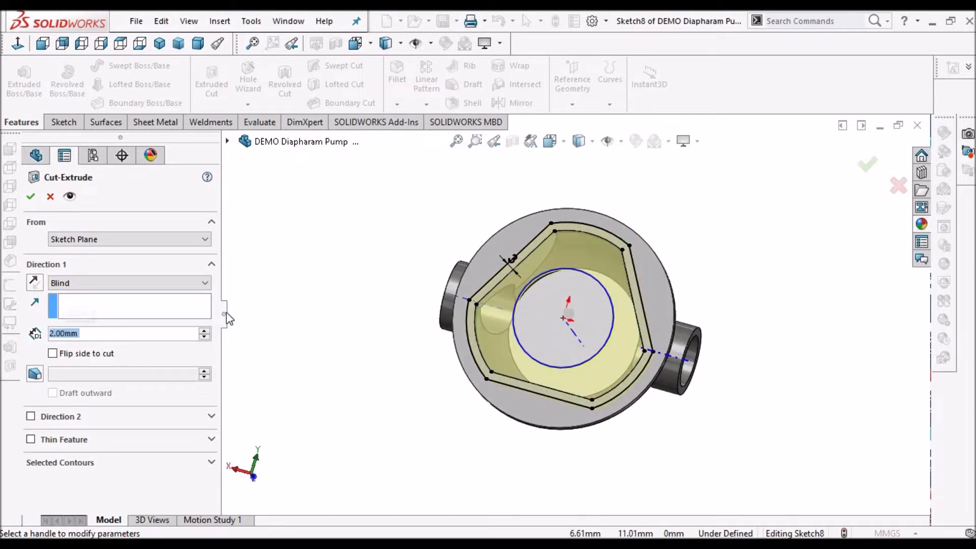
click(31, 196)
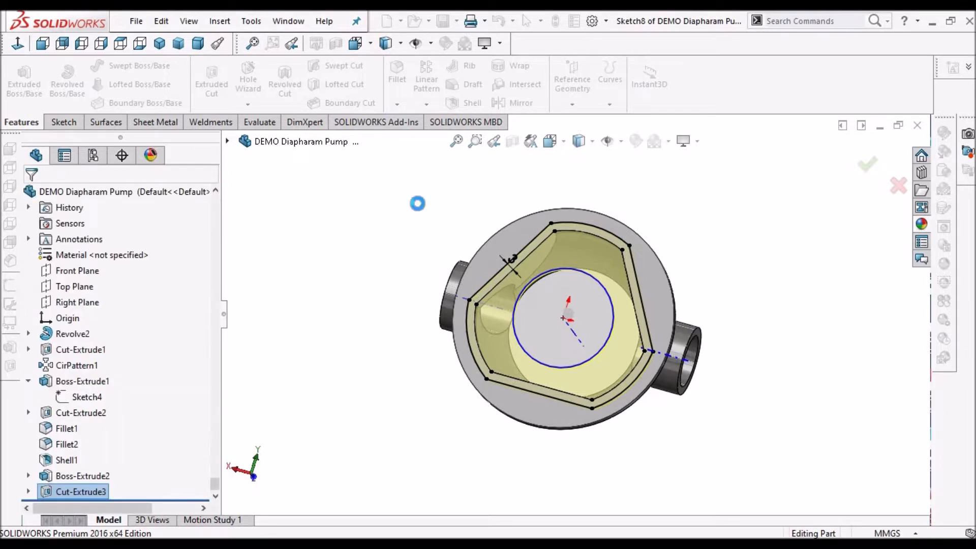
Start a new sketch on the end face of the port boss and orient the view normal to it
middle_drag(647, 310, 586, 300)
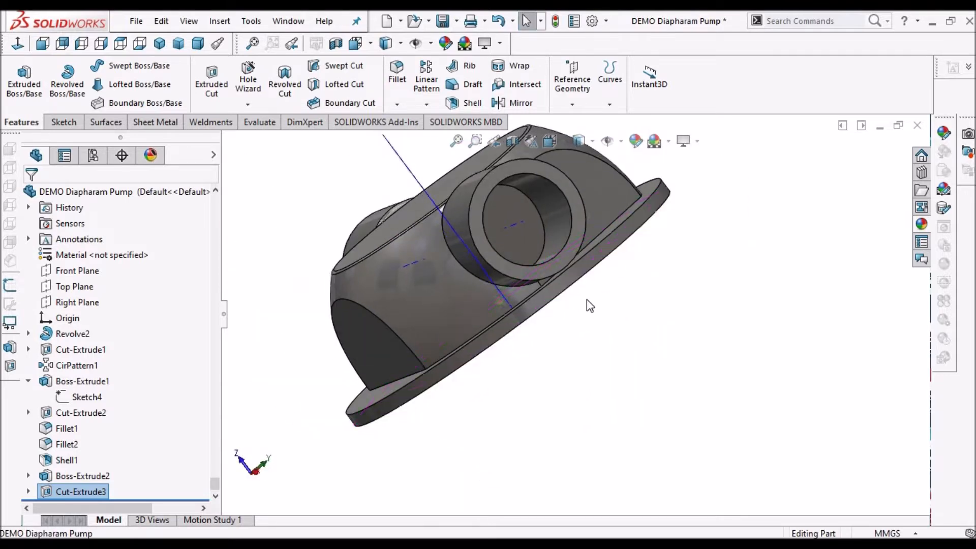
scroll(587, 300, down, 5)
click(548, 236)
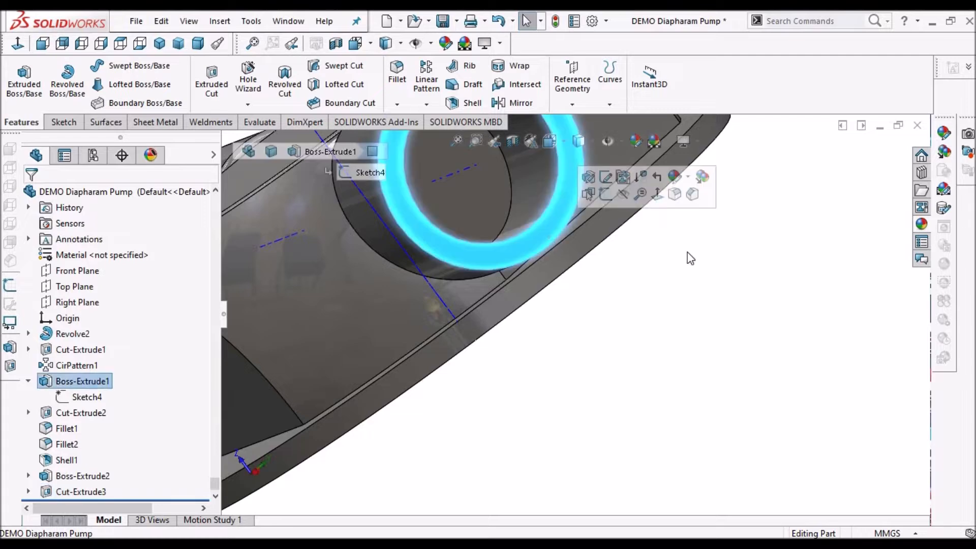
click(53, 126)
click(18, 76)
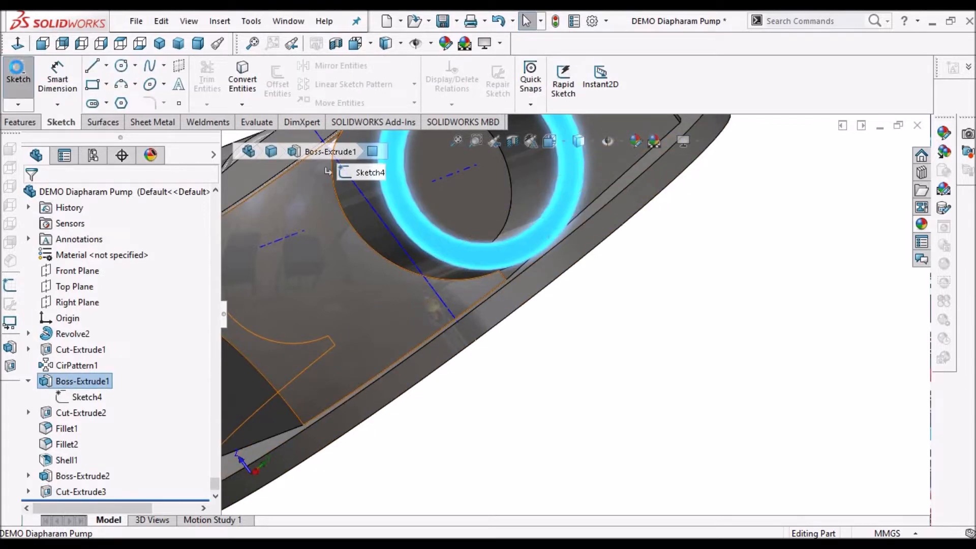
click(17, 45)
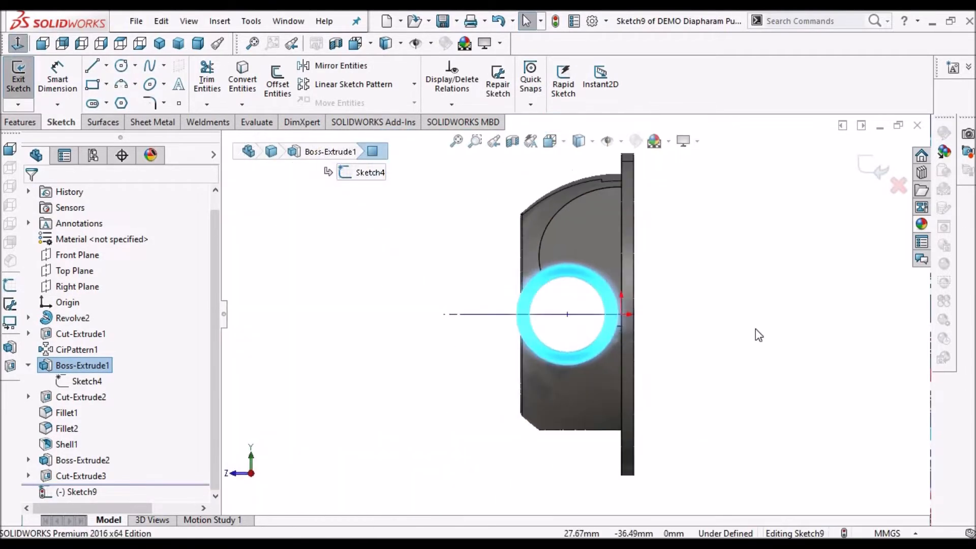
Show the model in wireframe and convert the flange's body-side edge into a vertical sketch line beside the port boss
click(592, 145)
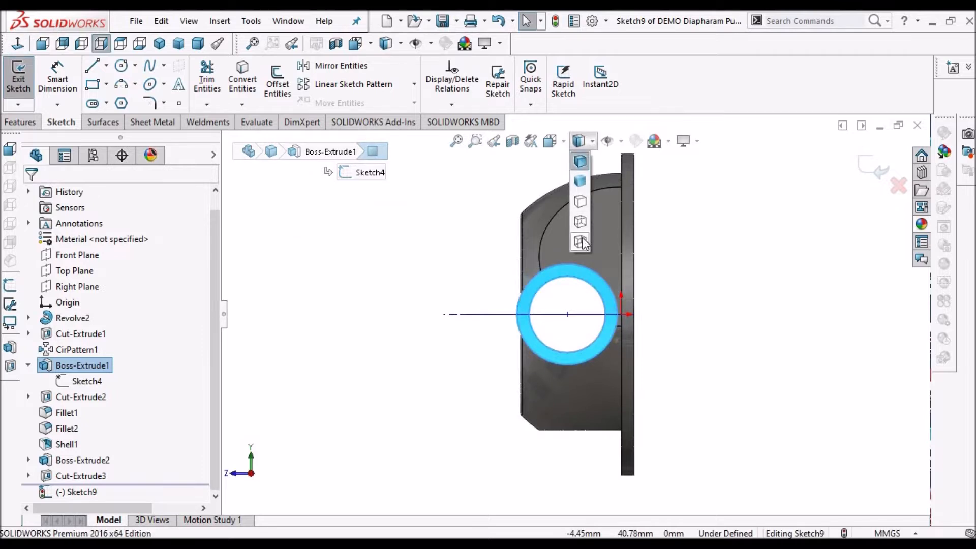
click(580, 242)
scroll(648, 312, down, 5)
scroll(696, 316, up, 3)
scroll(699, 318, up, 3)
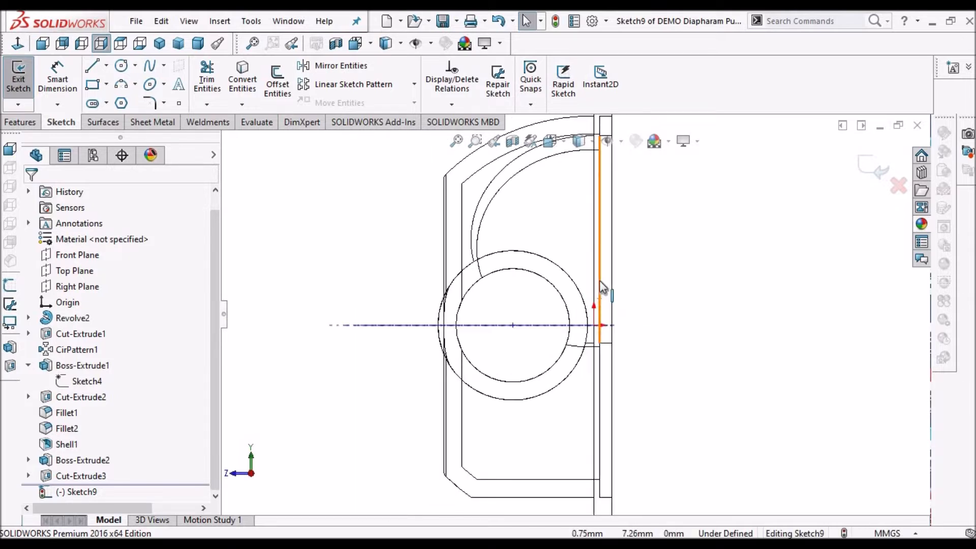
scroll(596, 288, down, 2)
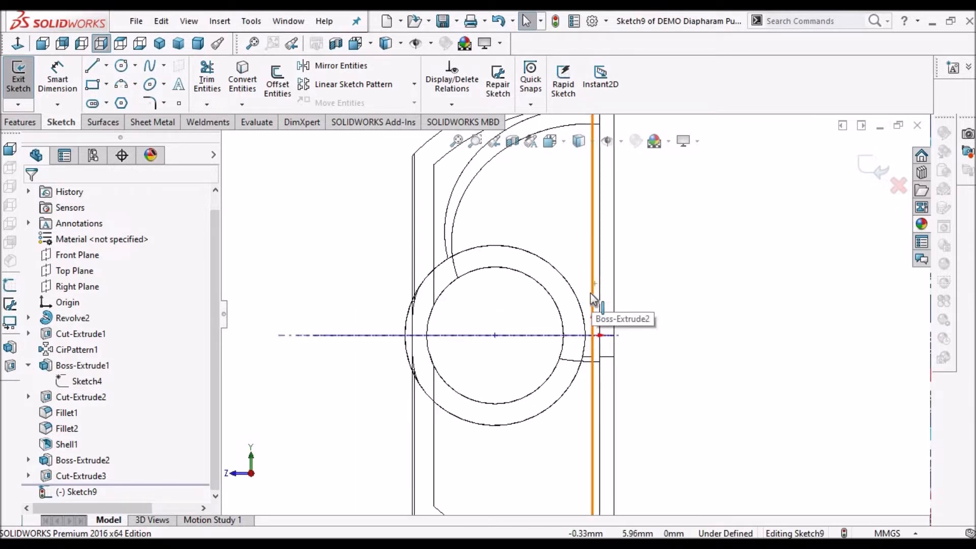
click(590, 295)
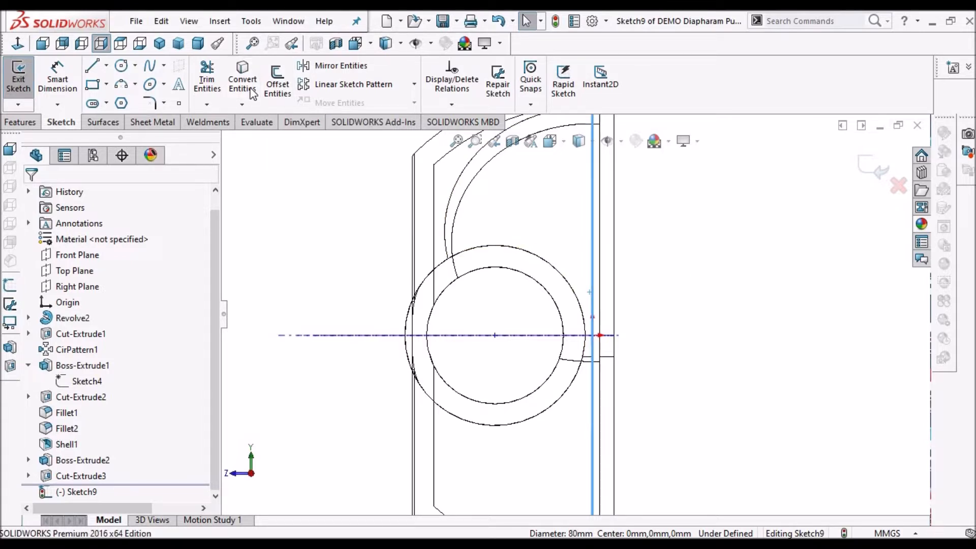
key(Escape)
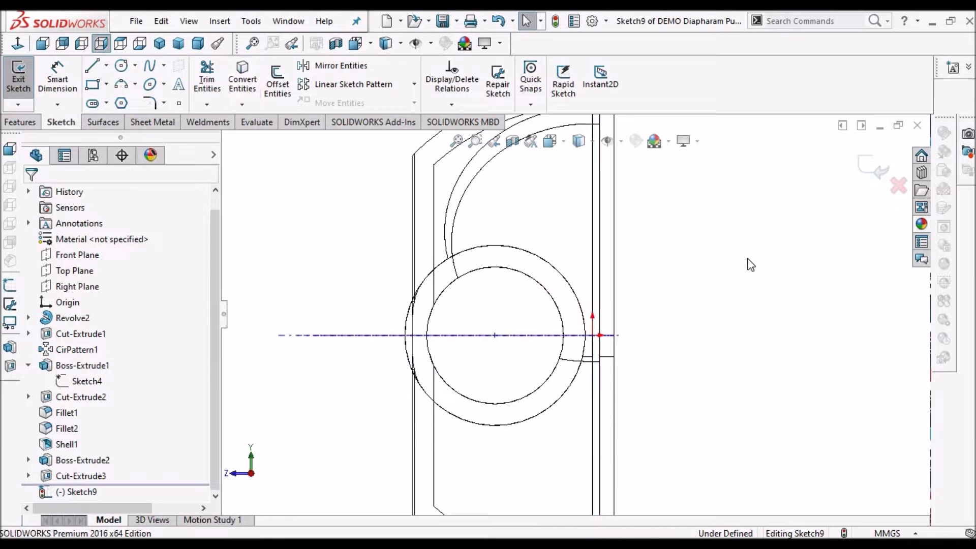
click(591, 277)
click(243, 79)
scroll(693, 333, up, 3)
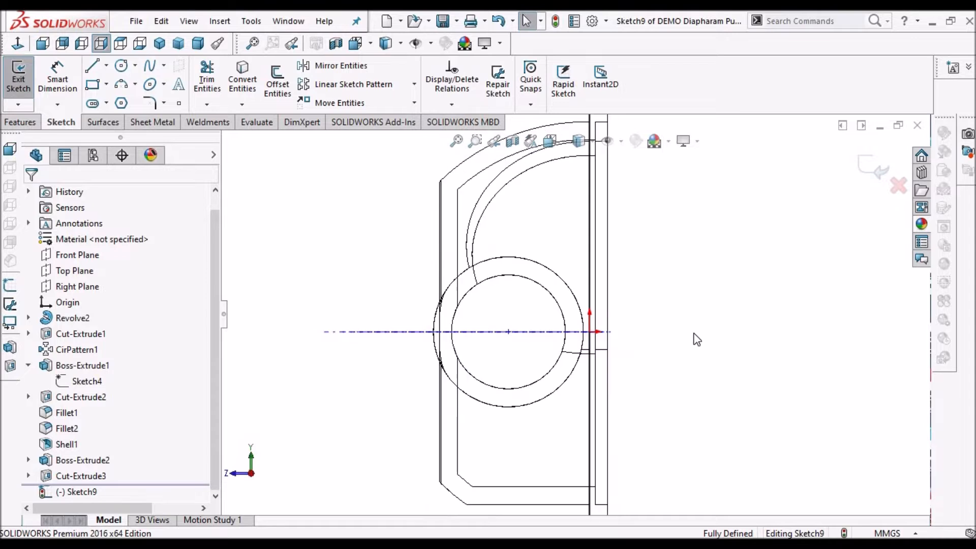
Convert the port boss's 25 mm outer circular edge into the sketch
scroll(646, 364, down, 2)
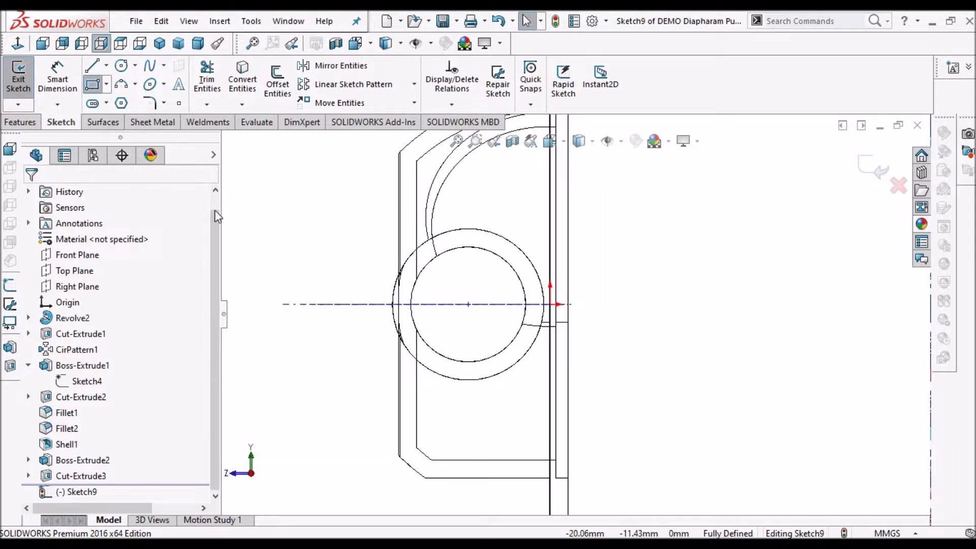
right_click(261, 212)
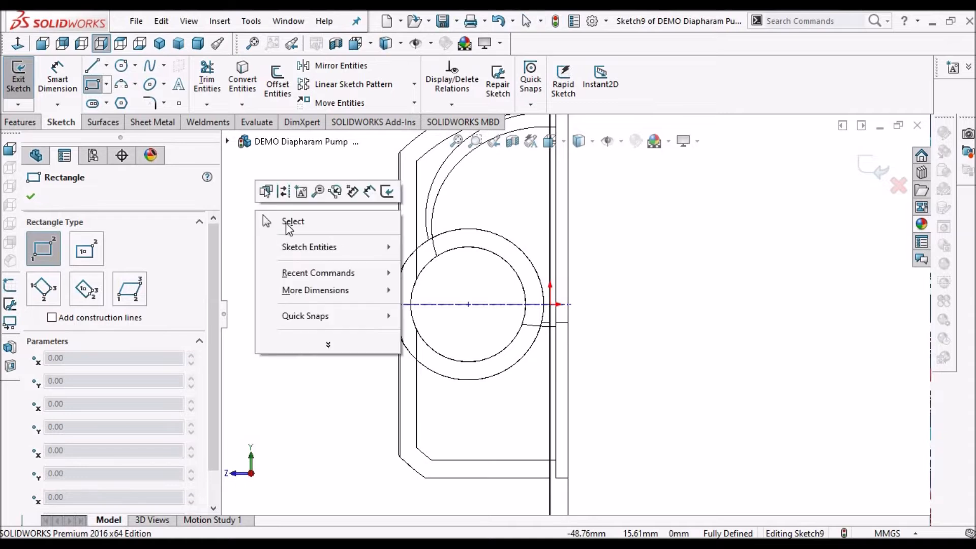
click(287, 223)
scroll(577, 277, down, 2)
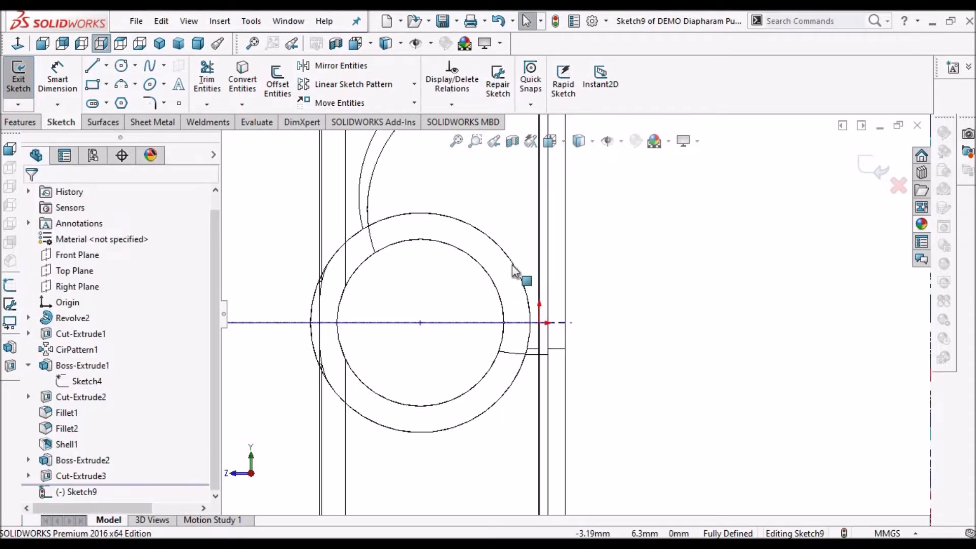
click(514, 270)
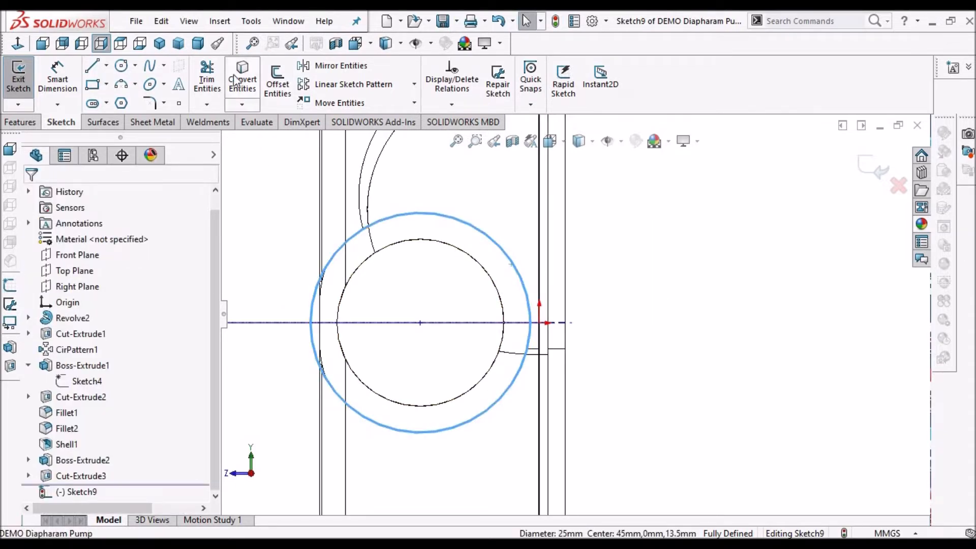
scroll(501, 366, down, 2)
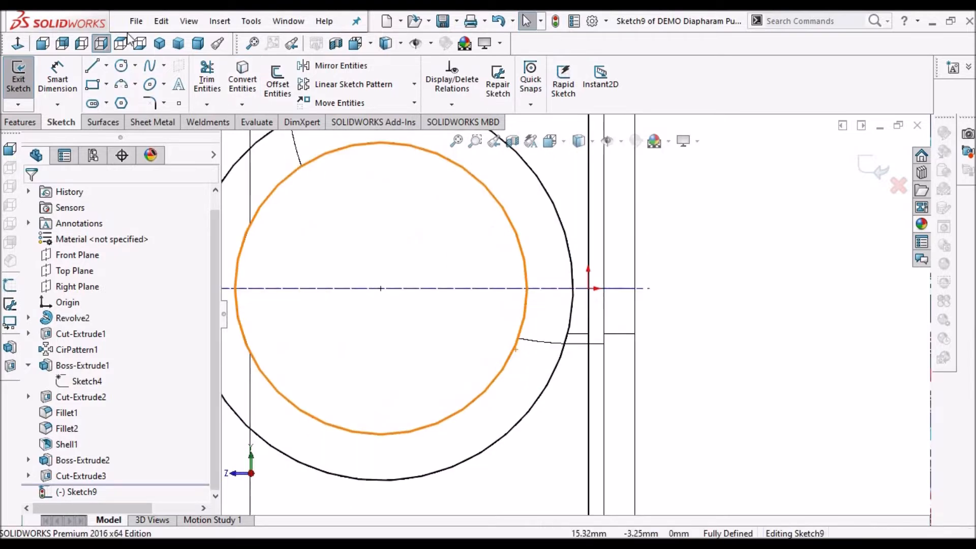
Draw a horizontal line above the centreline from inside the boss ring across the flange thickness and end the line chain
click(94, 66)
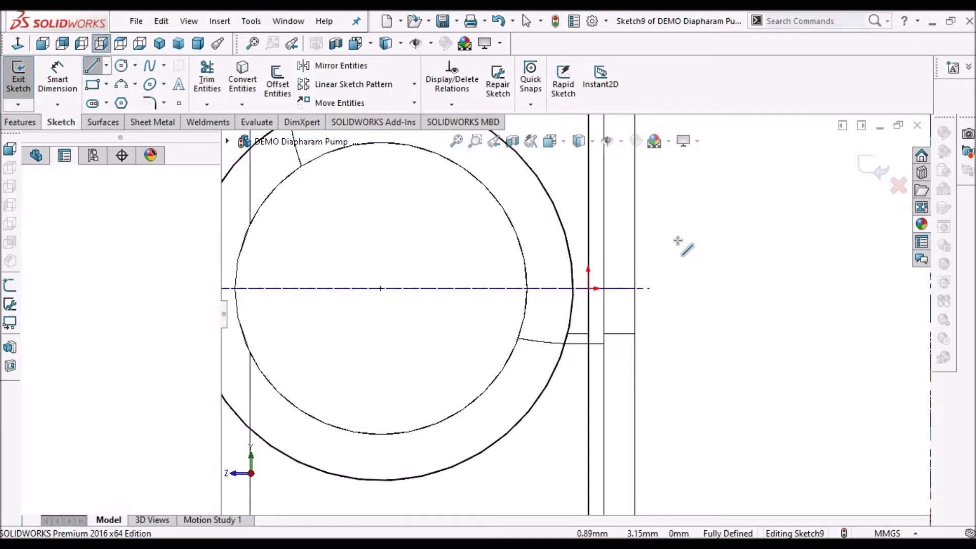
click(545, 240)
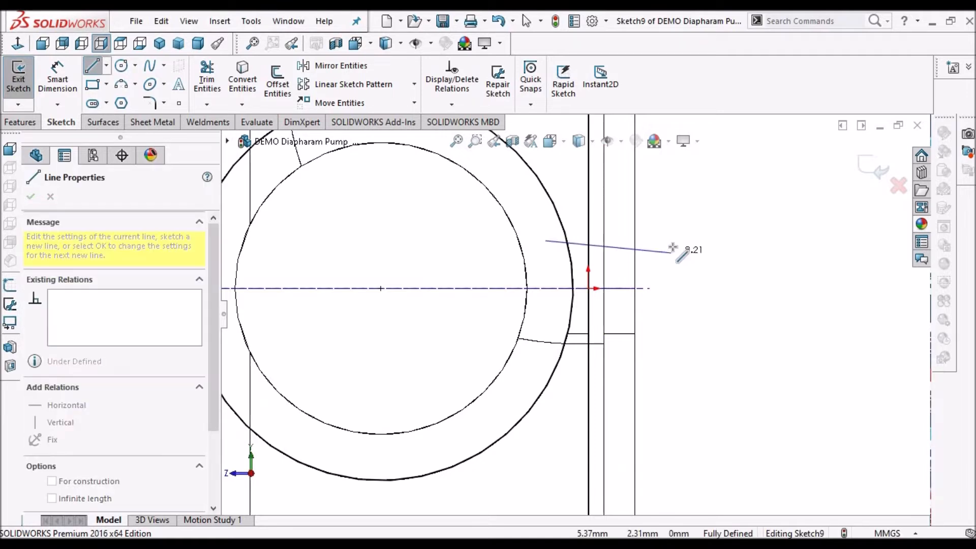
click(671, 240)
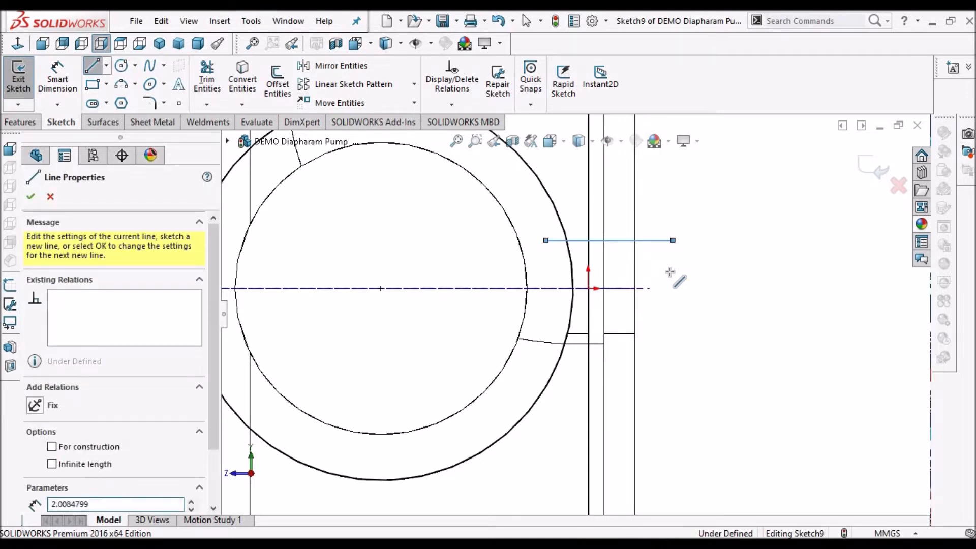
right_click(672, 272)
click(713, 310)
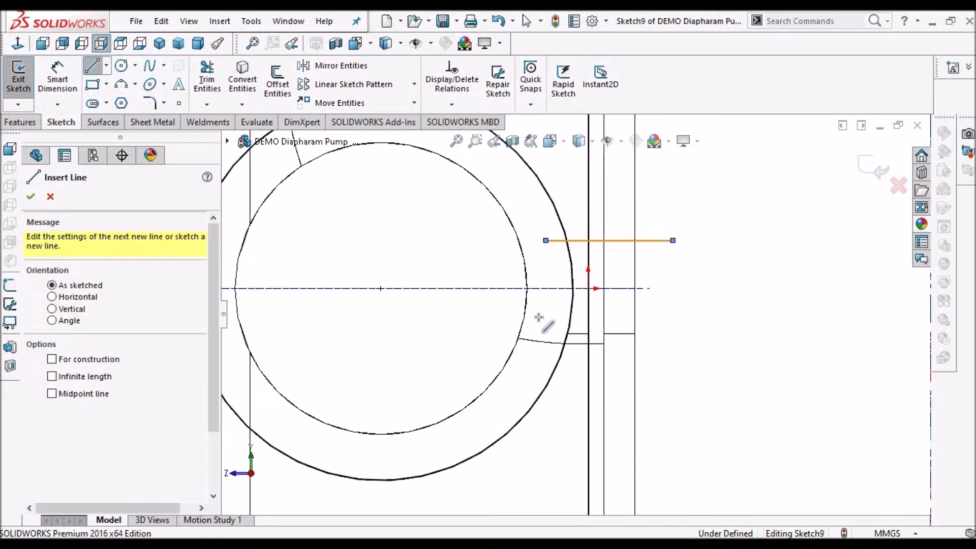
Draw a second horizontal line below the centreline from inside the boss ring across the flange thickness and end the line chain
click(692, 314)
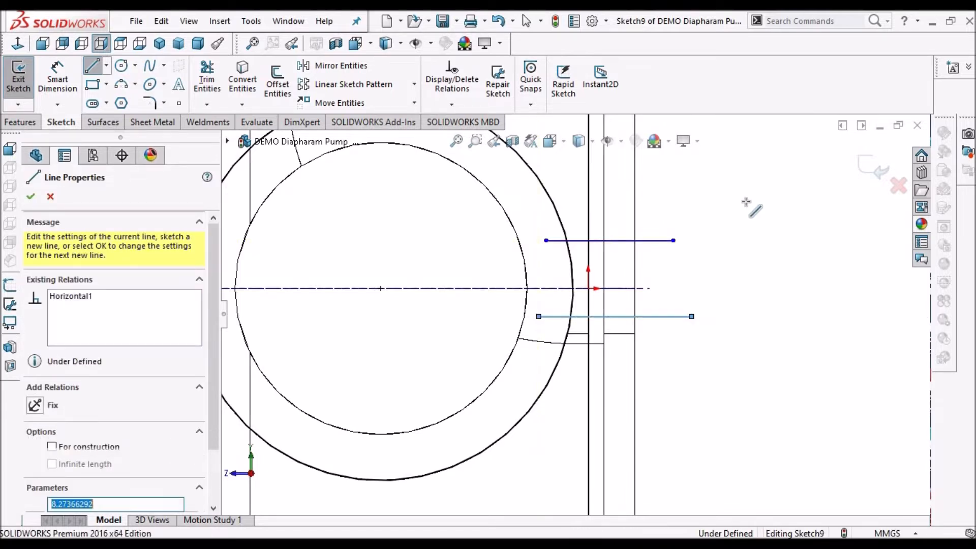
right_click(758, 208)
click(778, 212)
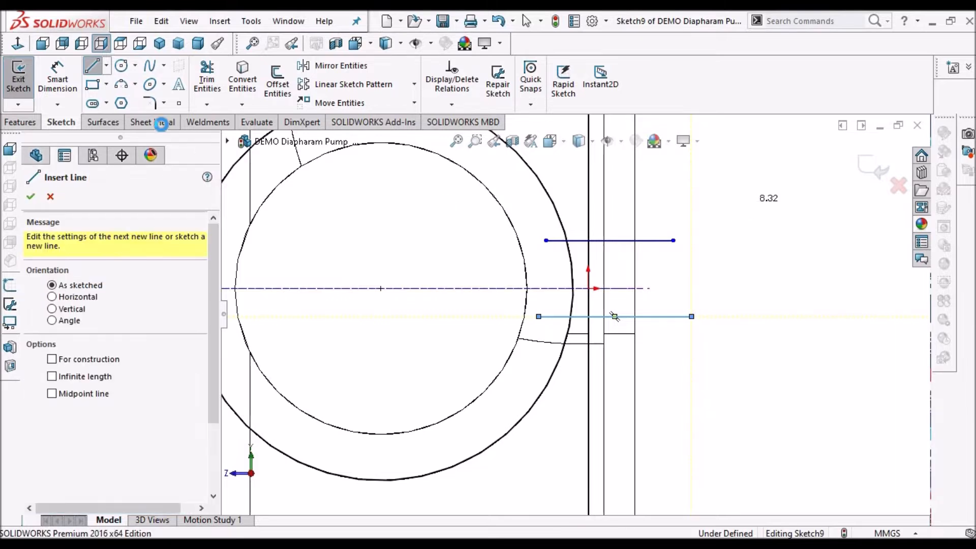
Corner-trim both horizontal lines against the converted flange edge line to close the flange side of the profile
click(205, 81)
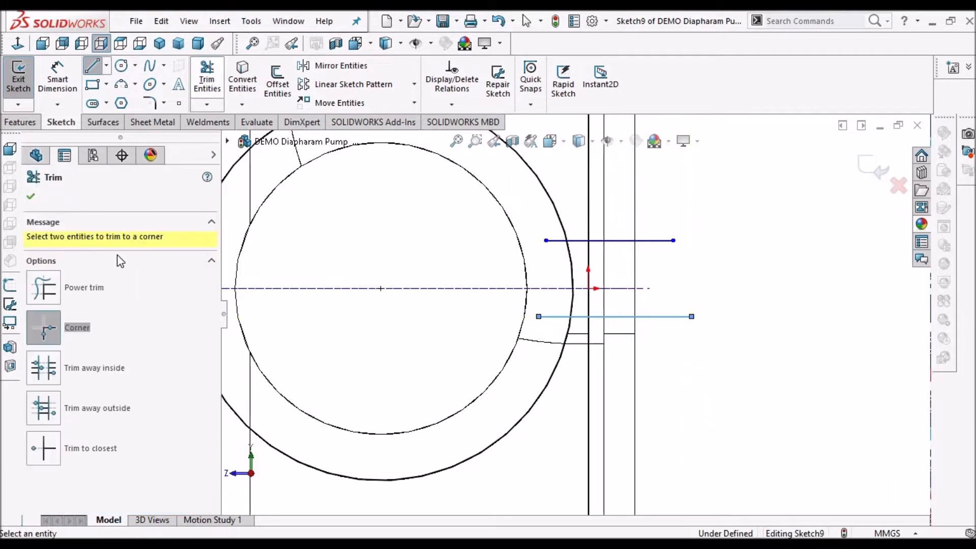
click(579, 240)
click(588, 272)
click(581, 317)
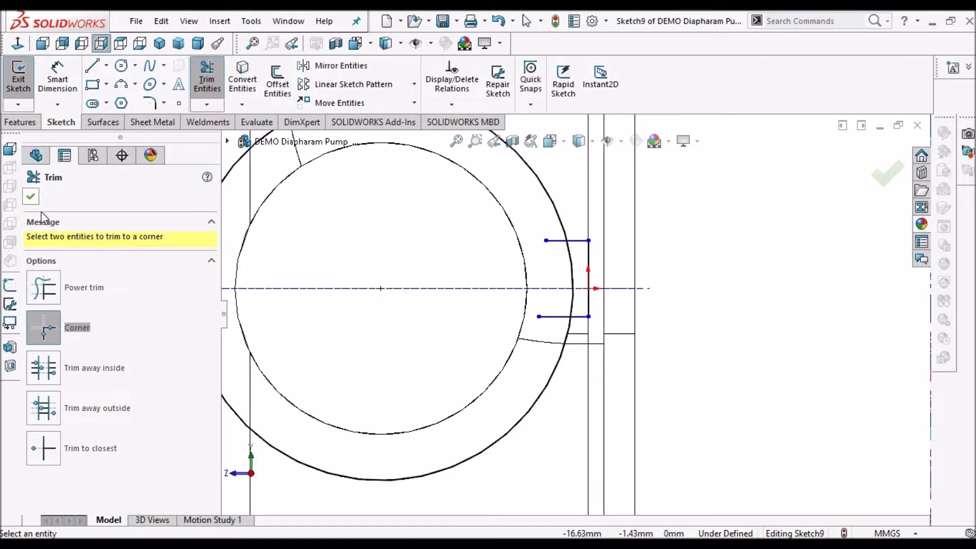
Power-trim the converted boss circle away, keeping only the short arc between the two horizontal lines
click(43, 287)
scroll(582, 287, up, 3)
mouse_move(561, 197)
mouse_down()
mouse_move(468, 270)
mouse_move(406, 277)
mouse_up()
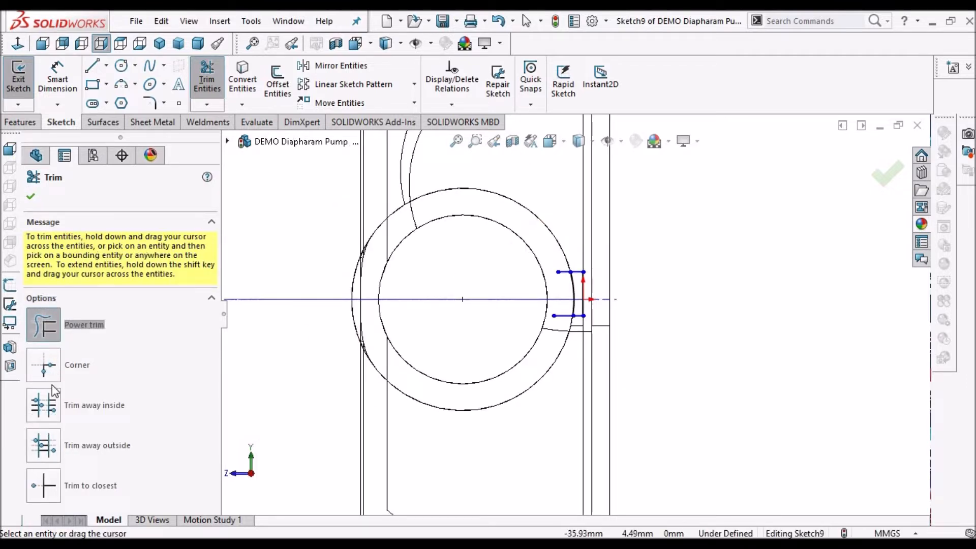
Corner-trim the upper and lower horizontal lines to the ends of the boss arc and close the trim command
click(51, 366)
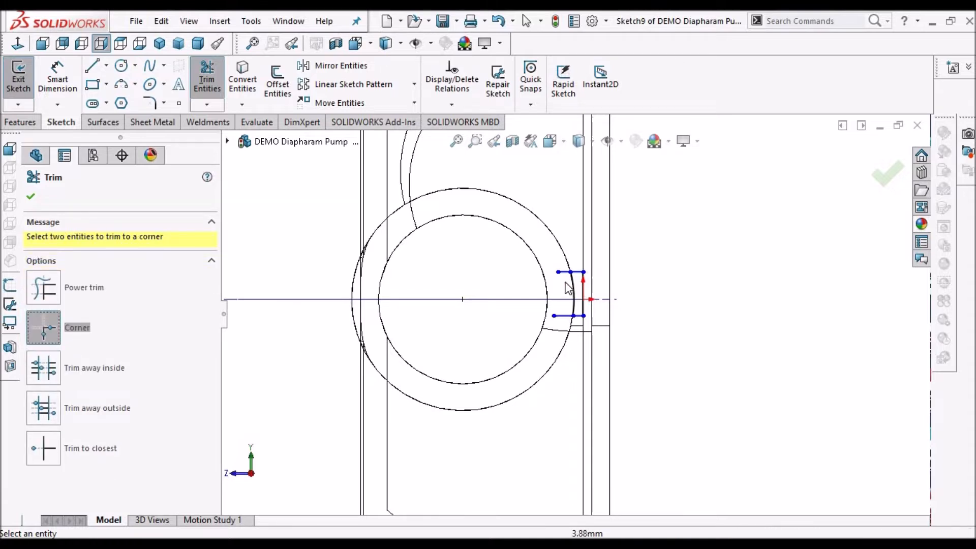
scroll(568, 288, down, 5)
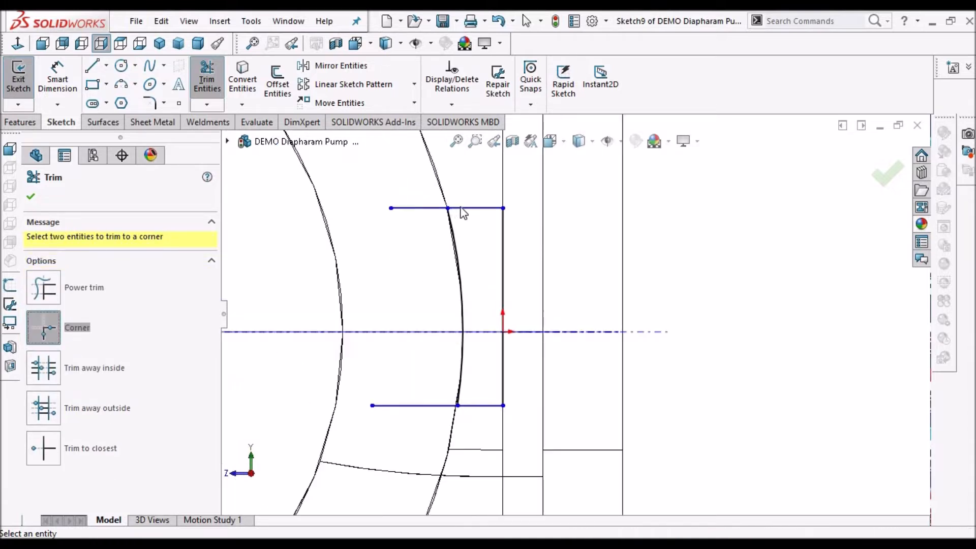
scroll(460, 208, down, 1)
click(511, 209)
click(495, 237)
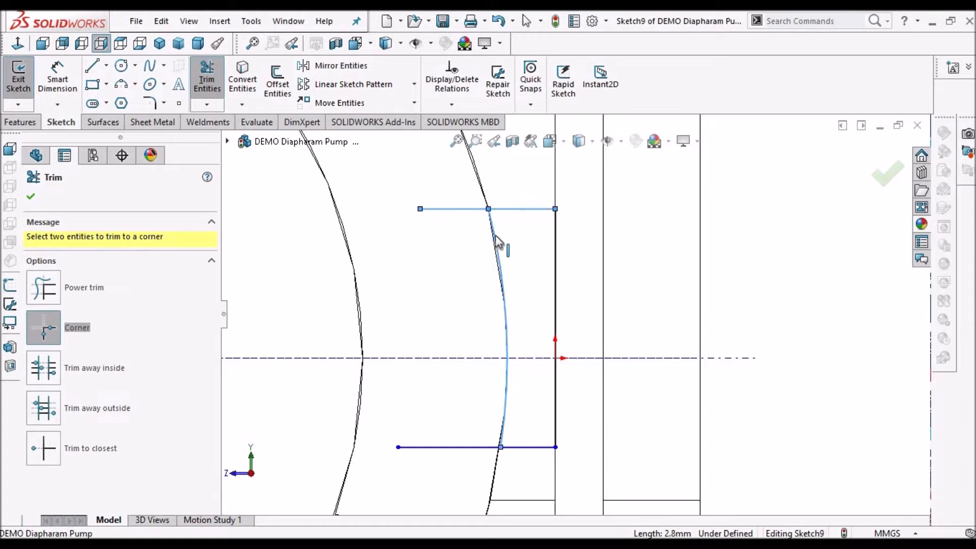
click(495, 237)
click(521, 448)
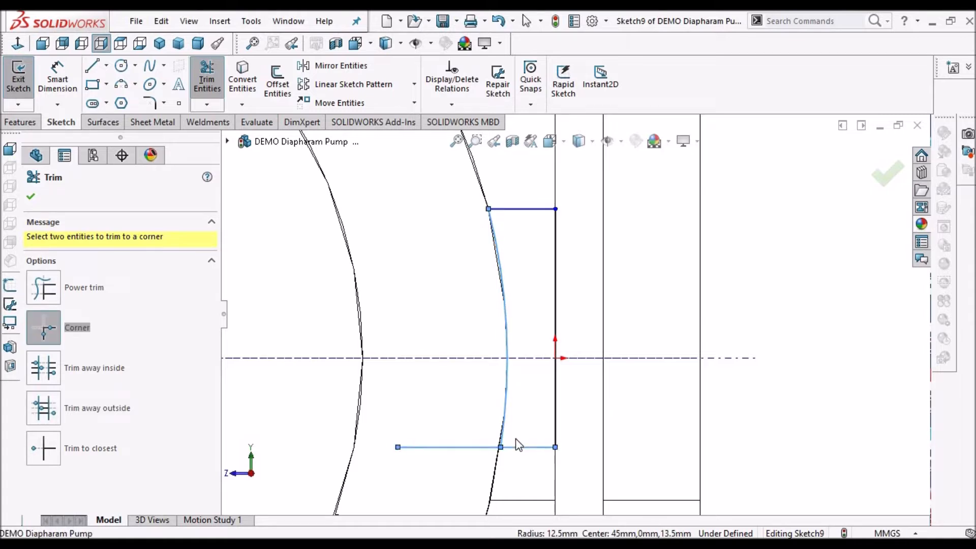
click(31, 199)
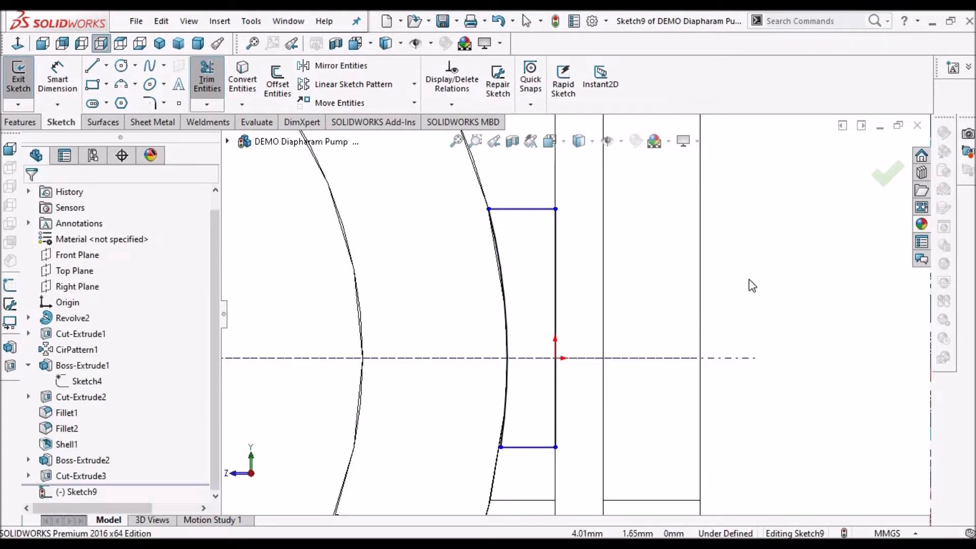
Make the midpoint of the vertical flange-side line coincident with the origin
click(556, 267)
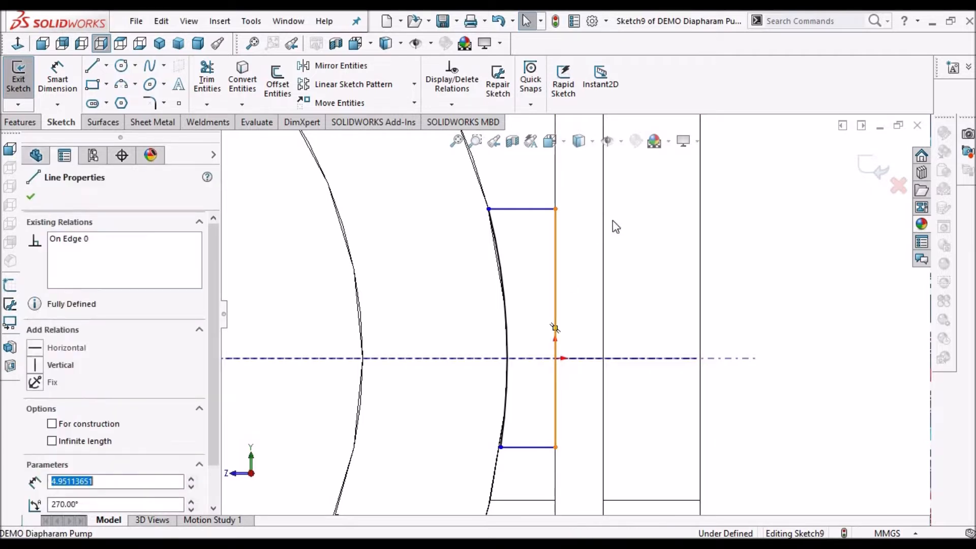
right_click(623, 195)
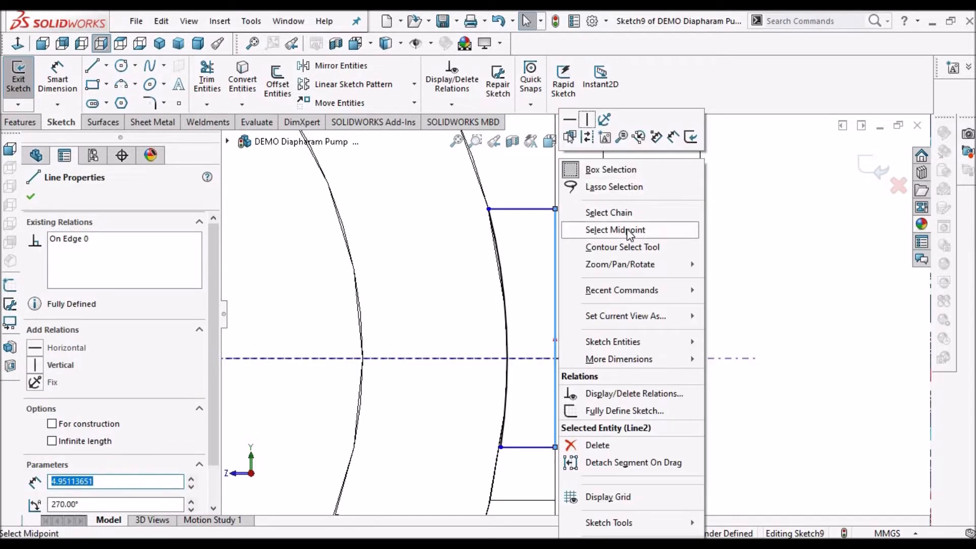
click(631, 231)
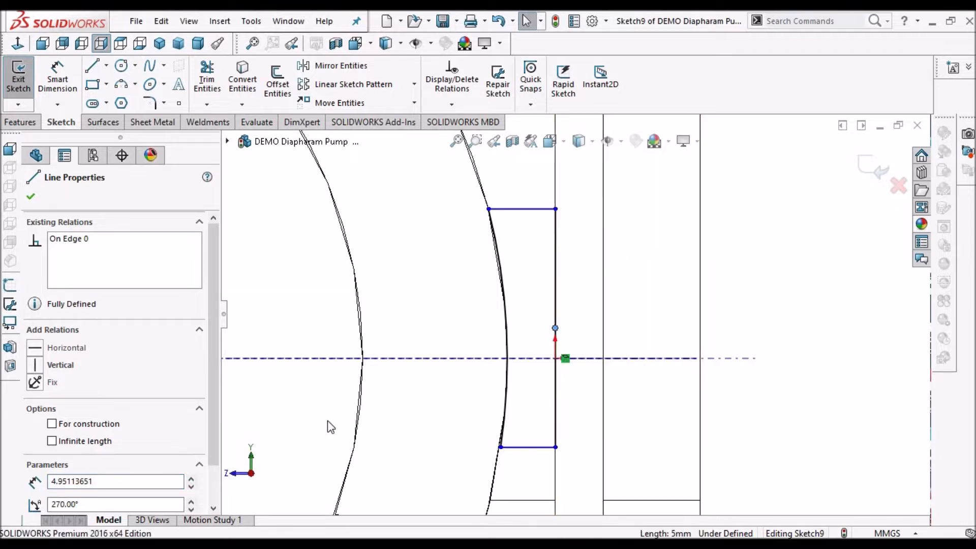
ctrl+click(559, 358)
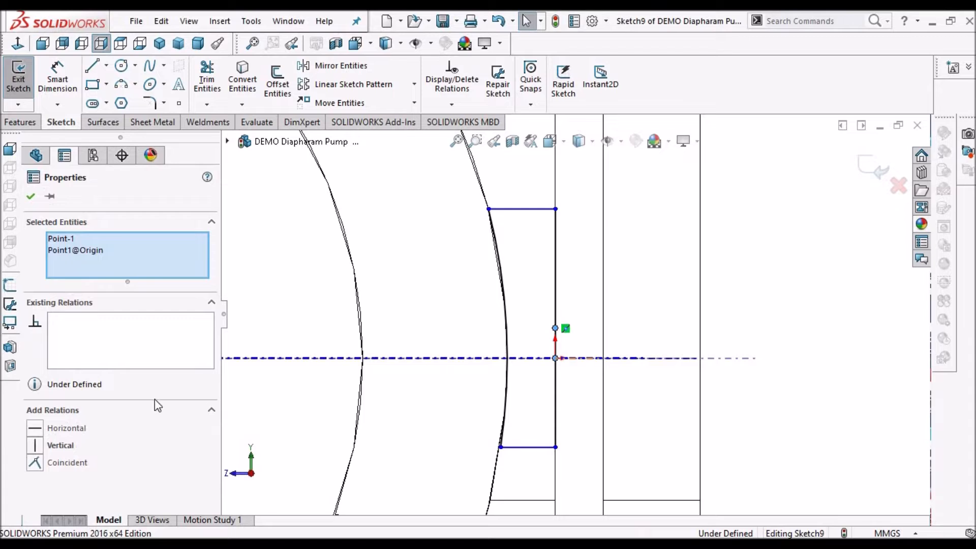
click(35, 462)
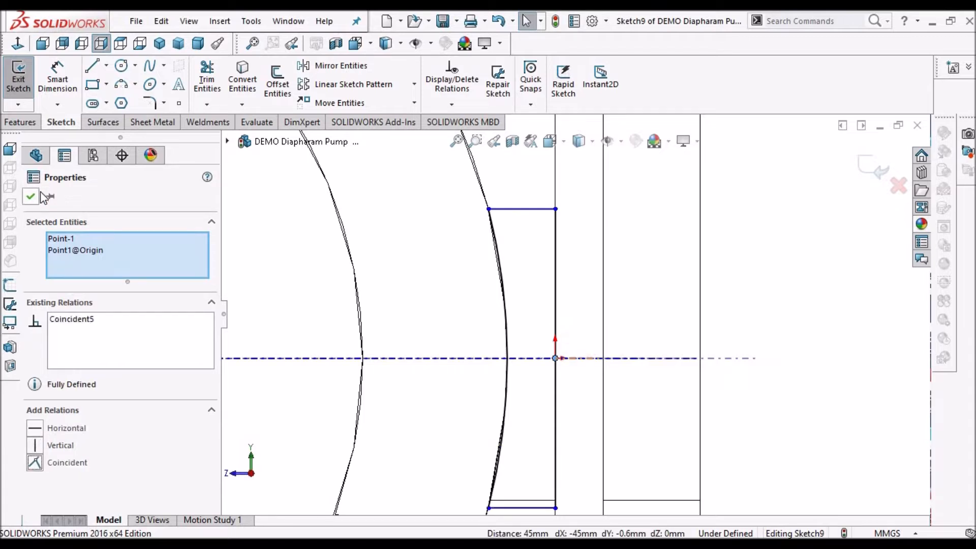
scroll(786, 250, up, 1)
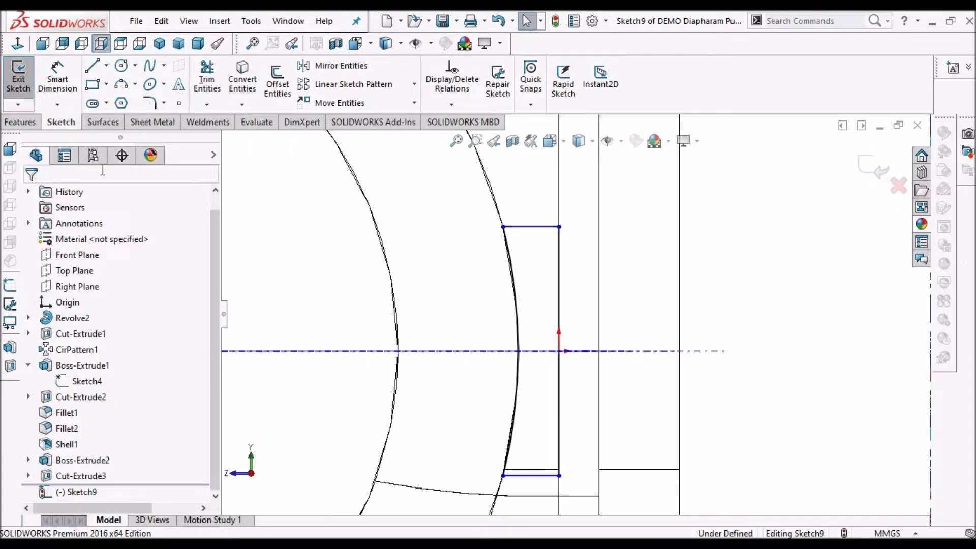
Dimension the vertical flange-side line and set its length to 8 mm
click(57, 82)
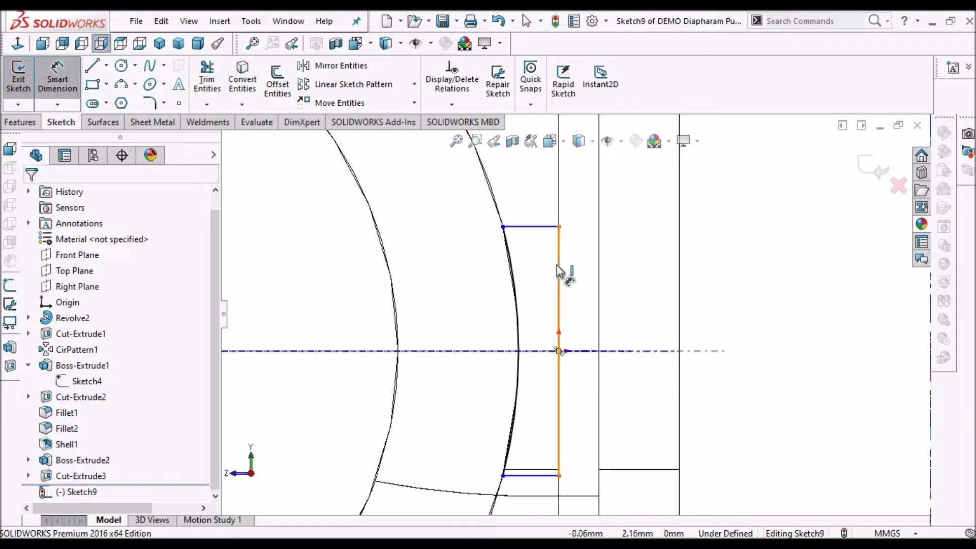
click(721, 280)
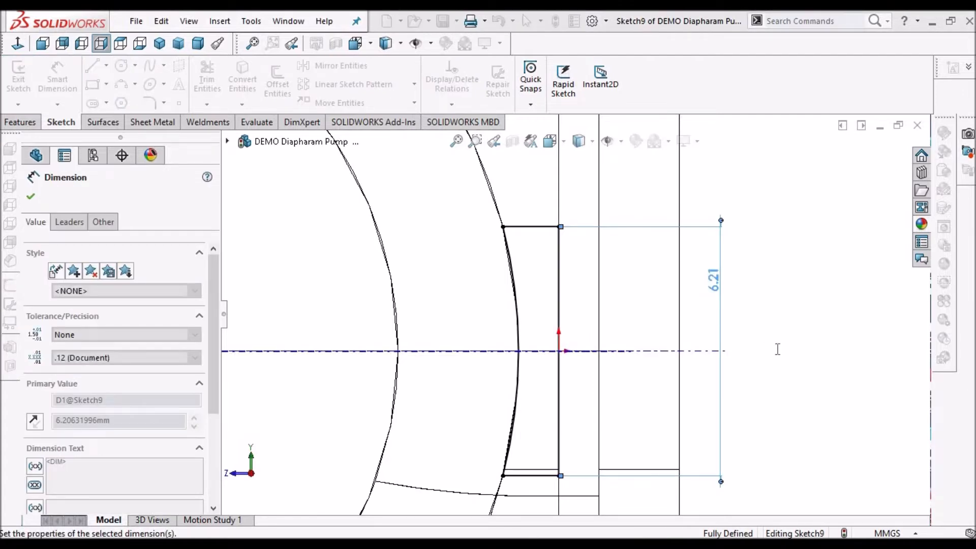
text(8)
key(Return)
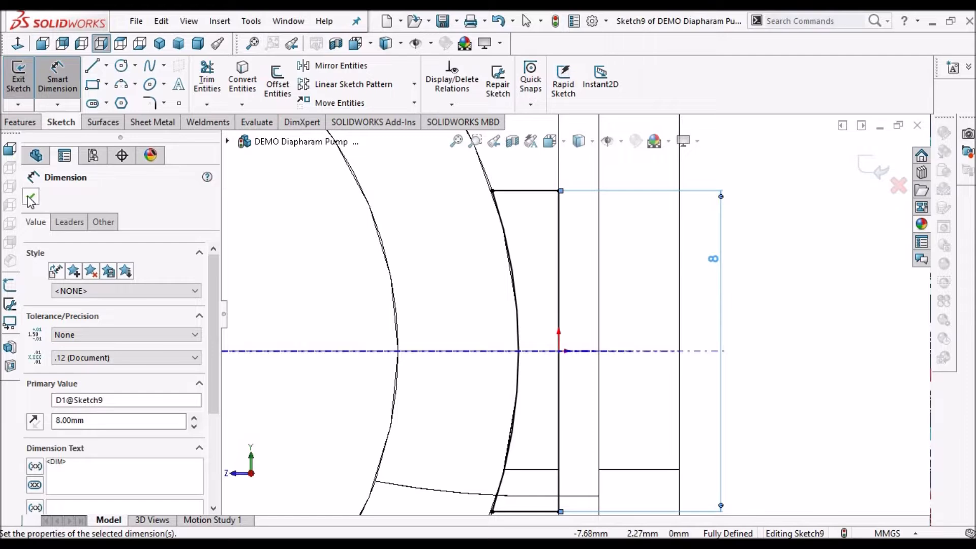
click(794, 306)
key(Escape)
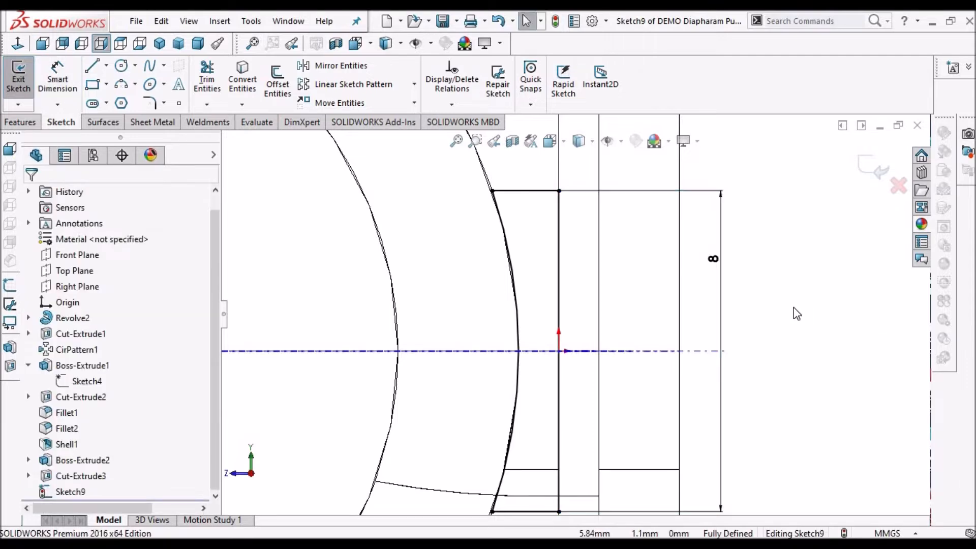
Switch the model from wireframe back to shaded display with edges and show the profile from below the port boss
scroll(783, 325, up, 6)
middle_drag(596, 331, 613, 168)
key(ctrl+8)
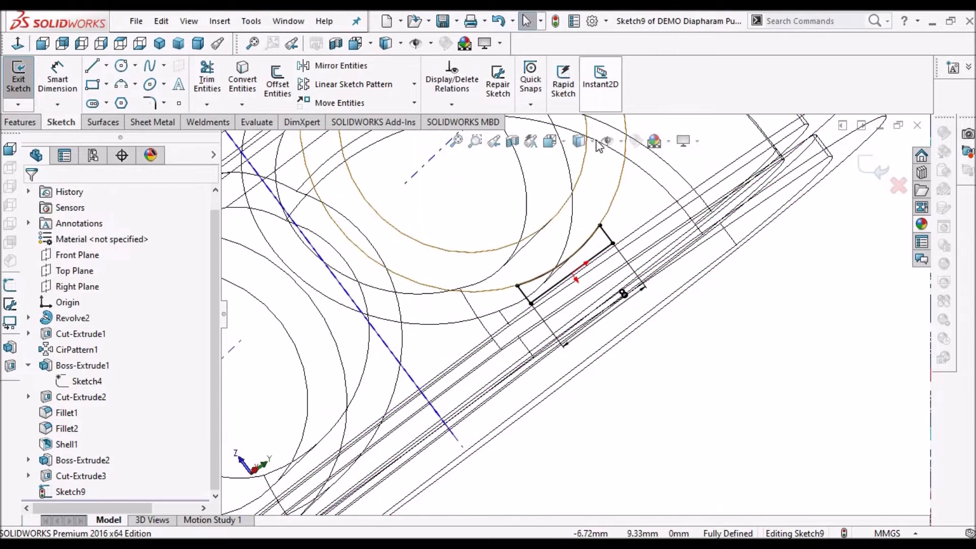
click(593, 147)
click(579, 162)
mouse_move(795, 351)
middle_down()
mouse_move(559, 273)
mouse_move(572, 325)
middle_up()
Try a first boss extrusion from the closed profile and undo it
click(10, 126)
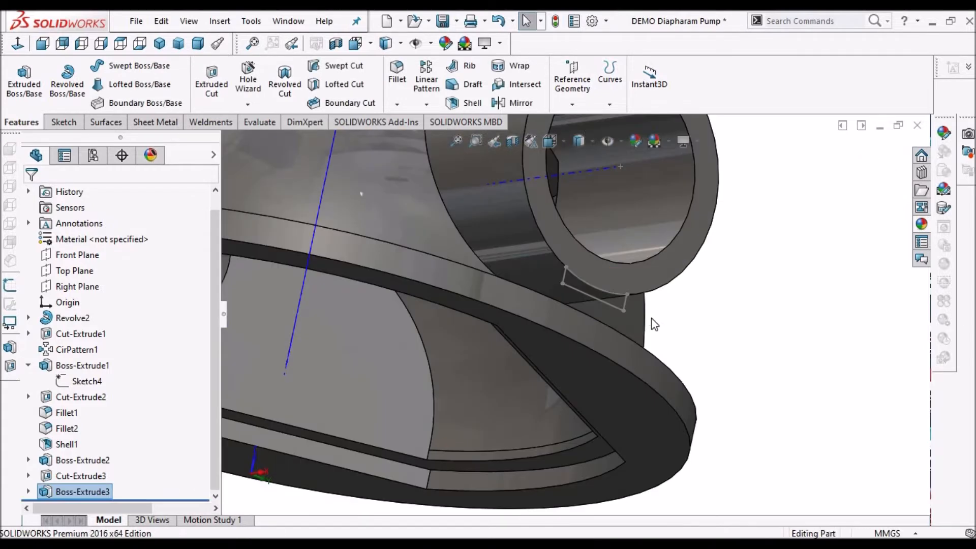
key(ctrl+z)
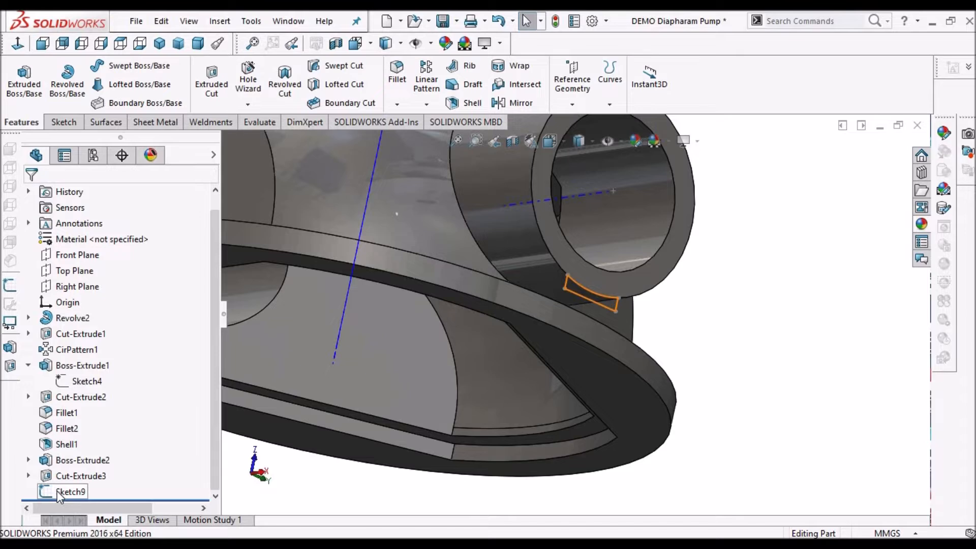
Extrude the profile sketch as a merged boss with the Up To Surface end condition, ending at the housing body's outer face
click(59, 494)
click(24, 81)
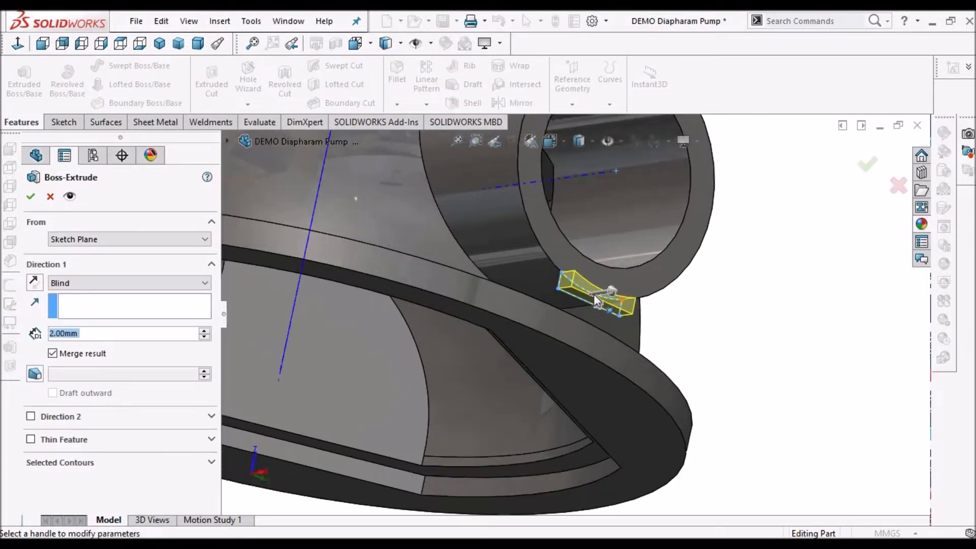
middle_drag(510, 289, 536, 272)
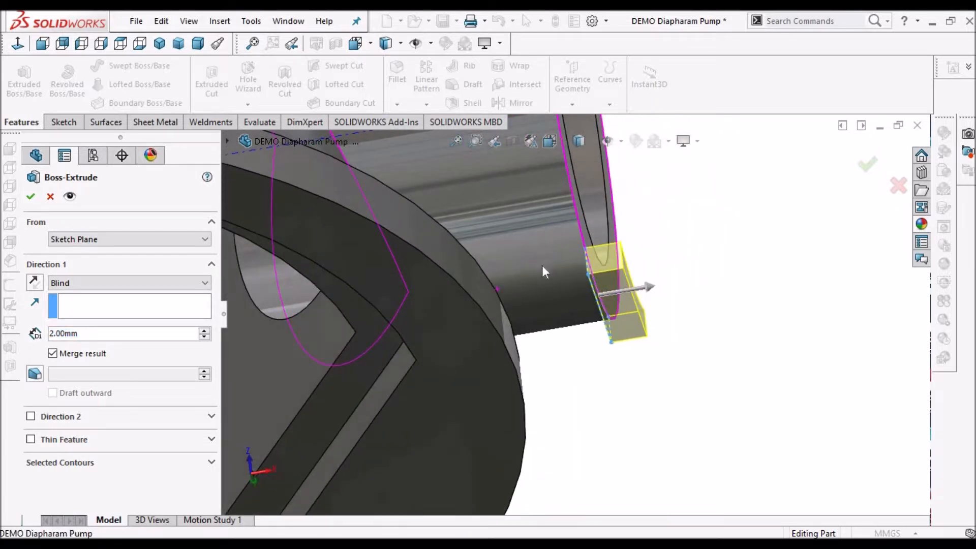
click(206, 286)
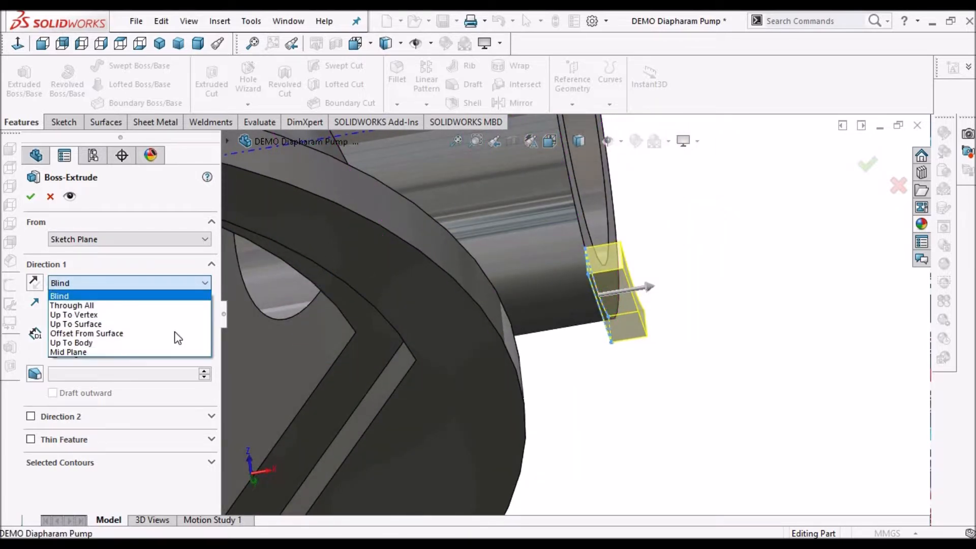
click(131, 326)
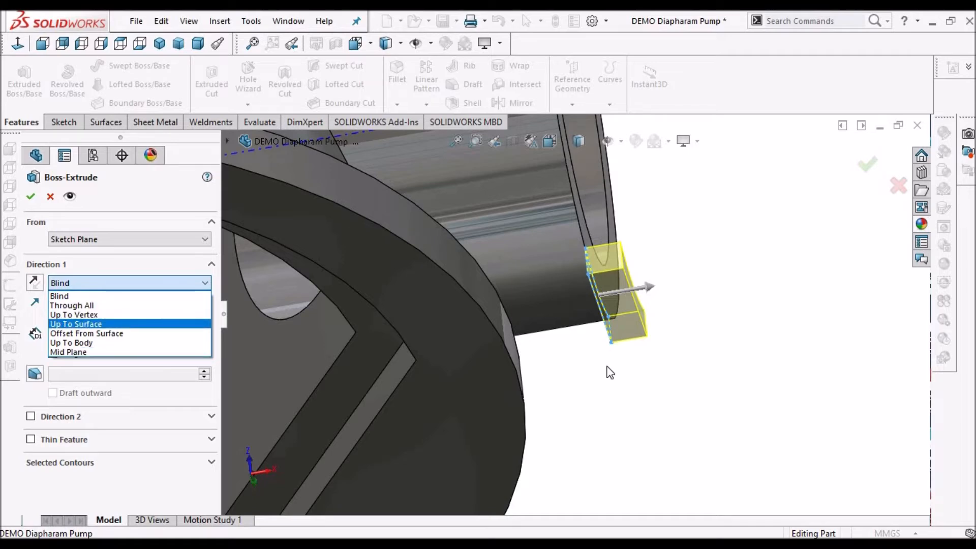
middle_drag(592, 372, 559, 380)
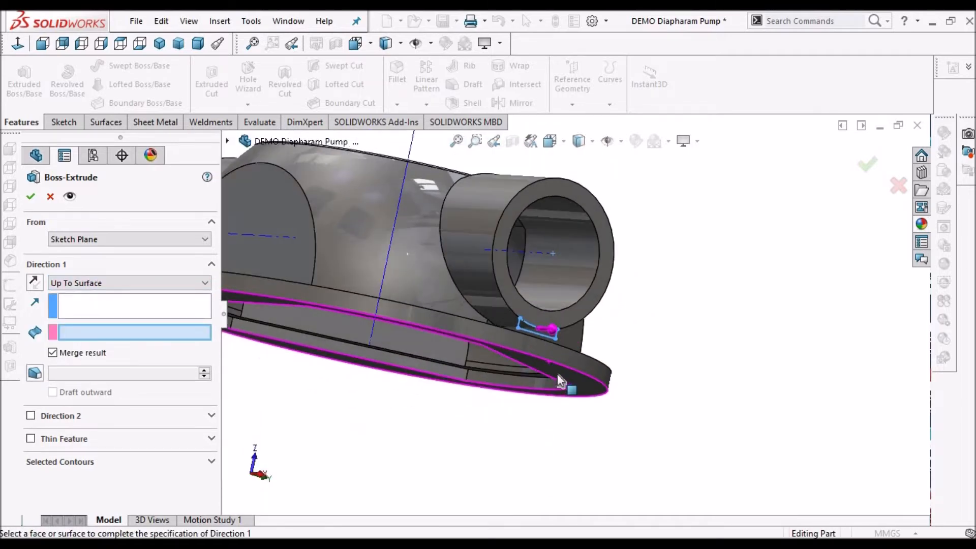
scroll(483, 314, down, 5)
click(583, 273)
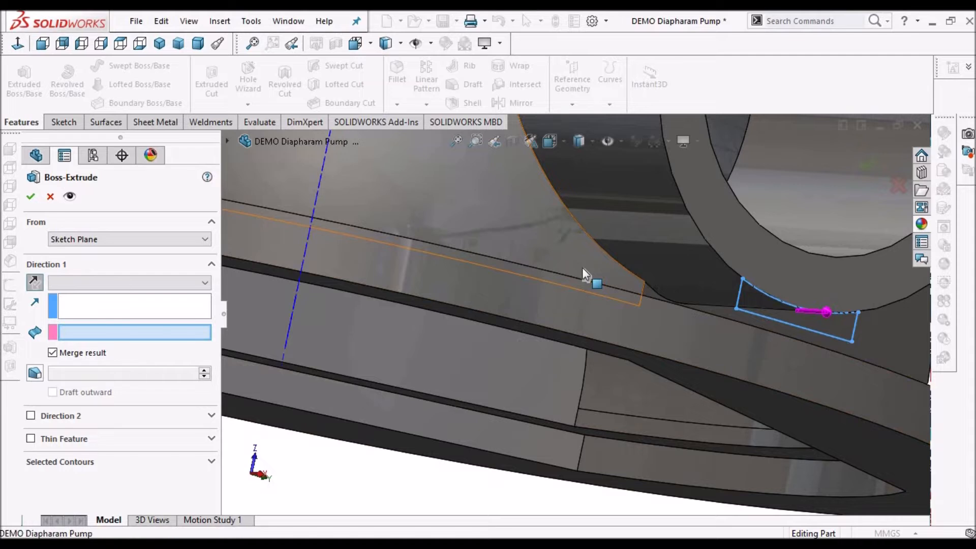
click(31, 197)
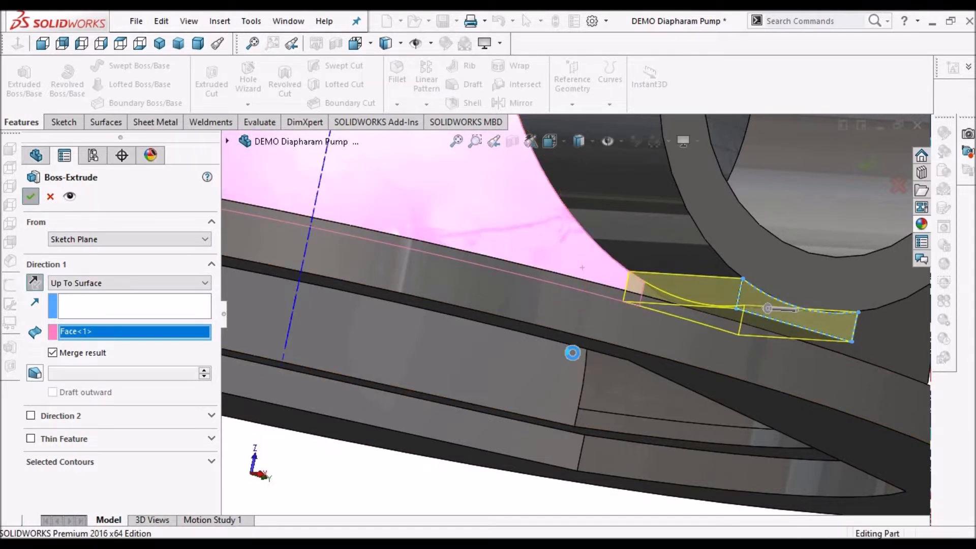
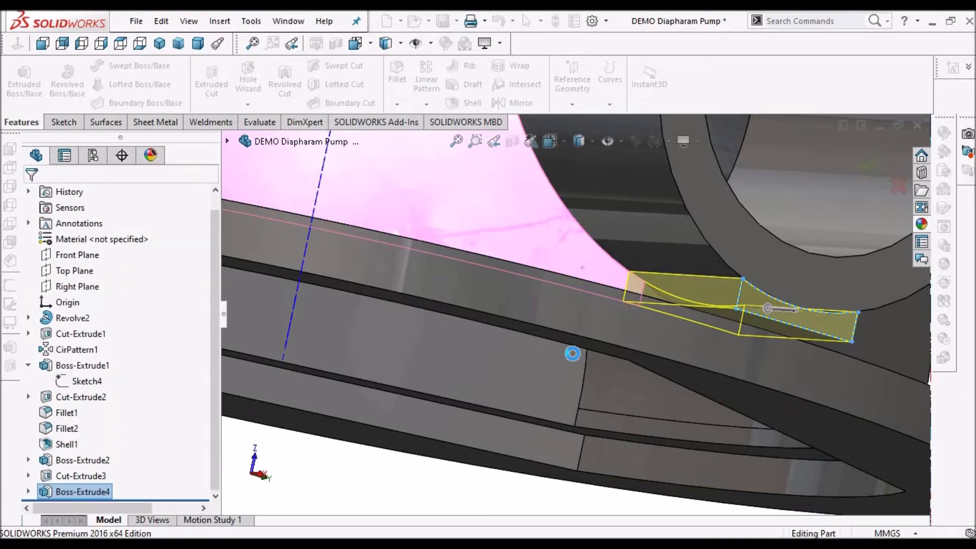
Examine the new connecting block between the port boss and the flange from several angles
scroll(573, 353, up, 3)
scroll(639, 246, up, 4)
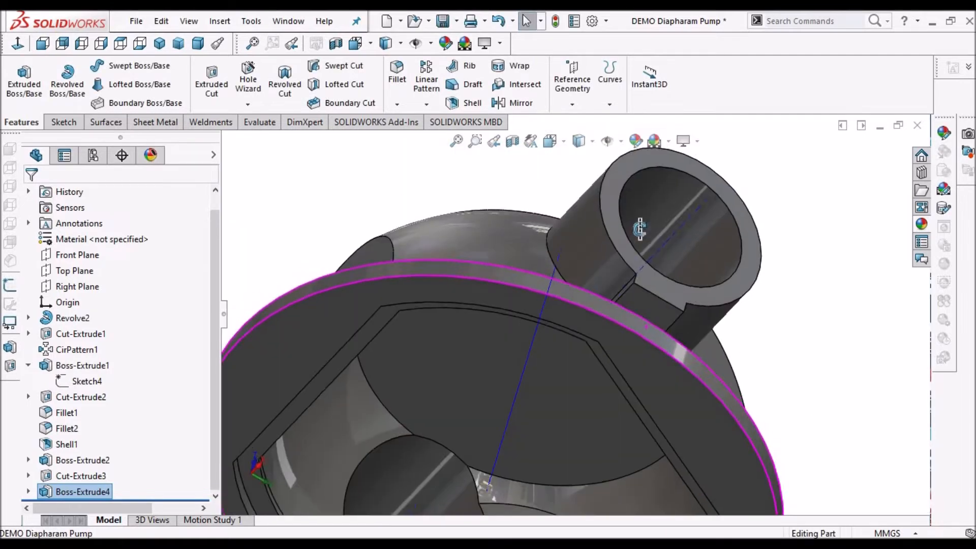
scroll(645, 338, down, 6)
middle_drag(579, 304, 694, 327)
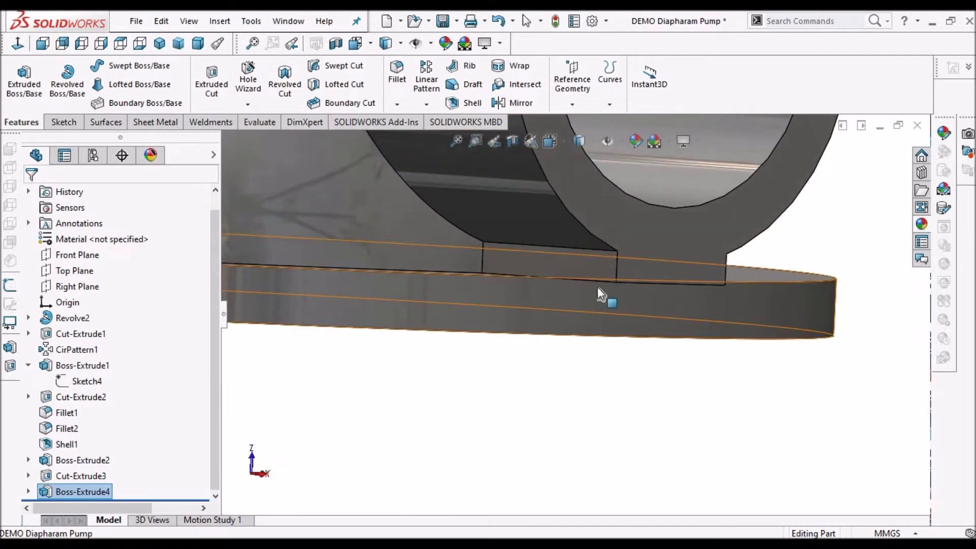
scroll(601, 296, down, 3)
scroll(636, 300, up, 5)
click(83, 489)
key(F2)
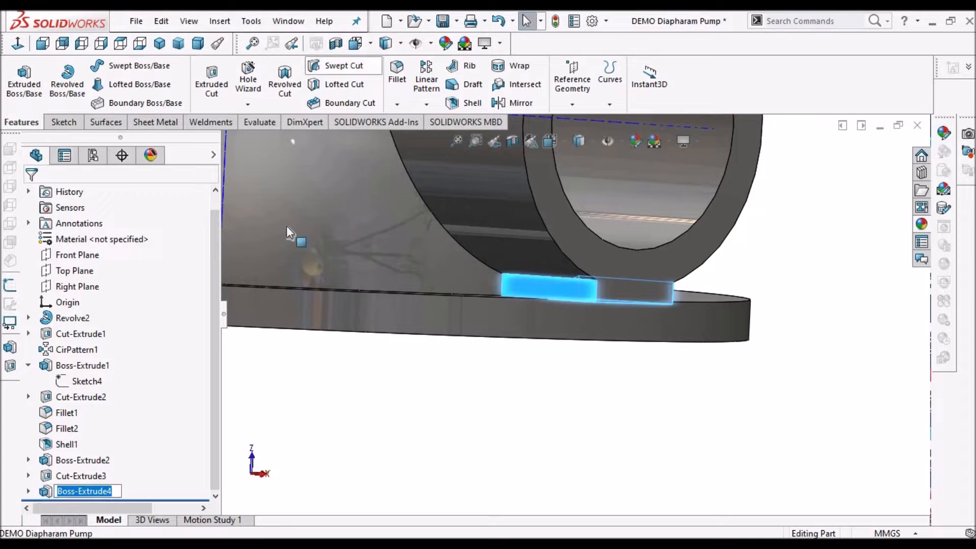
key(Escape)
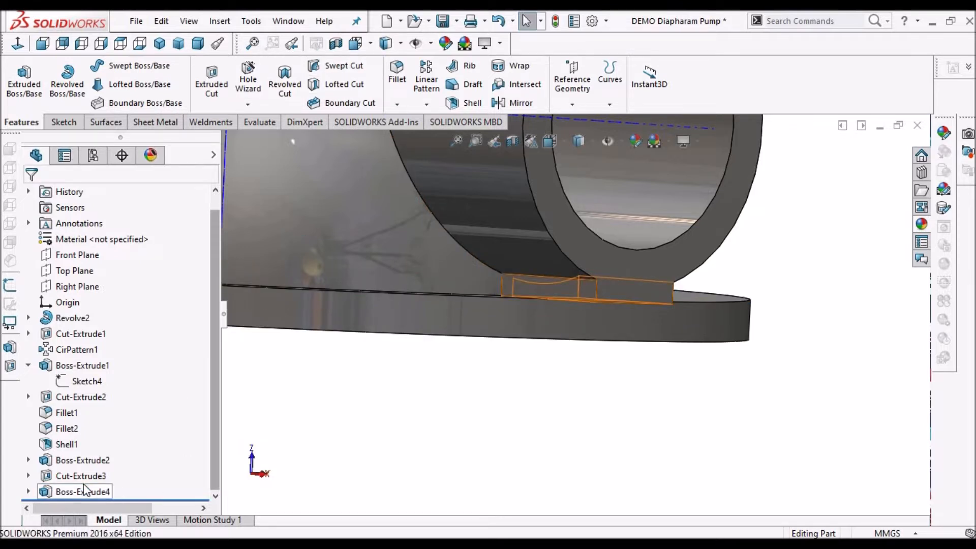
Mirror the connecting block feature about the Right Plane onto the opposite port boss
click(84, 489)
click(427, 104)
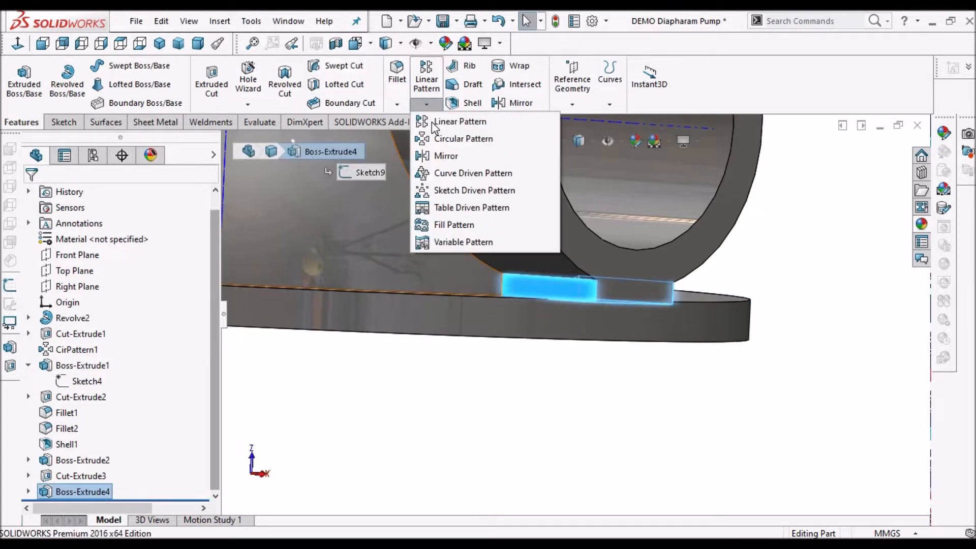
click(448, 155)
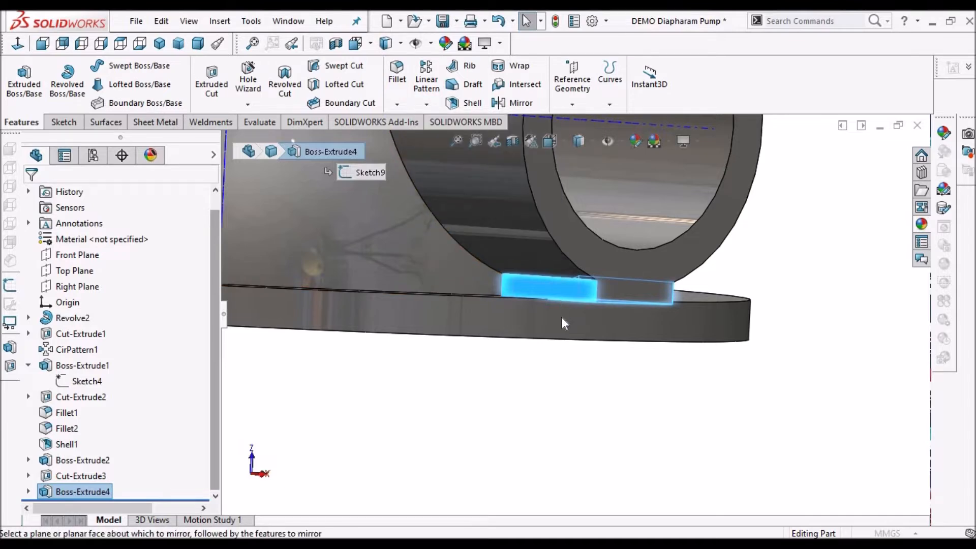
scroll(562, 316, down, 5)
middle_drag(564, 305, 559, 367)
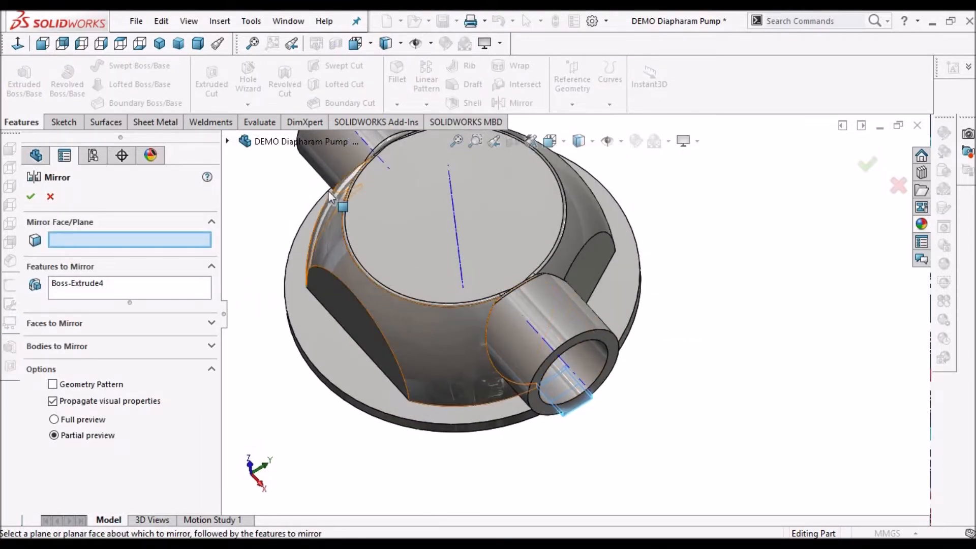
click(226, 141)
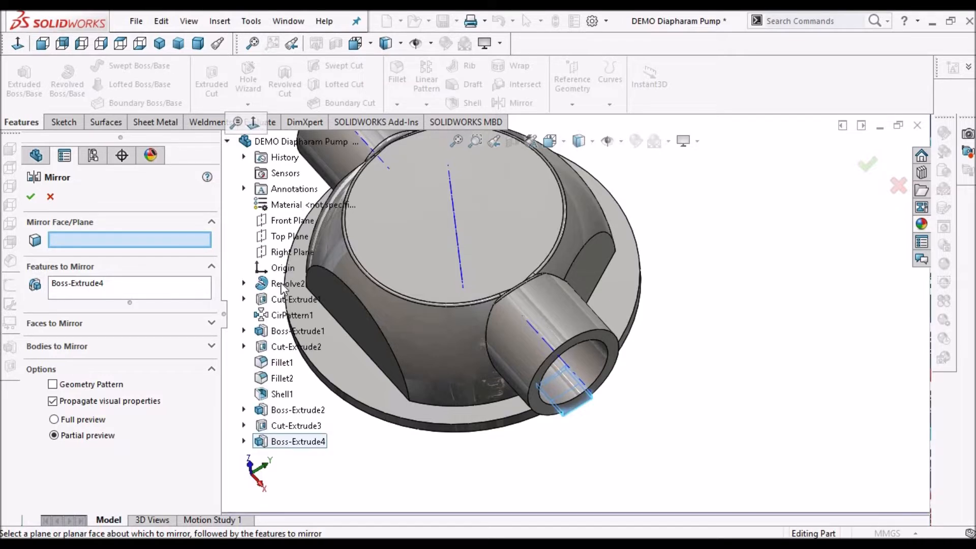
click(283, 253)
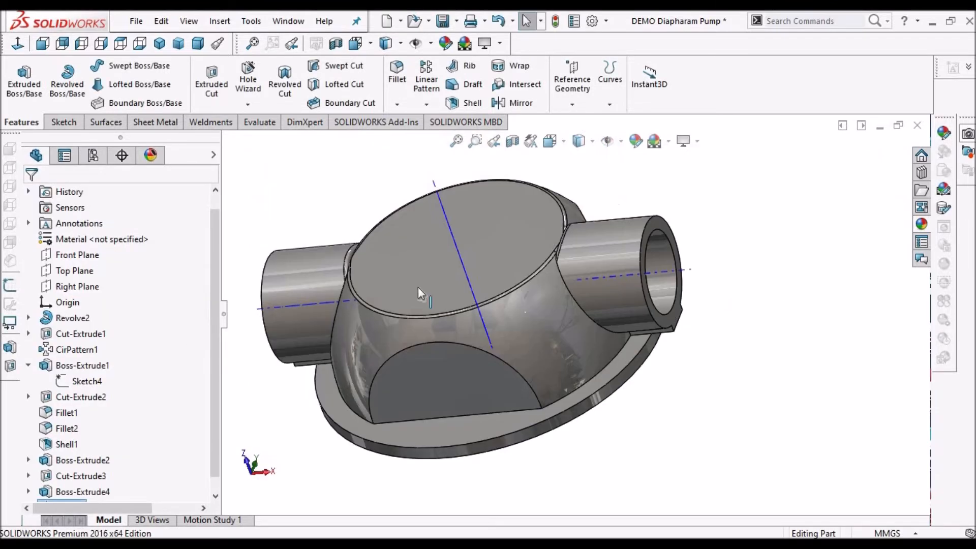
Create a reference plane through the housing's central axis at 45° to the Right Plane with flipped offset, and stretch its outline past the flange
click(198, 44)
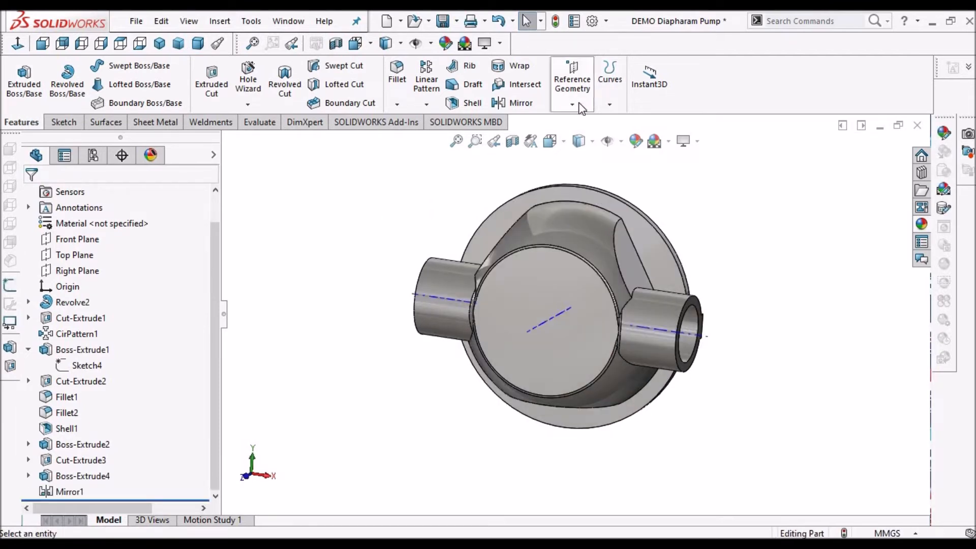
click(574, 105)
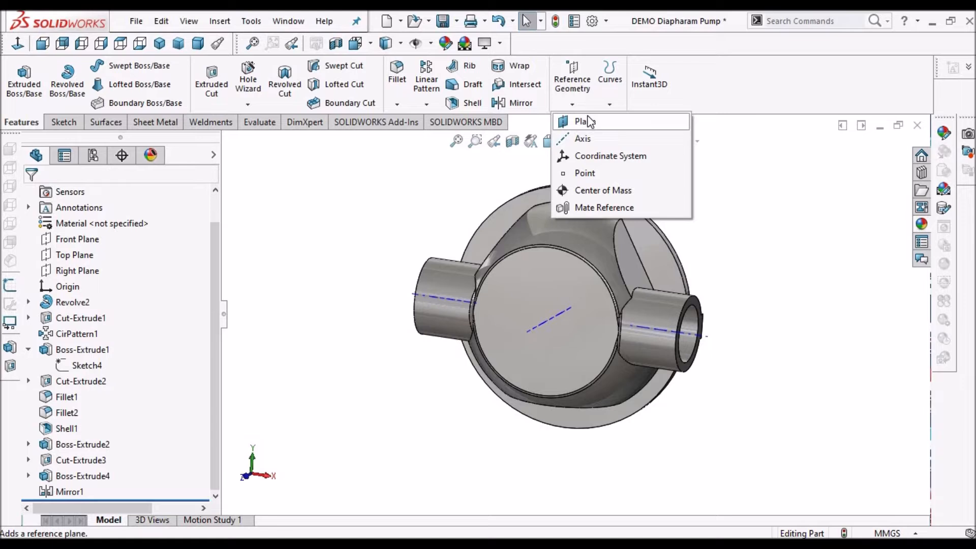
click(584, 122)
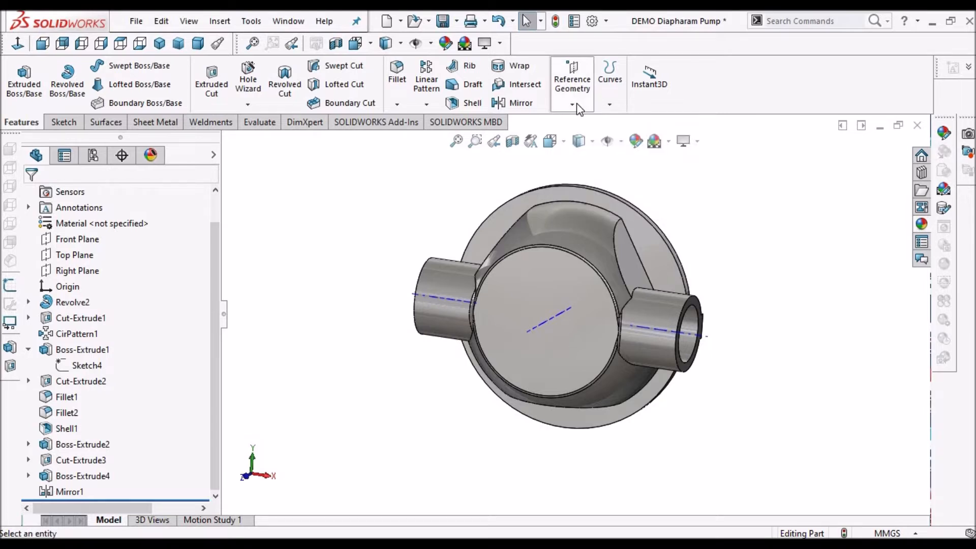
click(576, 103)
click(583, 121)
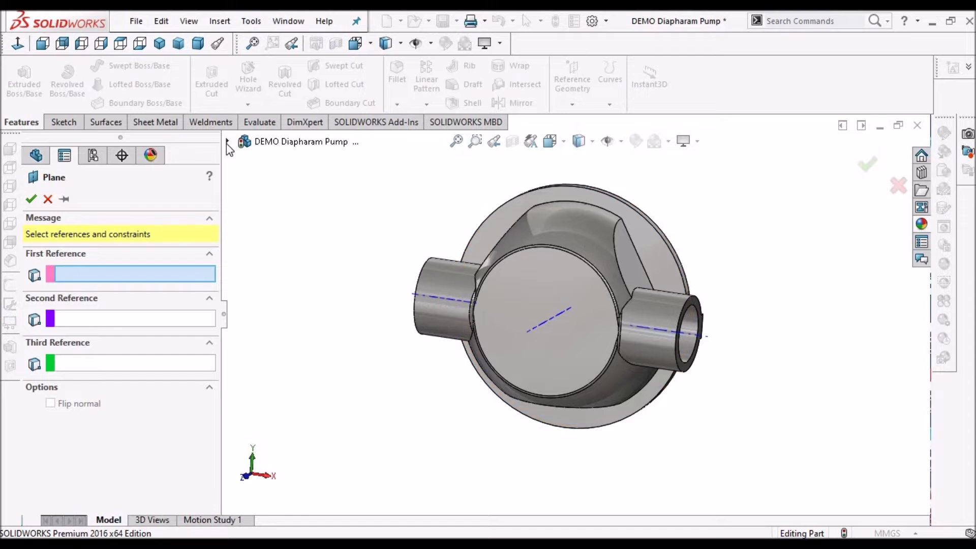
click(226, 142)
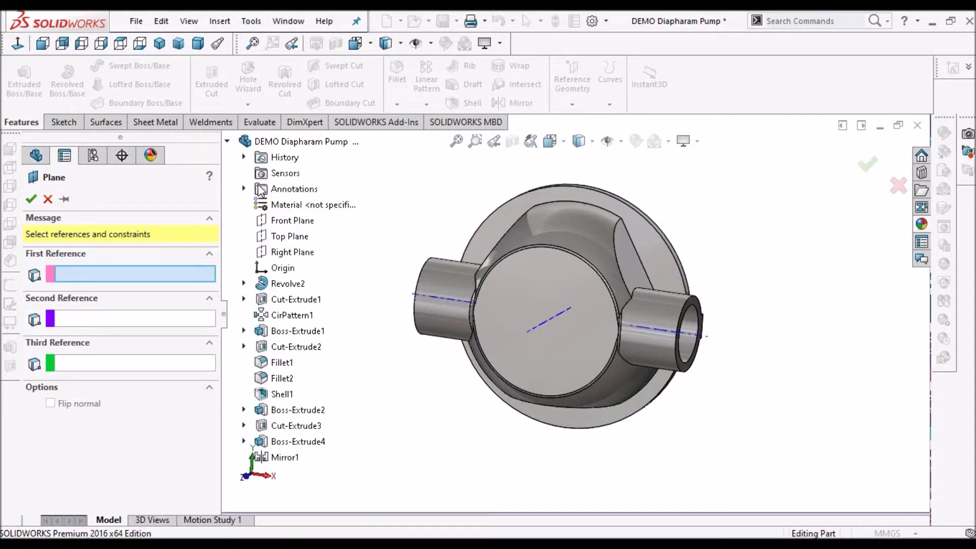
click(293, 253)
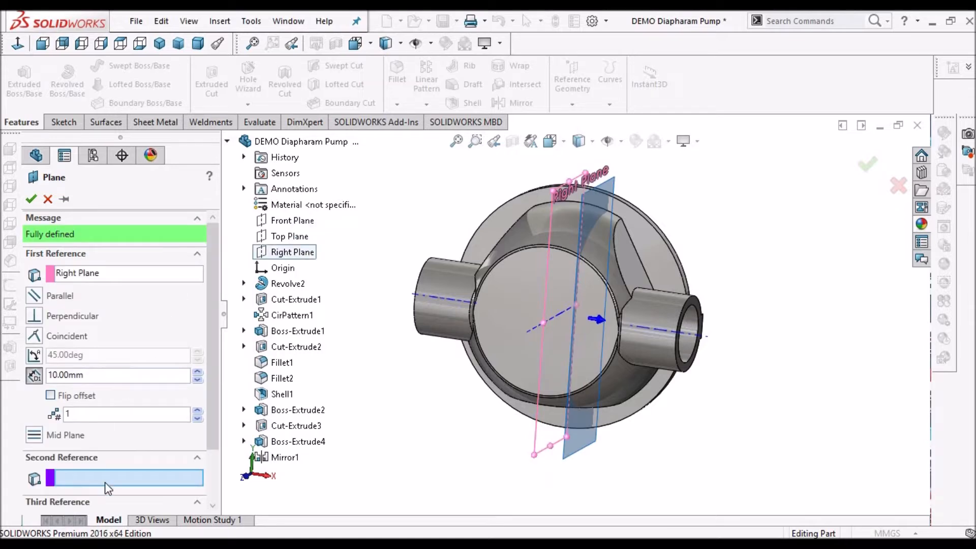
click(552, 318)
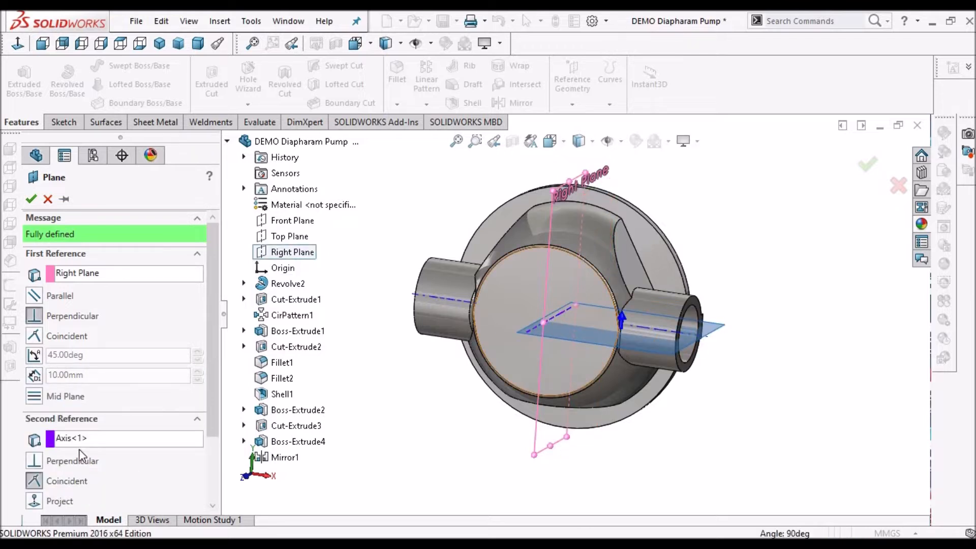
click(34, 356)
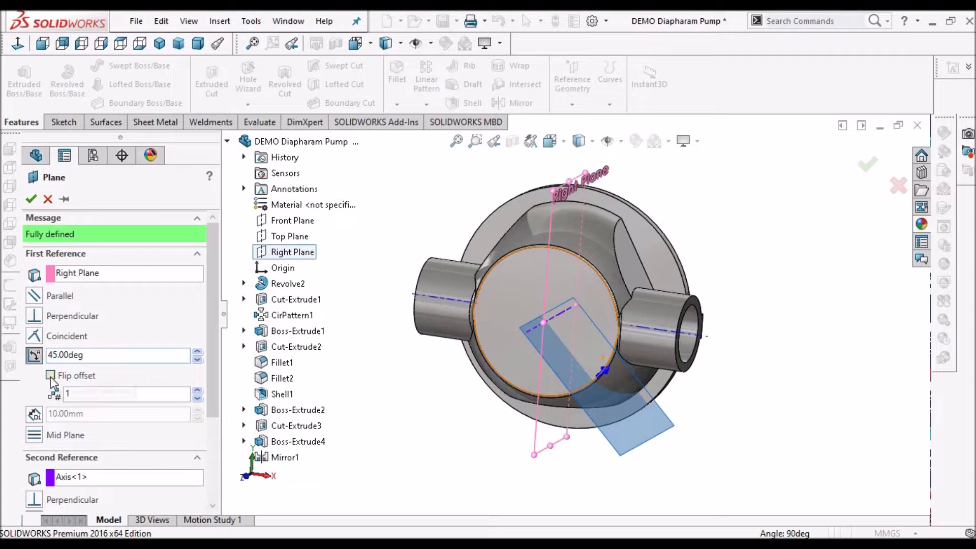
click(51, 376)
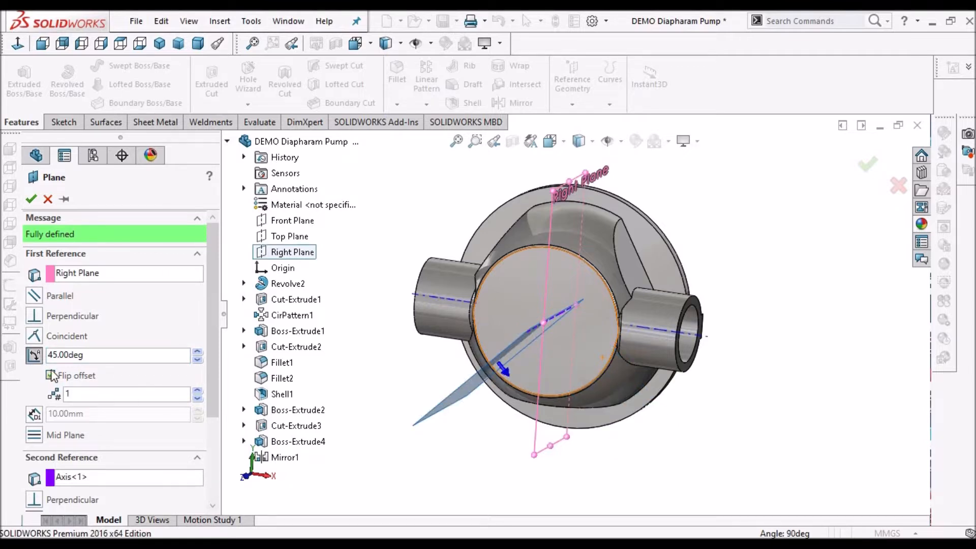
click(31, 200)
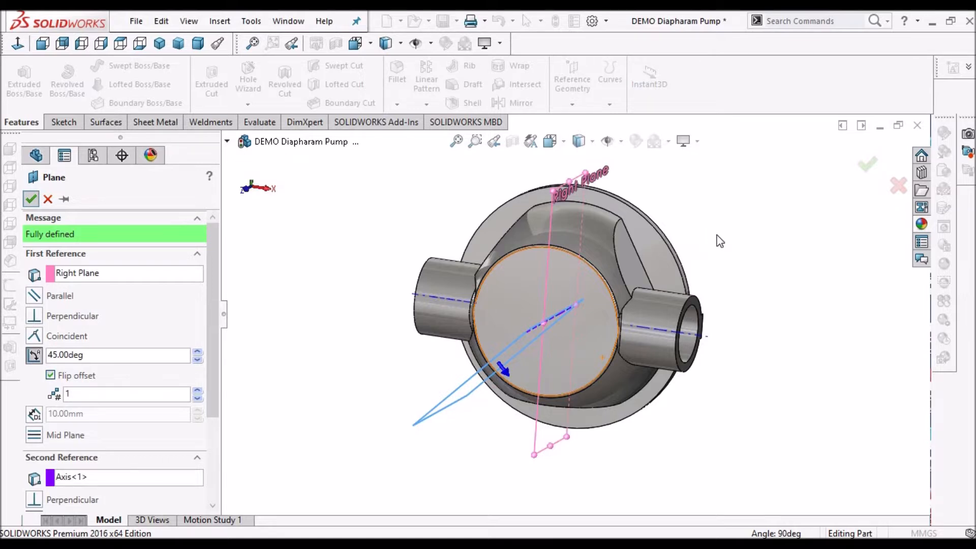
drag(529, 327, 658, 261)
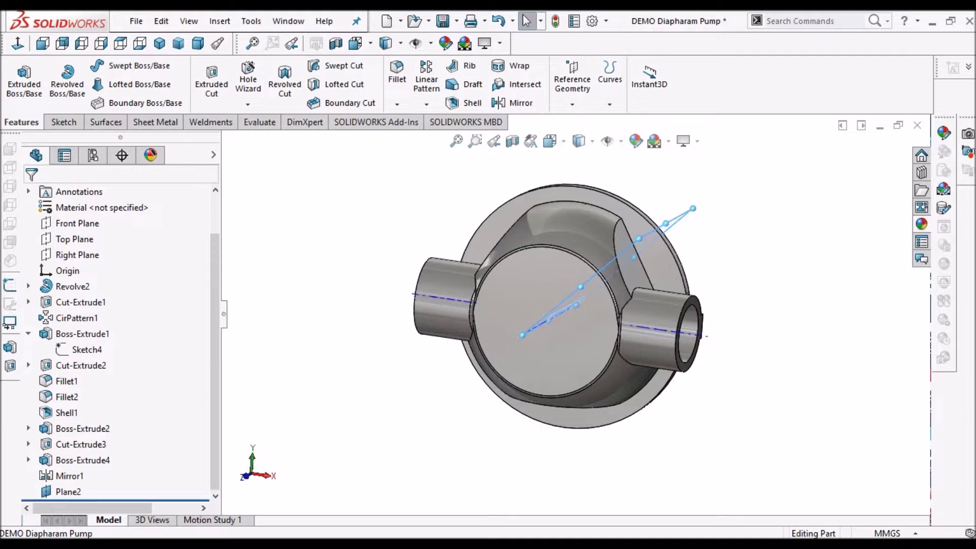
click(750, 252)
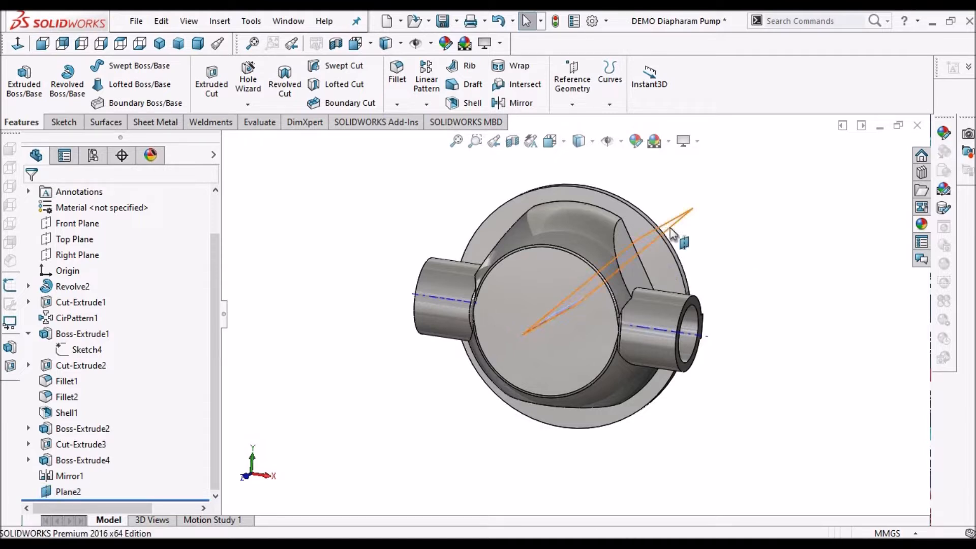
click(670, 227)
click(64, 122)
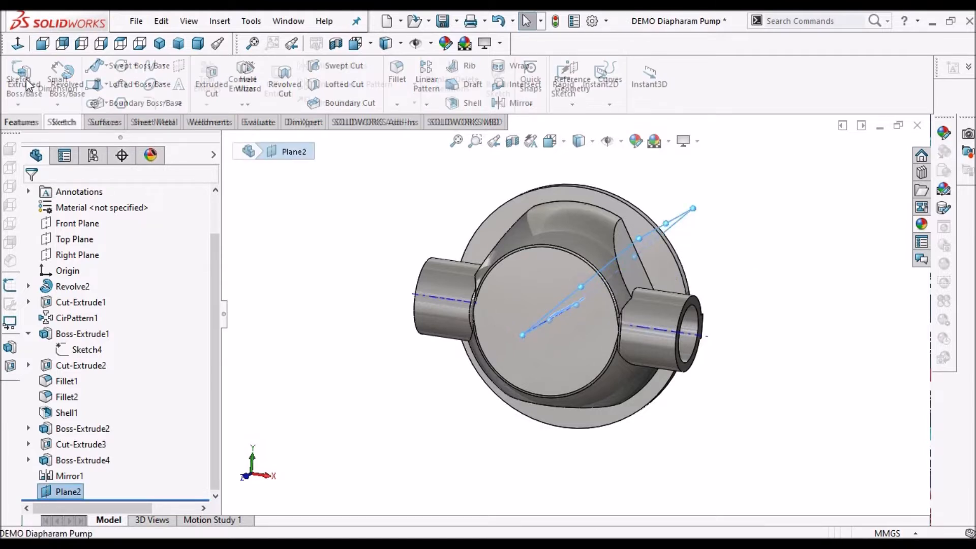
click(19, 73)
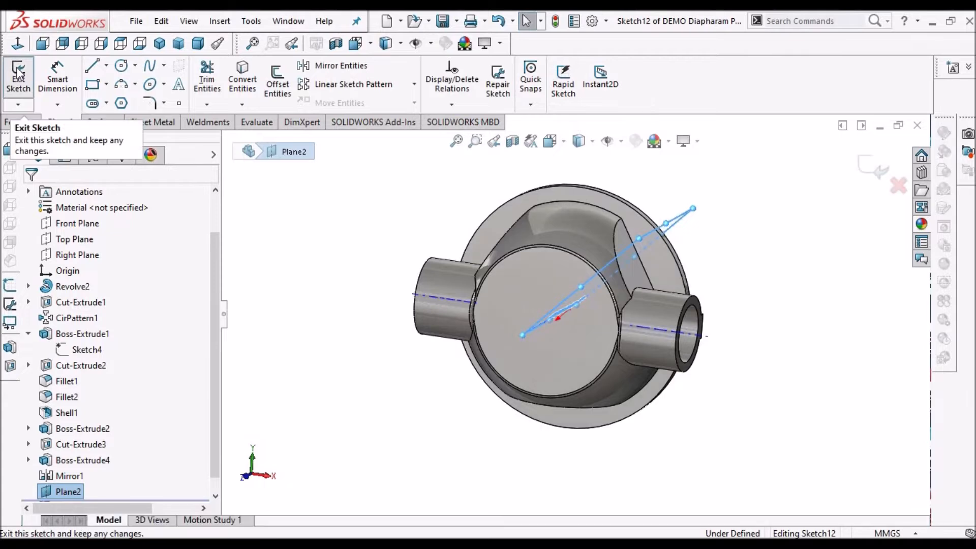
click(19, 74)
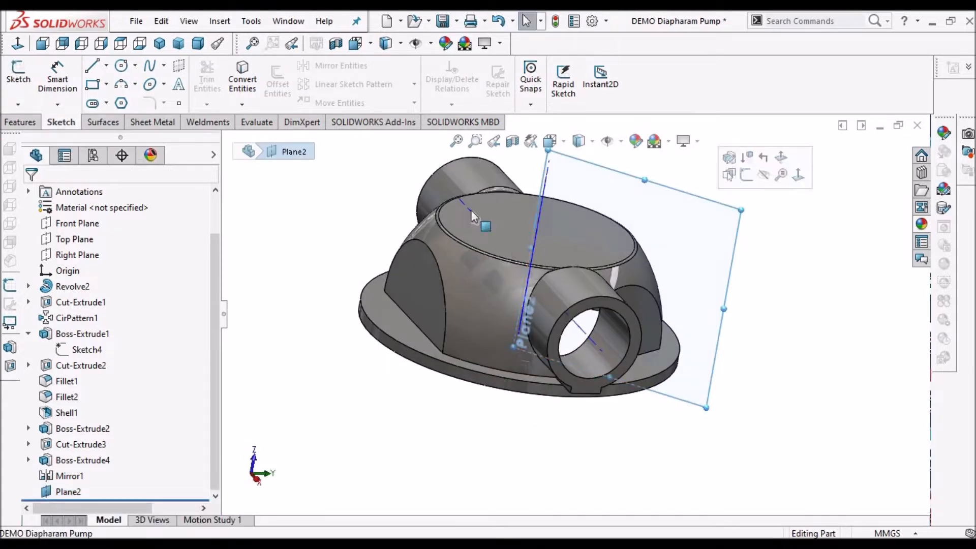
Cut the housing open with a planar section view along the 45° reference plane at 0 mm offset
click(472, 211)
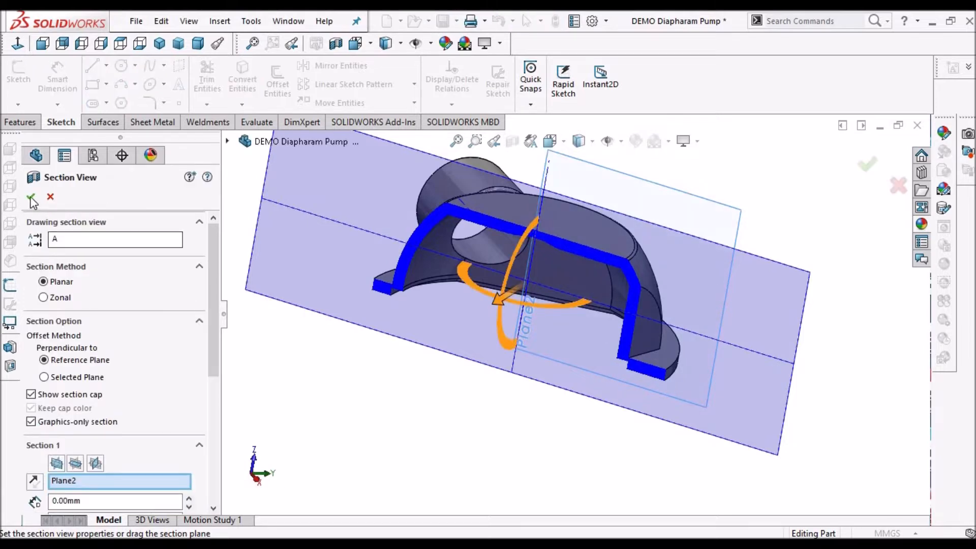
click(31, 198)
scroll(651, 317, down, 8)
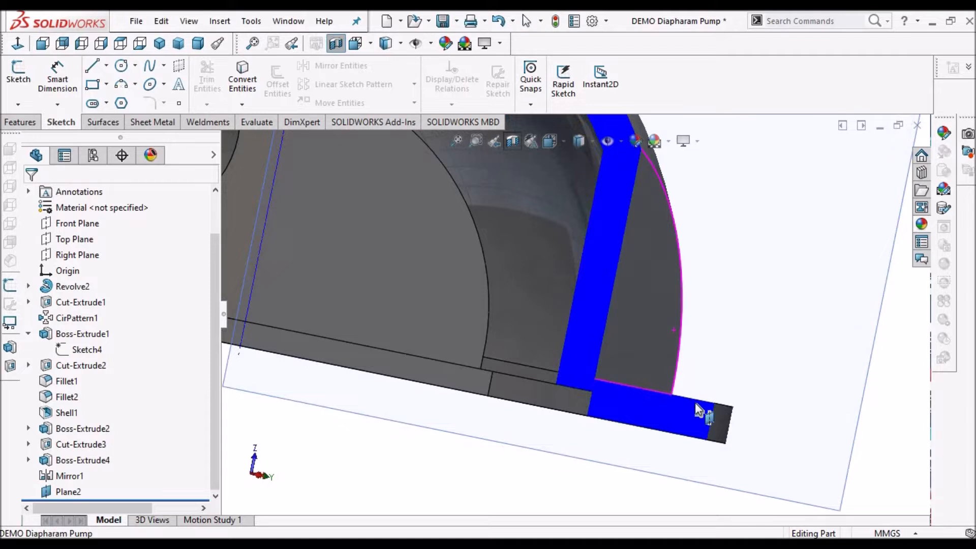
scroll(694, 402, up, 3)
Start a new sketch on the 45° reference plane and orient the view normal to it
click(734, 273)
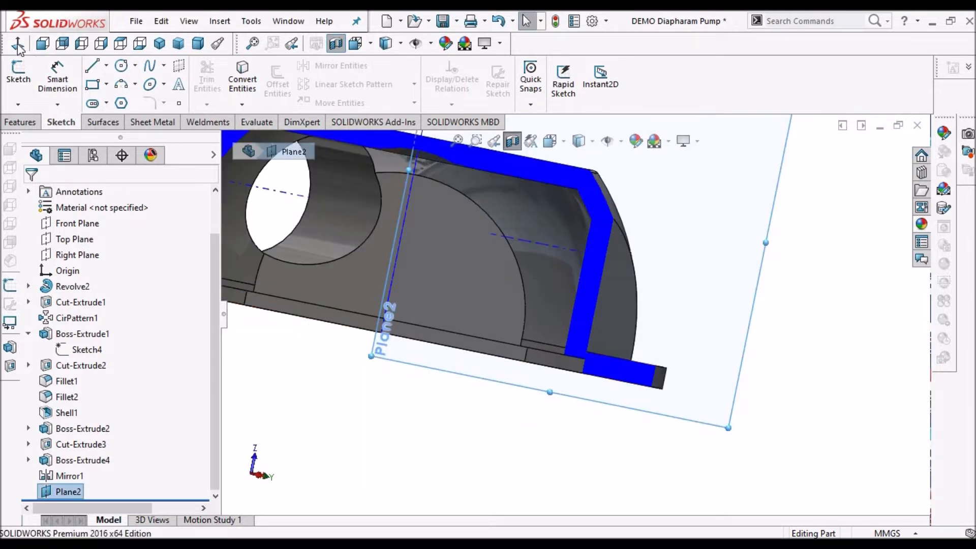
click(15, 75)
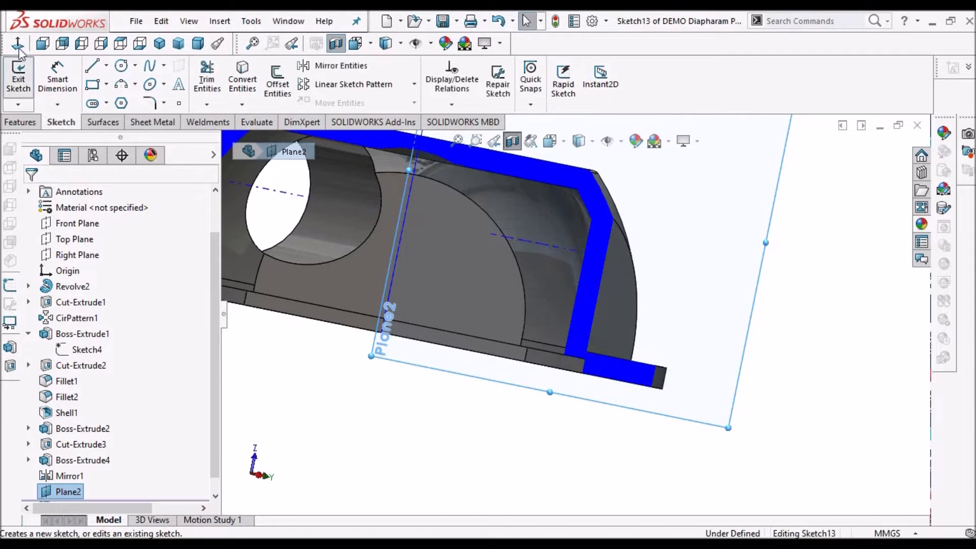
click(18, 45)
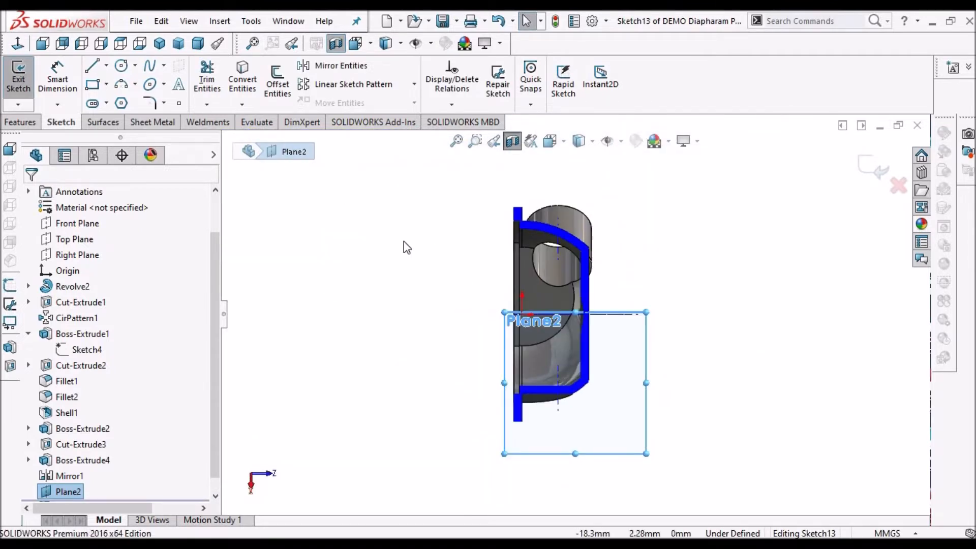
click(390, 215)
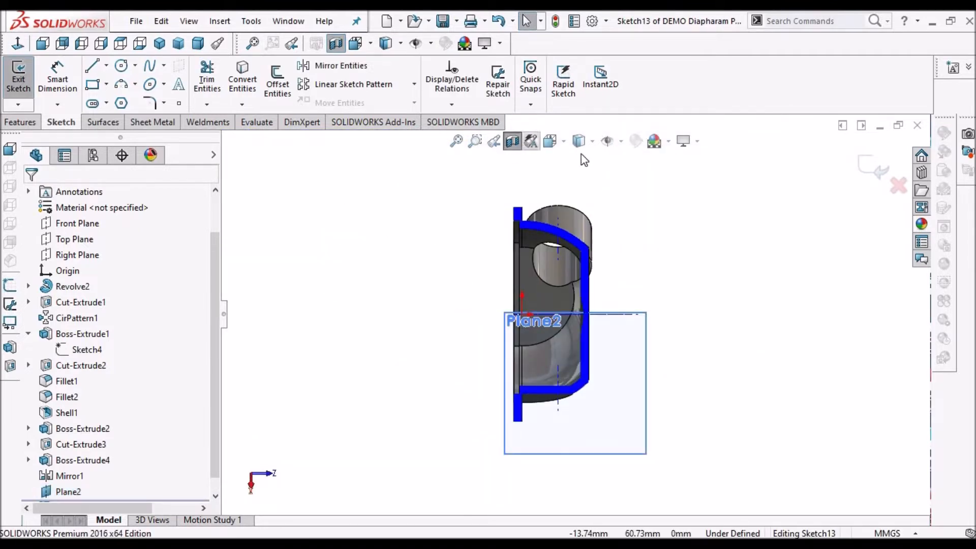
Switch the sectioned housing to wireframe display and show the corner between its wall and the rim flange
click(590, 141)
click(580, 242)
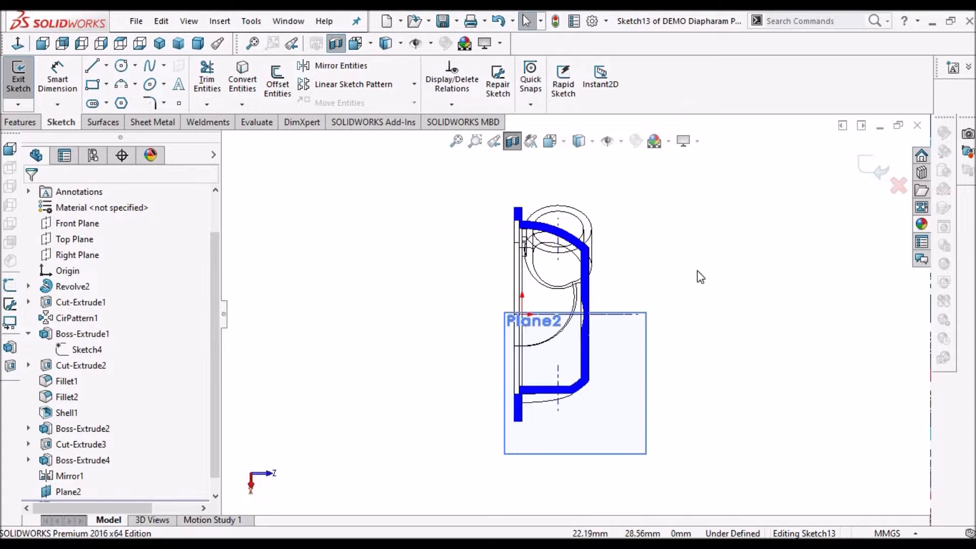
scroll(638, 350, down, 5)
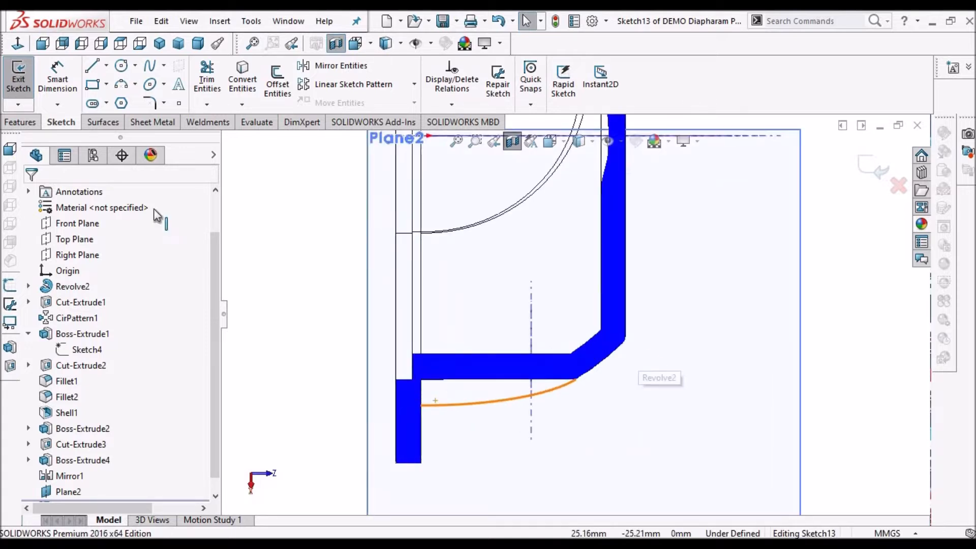
Sketch a diagonal line from the flange face to the outer edge of the housing wall in the section view
click(91, 67)
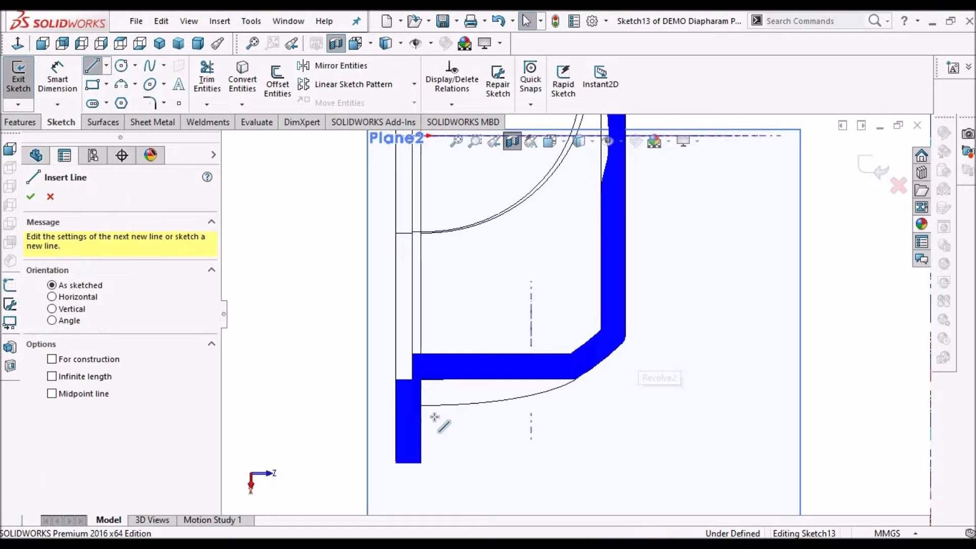
scroll(427, 422, down, 1)
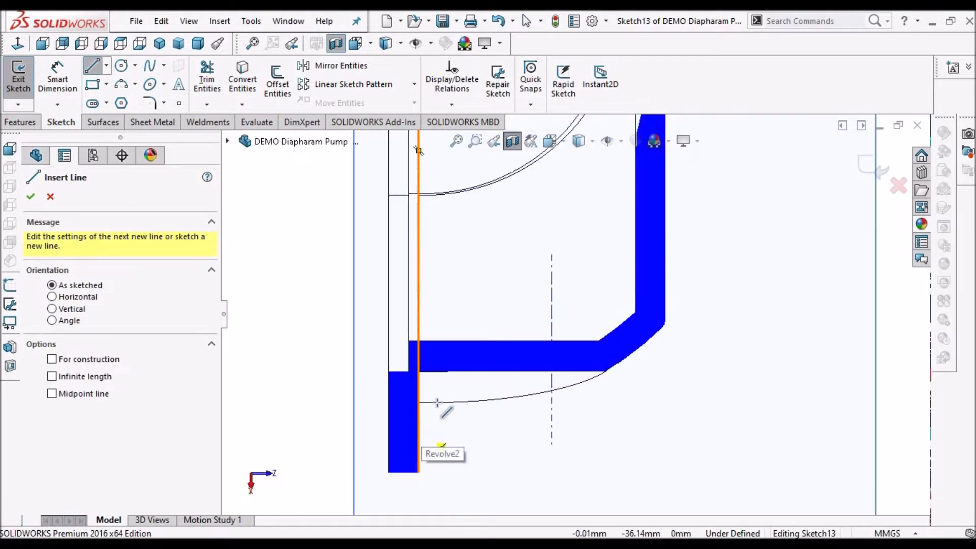
click(418, 435)
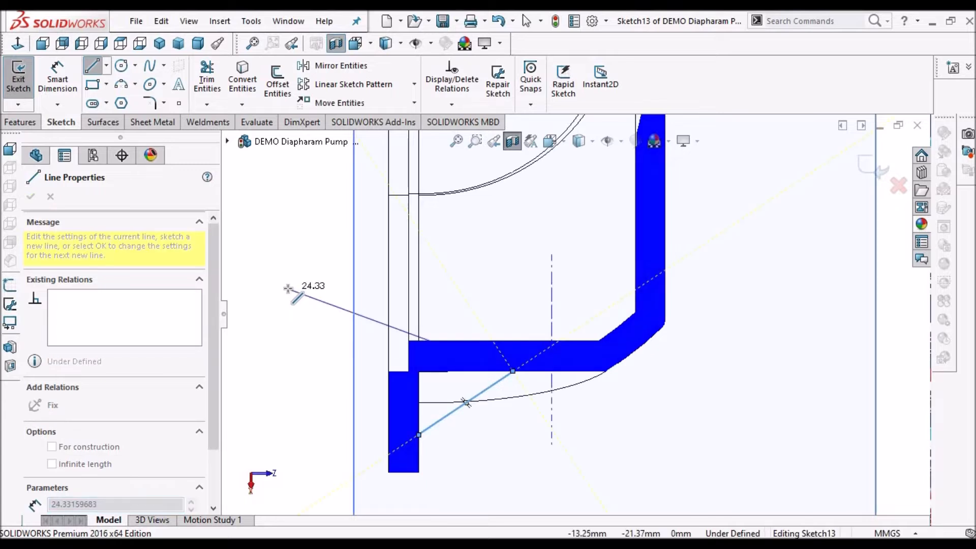
right_click(294, 297)
click(307, 299)
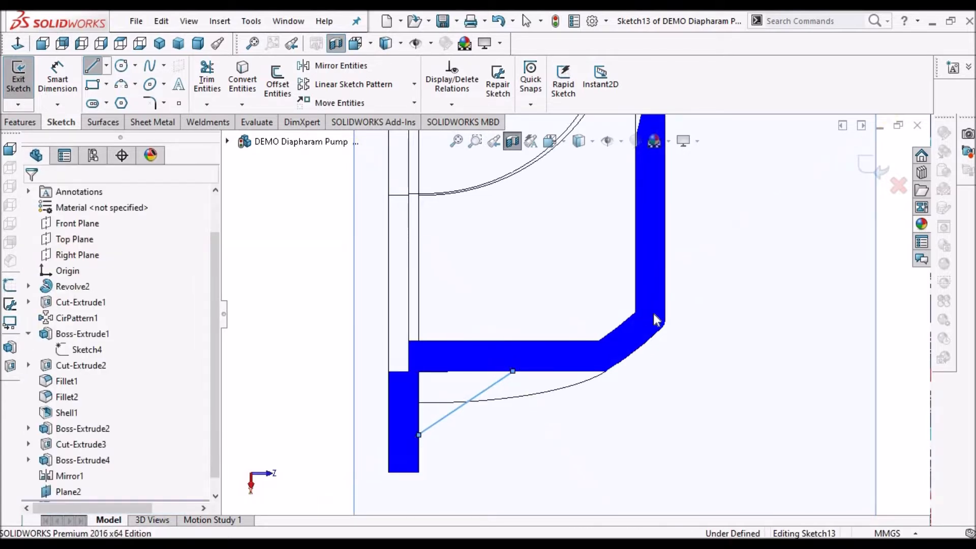
scroll(509, 362, up, 1)
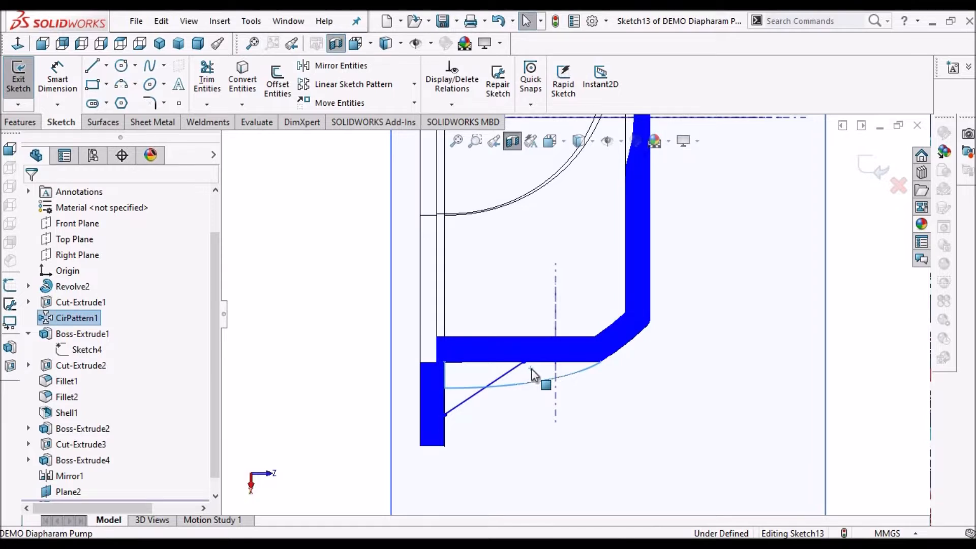
click(523, 361)
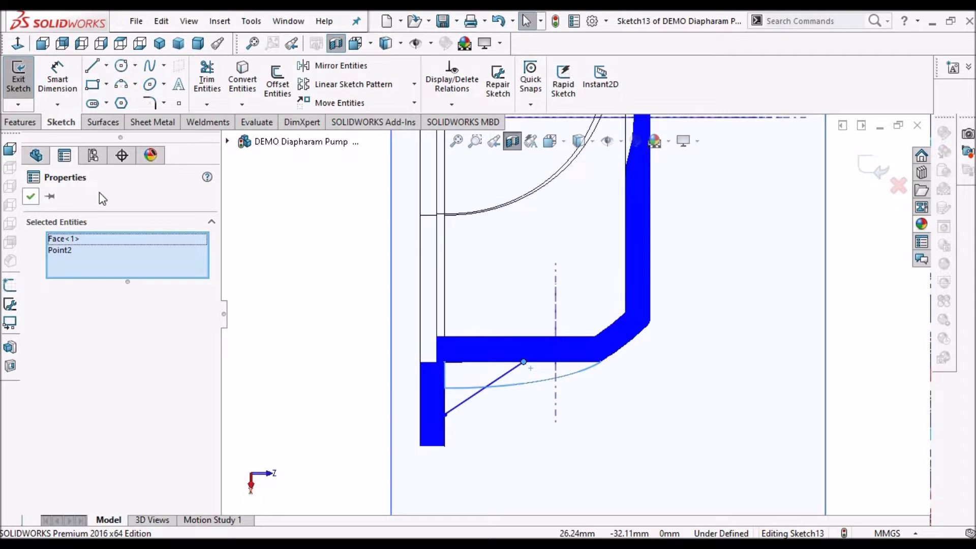
click(31, 197)
Create a rib from the diagonal line, 2 mm thick on both sides, parallel to the sketch, with the material side flipped toward the housing
click(21, 122)
click(463, 66)
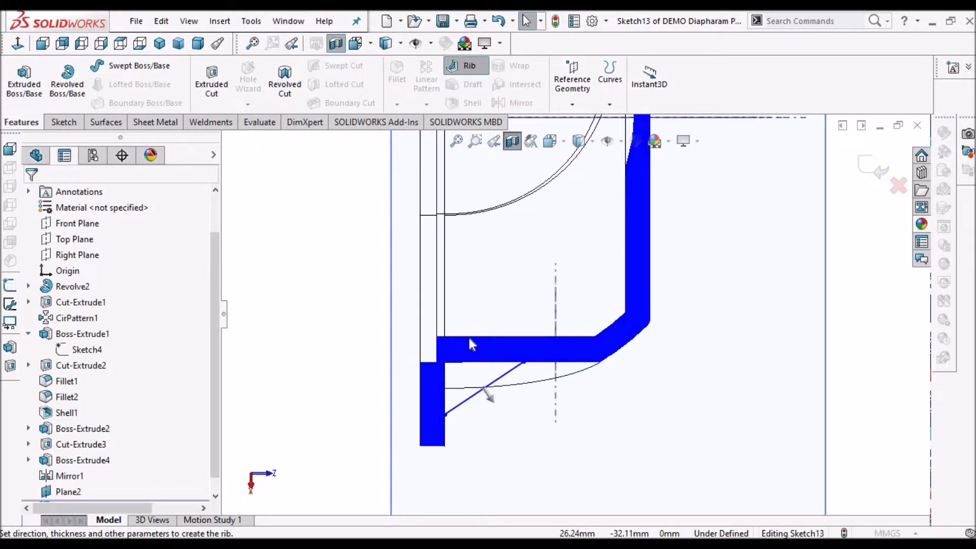
click(76, 315)
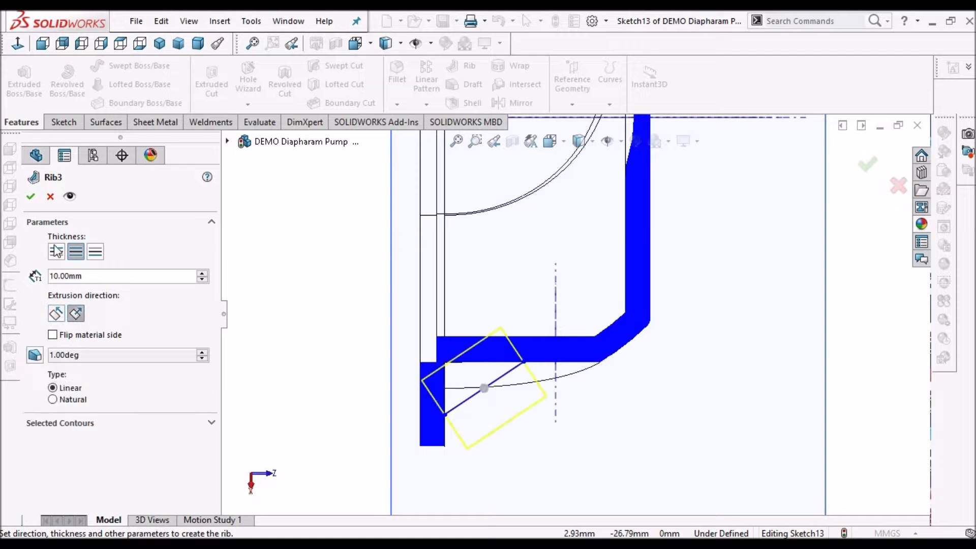
click(59, 315)
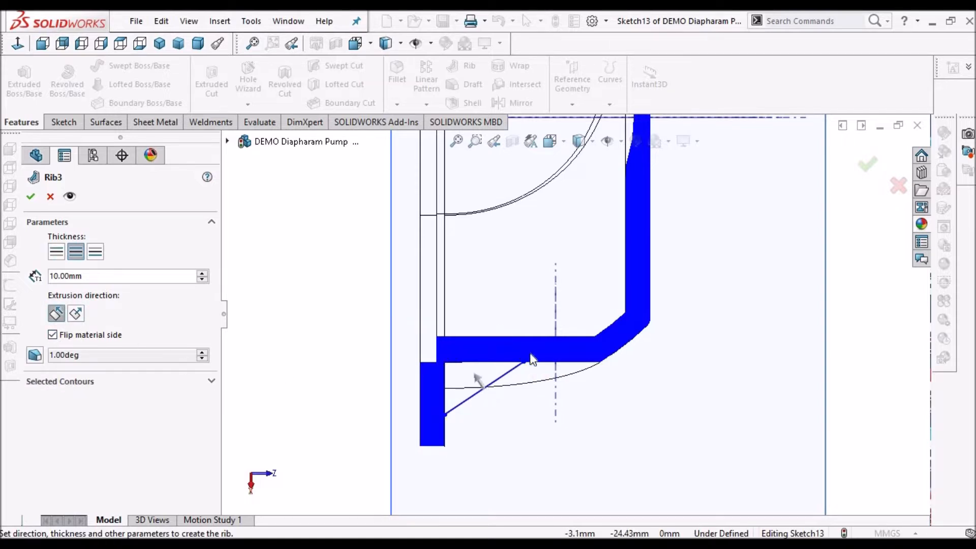
scroll(530, 356, up, 1)
middle_drag(495, 279, 471, 235)
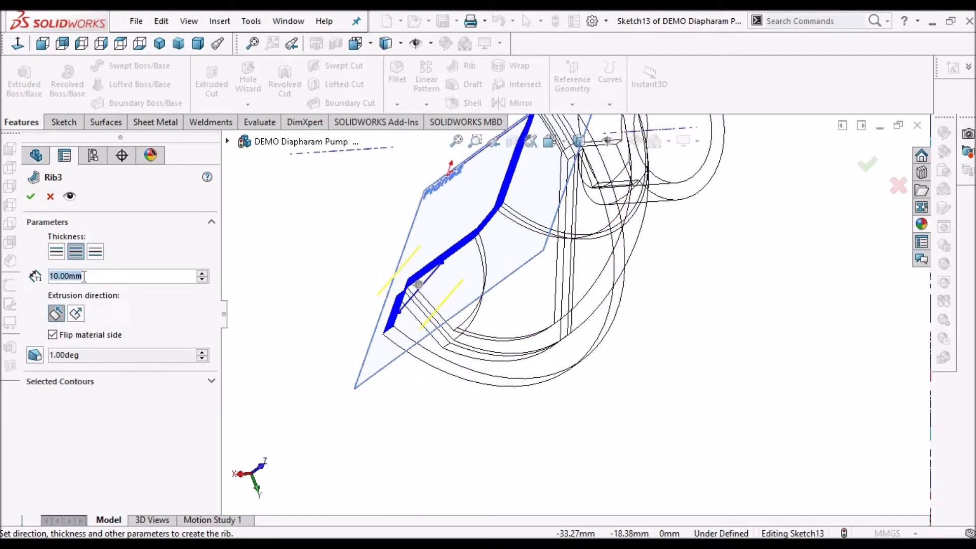
text(2)
key(Return)
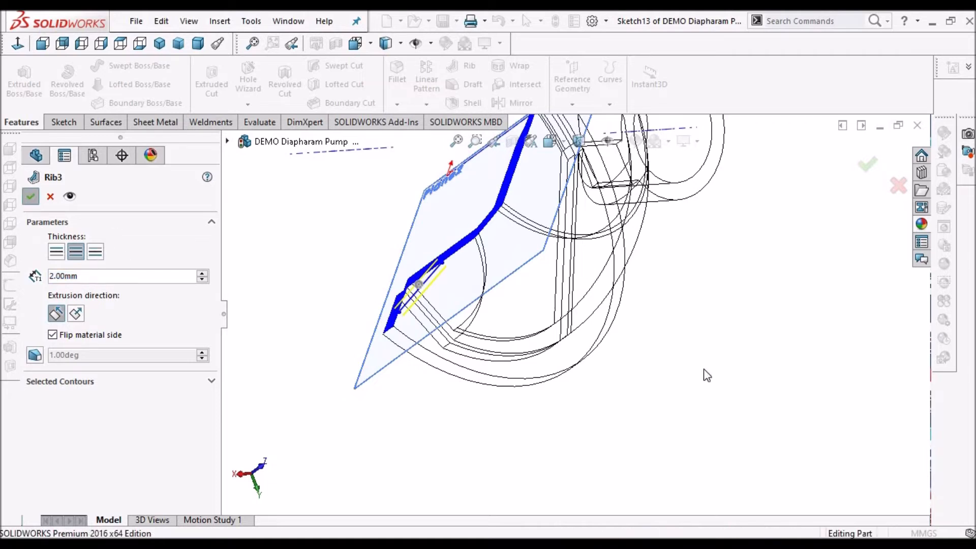
key(Return)
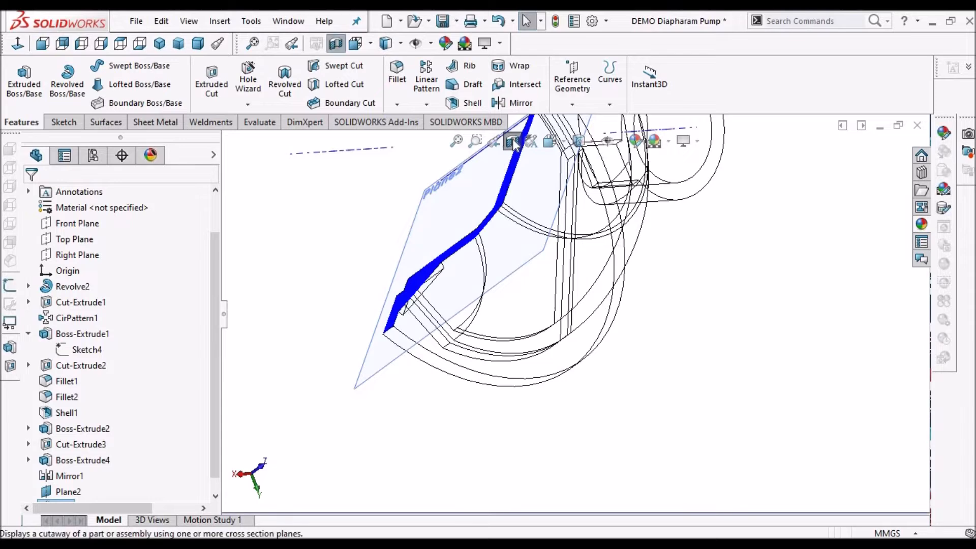
Turn off the section view and display the model shaded with edges
click(514, 142)
click(579, 155)
click(585, 166)
Examine the new rib between the flange and the housing wall from several angles
middle_drag(569, 252, 574, 361)
scroll(579, 302, down, 6)
middle_drag(576, 265, 508, 265)
scroll(741, 364, down, 4)
mouse_move(742, 364)
middle_down()
mouse_move(675, 331)
mouse_move(702, 398)
mouse_move(723, 357)
mouse_move(676, 330)
mouse_move(697, 382)
middle_up()
click(697, 383)
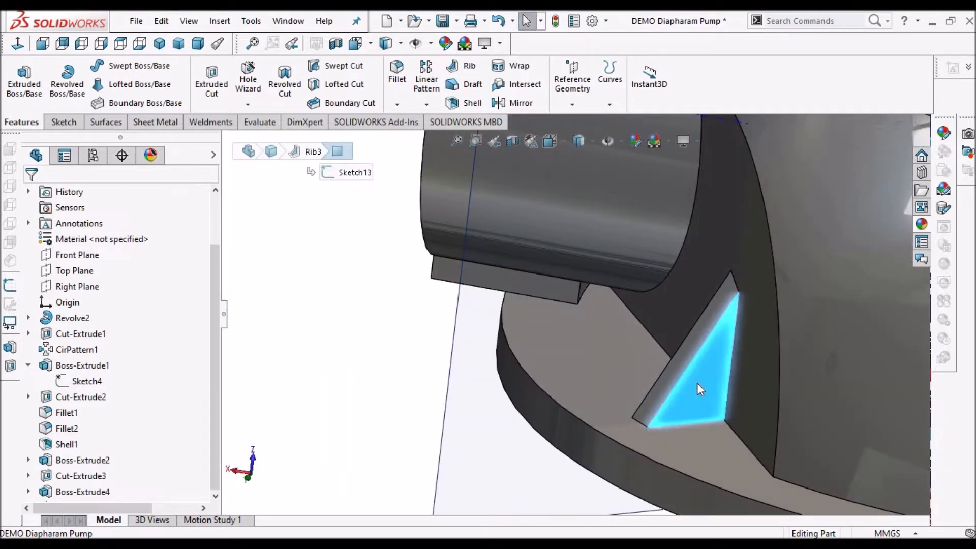
scroll(697, 383, up, 3)
click(476, 414)
scroll(640, 339, up, 4)
middle_drag(639, 340, 532, 470)
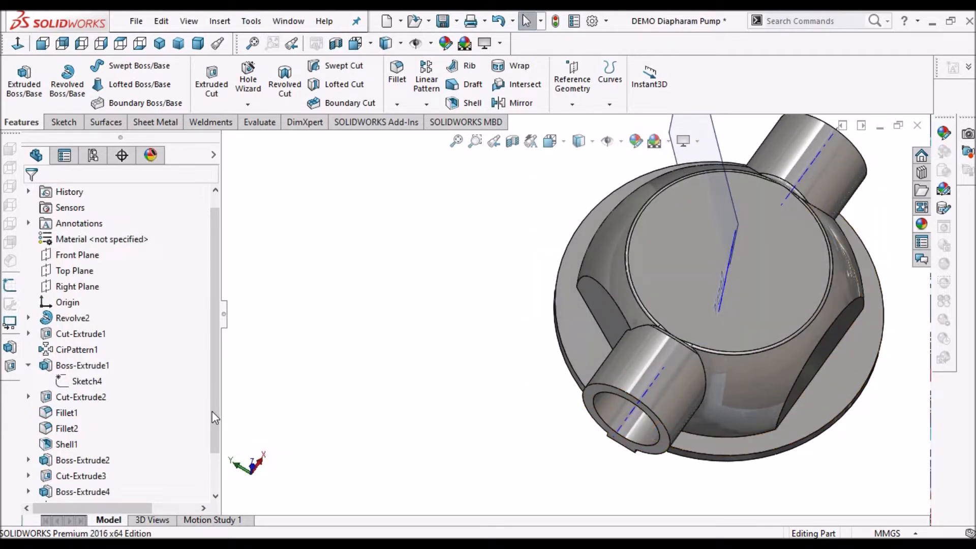
Mirror the rib feature about the Right Plane, working in the dimetric view
click(198, 44)
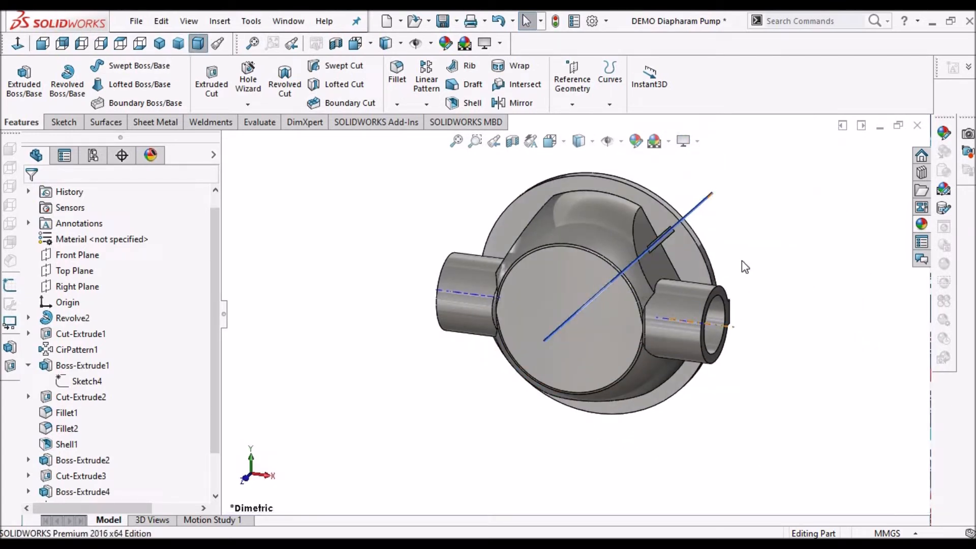
scroll(215, 483, down, 1)
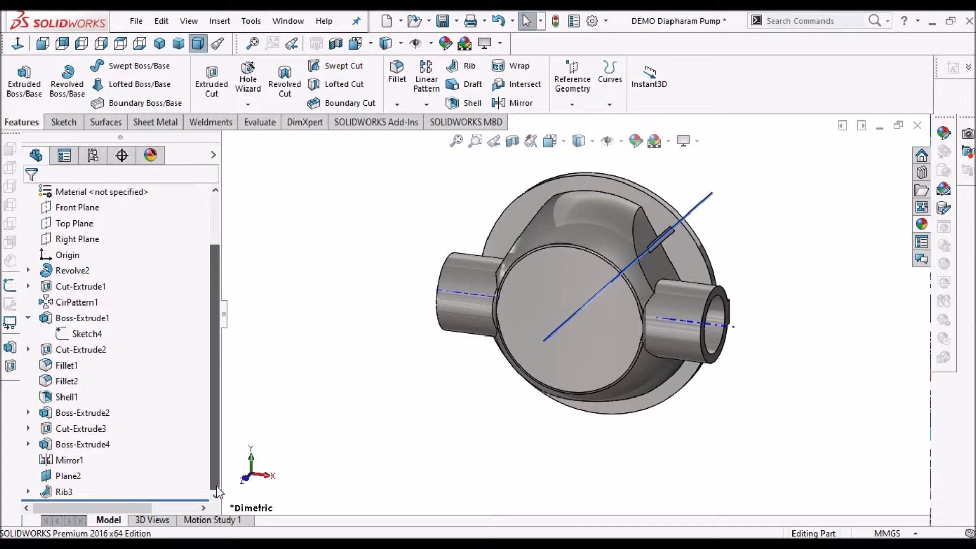
click(64, 491)
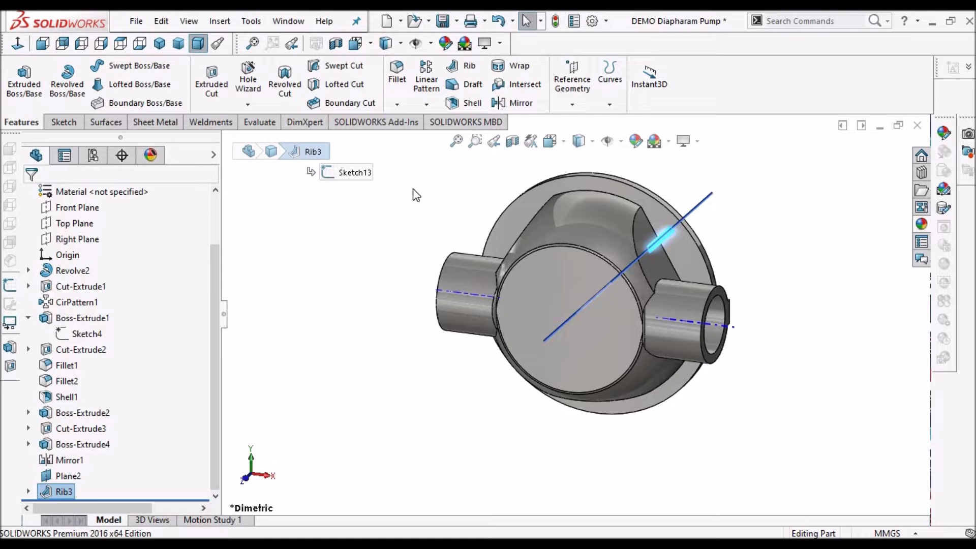
click(424, 105)
click(442, 152)
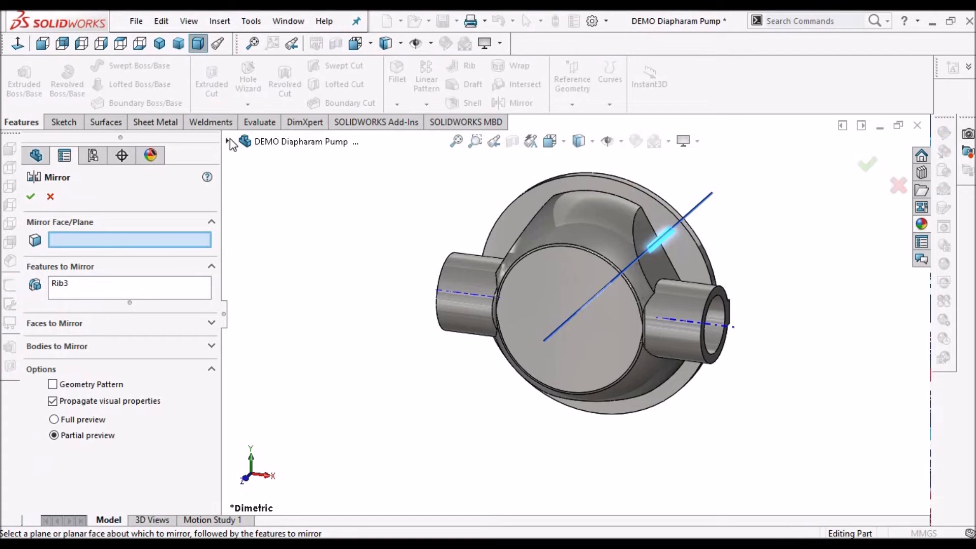
click(228, 141)
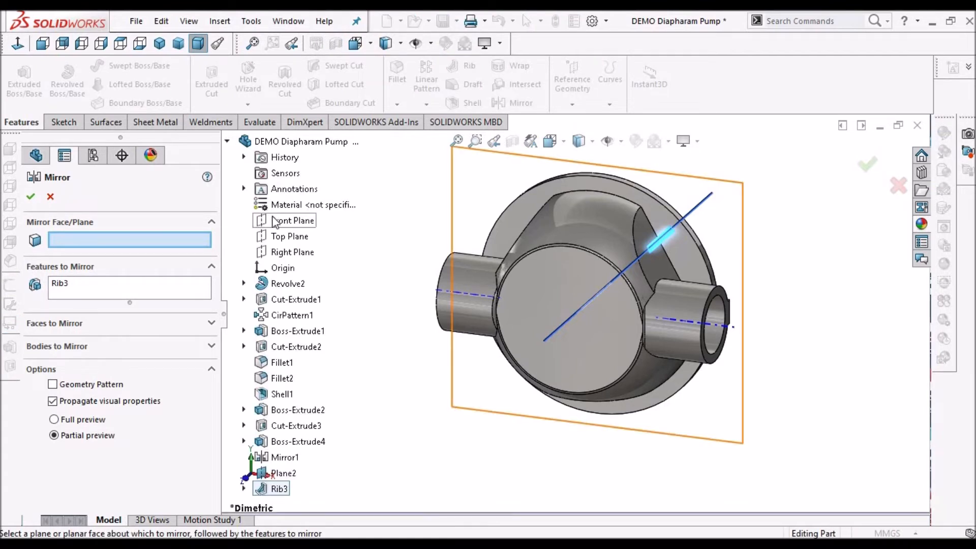
click(292, 252)
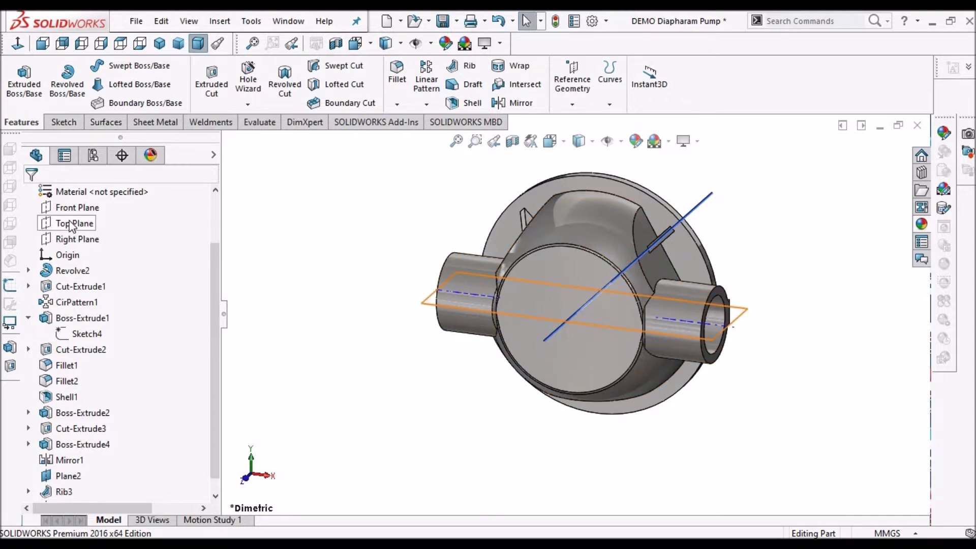
Create a reference plane offset 5 mm from the Right Plane
click(73, 239)
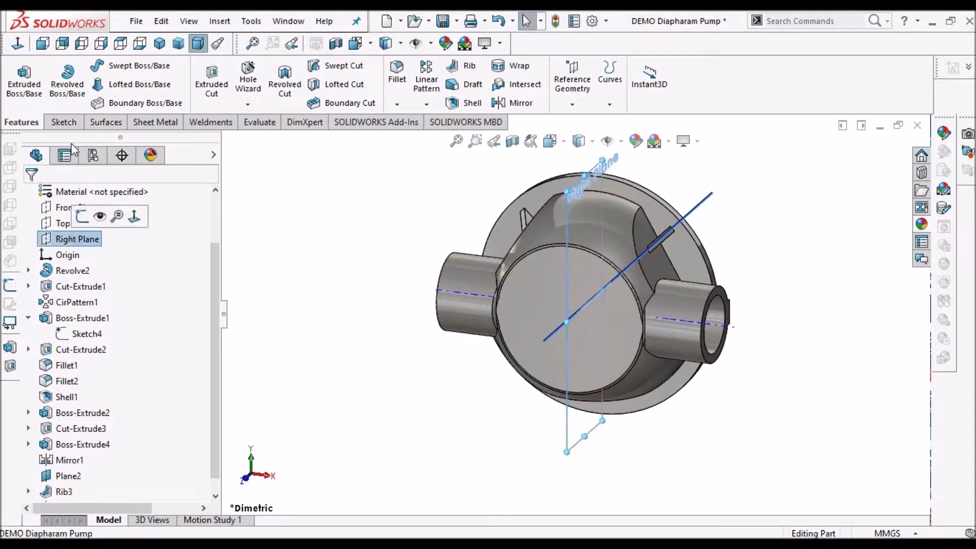
click(572, 104)
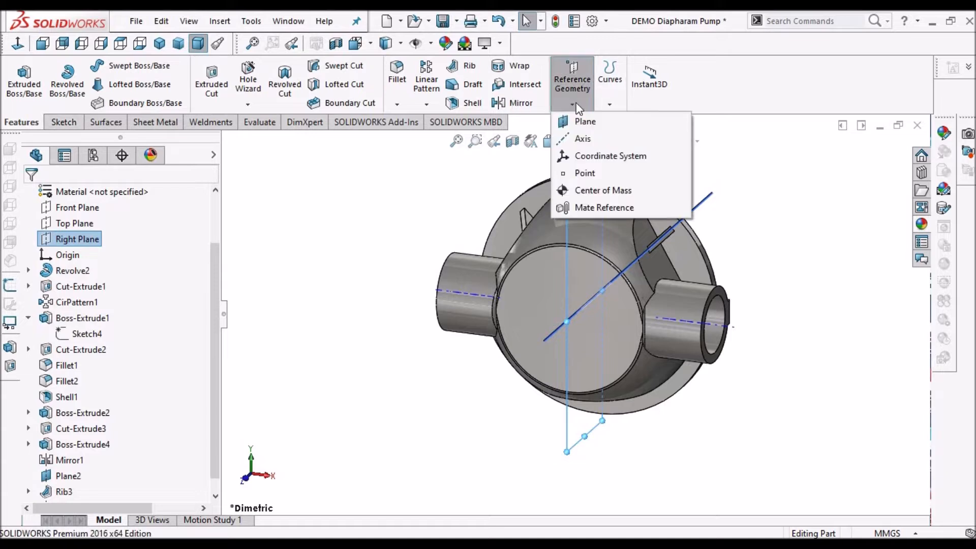
click(584, 122)
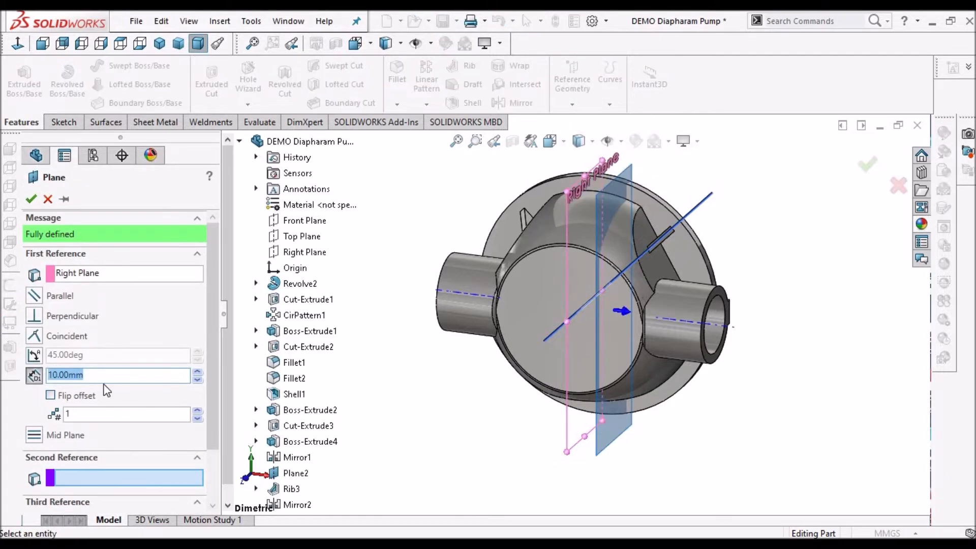
text(5)
key(Return)
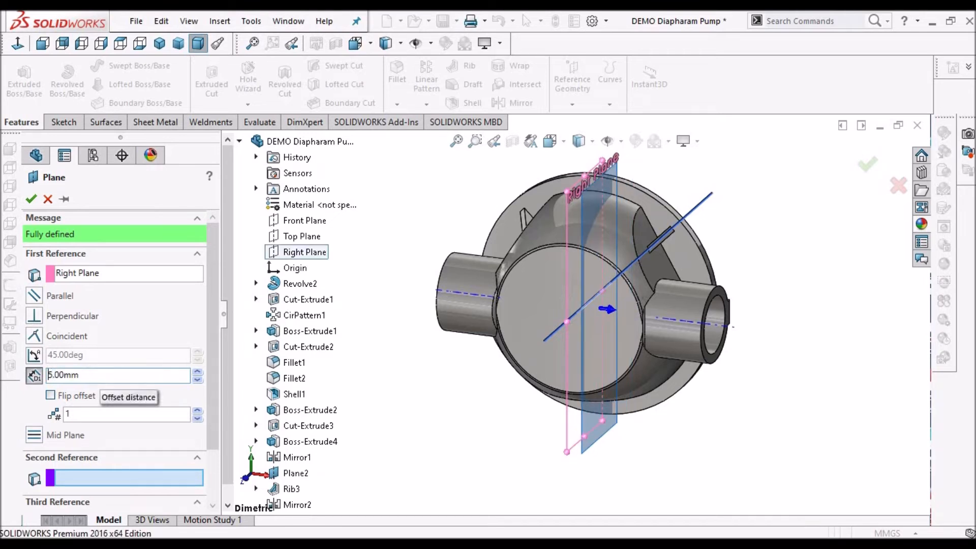
right_click(758, 462)
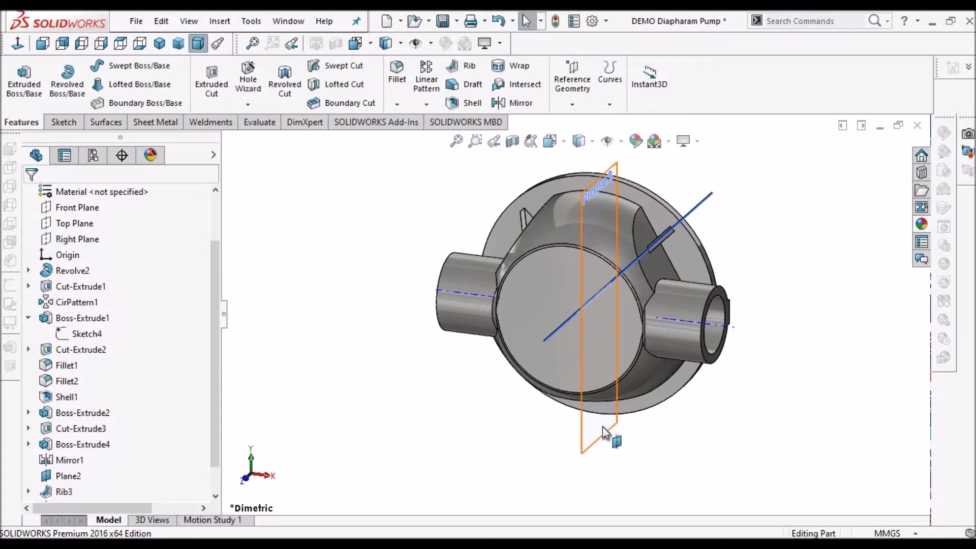
Start a sketch on the new offset plane, viewed normal to it with the model in wireframe
click(602, 425)
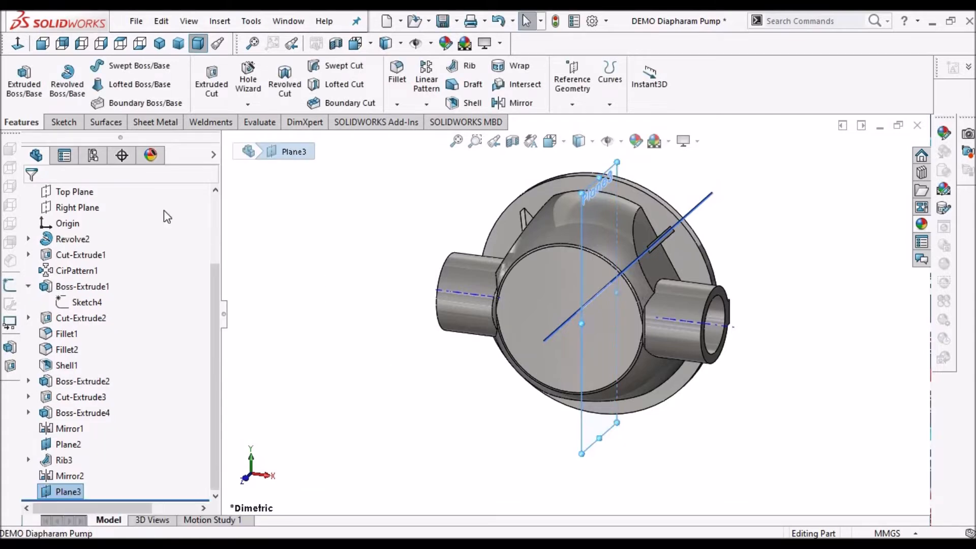
click(66, 123)
click(19, 79)
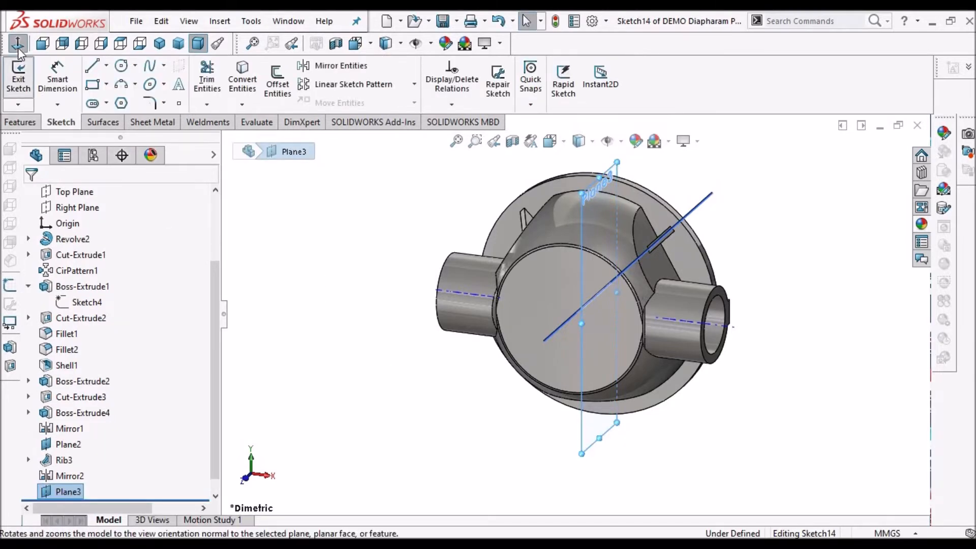
click(591, 141)
click(581, 242)
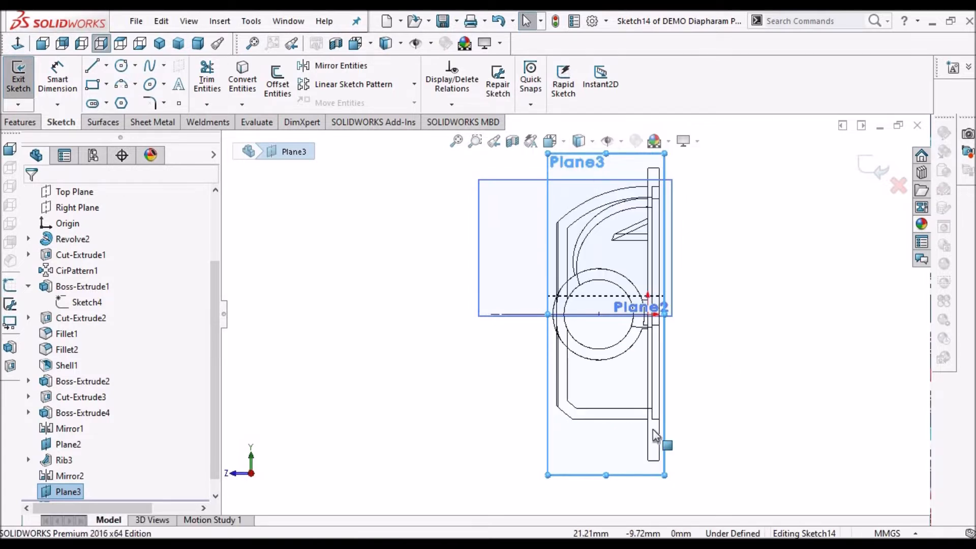
Sketch a diagonal line from the housing's lower outer edge to the flange face below it
scroll(665, 443, down, 3)
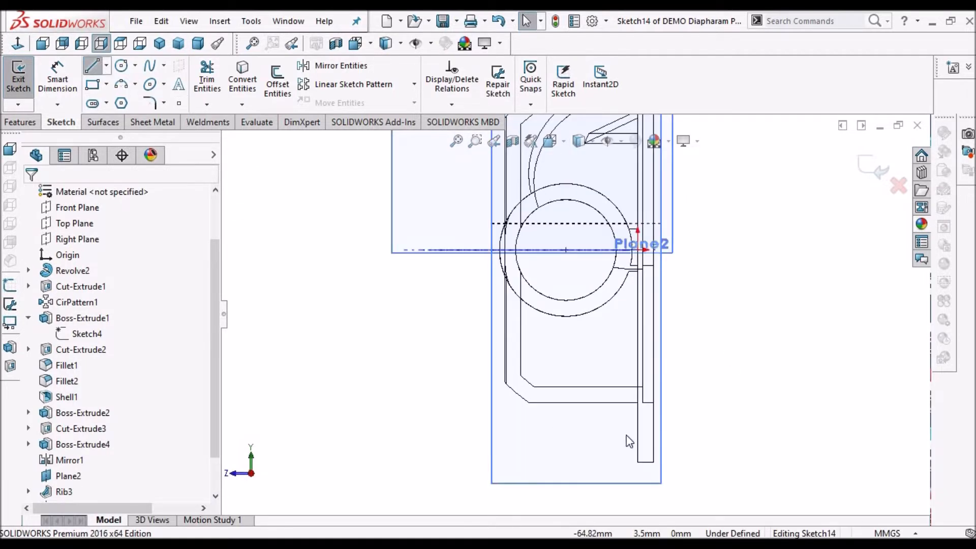
key(l)
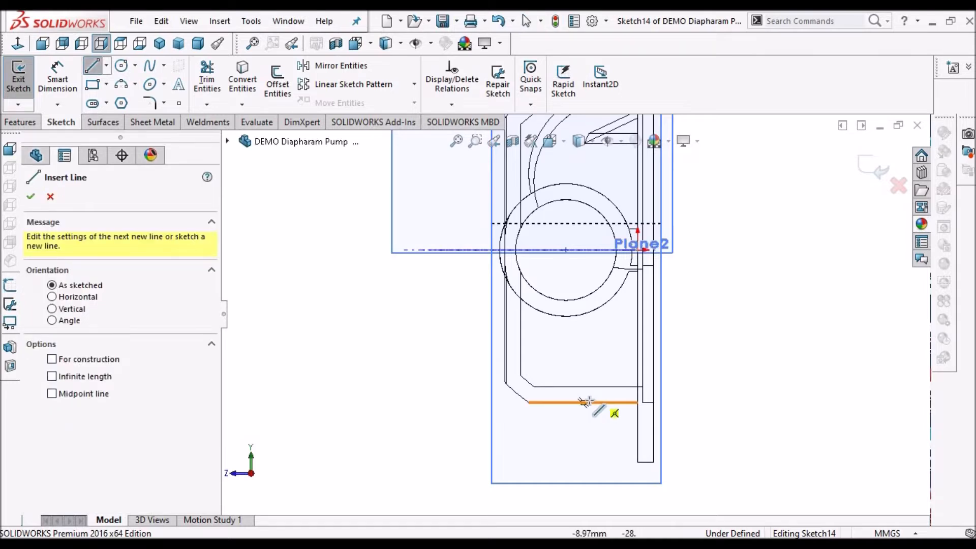
click(638, 440)
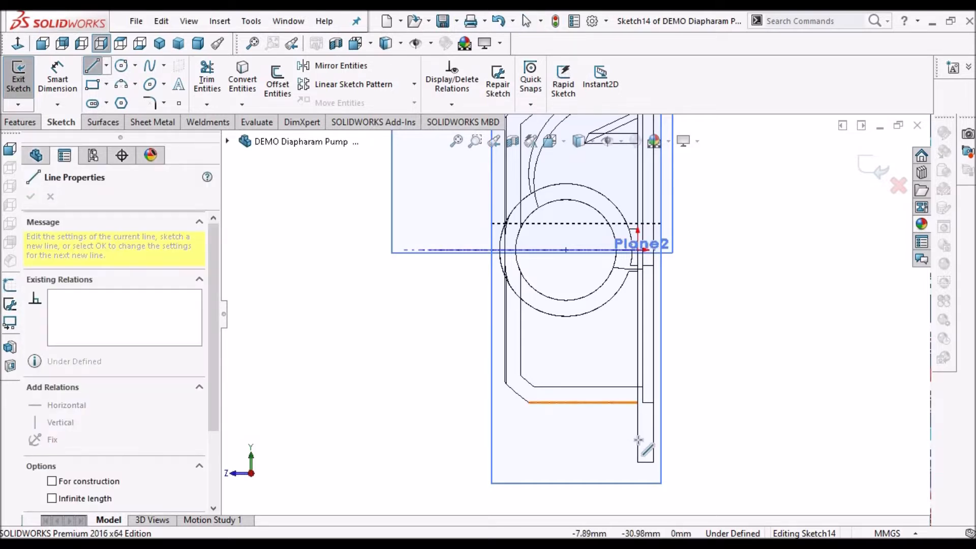
right_click(778, 306)
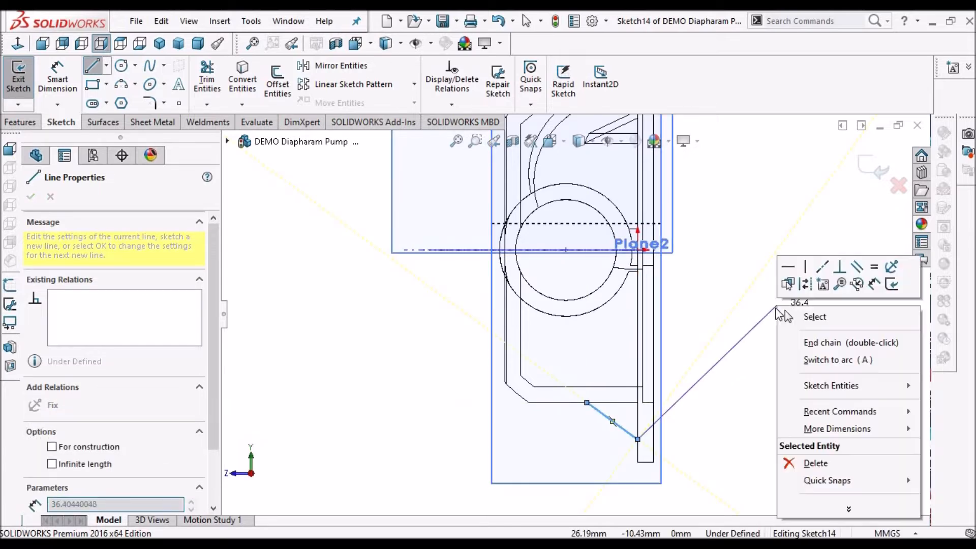
click(815, 317)
End the line chain and show the model shaded with edges in an angled view
scroll(597, 398, up, 4)
middle_drag(629, 380, 630, 282)
scroll(631, 283, up, 1)
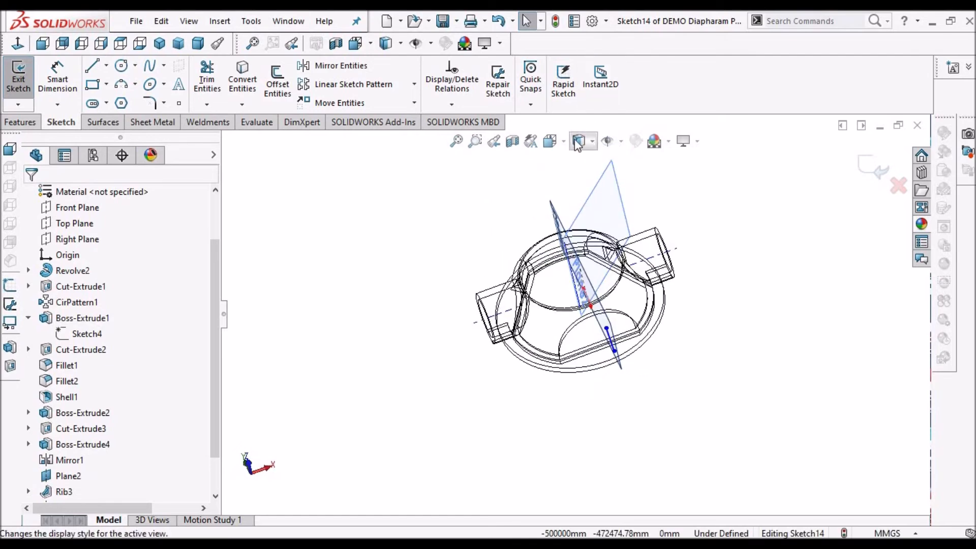
click(579, 143)
click(582, 160)
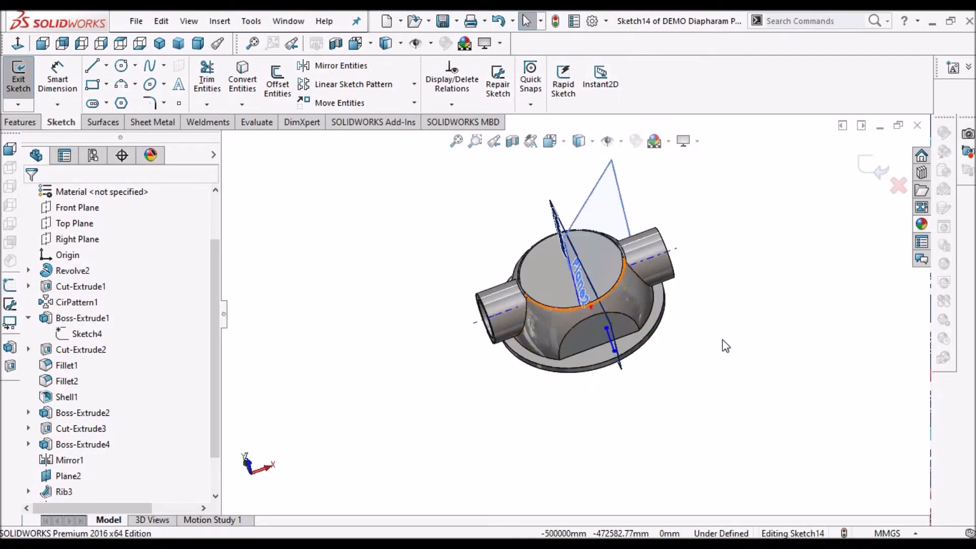
Create a 2 mm thick rib from the diagonal sketch line, centred on the sketch, with the material side flipped toward the housing
click(18, 123)
click(463, 67)
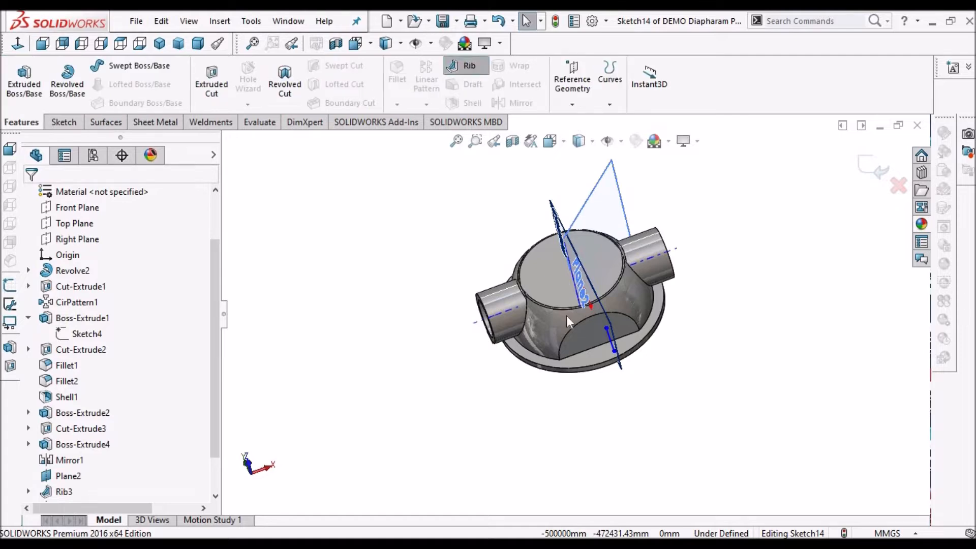
scroll(606, 343, down, 3)
scroll(606, 342, down, 1)
middle_drag(627, 307, 663, 282)
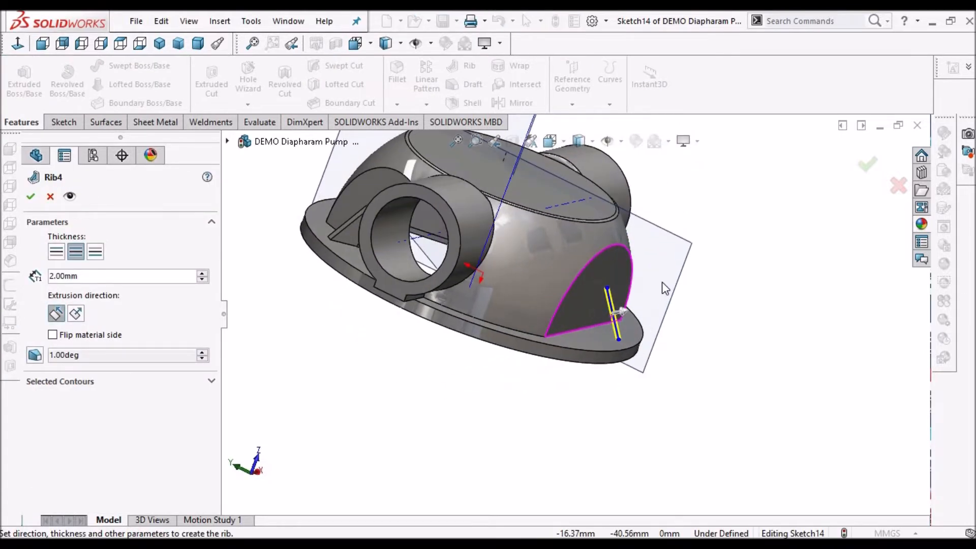
click(61, 335)
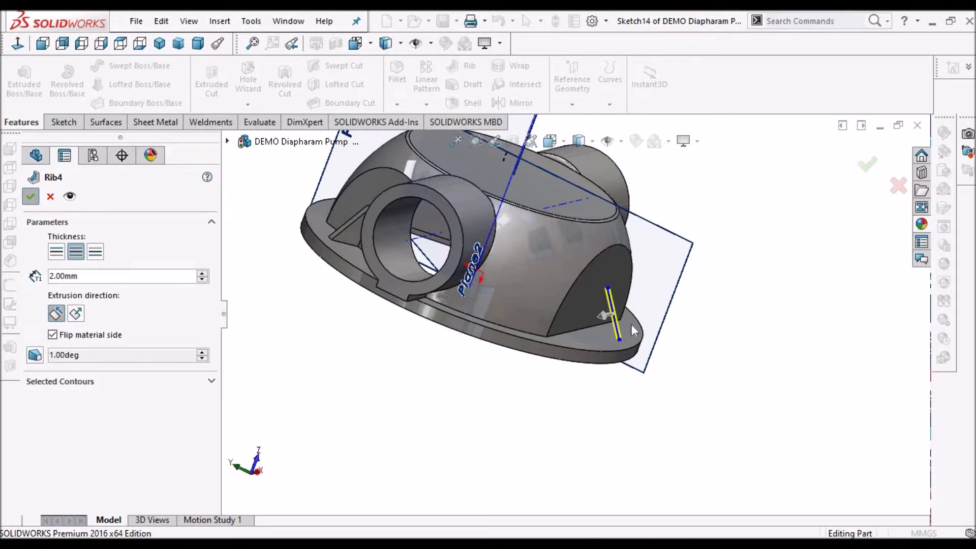
key(Return)
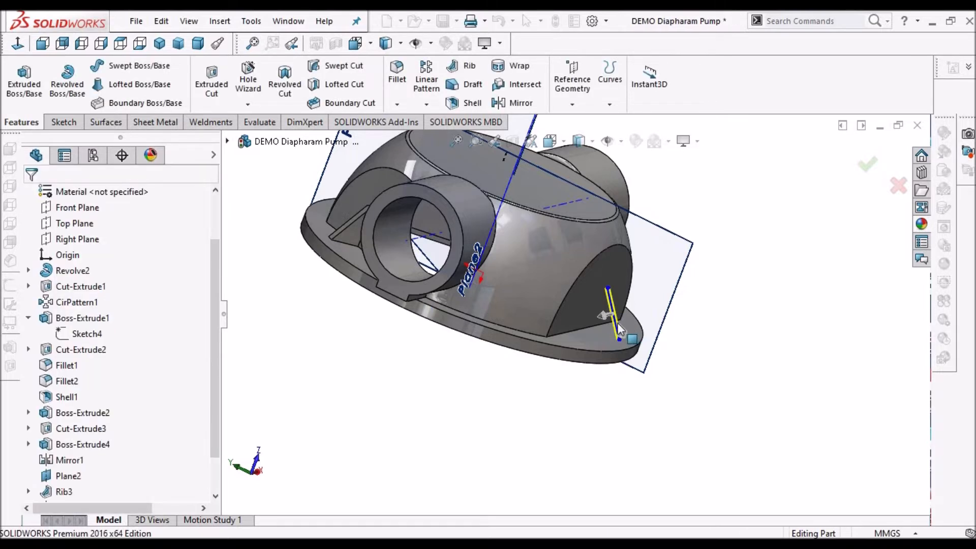
Mirror the new rib, Rib4, about the Right Plane to form a pair on the housing's flat side
middle_drag(537, 328, 519, 374)
scroll(533, 342, up, 2)
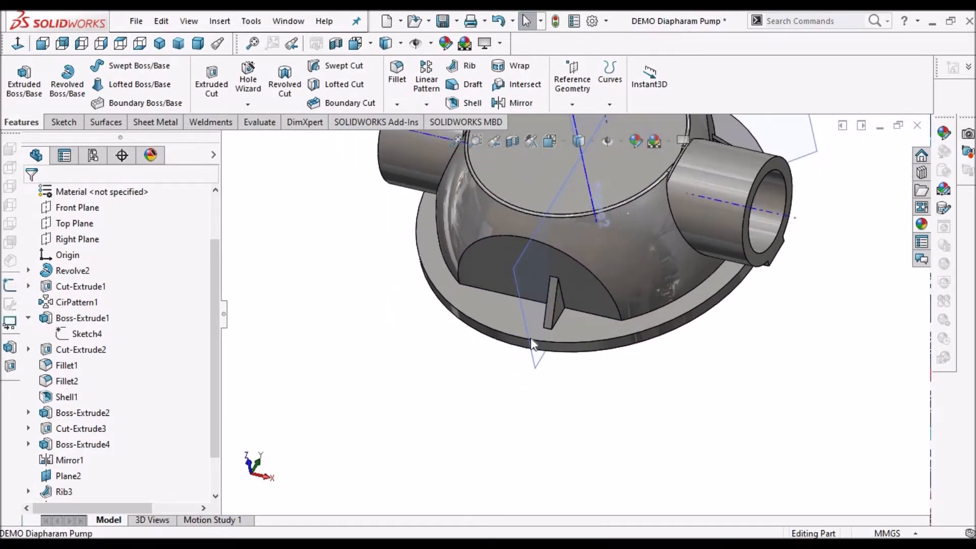
scroll(578, 263, down, 3)
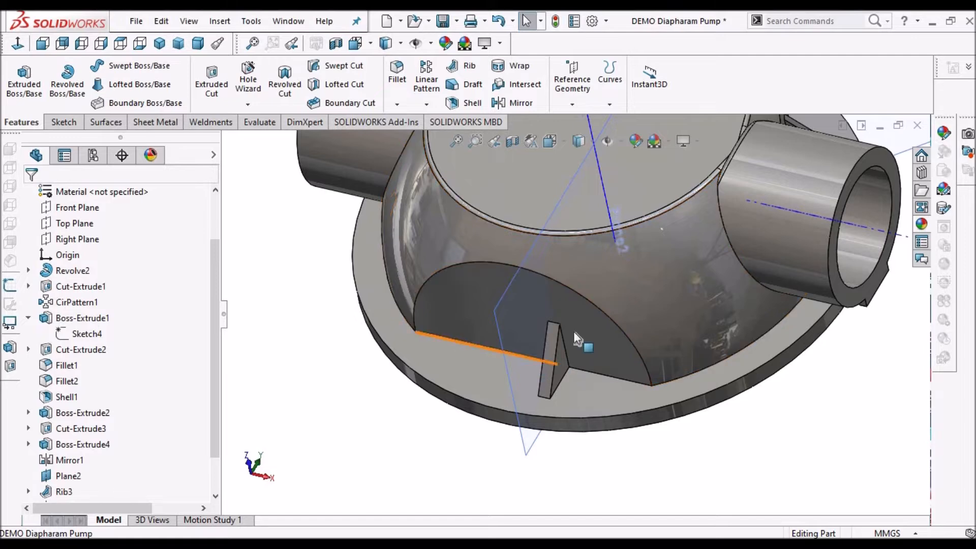
scroll(599, 329, up, 3)
middle_drag(615, 324, 564, 331)
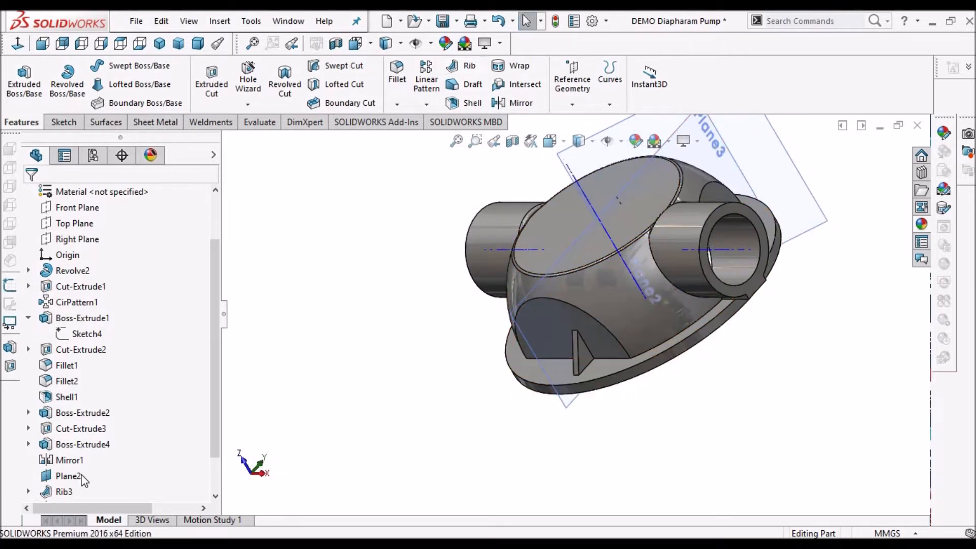
click(60, 492)
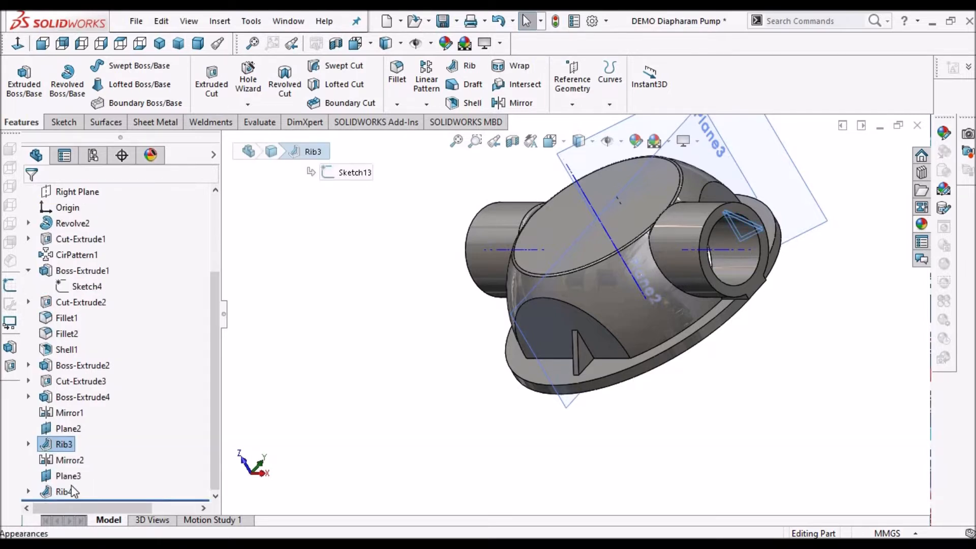
click(61, 491)
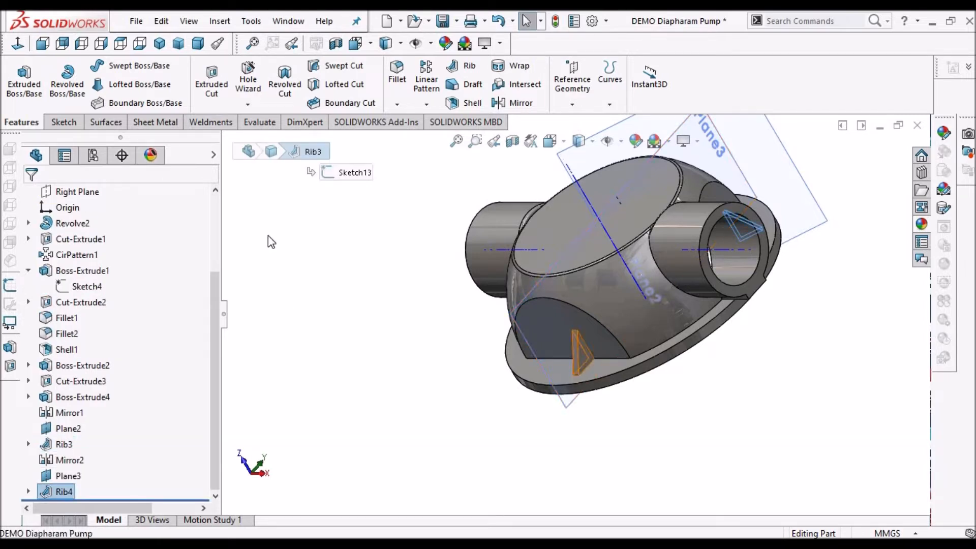
click(426, 104)
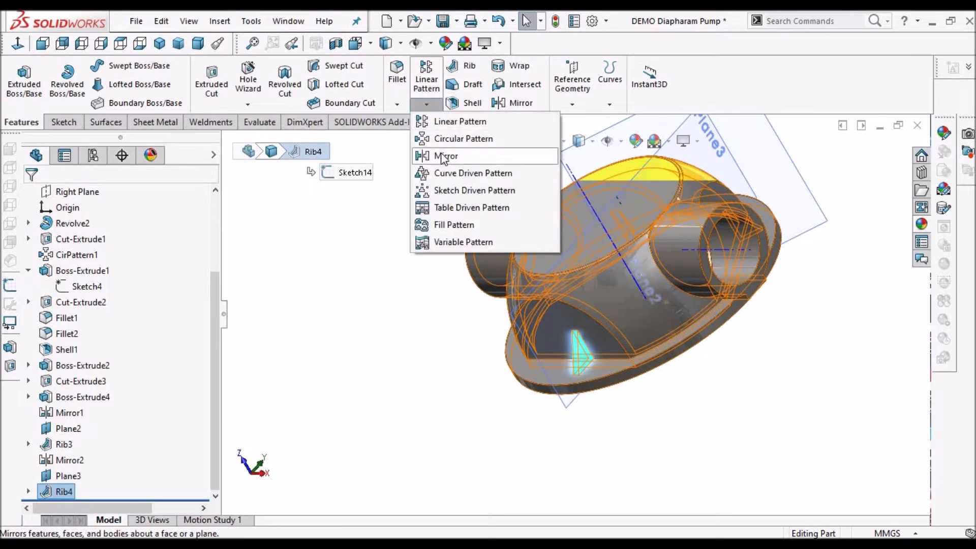
click(443, 157)
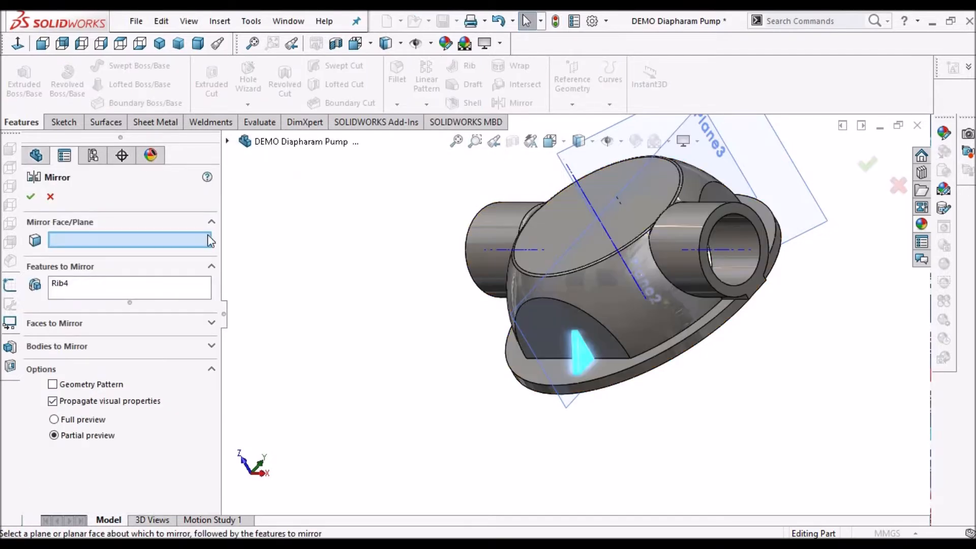
click(225, 144)
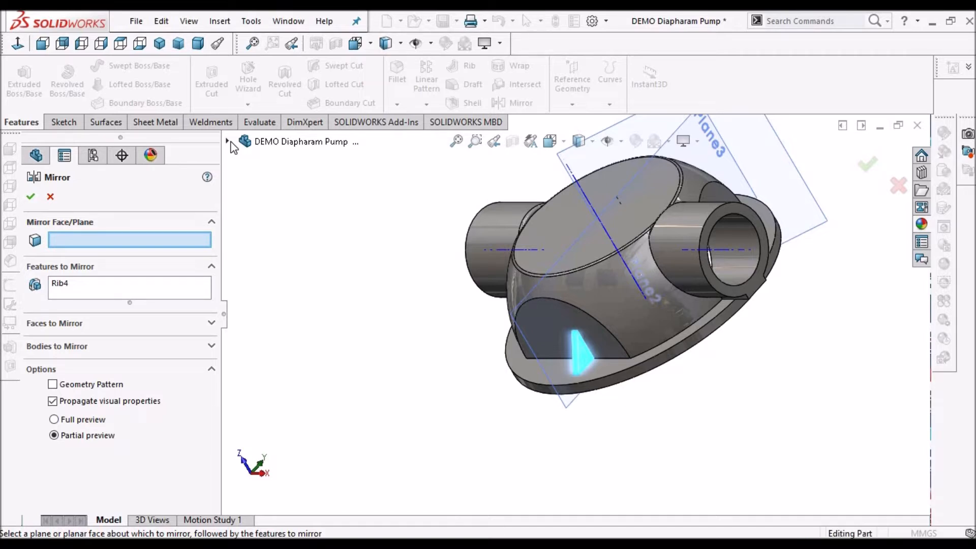
click(228, 142)
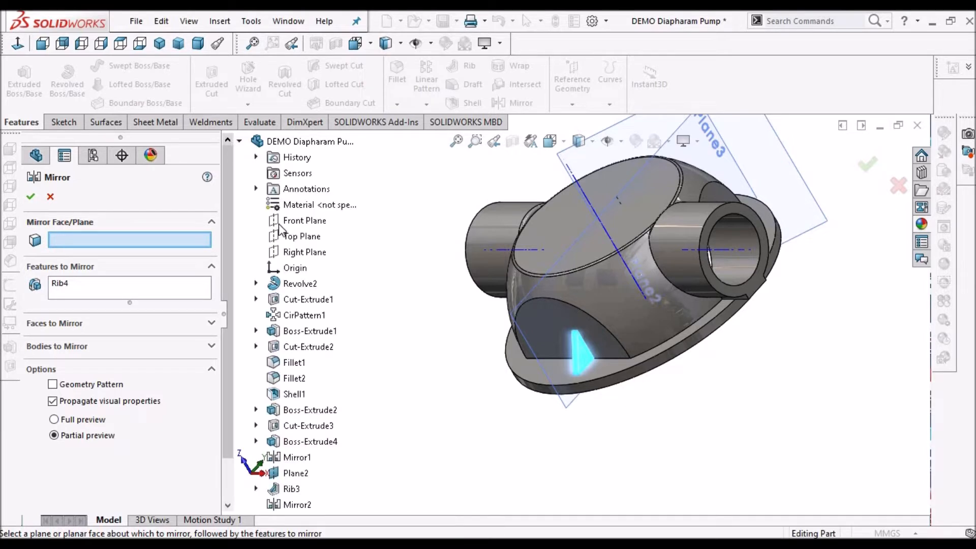
click(307, 252)
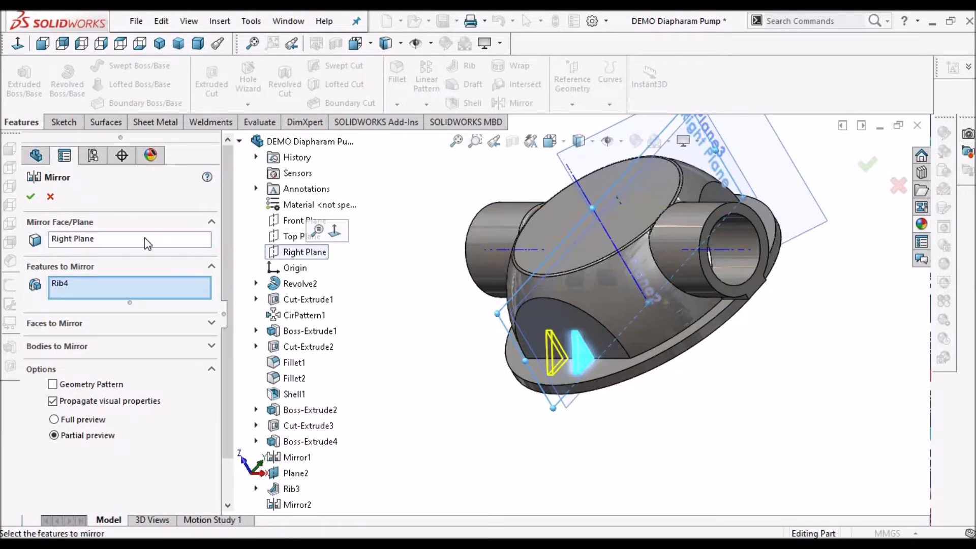
click(31, 198)
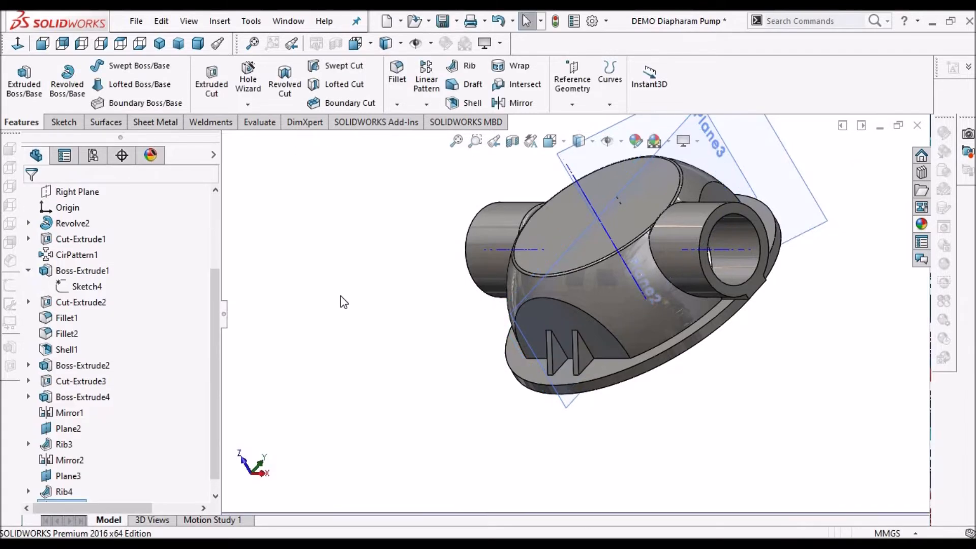
Hide the two offset reference planes, Plane2 and Plane3
scroll(473, 252, up, 4)
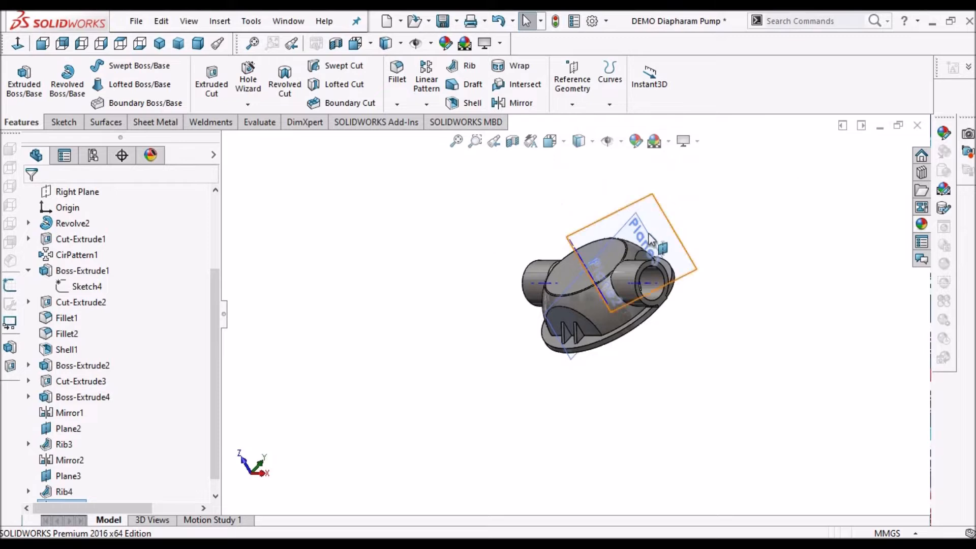
click(681, 251)
click(749, 200)
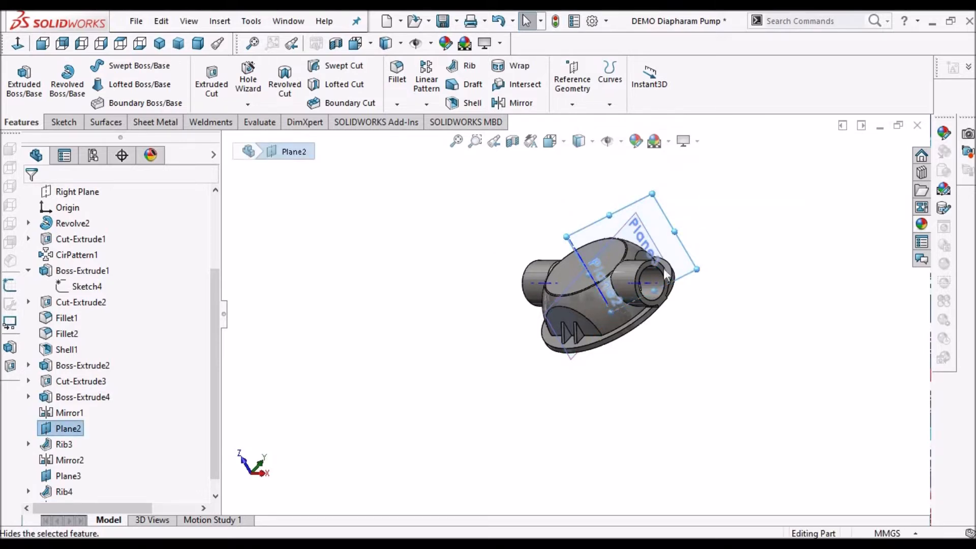
scroll(624, 323, down, 4)
middle_drag(625, 322, 695, 320)
scroll(694, 320, down, 1)
middle_drag(648, 266, 625, 243)
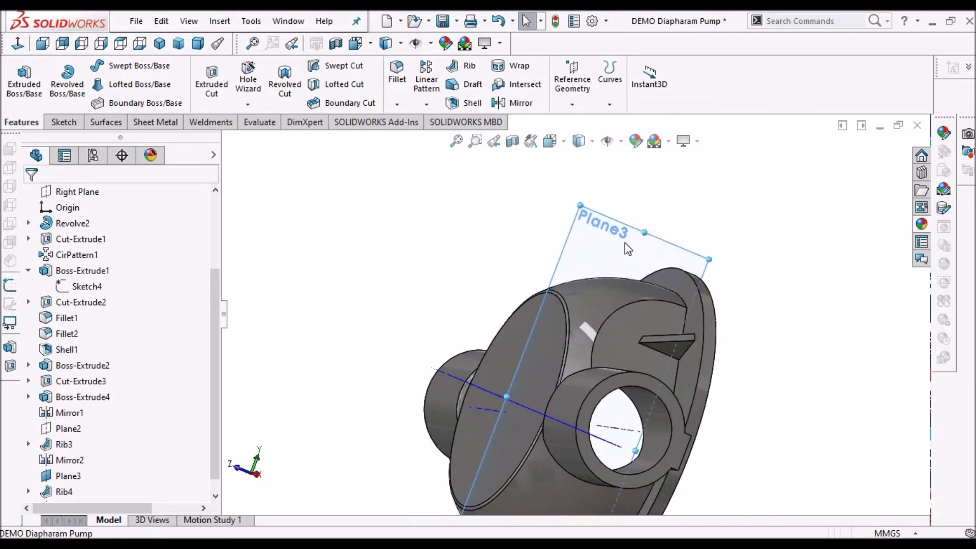
click(626, 244)
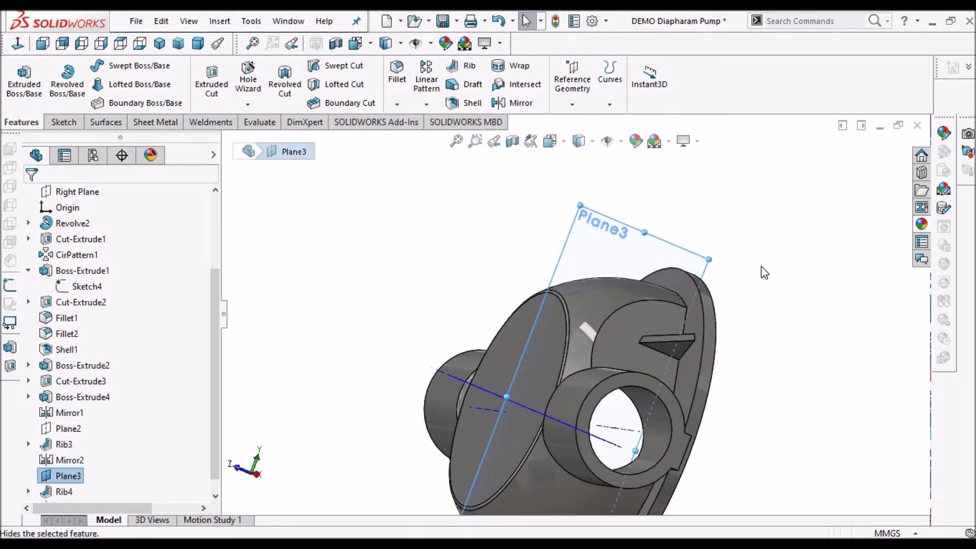
Start a sketch on the flange's housing-side face, viewed normal to it
scroll(761, 266, up, 4)
middle_drag(628, 279, 642, 353)
scroll(643, 353, up, 1)
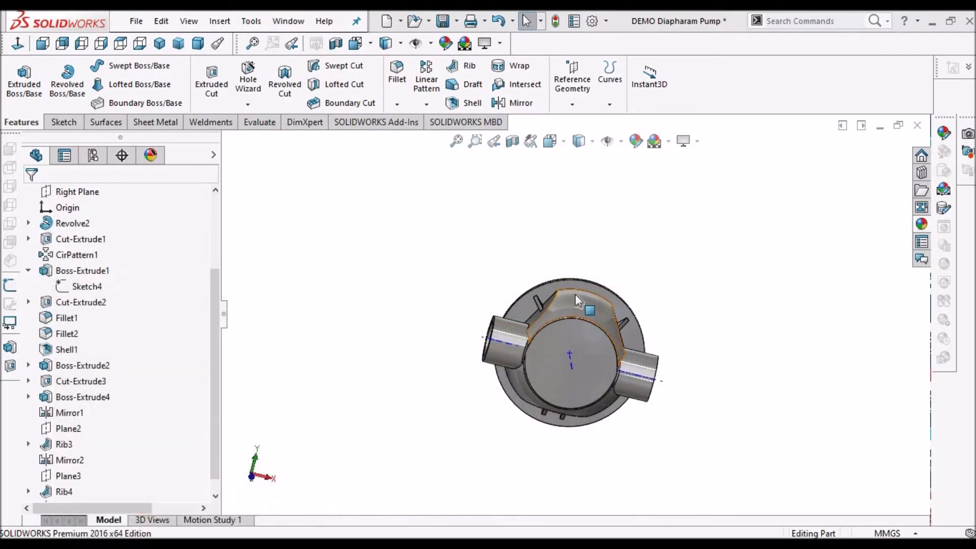
scroll(575, 294, down, 5)
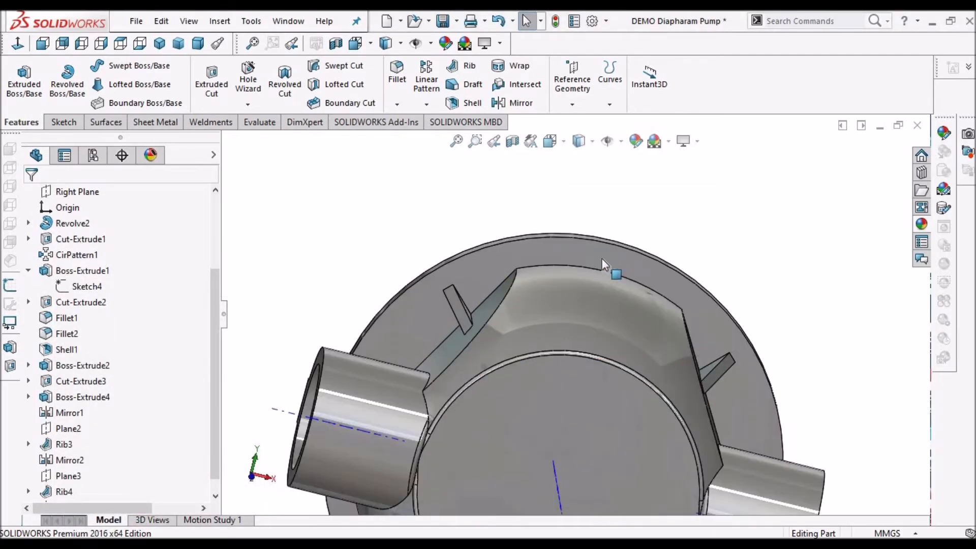
click(604, 253)
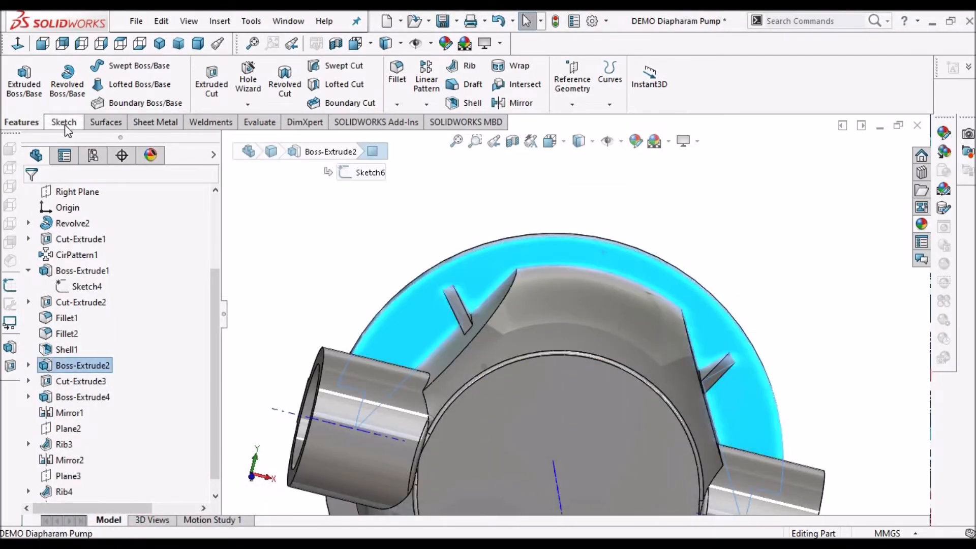
click(64, 123)
click(19, 70)
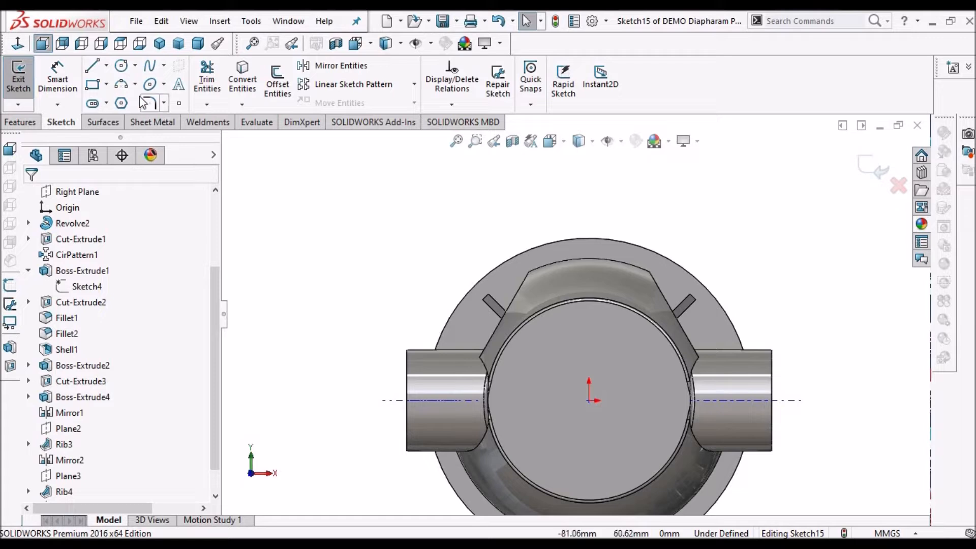
Sketch a construction centerline about 46 mm long from the origin up past the flange's outer edge
click(108, 66)
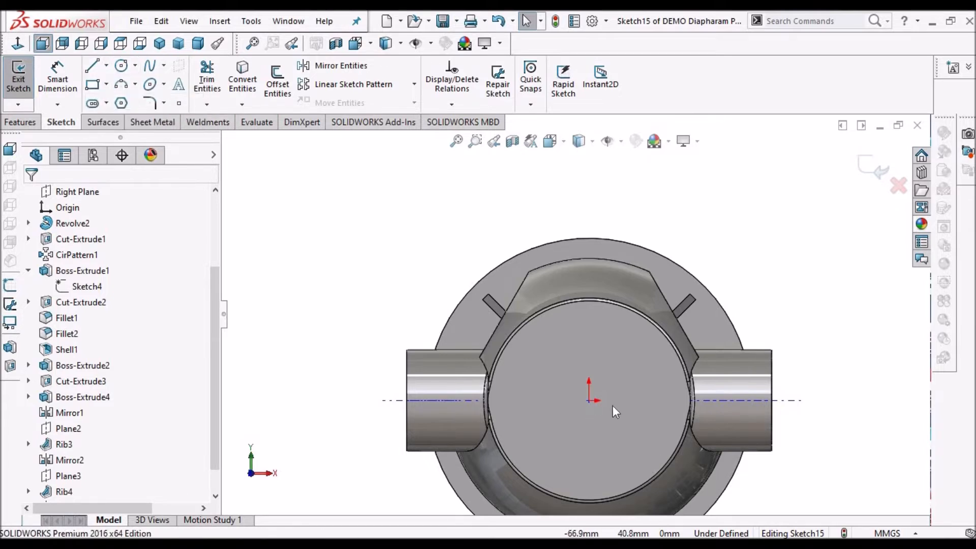
click(588, 400)
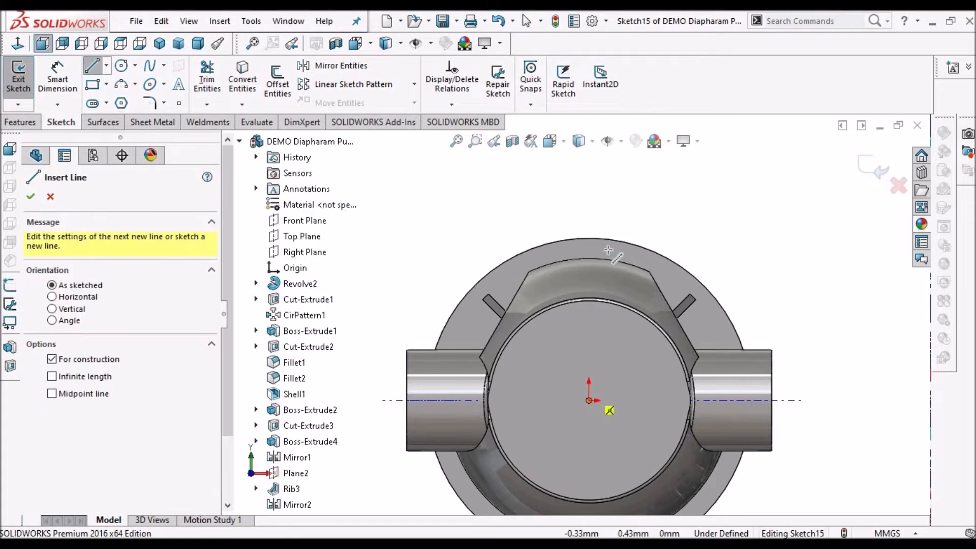
click(597, 218)
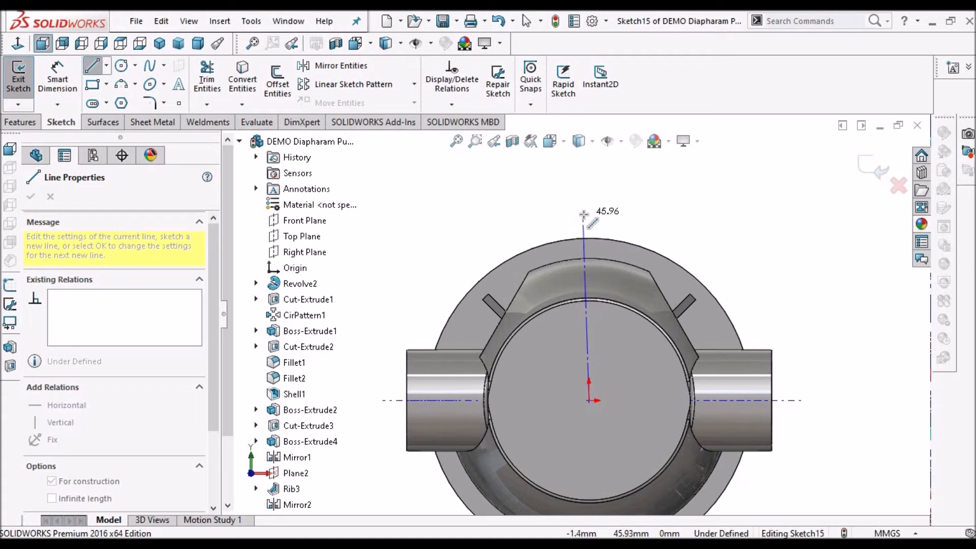
click(583, 215)
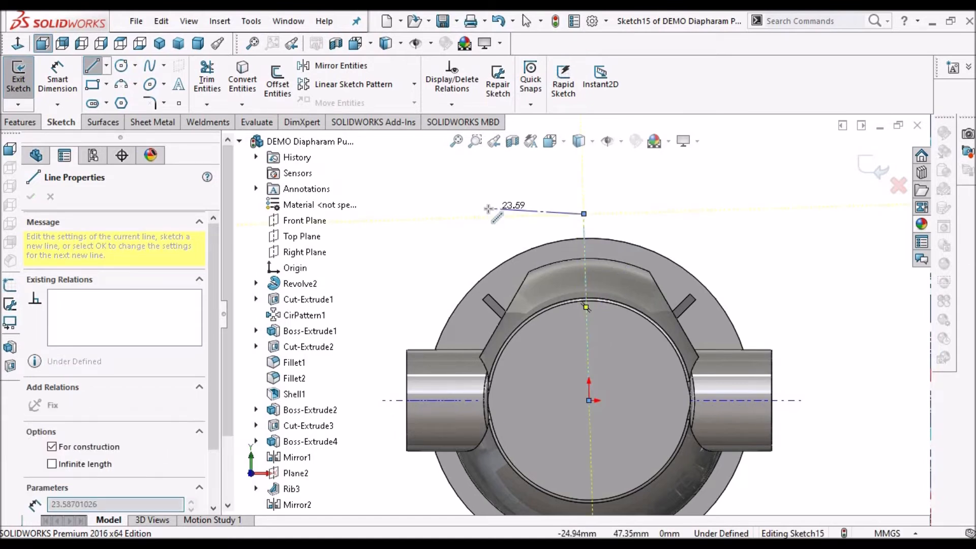
right_click(499, 214)
click(524, 219)
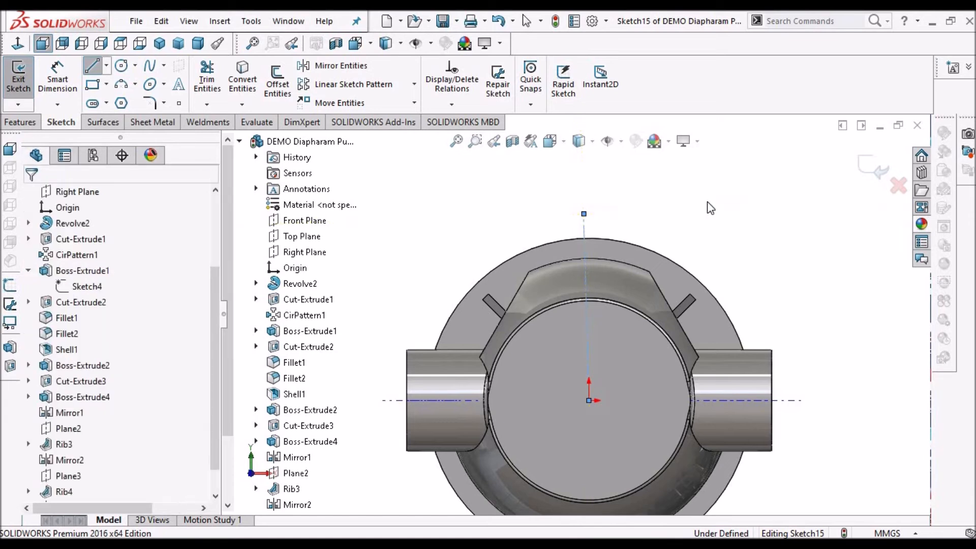
Show the model in wireframe and add a vertical relation to the centerline
click(592, 142)
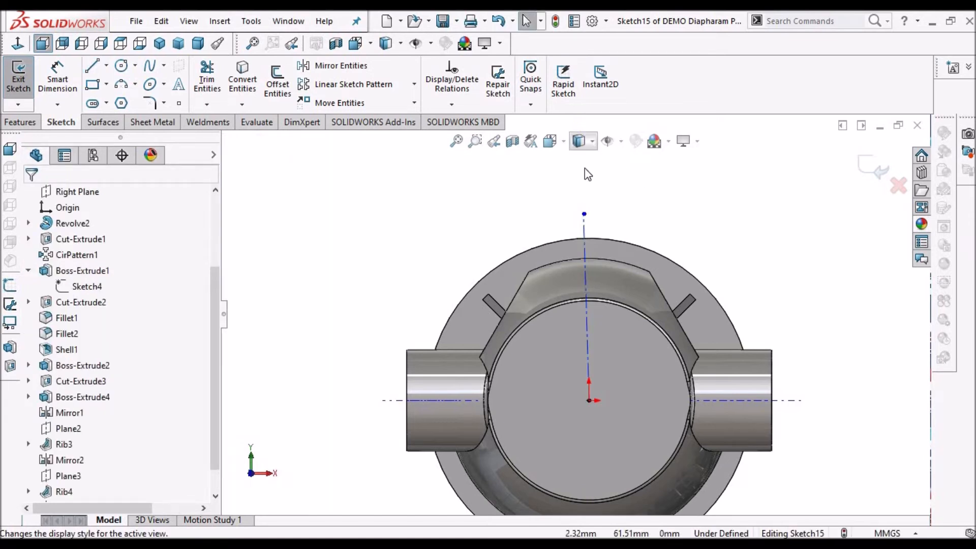
click(581, 242)
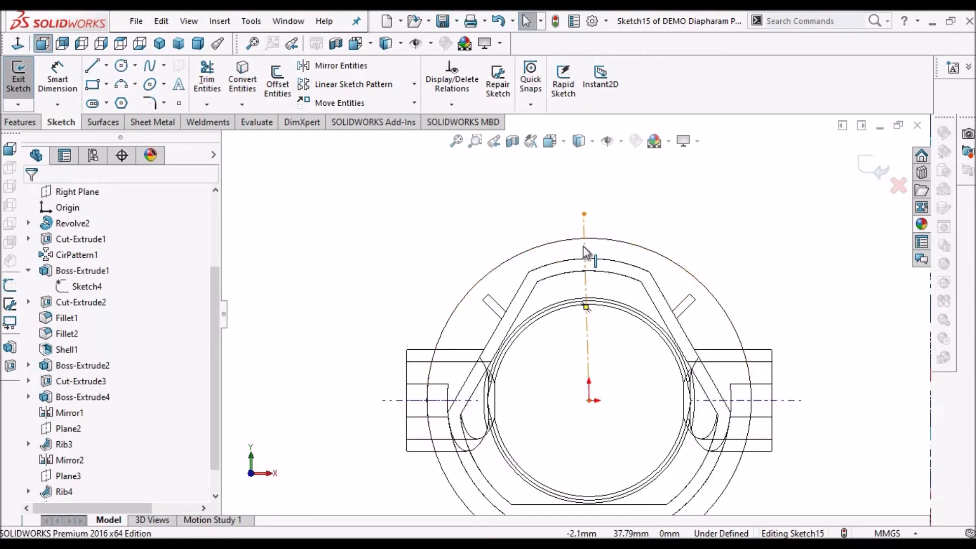
click(586, 307)
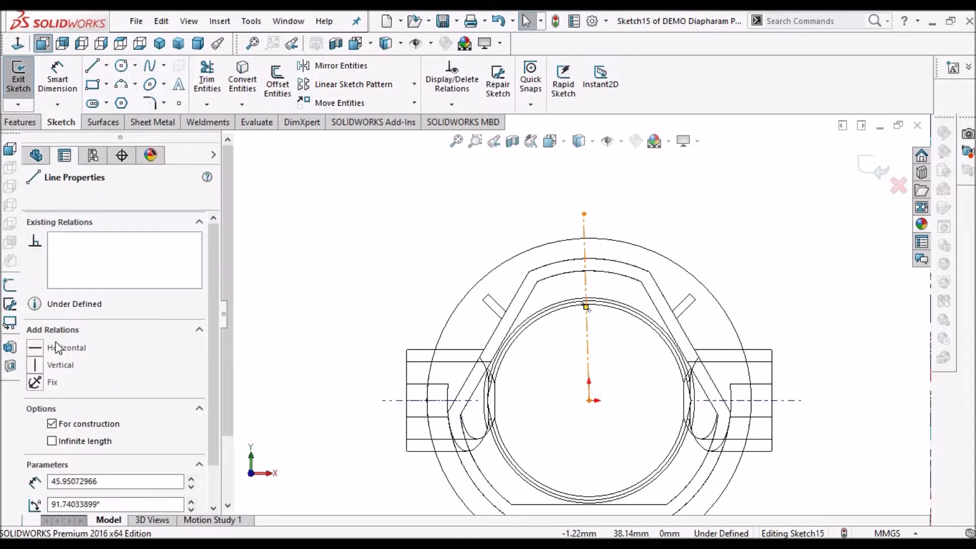
click(734, 201)
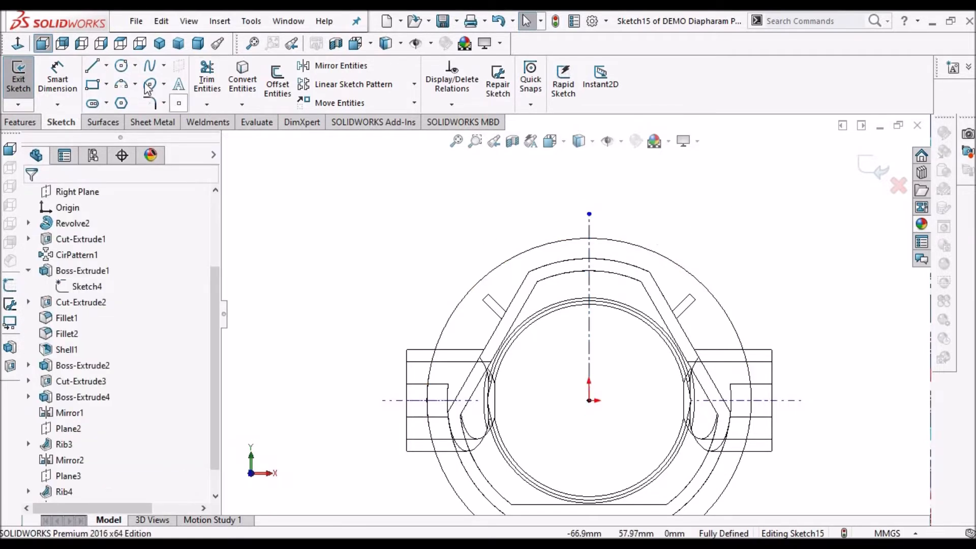
Sketch a three-point arc spanning about 36 mm between two points on the flange's upper outer edge, bulging outward across the centerline
click(529, 249)
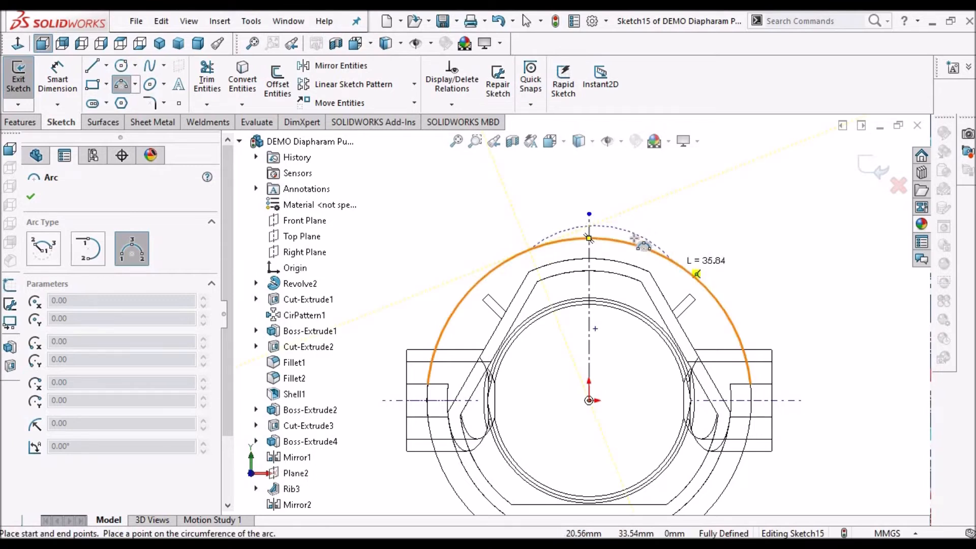
click(674, 262)
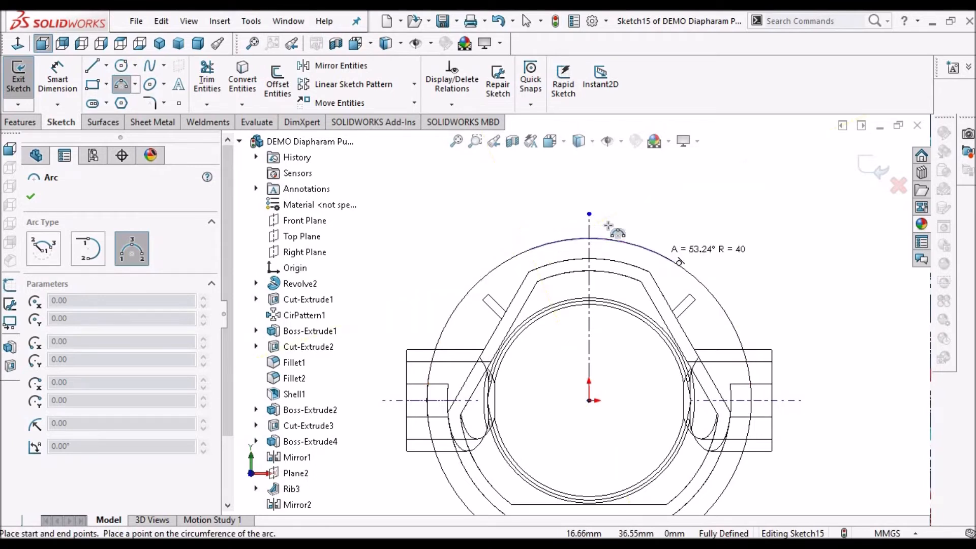
click(472, 204)
right_click(473, 205)
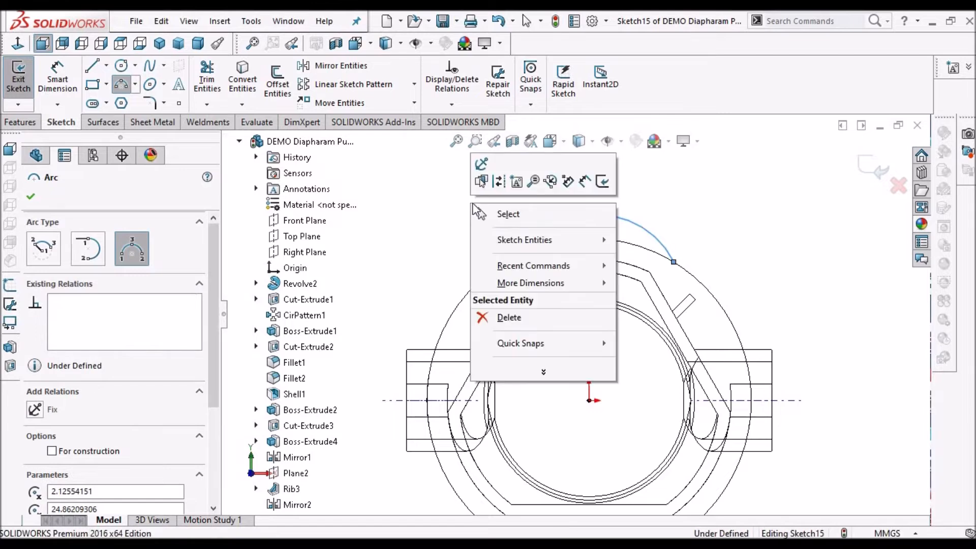
click(490, 214)
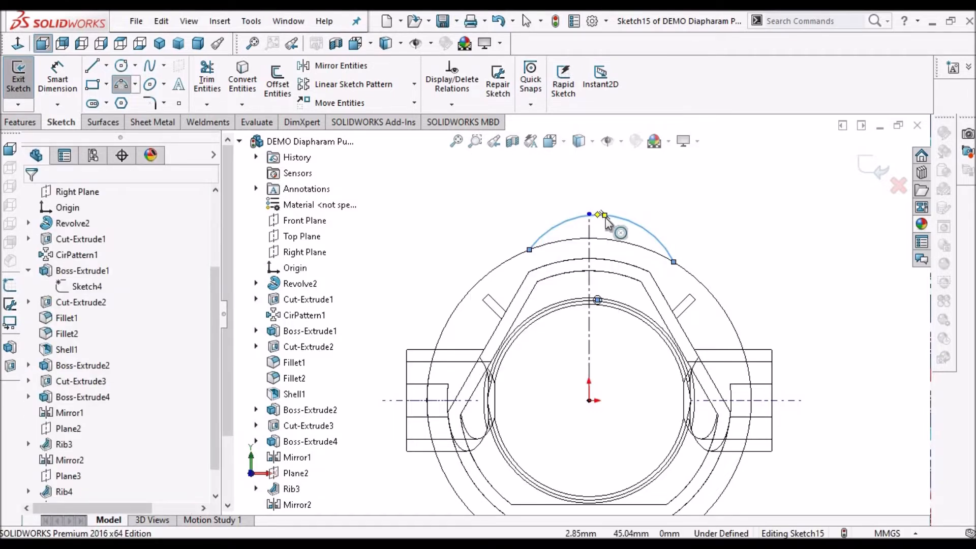
Make the arc's midpoint coincident with the upper endpoint of the centerline
click(589, 218)
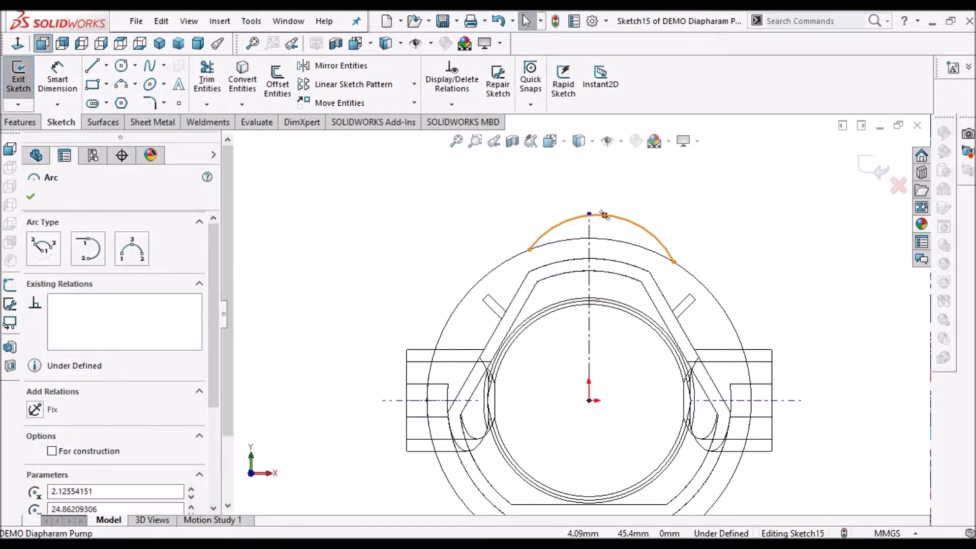
click(602, 212)
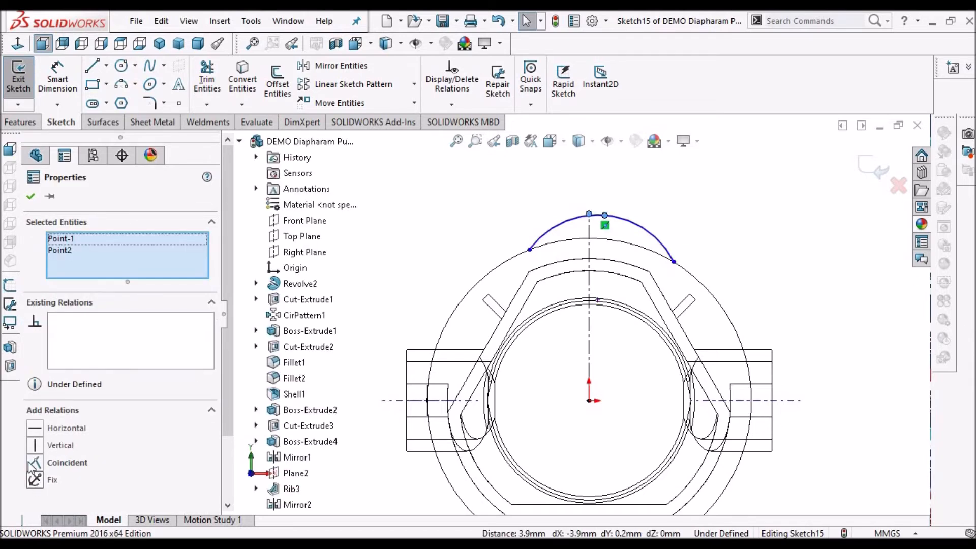
click(34, 462)
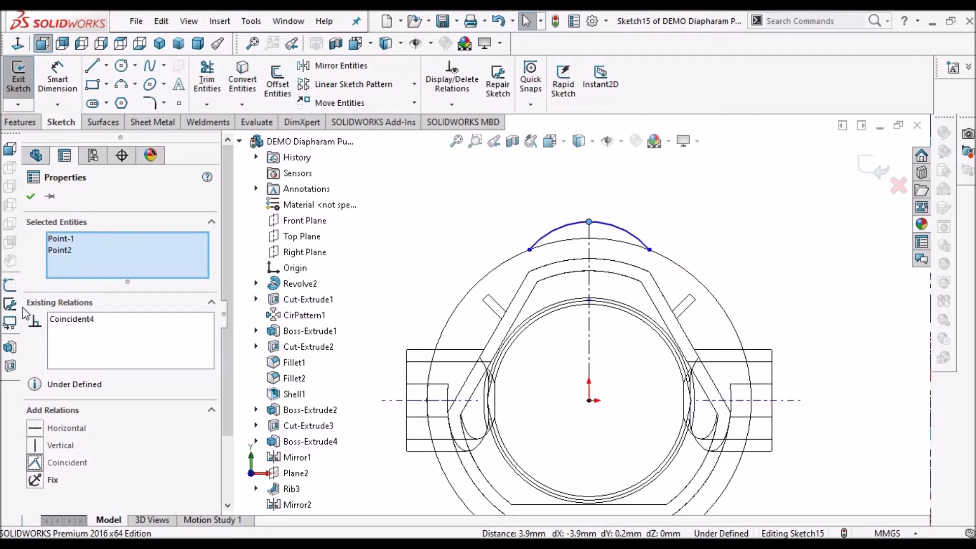
click(550, 190)
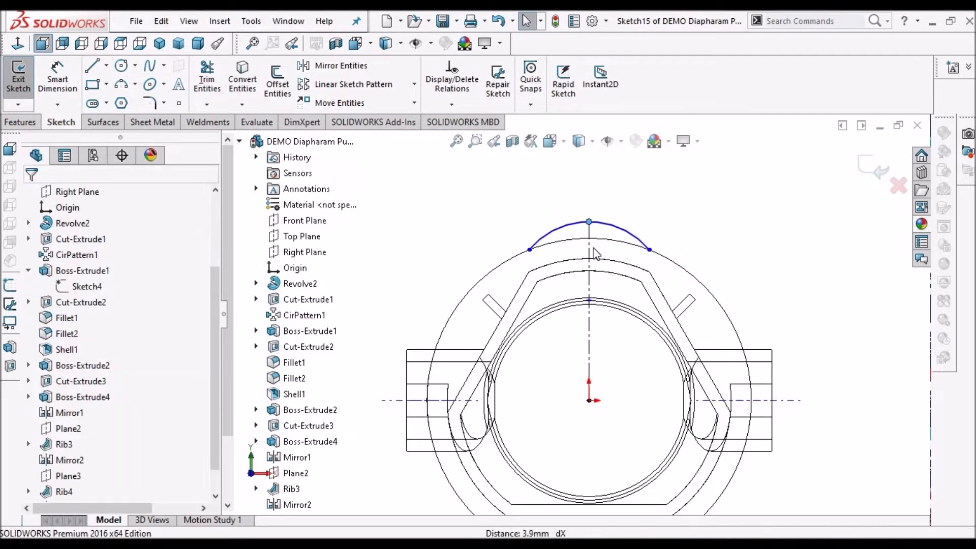
Dimension the arc above the flange with a radius of 25 mm
scroll(594, 234, down, 3)
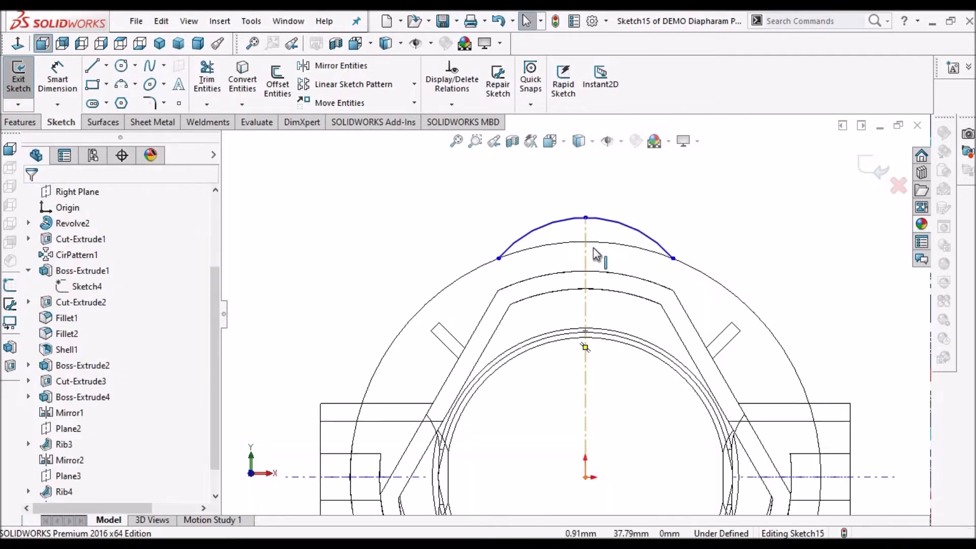
click(60, 67)
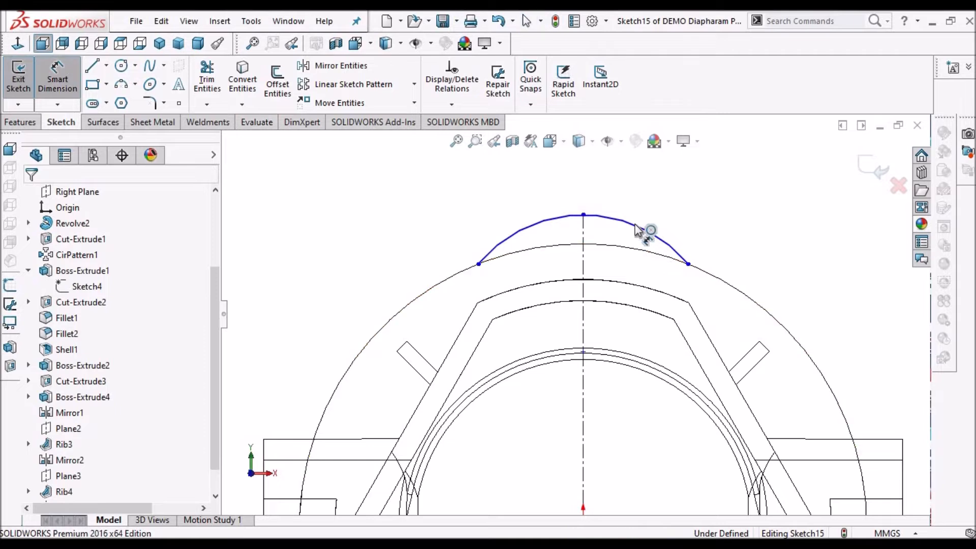
click(635, 227)
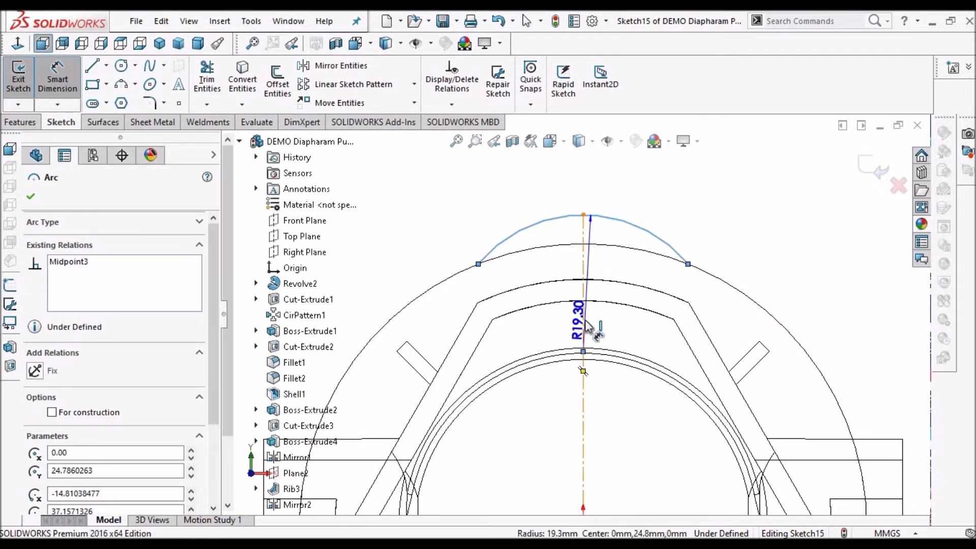
click(586, 322)
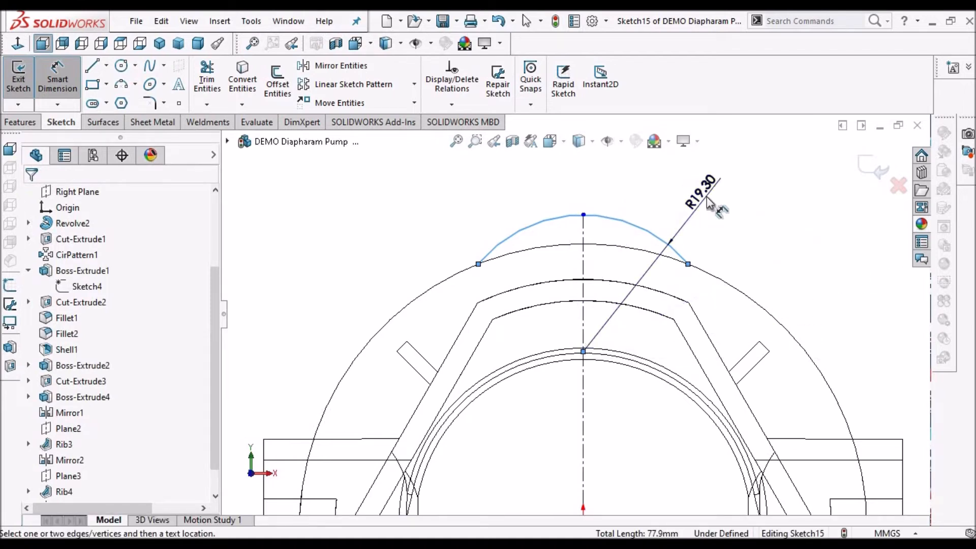
click(706, 199)
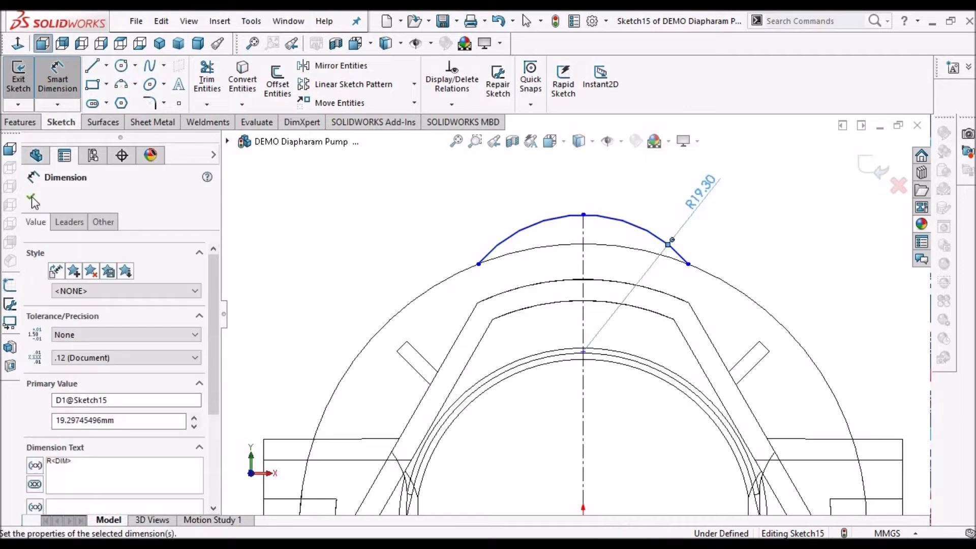
text(25)
key(Return)
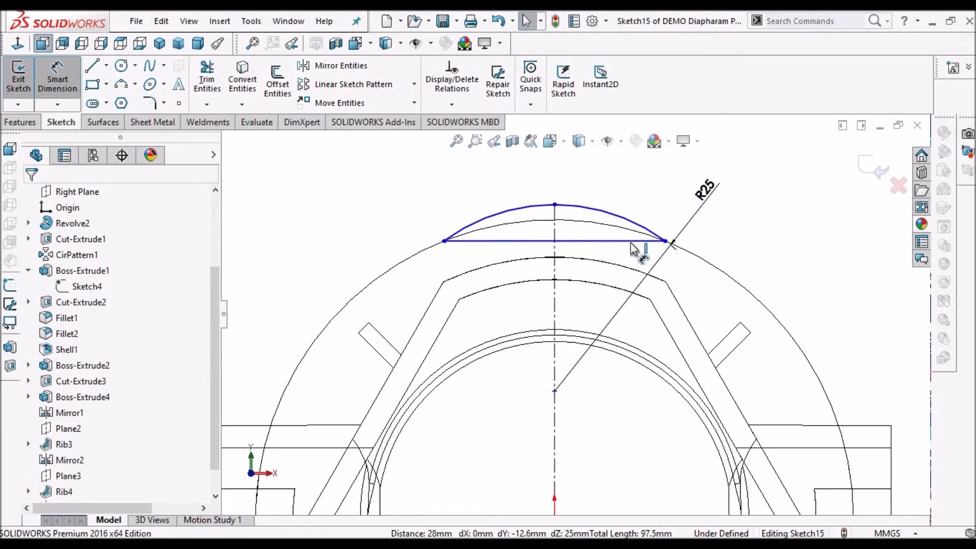
Dimension the horizontal line joining the arc's ends at 36 mm and place the dimension below the line
click(630, 241)
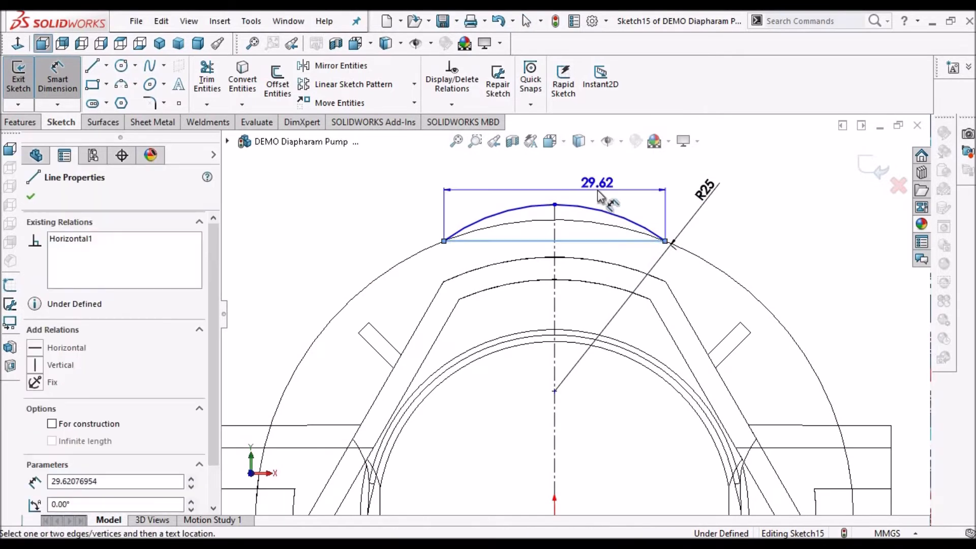
click(597, 190)
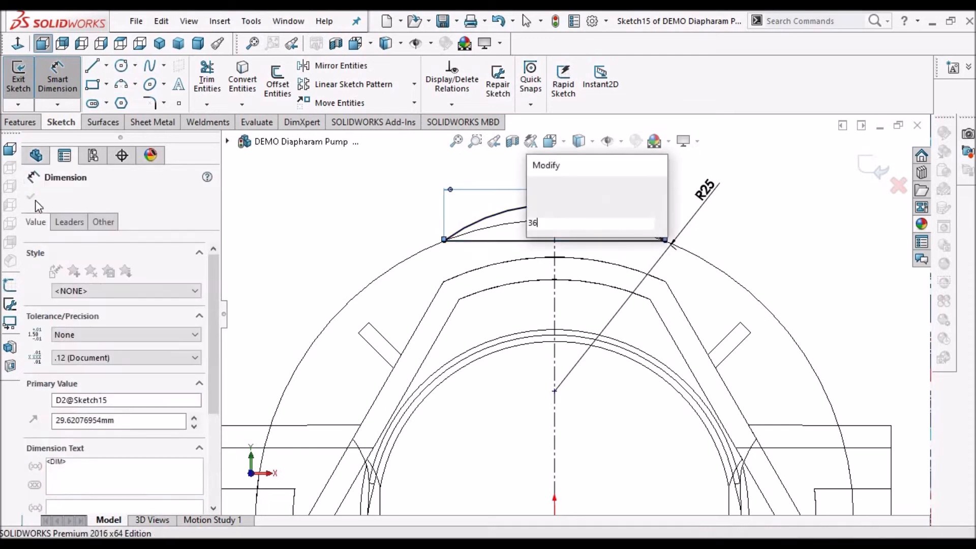
key(Return)
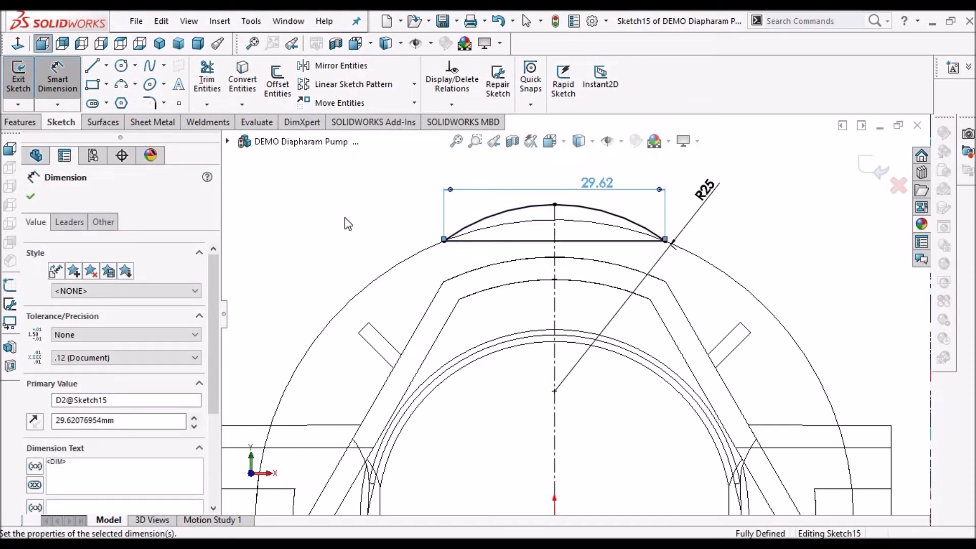
key(Escape)
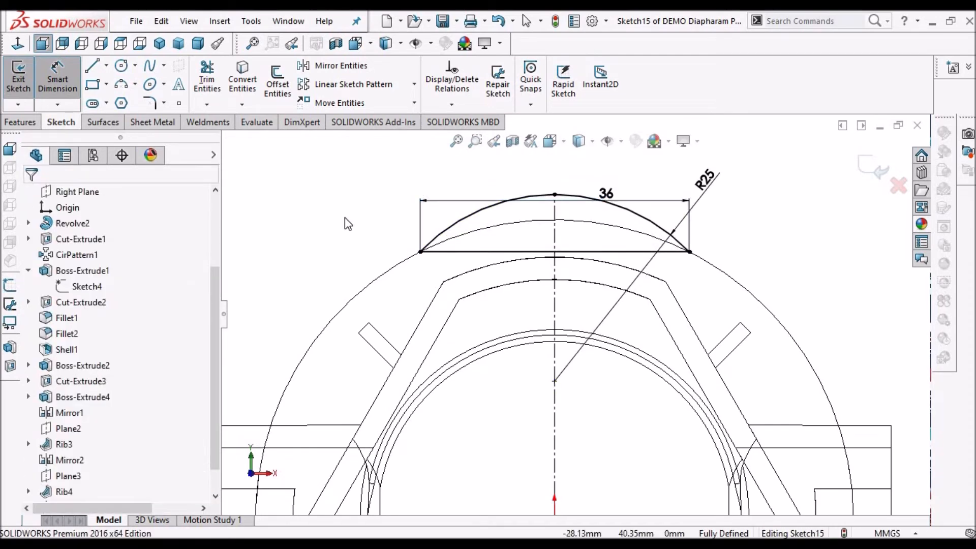
key(Escape)
drag(603, 203, 586, 299)
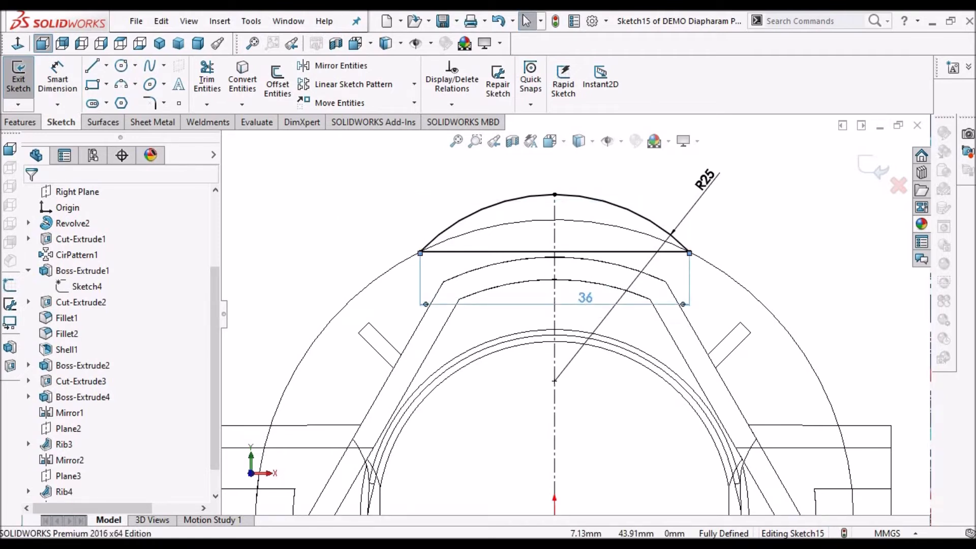
Show the model shaded with edges and extrude the arc profile as a merged boss Up To Surface, ending at the flange's opposite face
click(20, 126)
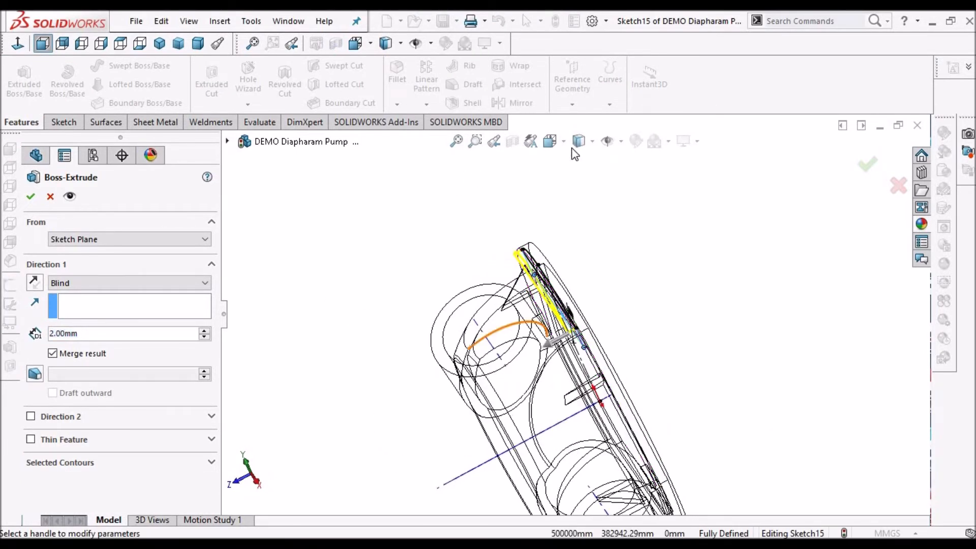
click(593, 141)
click(585, 164)
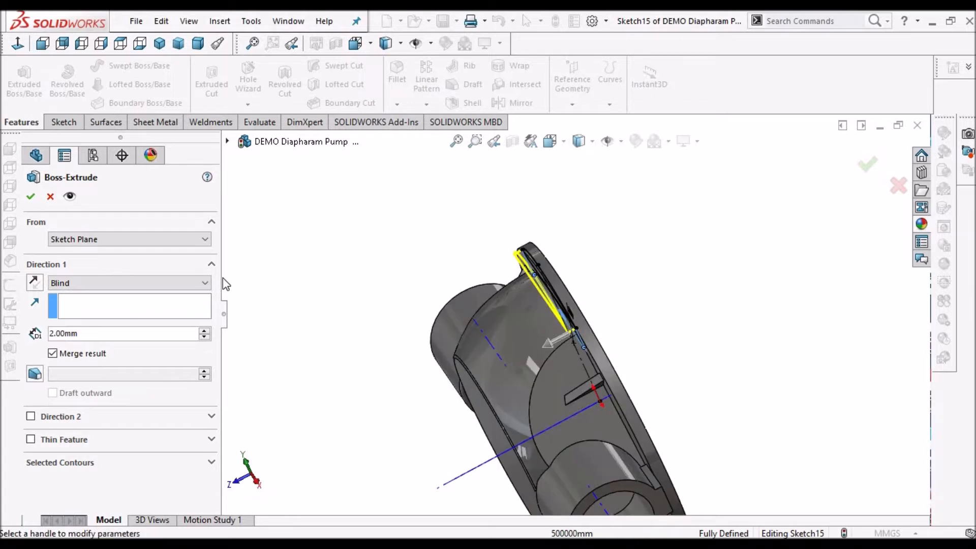
click(205, 291)
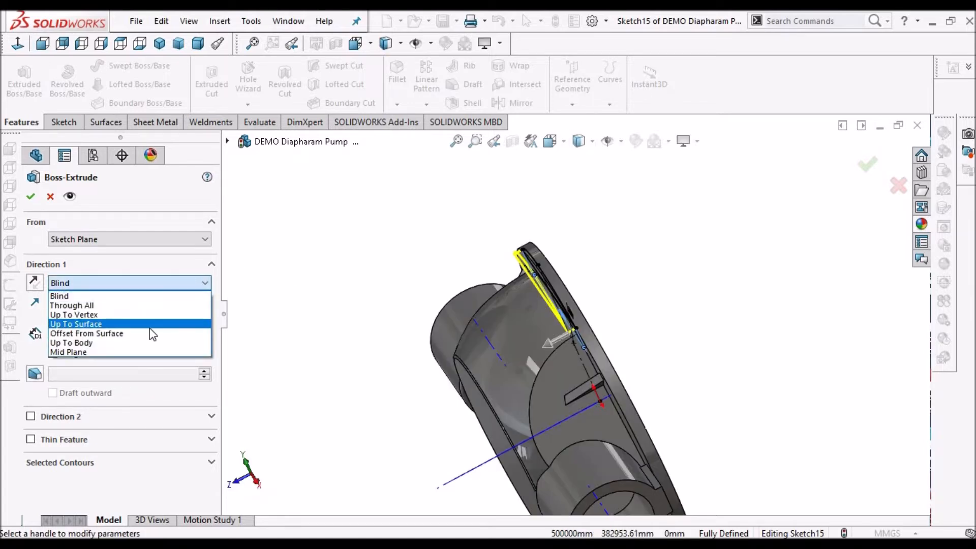
click(150, 328)
scroll(523, 307, down, 3)
middle_drag(523, 307, 455, 325)
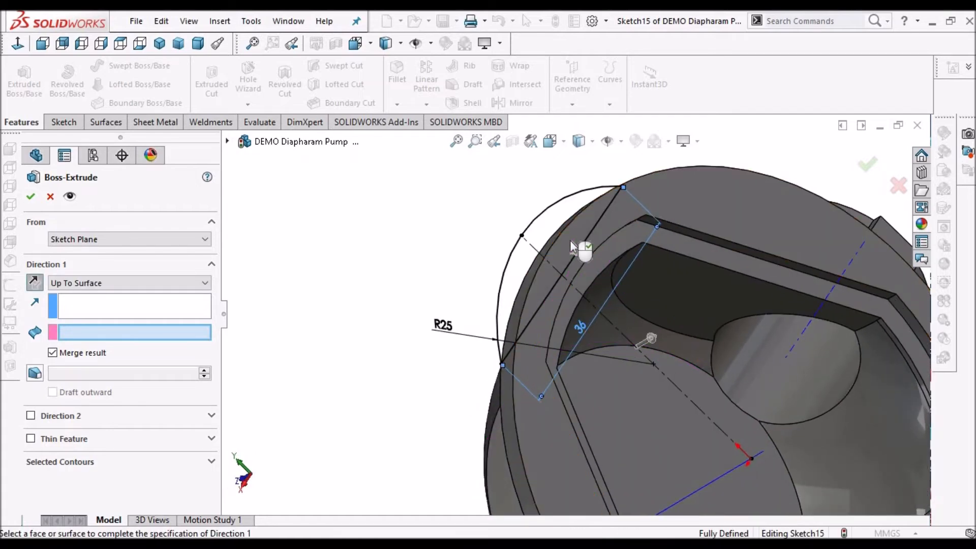
click(570, 241)
middle_drag(642, 231, 672, 226)
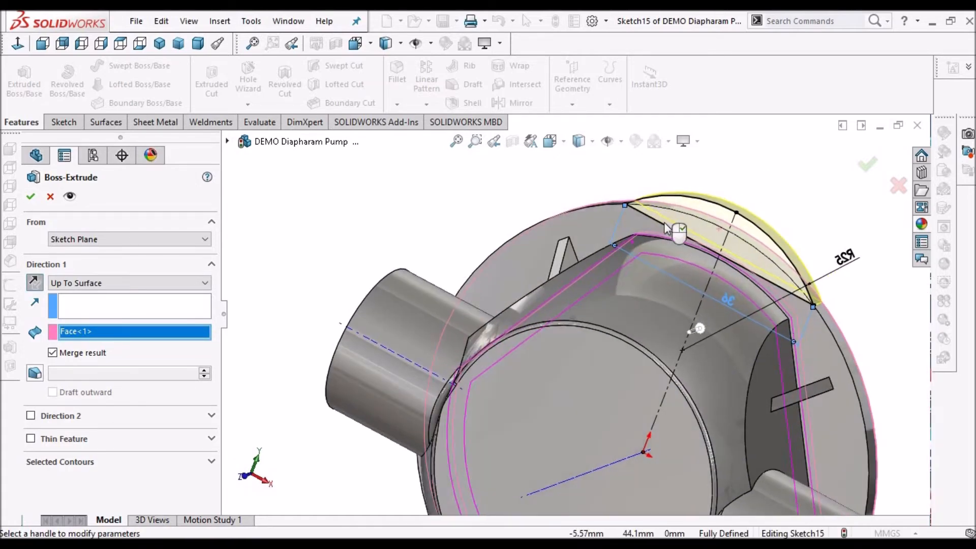
click(31, 197)
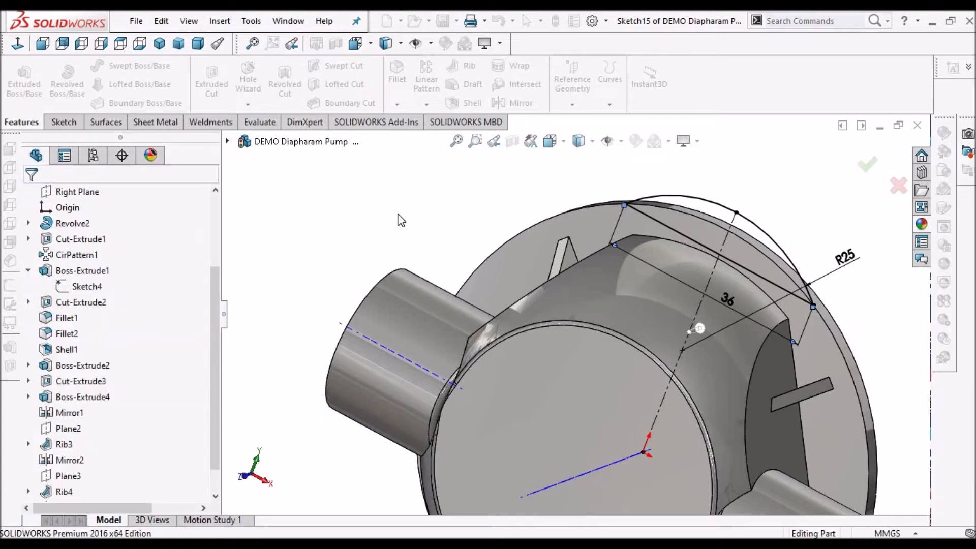
Start a sketch on the flange's housing-side face, including the new rounded lobe
scroll(752, 256, up, 4)
middle_drag(627, 300, 801, 243)
scroll(590, 266, down, 4)
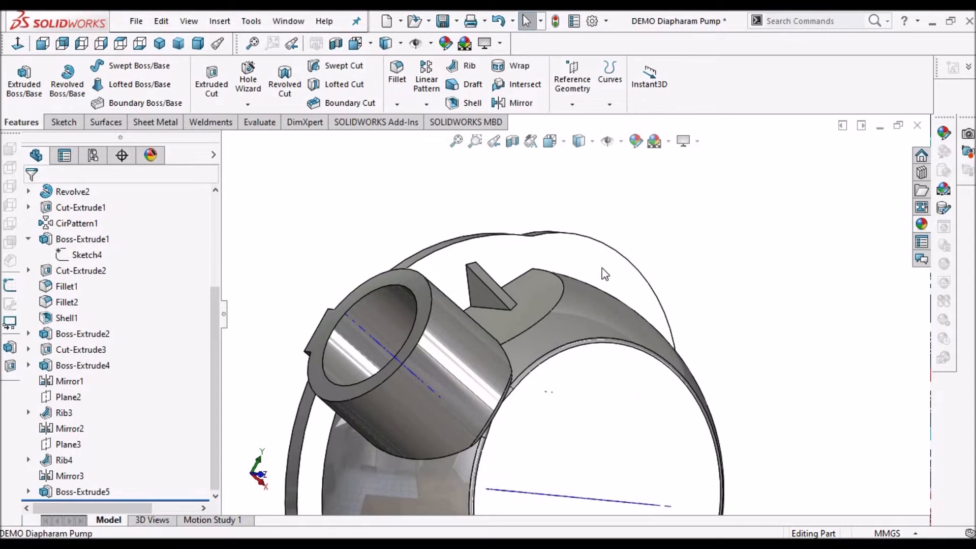
click(597, 265)
click(61, 122)
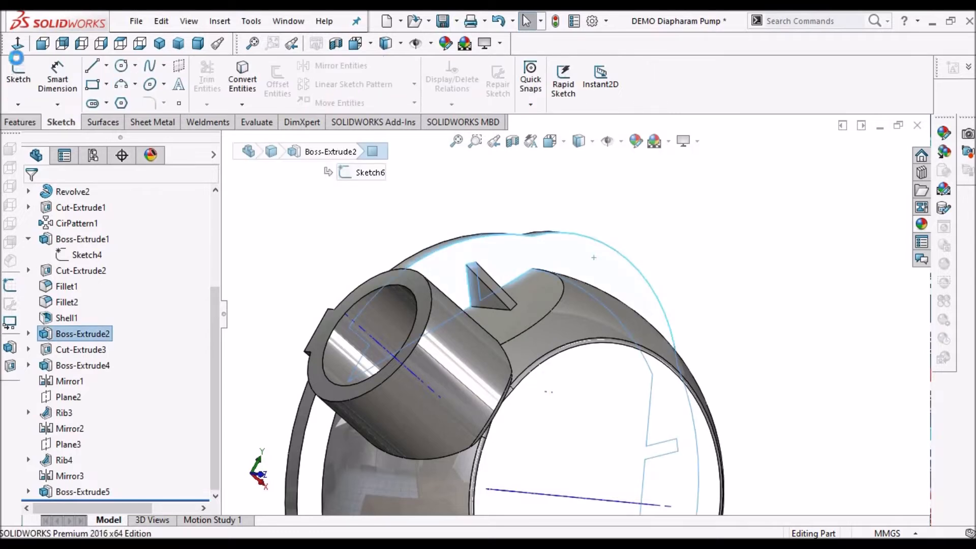
click(18, 69)
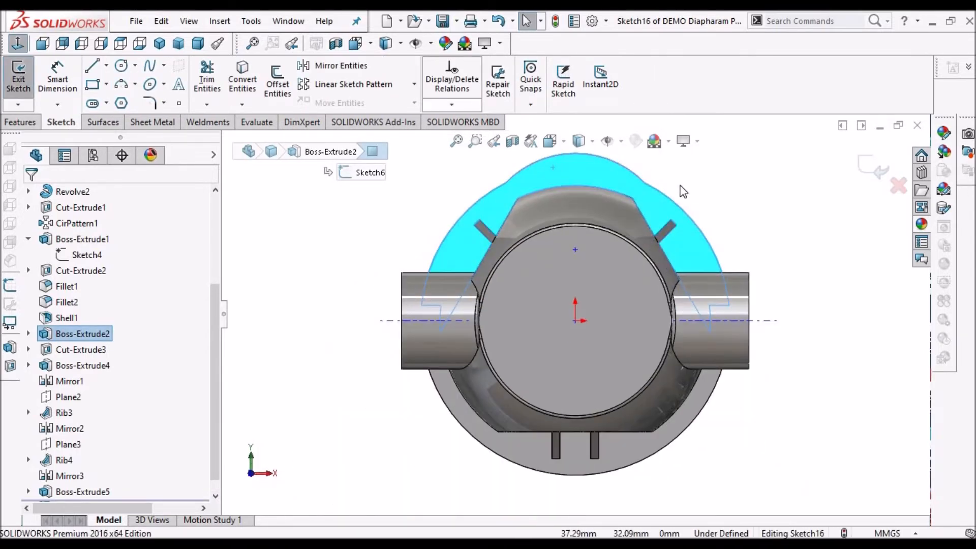
Clear the face selection and show the model in wireframe
click(591, 150)
scroll(590, 148, up, 1)
scroll(591, 147, down, 1)
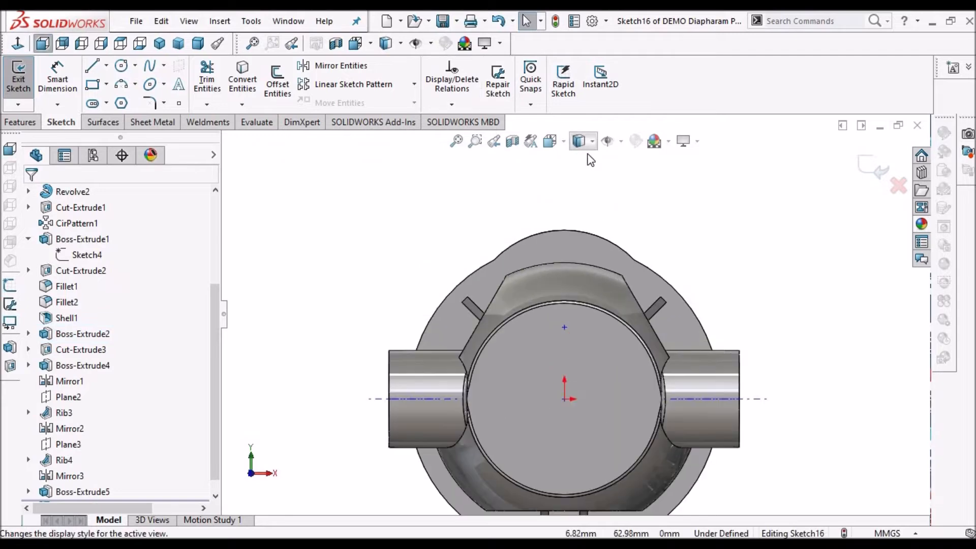
click(592, 145)
click(580, 242)
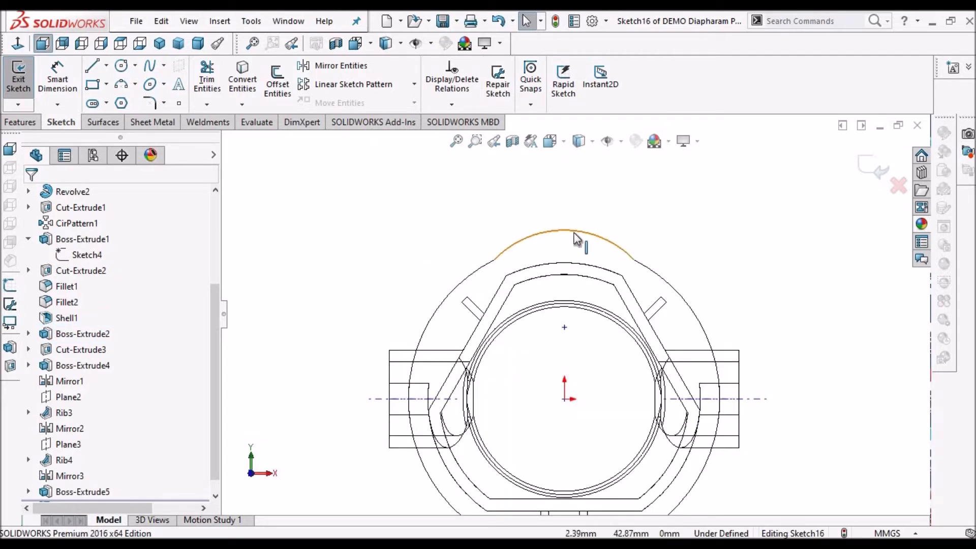
Sketch a vertical construction centerline from the origin up to a point just beyond the lobe's outer edge
scroll(535, 215, down, 2)
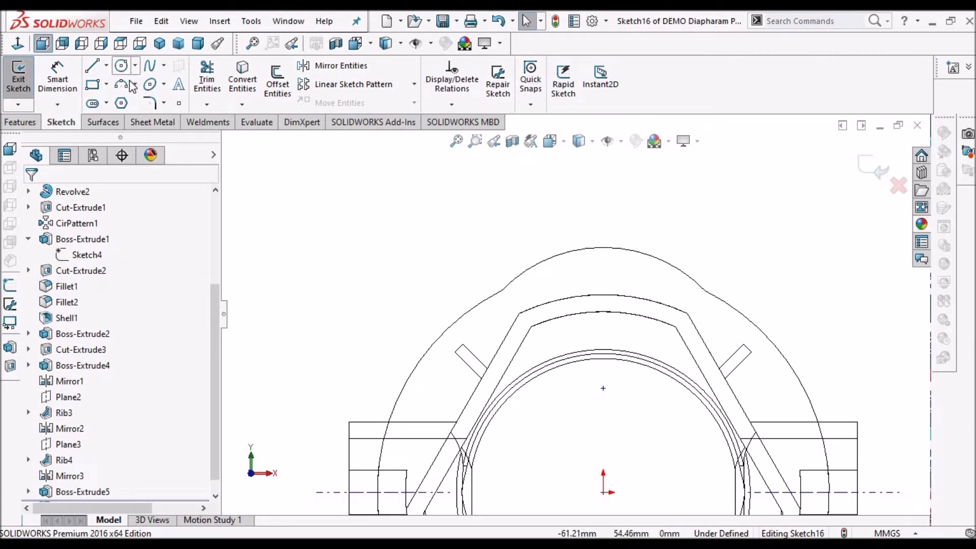
click(107, 69)
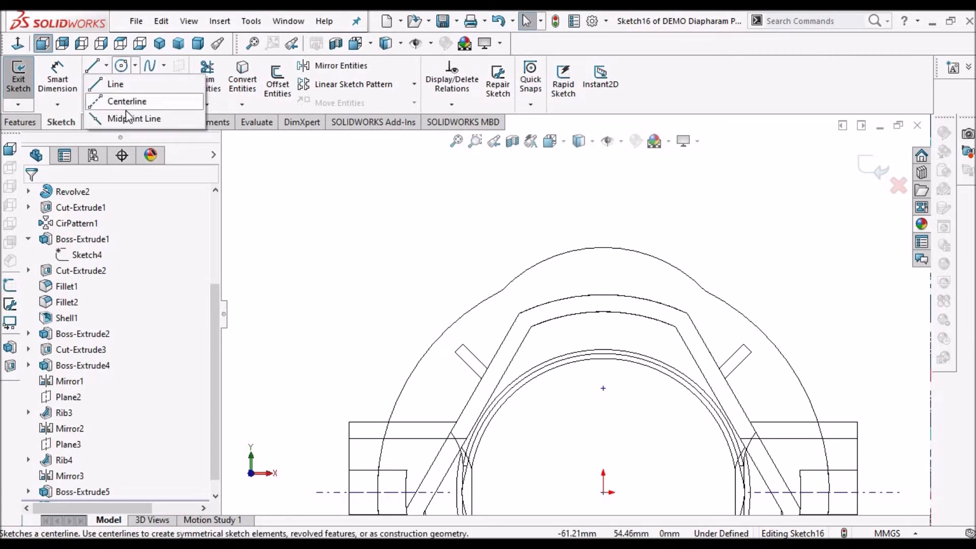
click(116, 100)
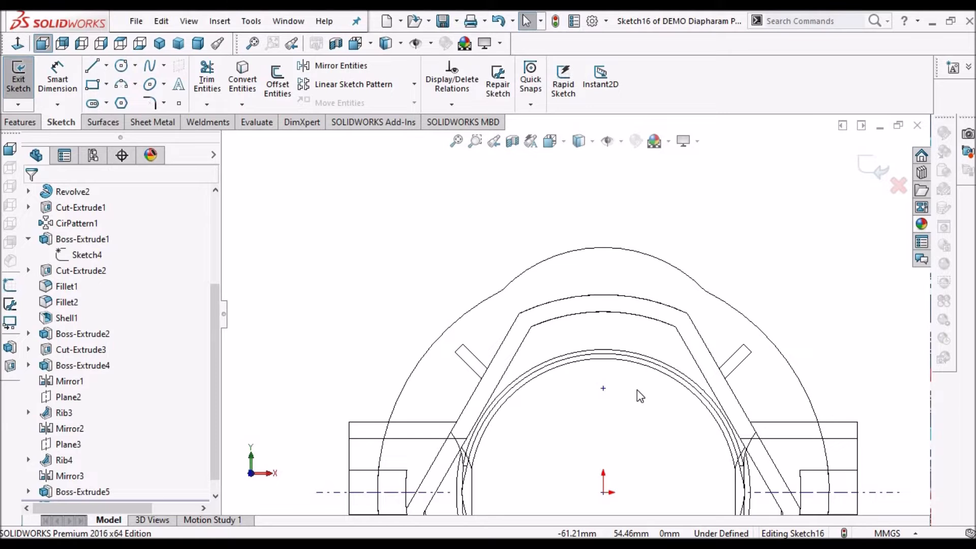
scroll(576, 315, up, 1)
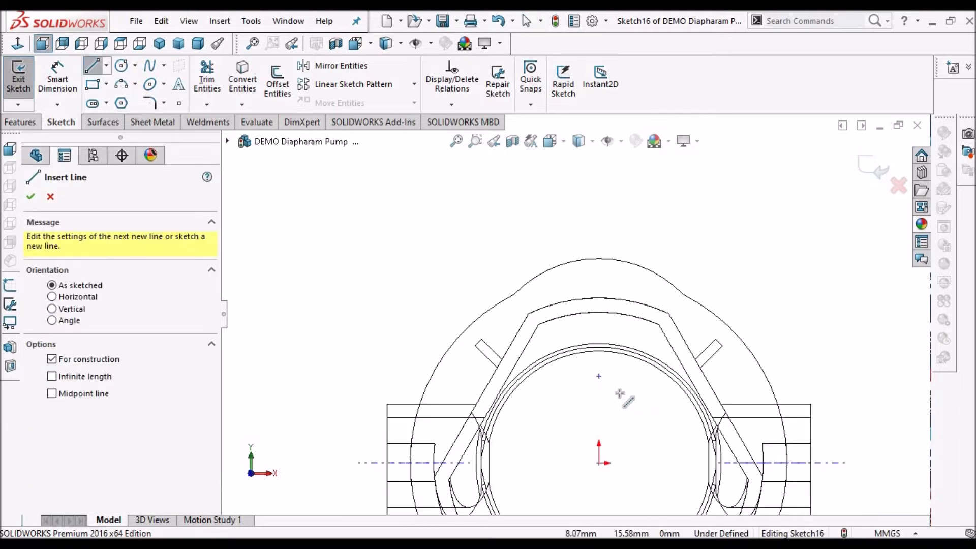
click(599, 462)
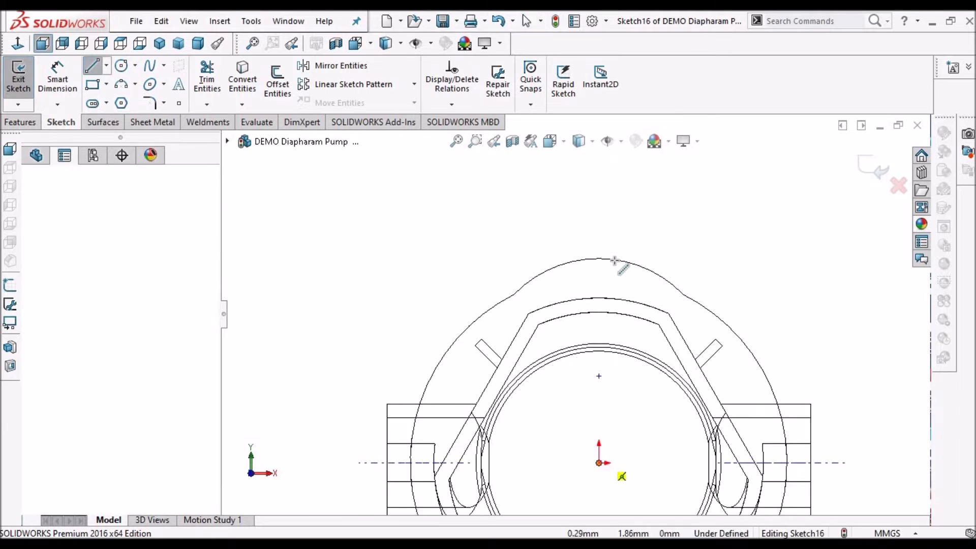
click(600, 215)
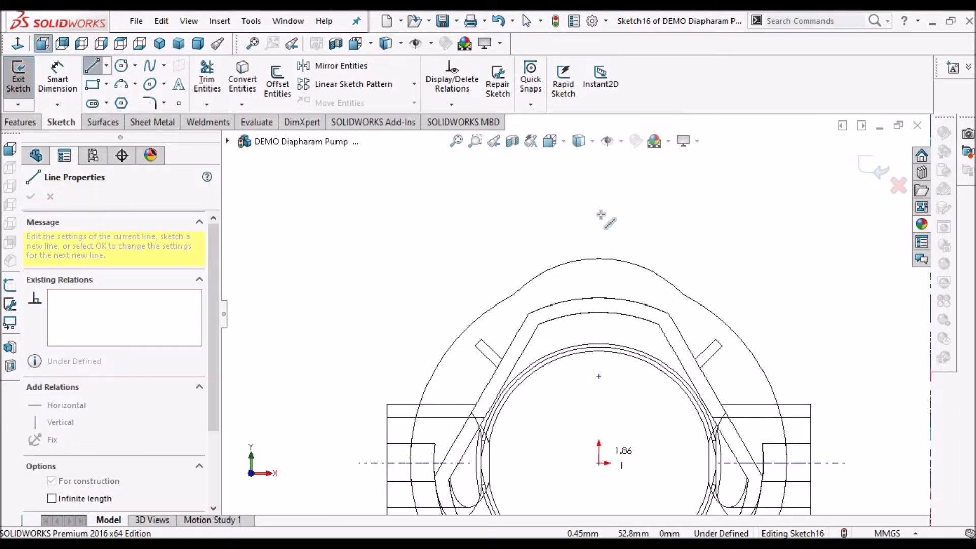
right_click(448, 216)
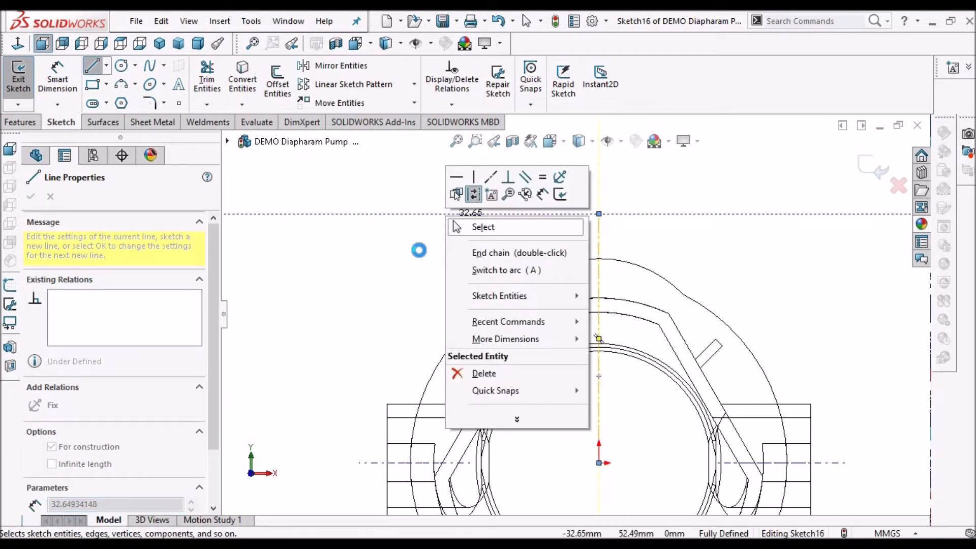
click(461, 227)
Sketch a centerpoint arc of about 5.4 mm radius above the lobe, centered where the centerline meets its outer edge and sweeping about 111°
click(136, 87)
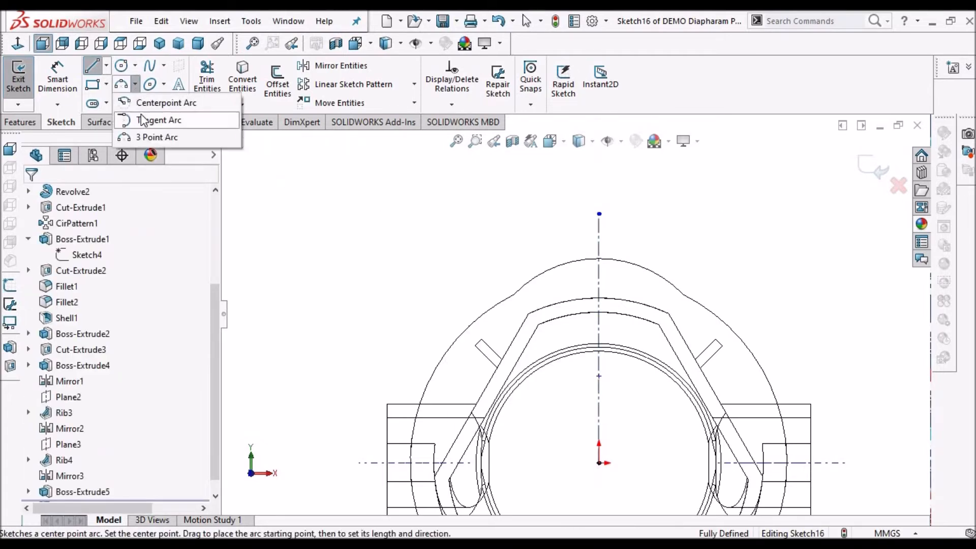
click(134, 103)
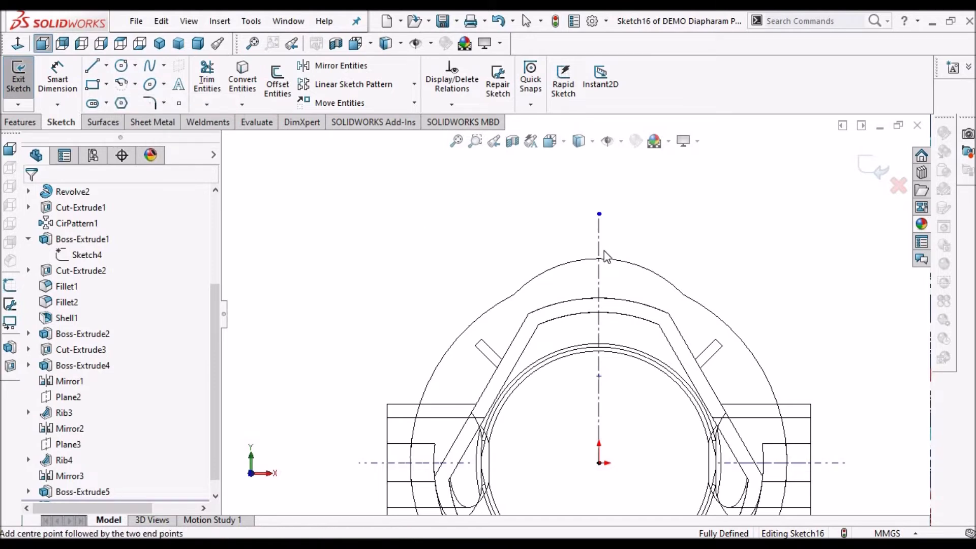
scroll(604, 255, up, 2)
click(594, 270)
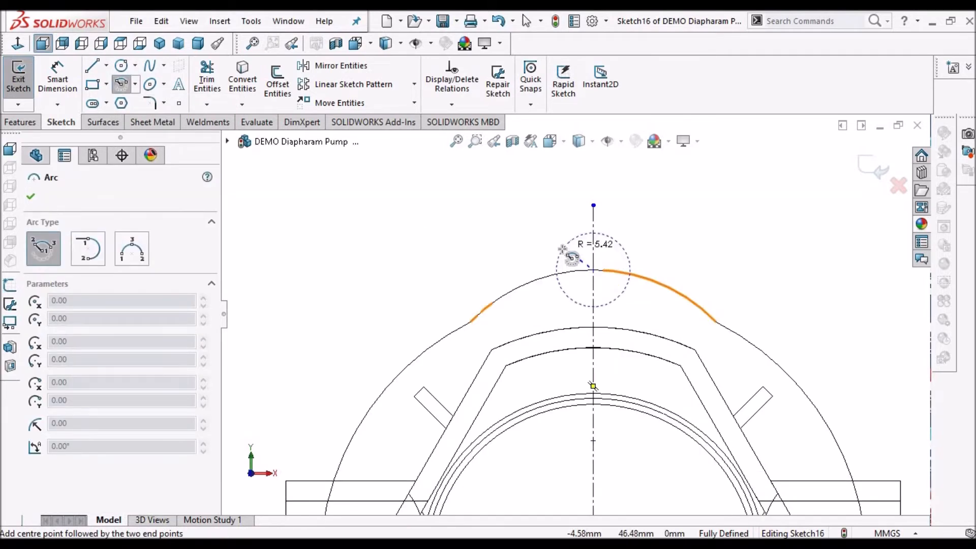
click(562, 248)
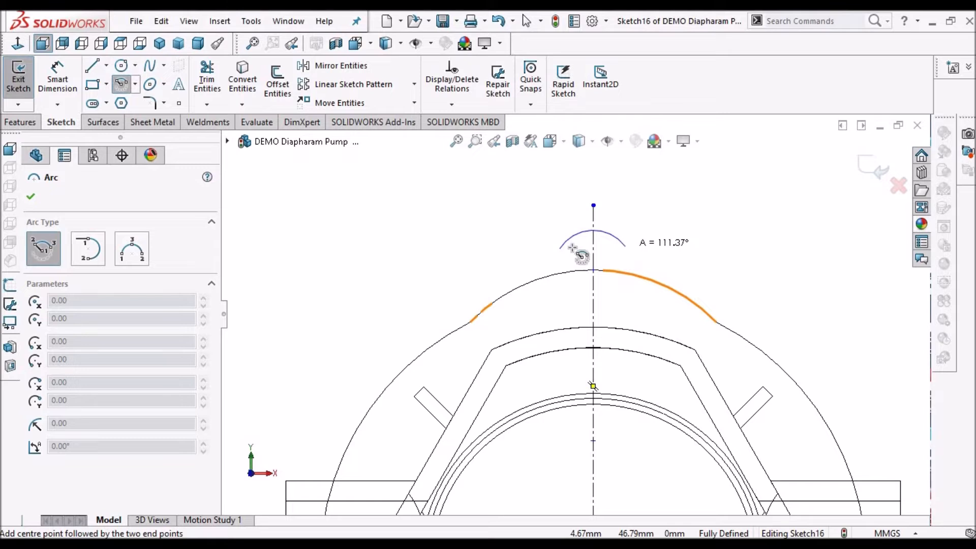
right_click(442, 218)
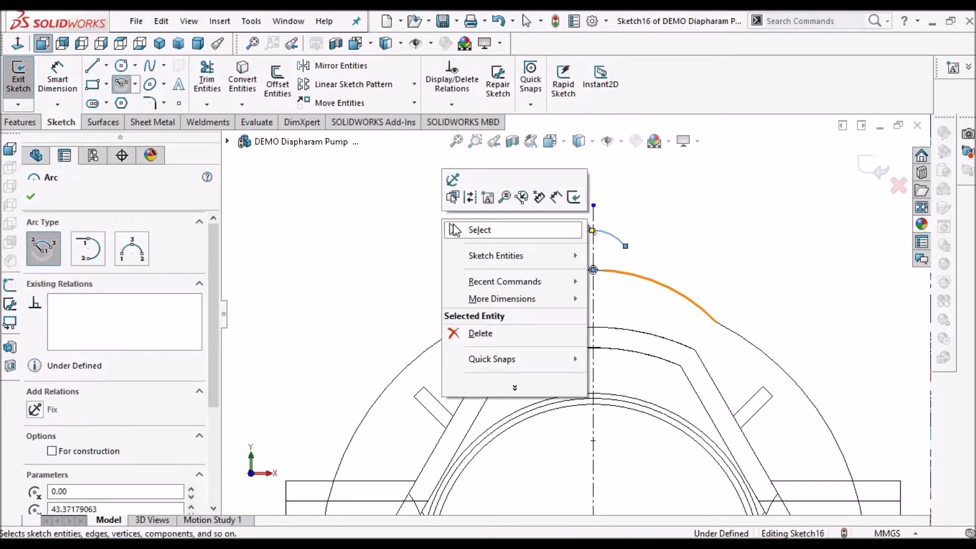
click(455, 230)
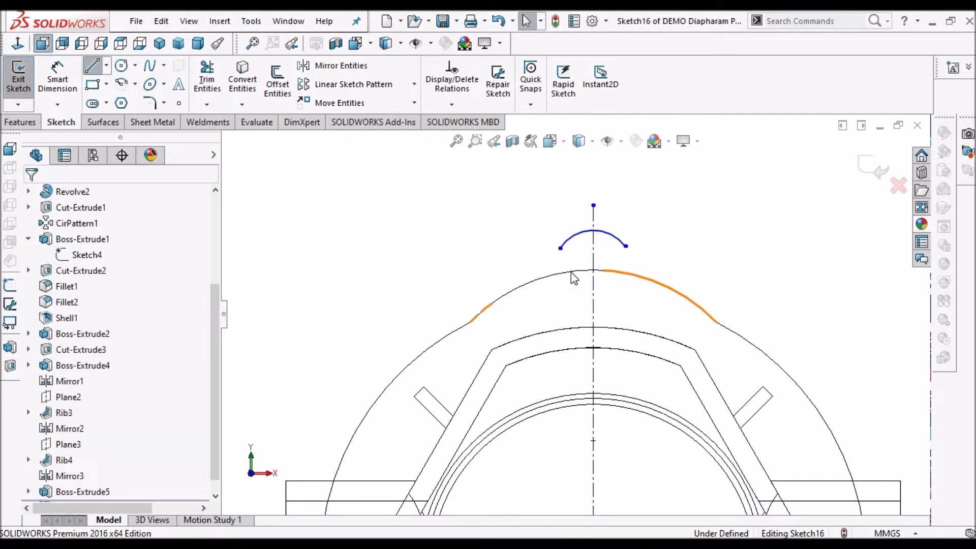
Sketch a vertical line down from each end of the arc, both ending at the same height inside the lobe's outer edge
key(l)
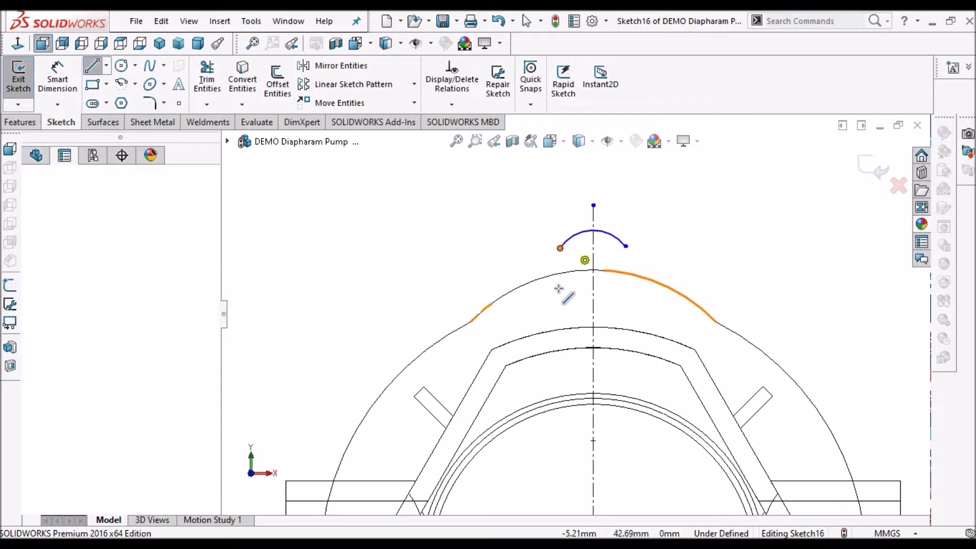
click(561, 248)
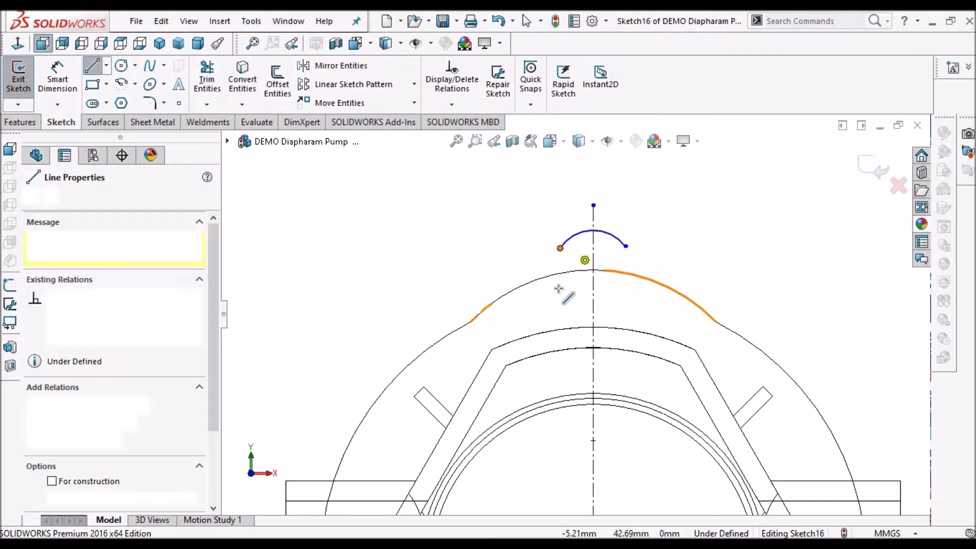
right_click(492, 231)
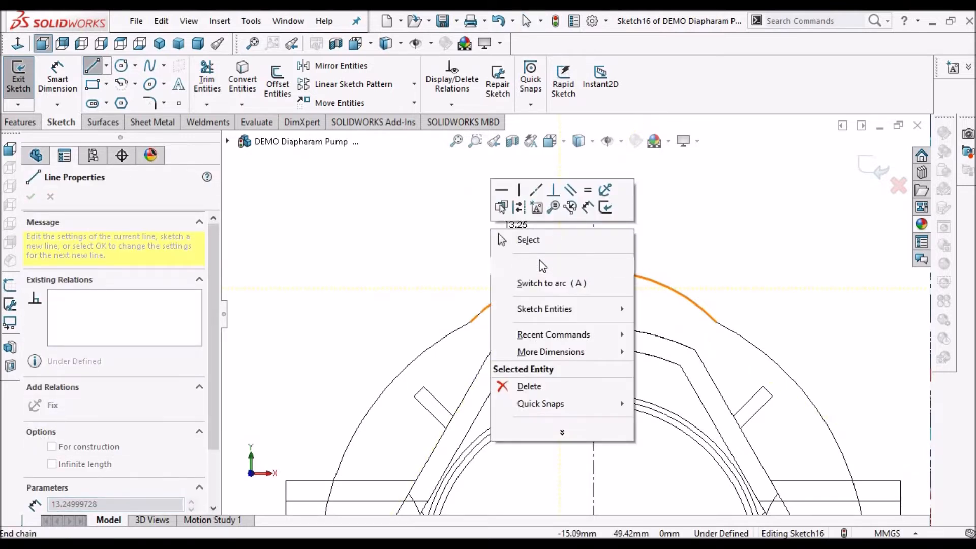
click(543, 263)
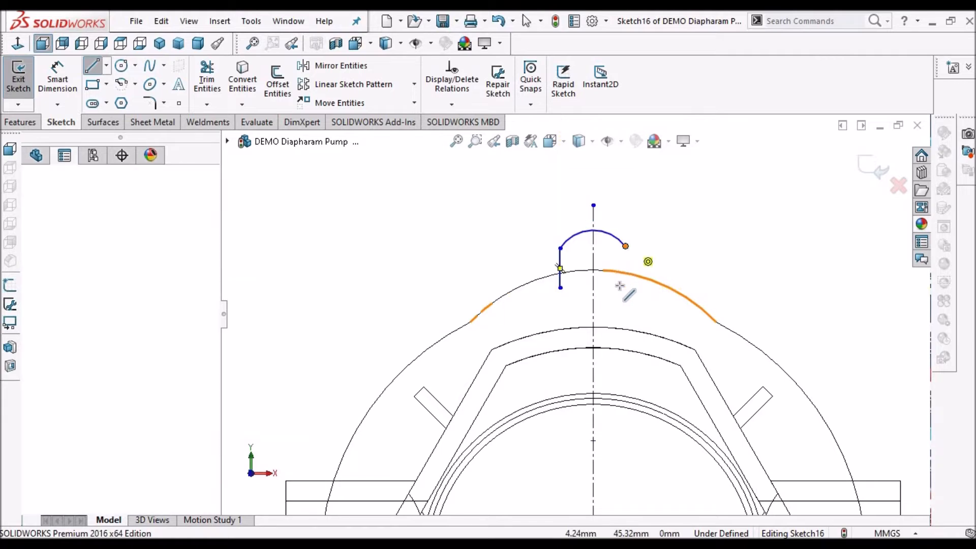
click(625, 246)
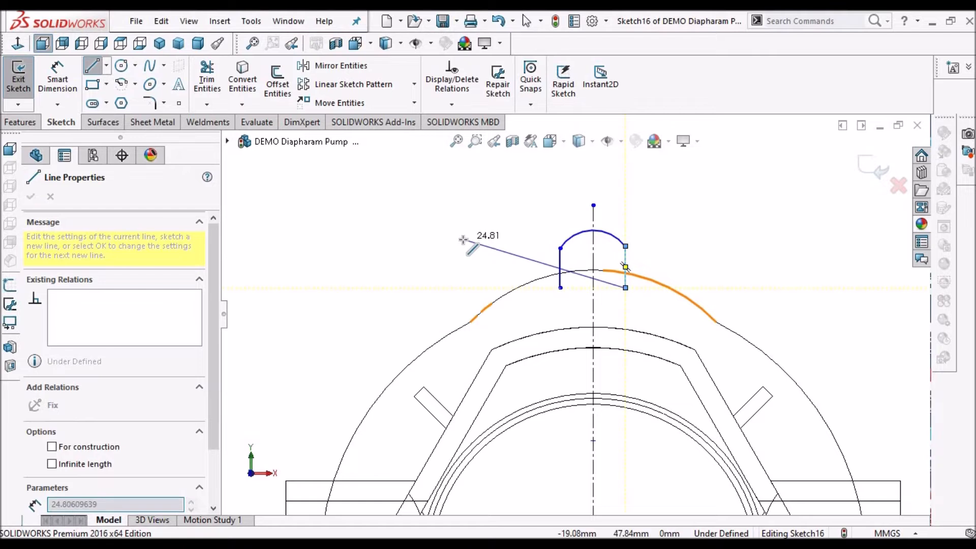
right_click(470, 248)
click(472, 249)
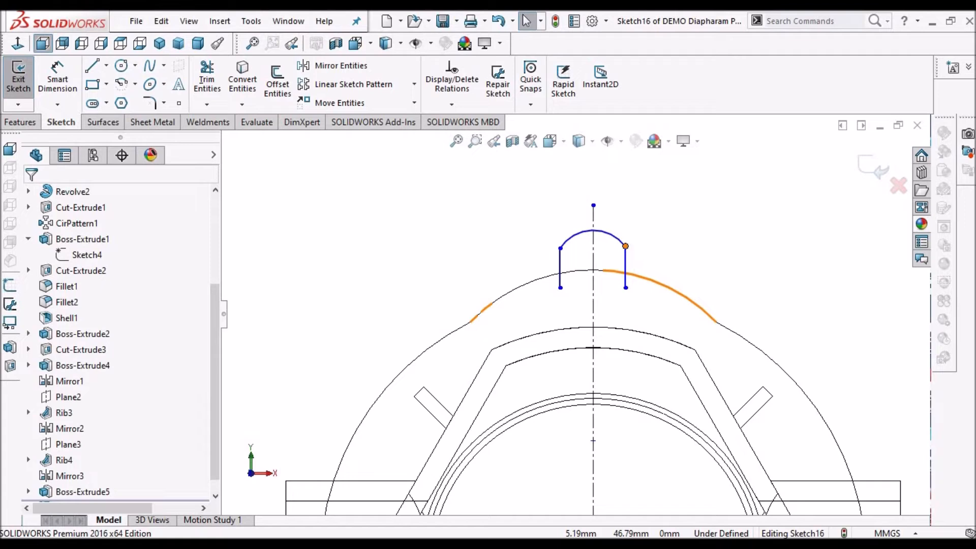
click(625, 246)
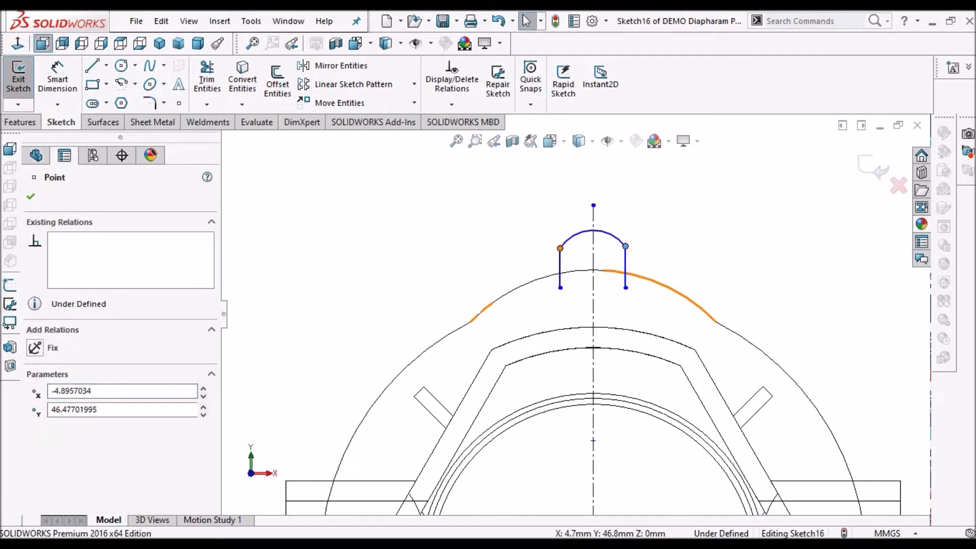
ctrl+click(560, 248)
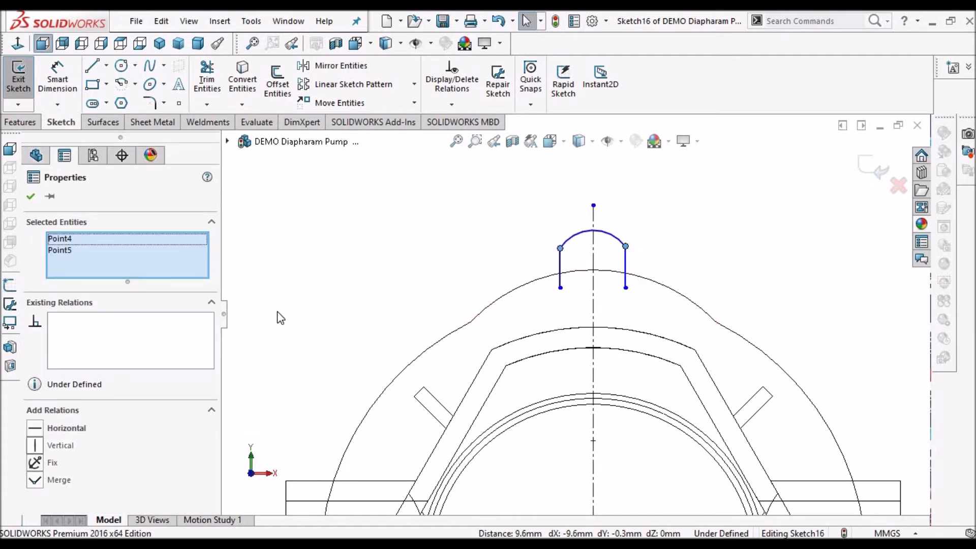
click(774, 221)
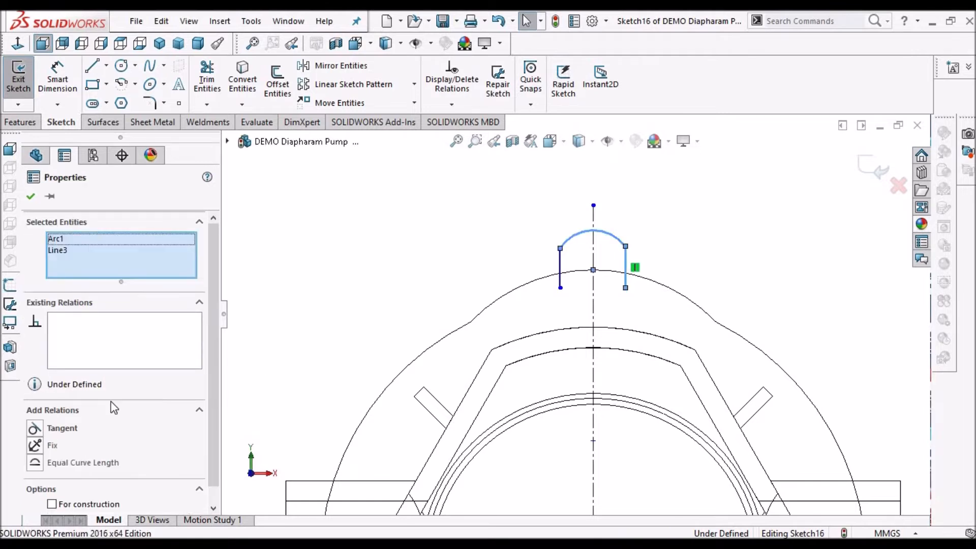
Add tangent relations between the arc and both vertical side lines
click(43, 428)
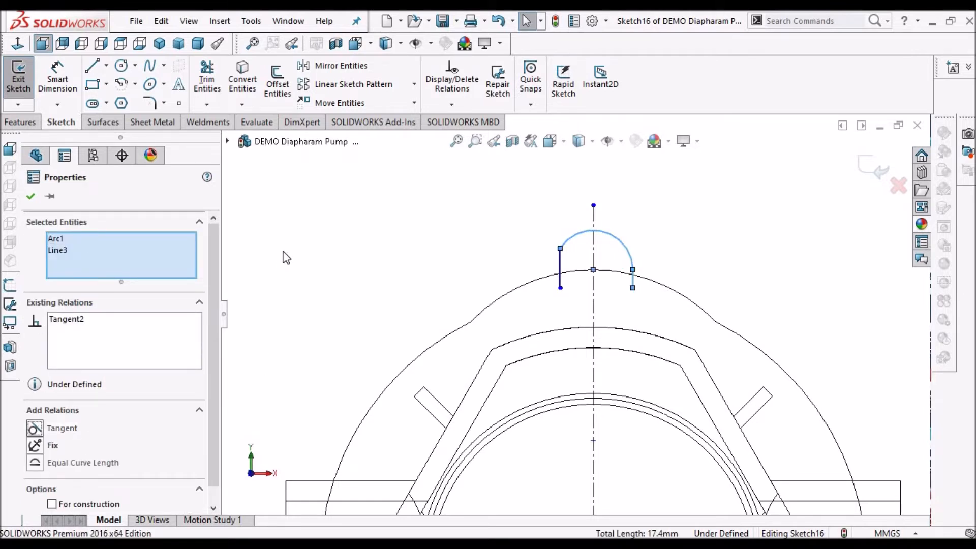
click(32, 197)
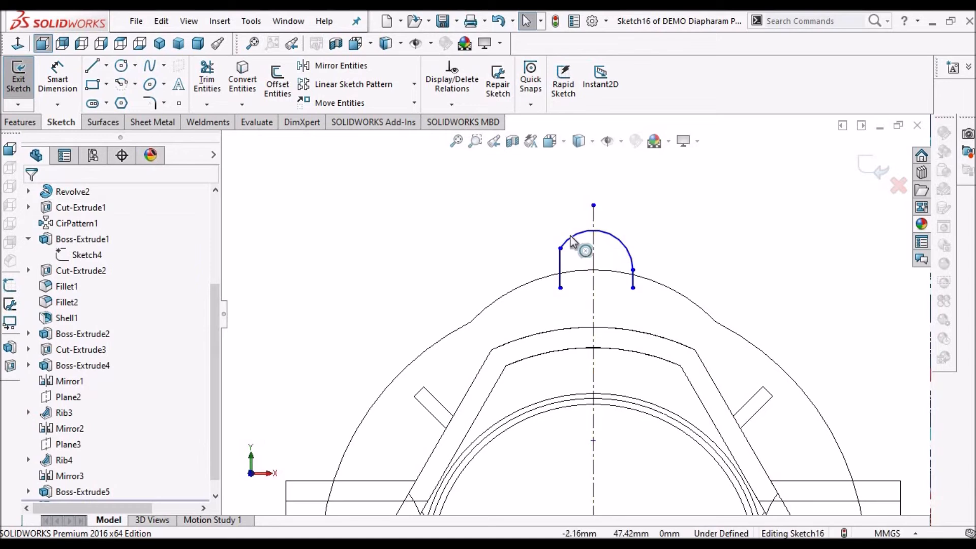
click(561, 262)
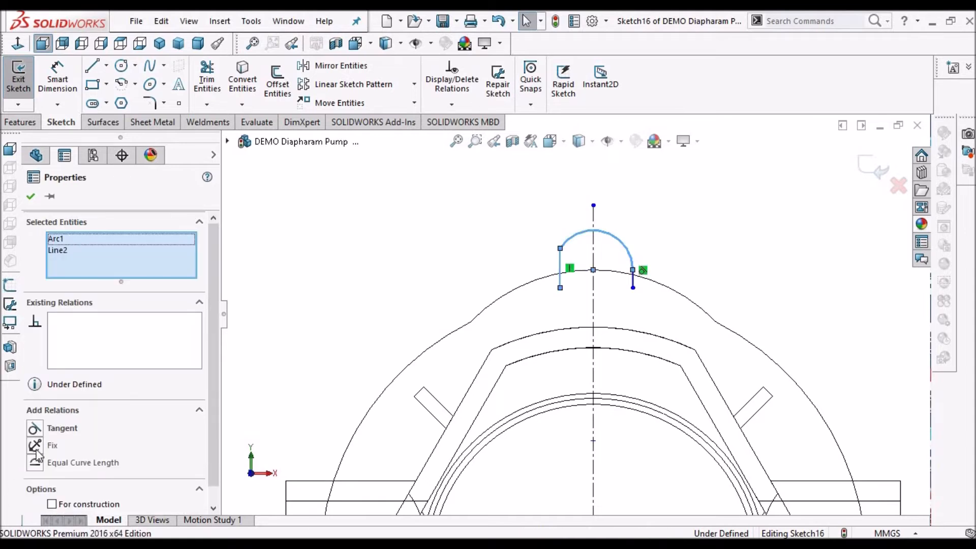
click(35, 428)
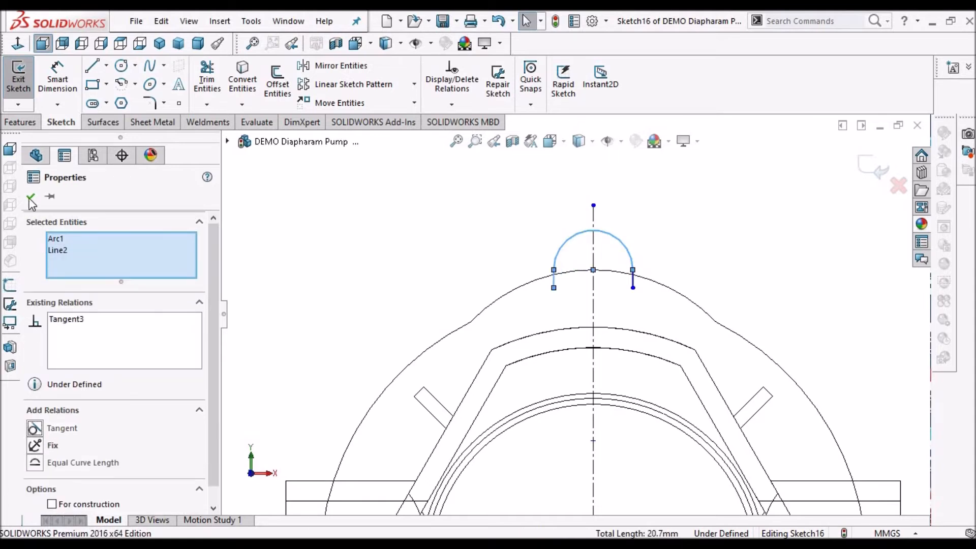
click(460, 237)
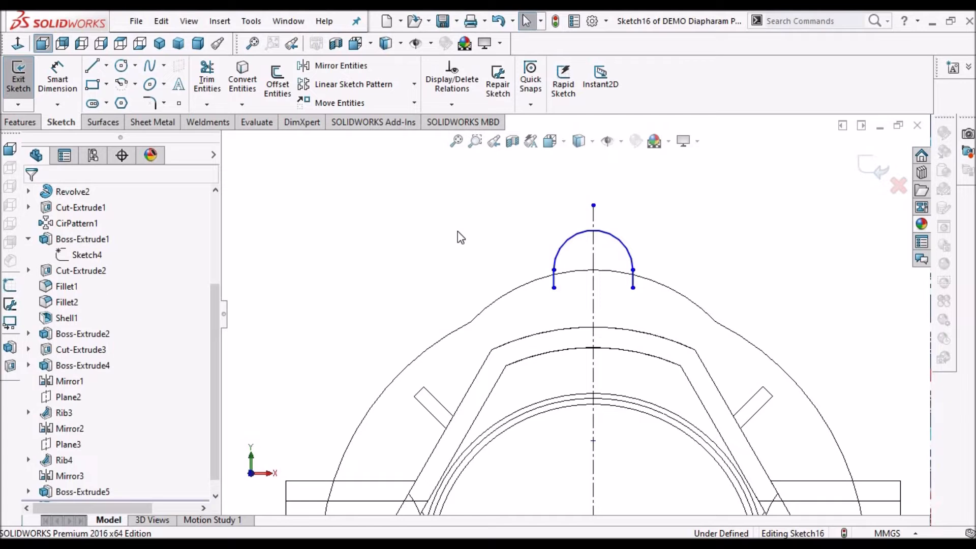
key(z)
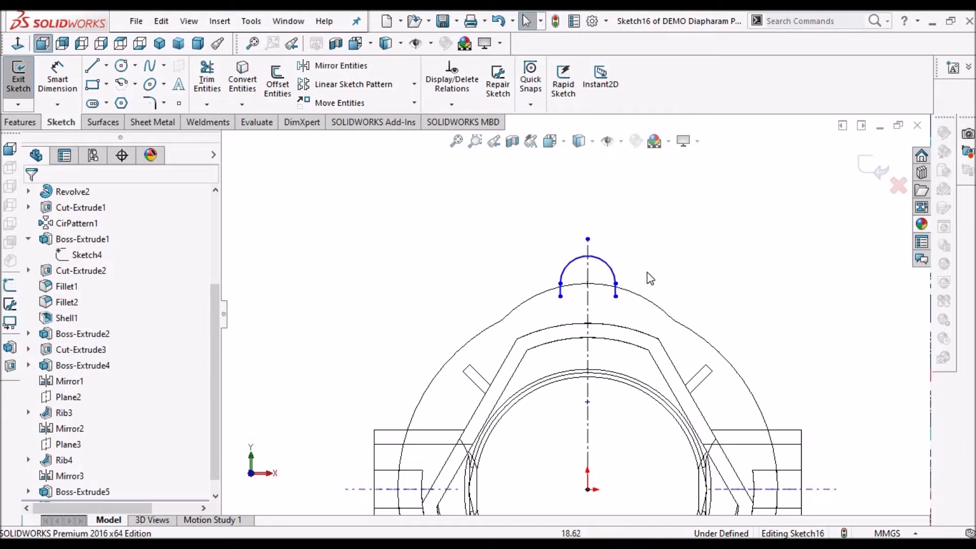
scroll(633, 274, down, 1)
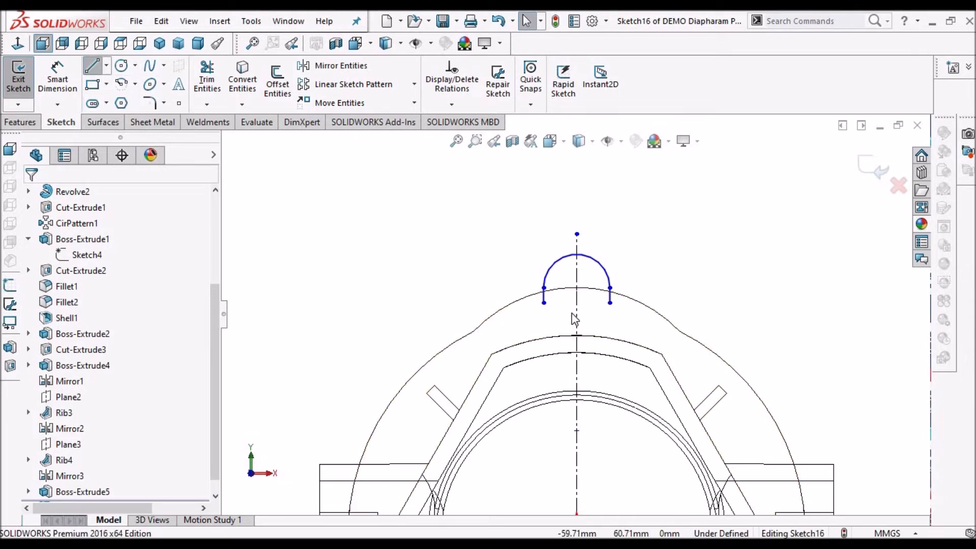
key(l)
scroll(574, 316, down, 4)
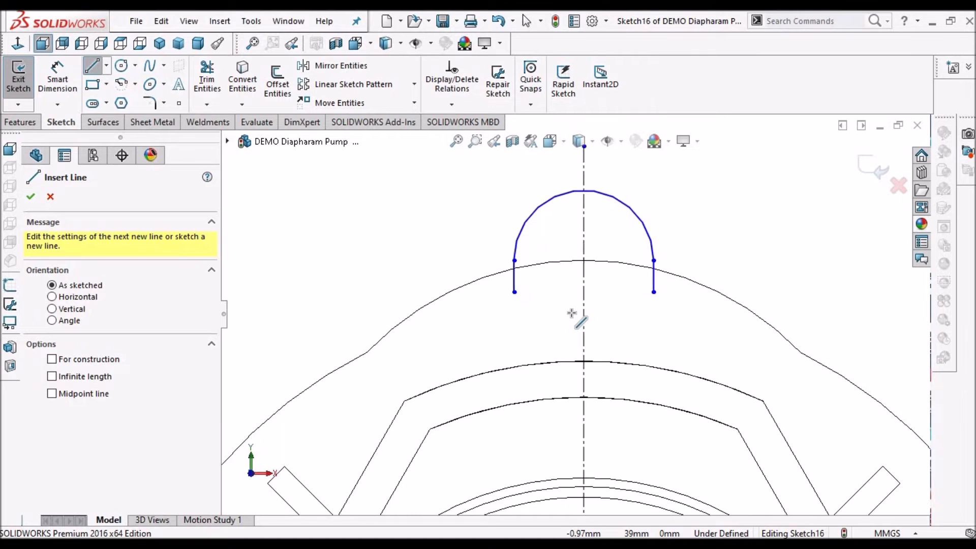
click(31, 198)
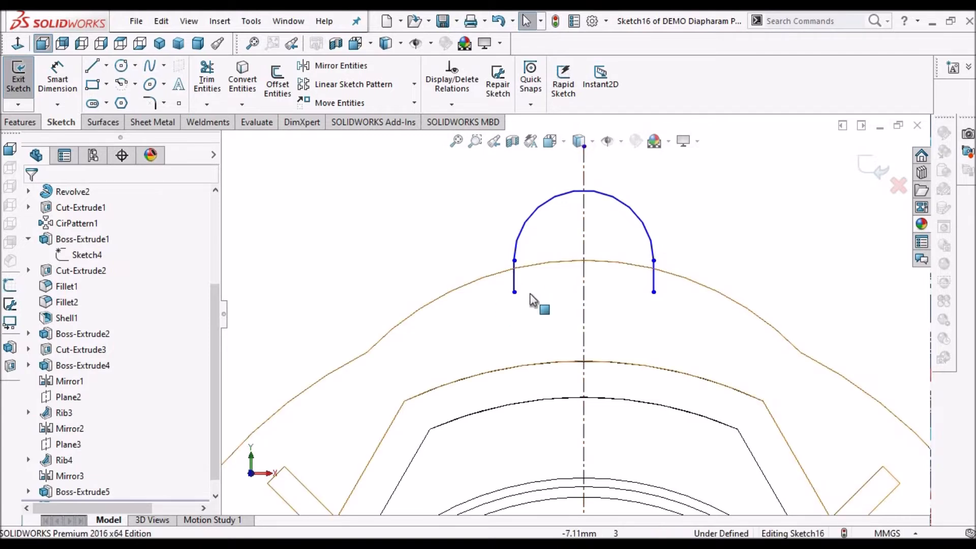
Add a horizontal relation between the two points where the arc meets the side lines
click(654, 261)
key(Home)
text(-)
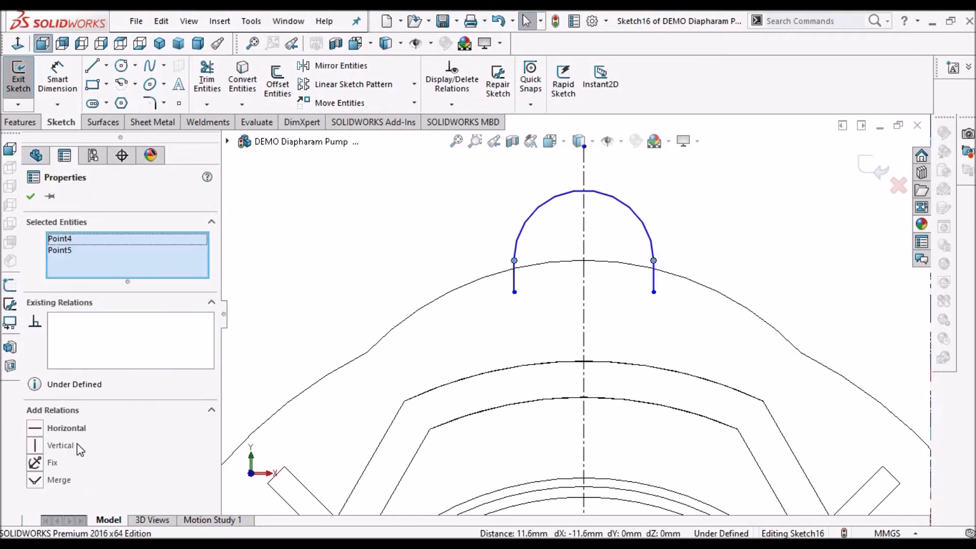
click(34, 428)
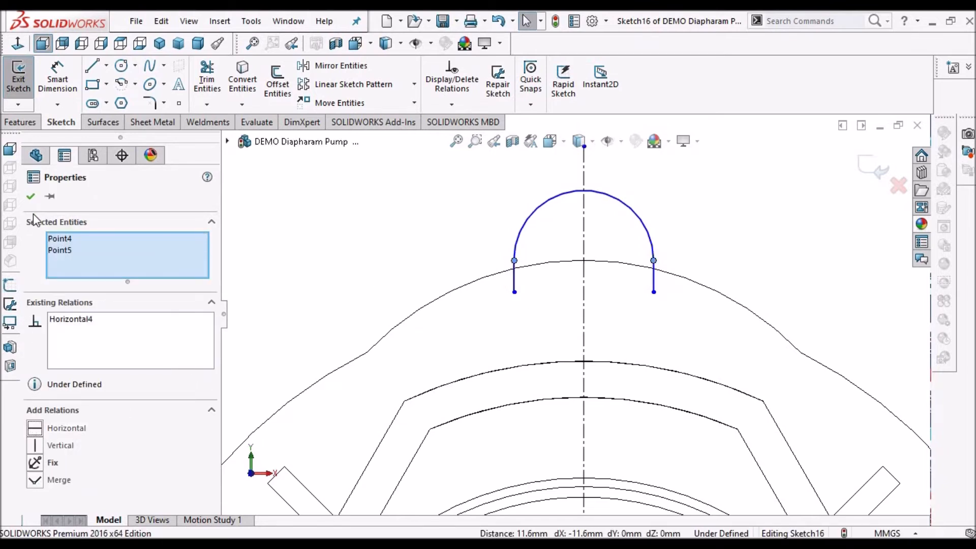
key(Escape)
key(z)
key(z)
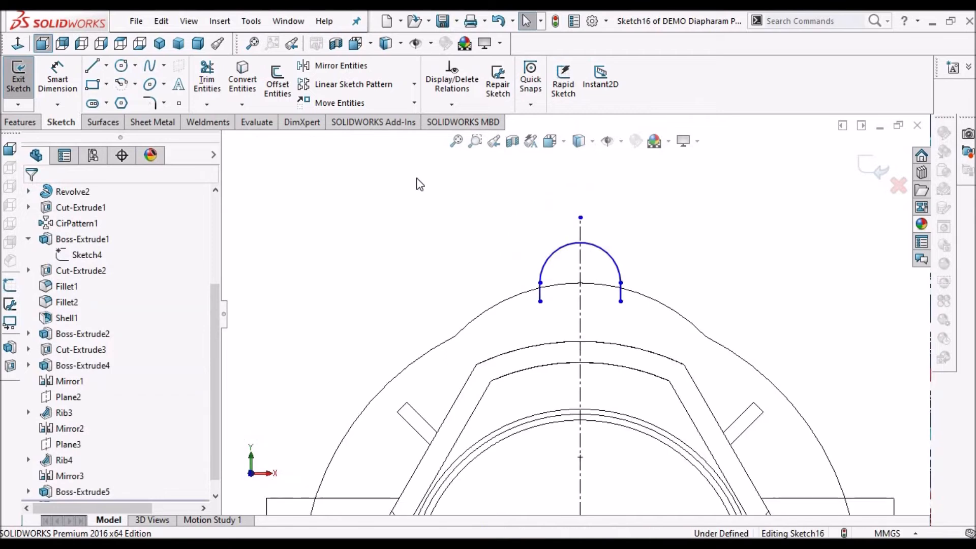
Dimension the top arc of the profile with a radius of 6 mm
scroll(618, 267, down, 1)
click(58, 71)
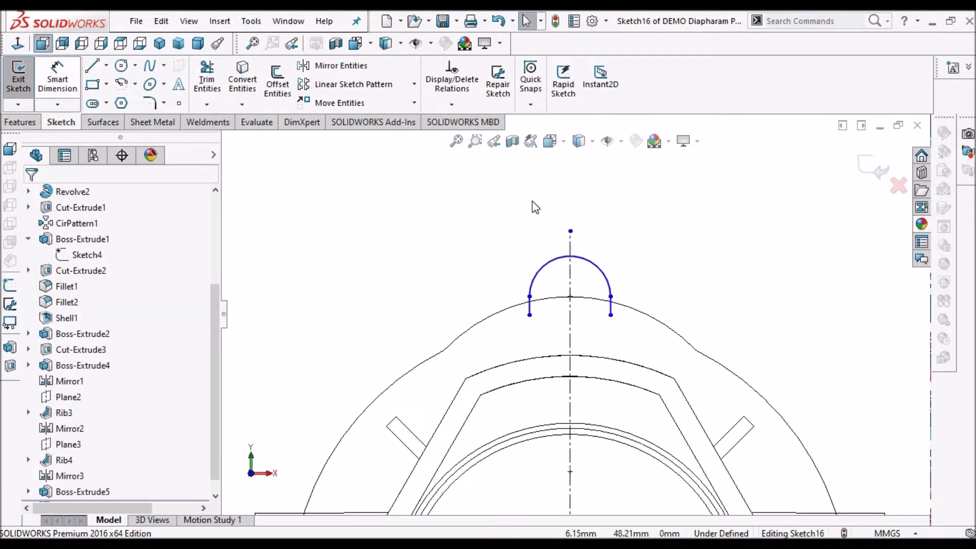
click(571, 256)
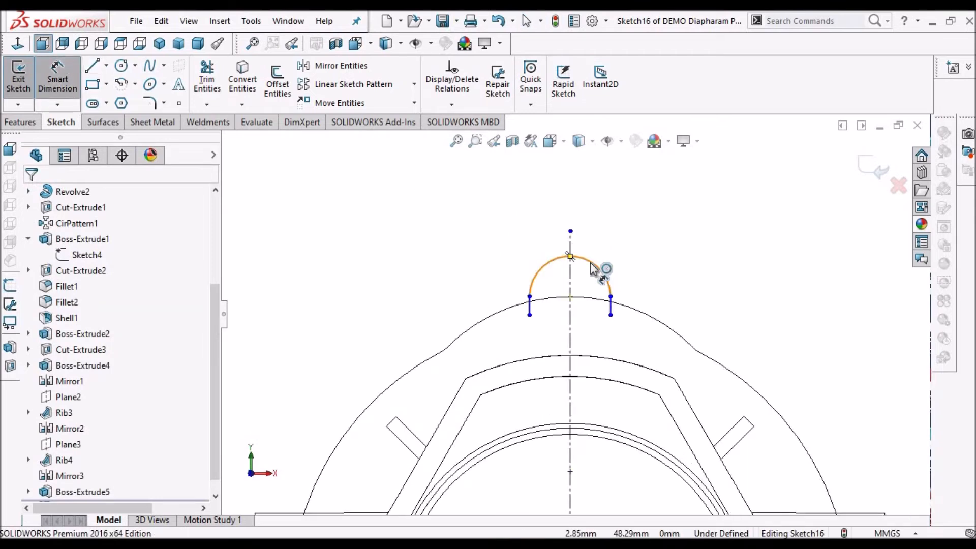
click(640, 232)
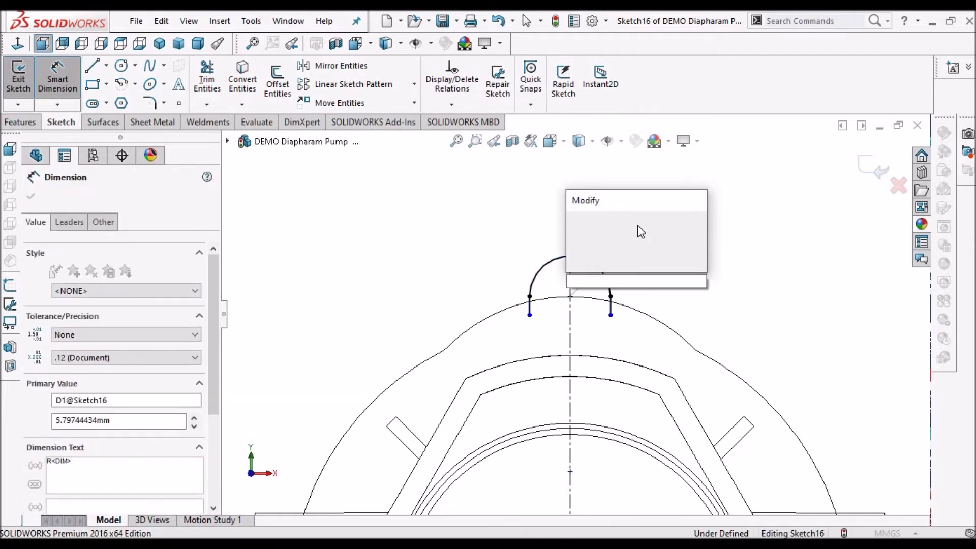
key(Return)
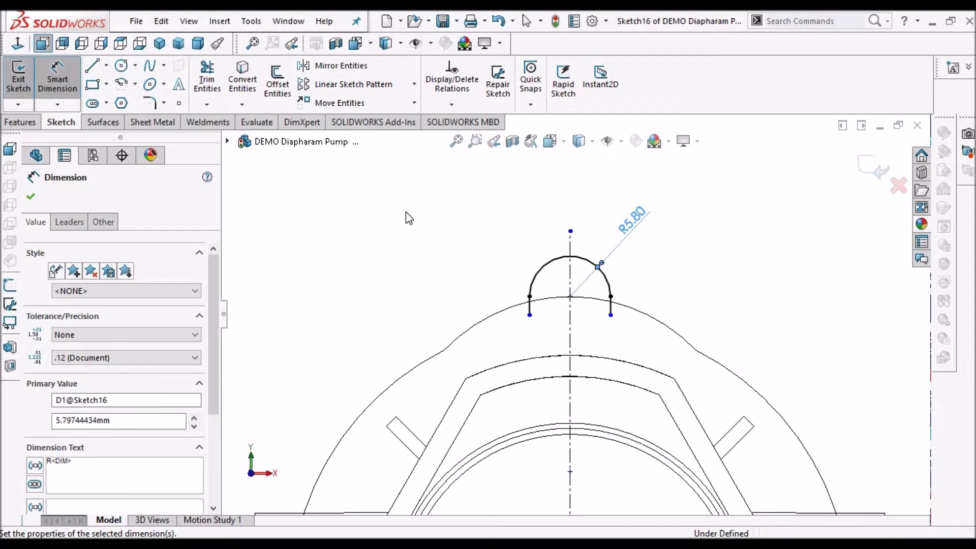
click(328, 223)
click(67, 83)
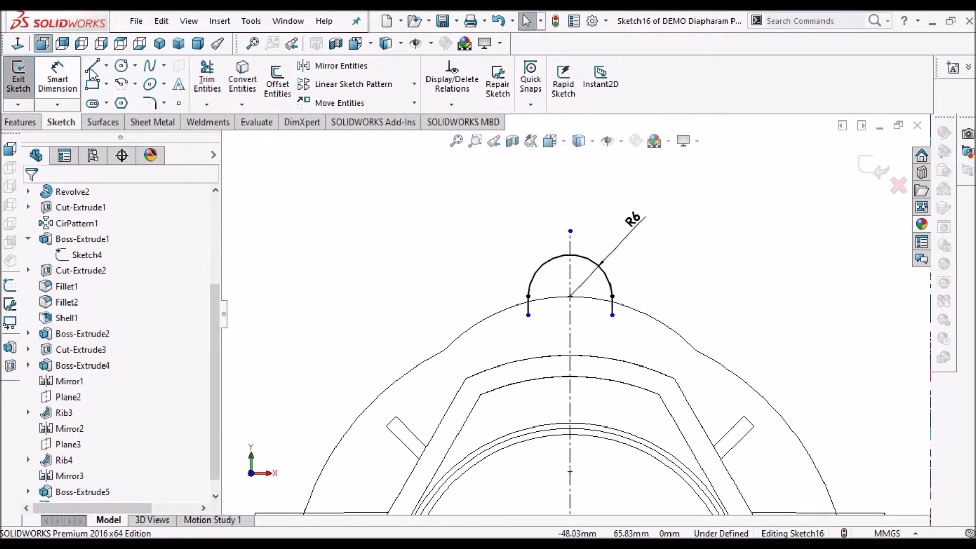
Close the profile with a horizontal line joining the lower ends of the two vertical side lines
click(528, 315)
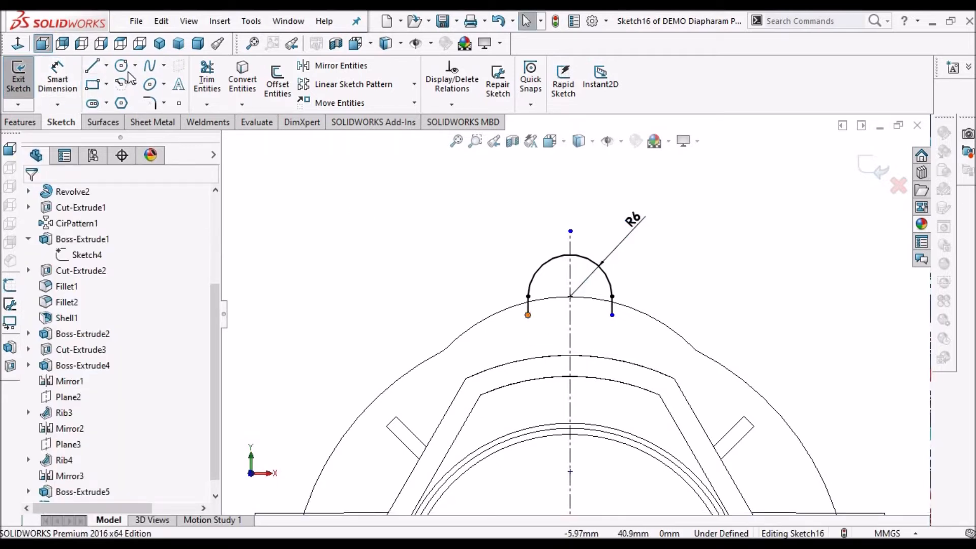
click(528, 315)
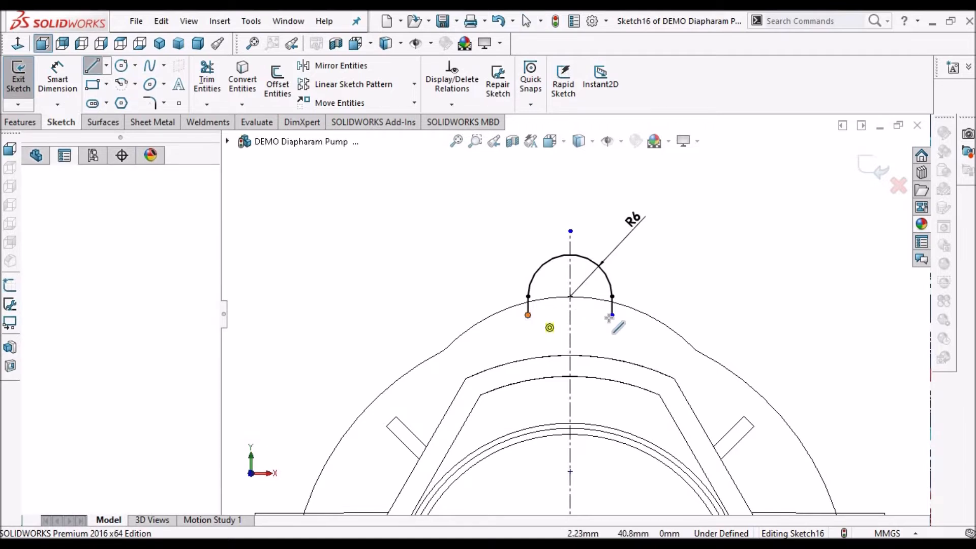
click(612, 316)
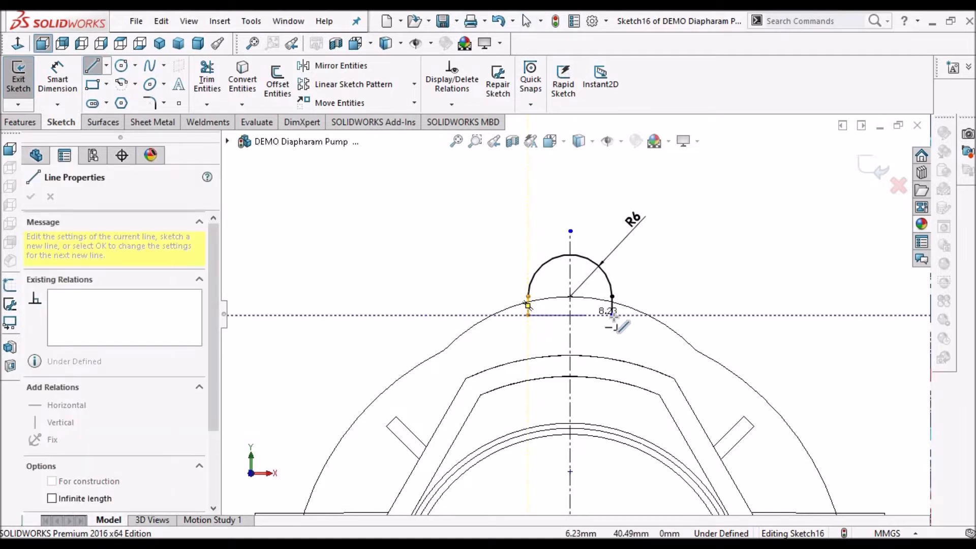
right_click(685, 261)
click(700, 174)
right_click(700, 174)
click(731, 184)
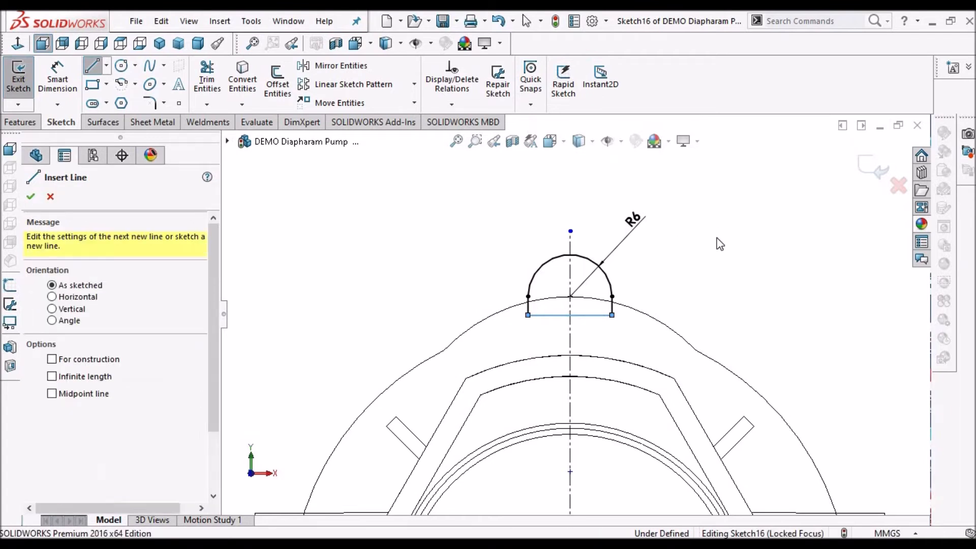
Dimension the vertical distance from the origin to the profile's bottom line as 40 mm
scroll(711, 288, up, 5)
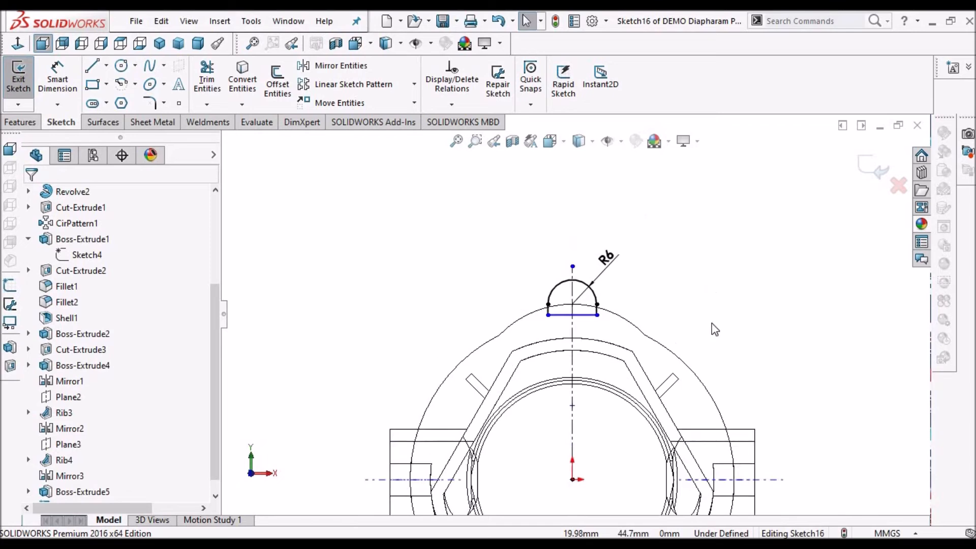
click(62, 80)
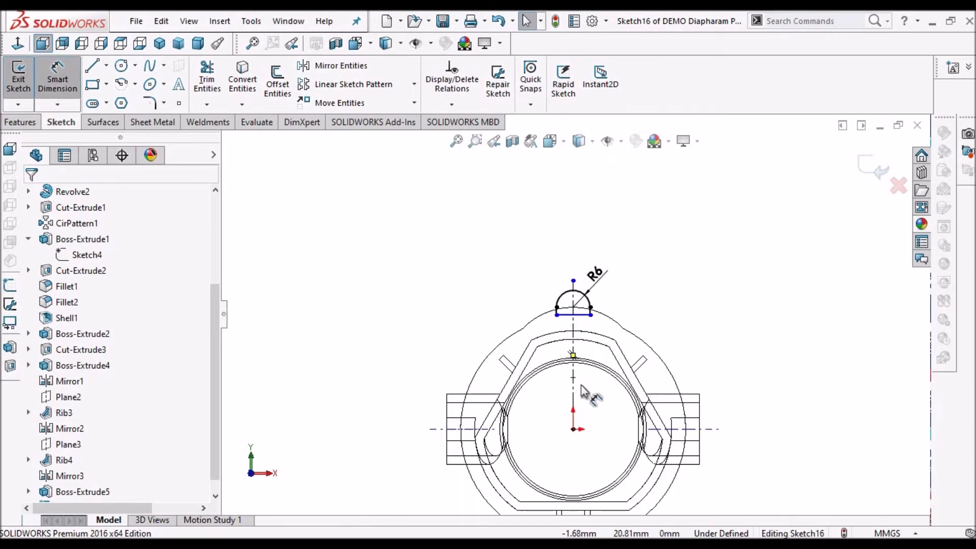
scroll(580, 394, down, 3)
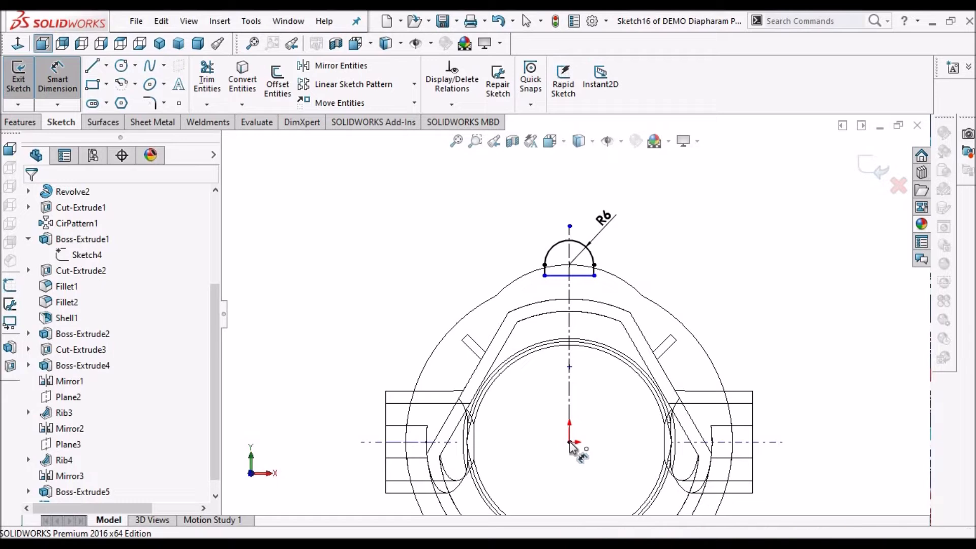
click(569, 276)
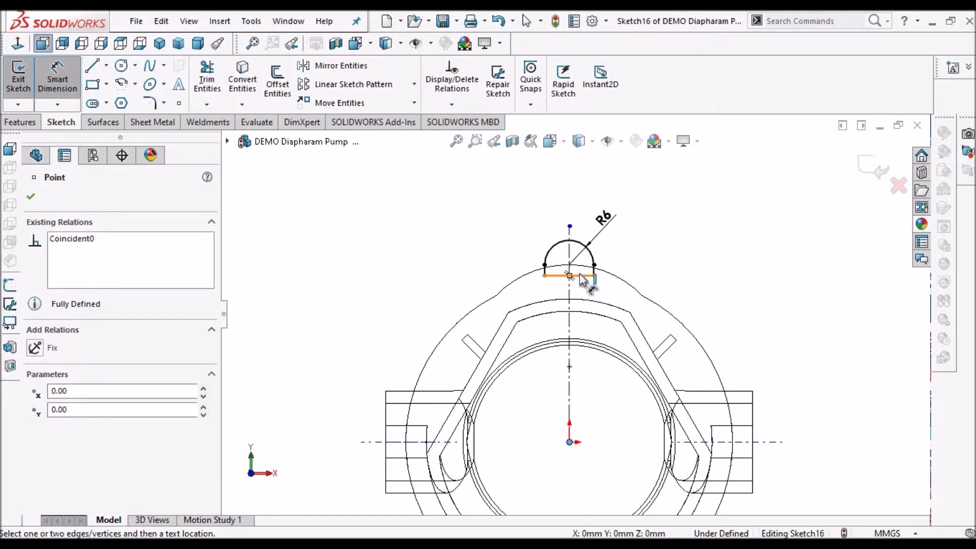
click(580, 275)
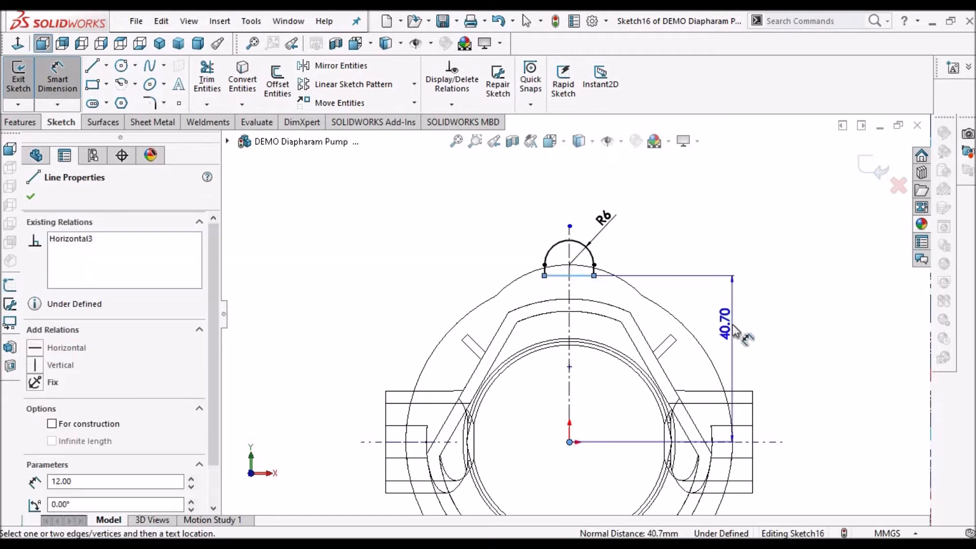
click(734, 331)
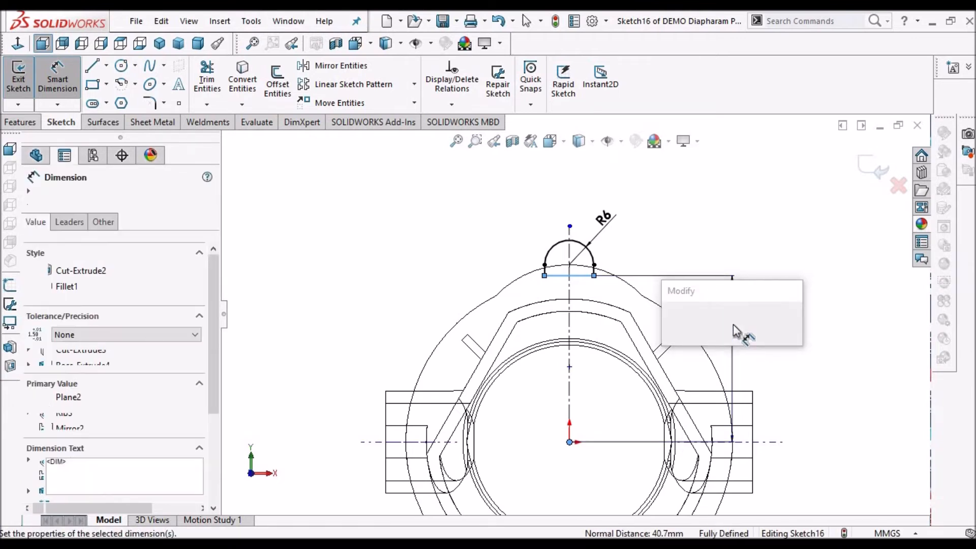
key(Return)
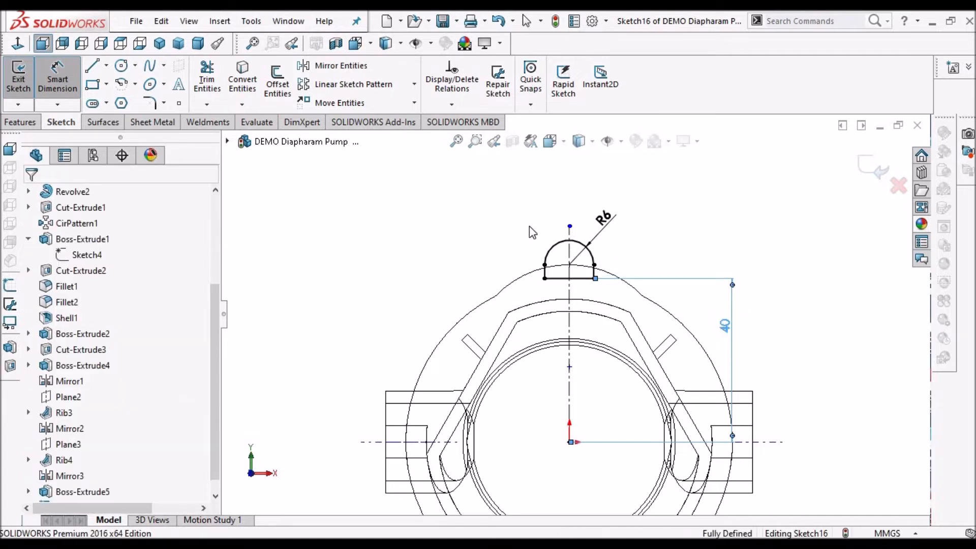
Display the model shaded with edges in the isometric view
scroll(645, 277, up, 1)
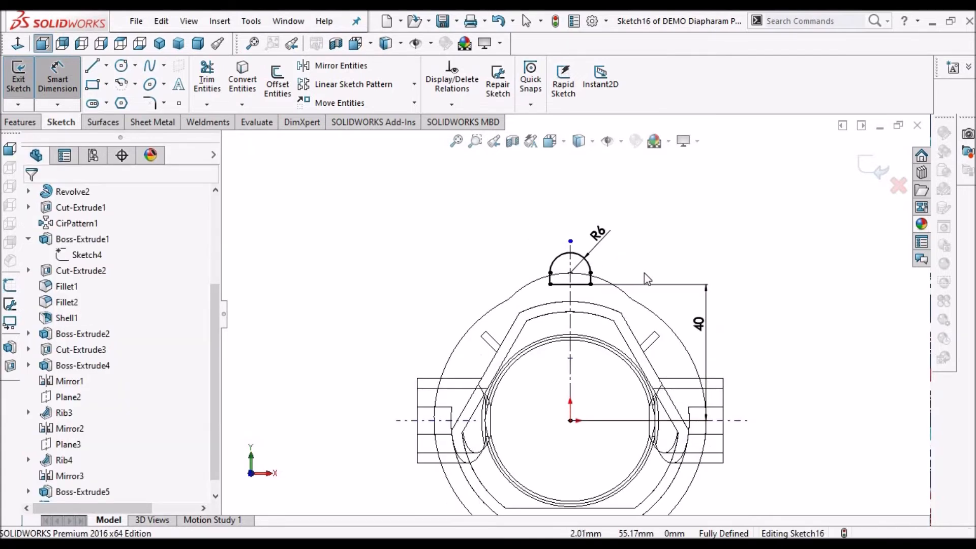
click(584, 141)
click(582, 226)
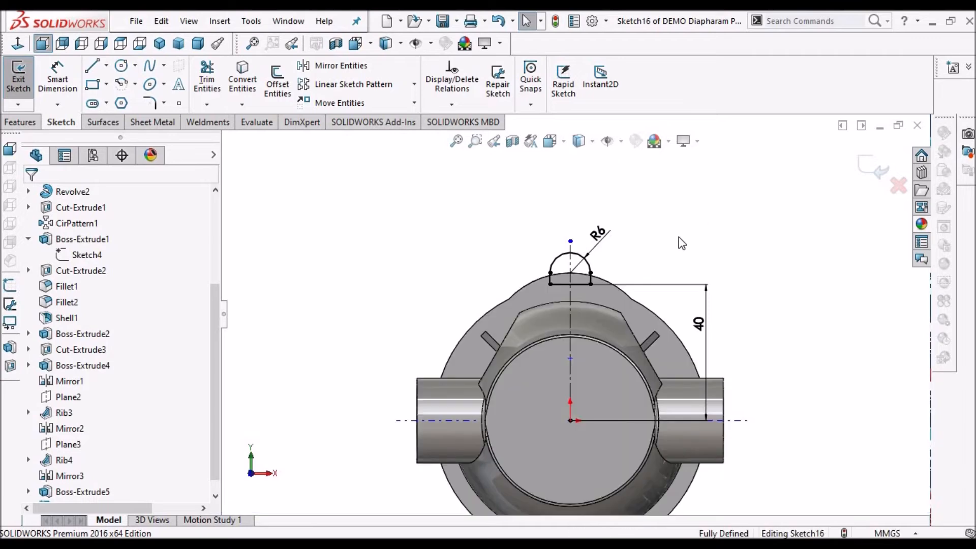
key(ctrl+7)
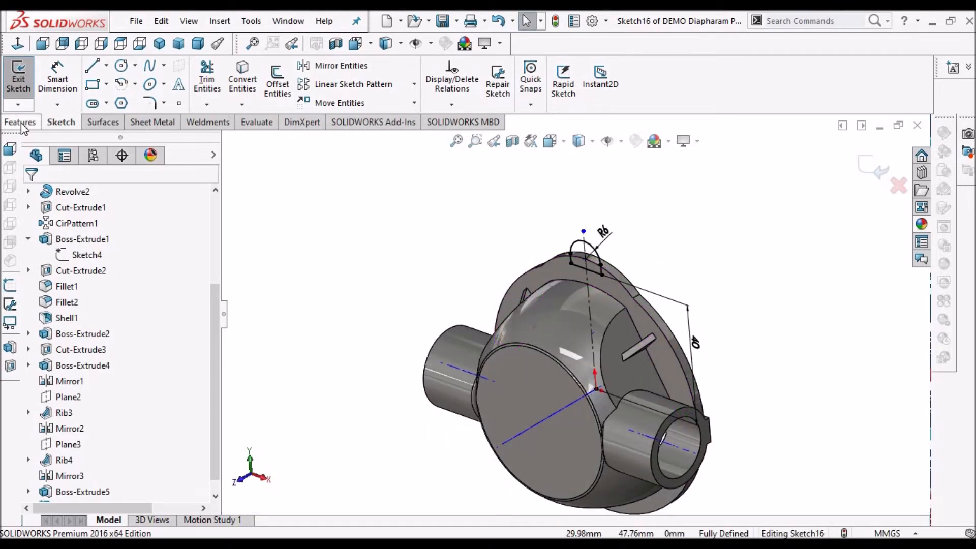
Extrude the round-topped profile as a merged boss using Offset From Surface, 2 mm from the flange's rear face
click(21, 123)
click(24, 86)
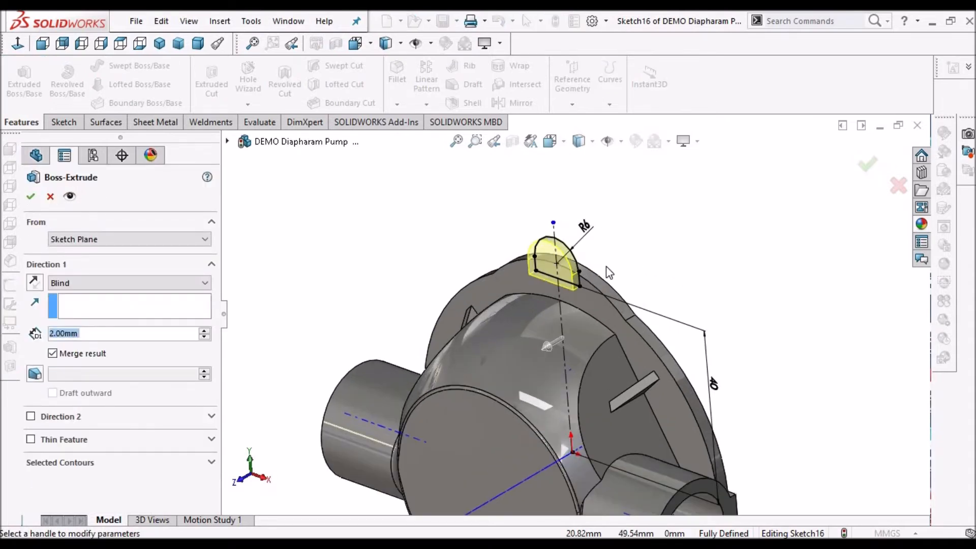
middle_drag(432, 284, 333, 289)
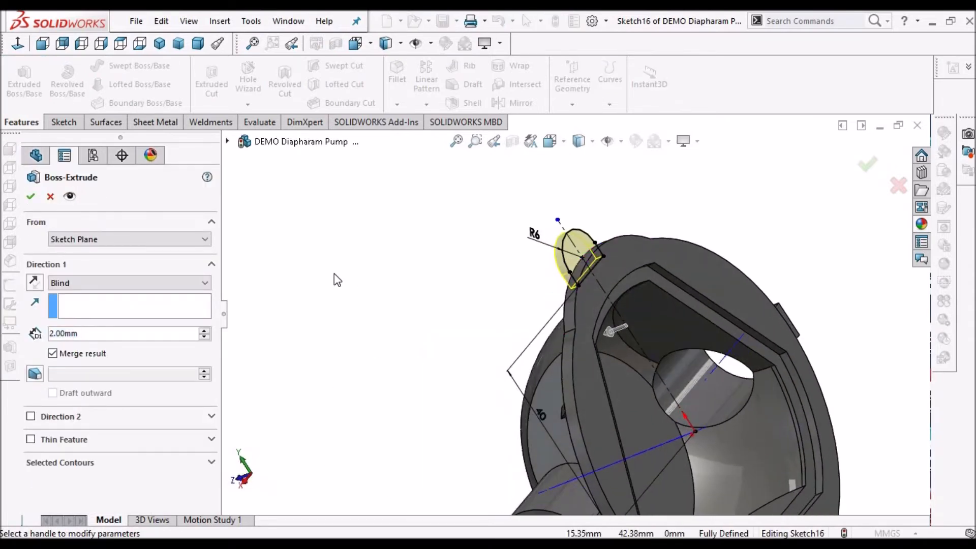
click(203, 285)
click(143, 332)
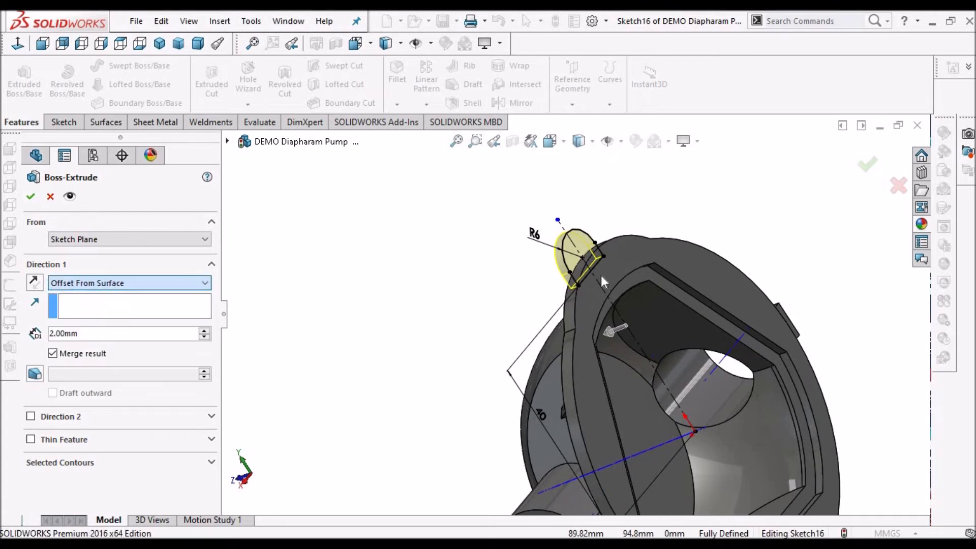
click(609, 271)
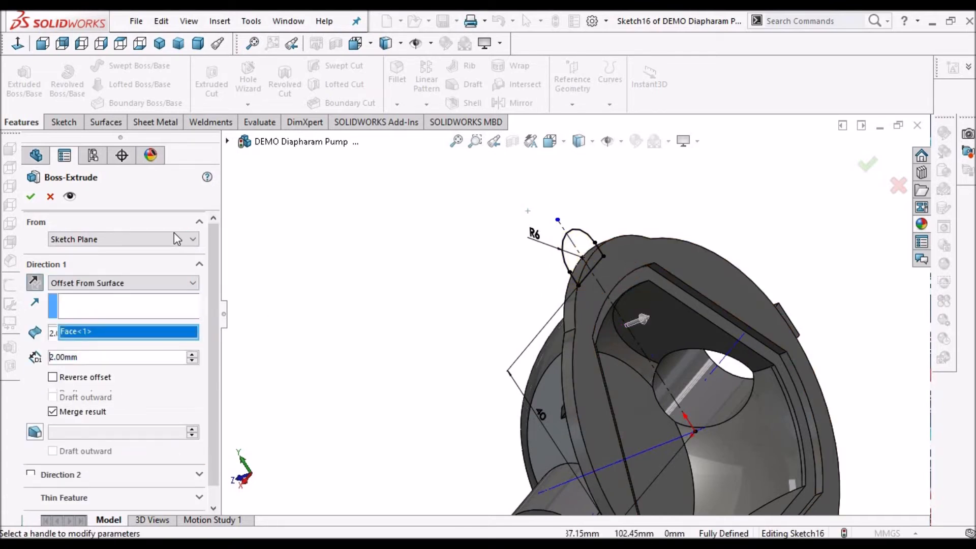
click(30, 196)
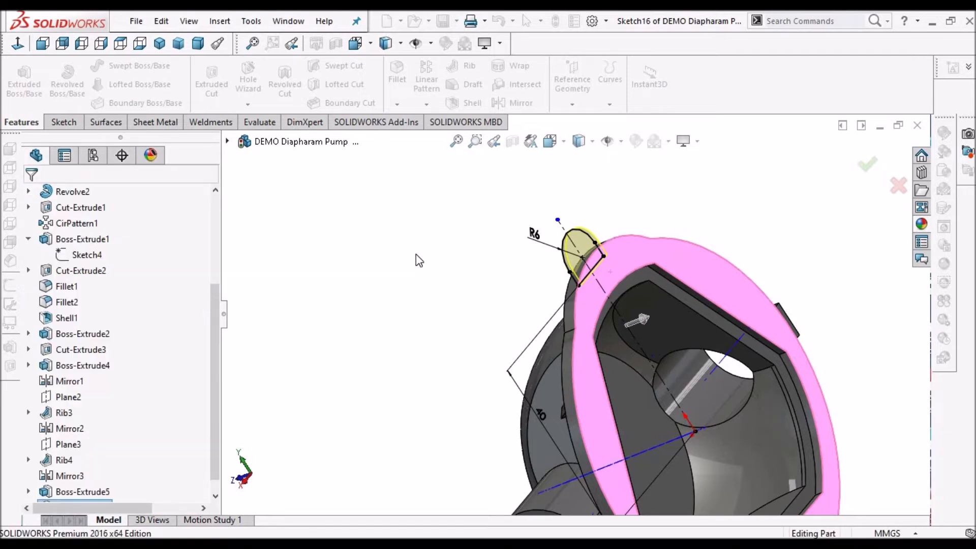
Start a new sketch on the flange's front face, including the new rounded tab, and view it face-on
middle_drag(497, 261, 567, 297)
scroll(567, 296, down, 3)
scroll(496, 261, down, 2)
scroll(457, 275, up, 3)
scroll(501, 256, down, 3)
click(502, 252)
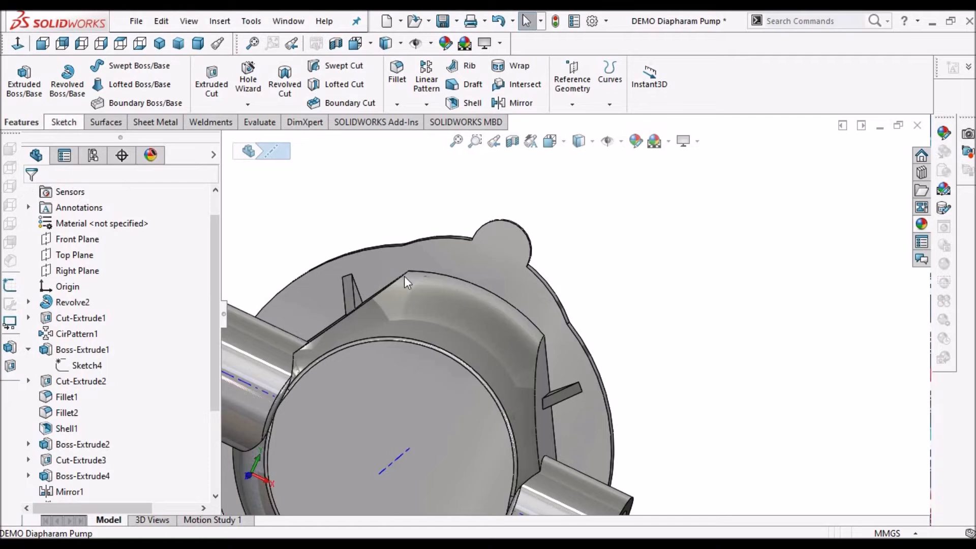
click(514, 263)
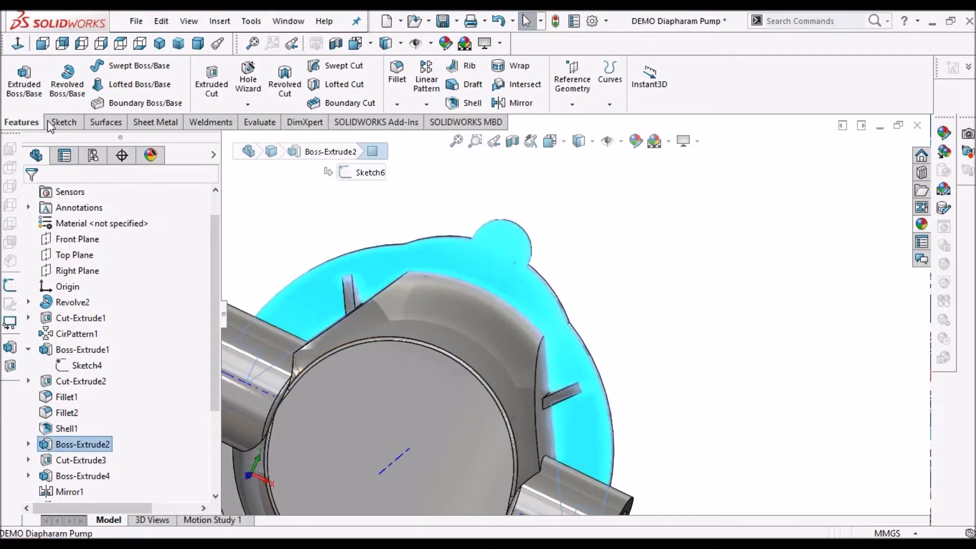
click(62, 122)
click(17, 55)
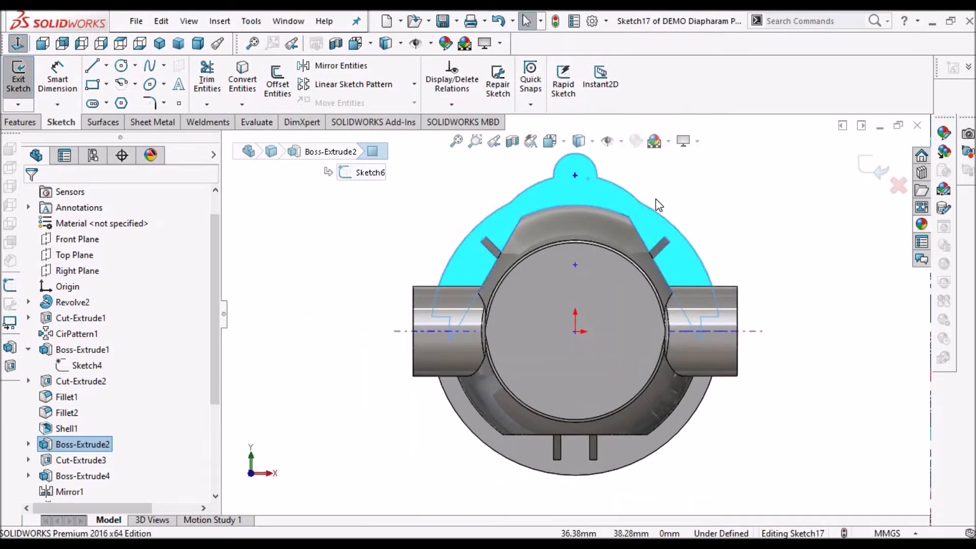
Clear the face selection and switch the model display to wireframe
key(Escape)
scroll(585, 147, down, 1)
click(580, 141)
click(580, 201)
ctrl+middle_drag(549, 171, 556, 210)
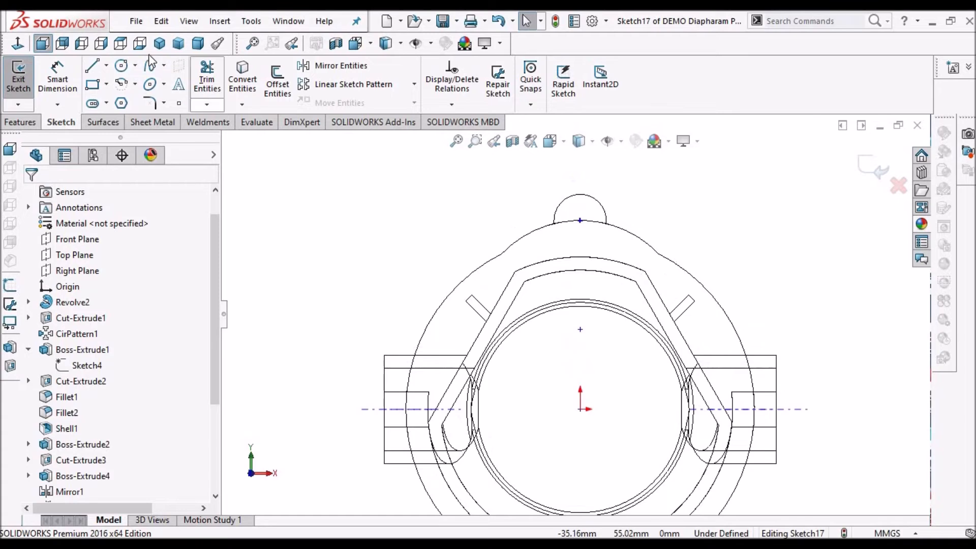
Sketch a circle centered on the tab's arc center, about half the radius of the tab's rounded end
click(124, 71)
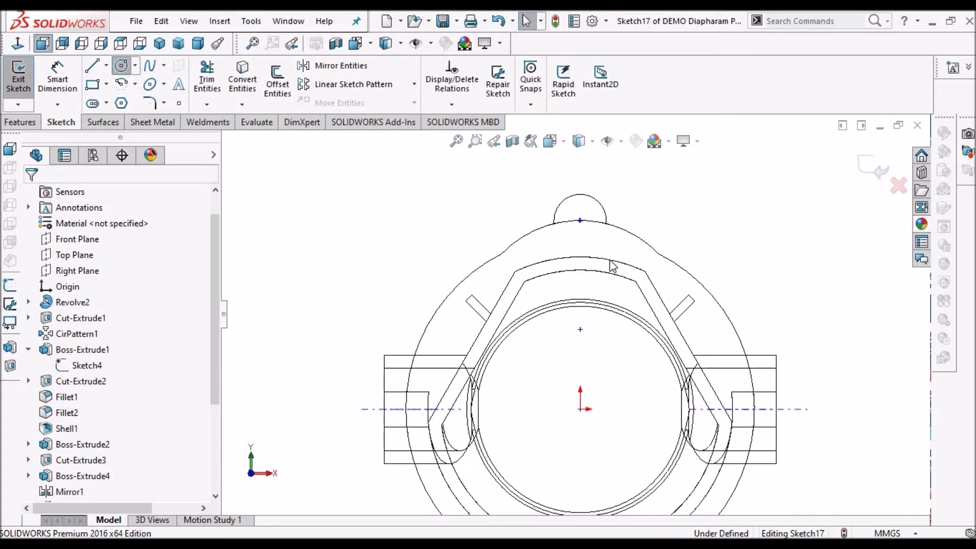
scroll(579, 242, down, 4)
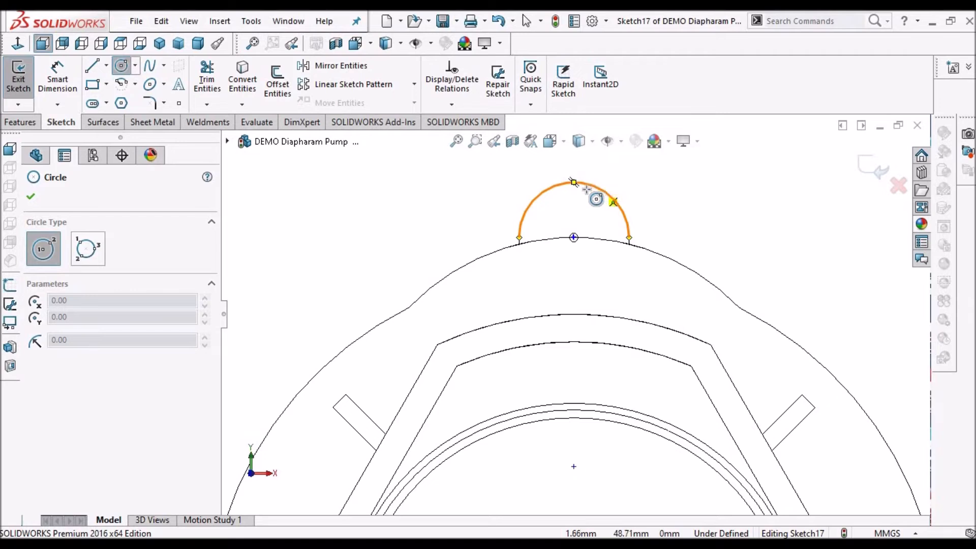
click(573, 237)
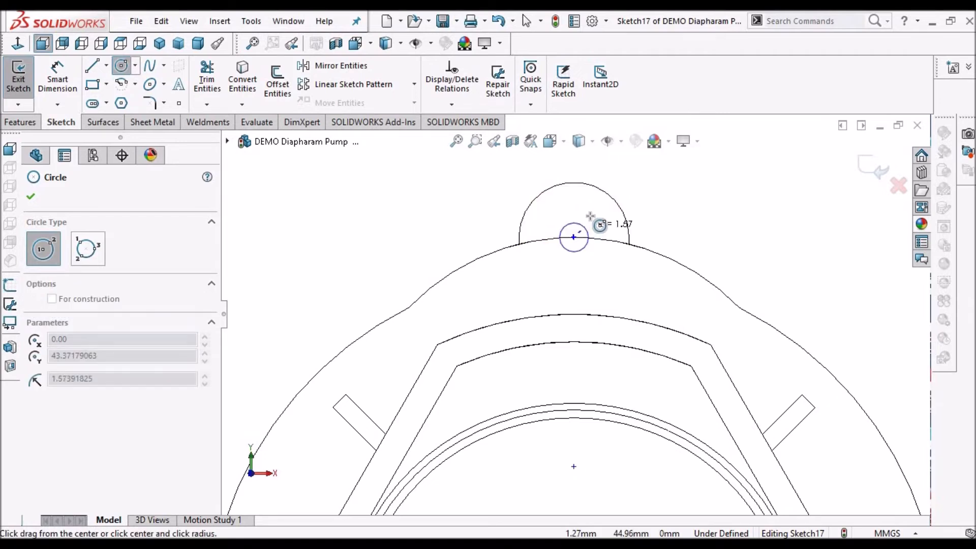
click(636, 246)
right_click(788, 245)
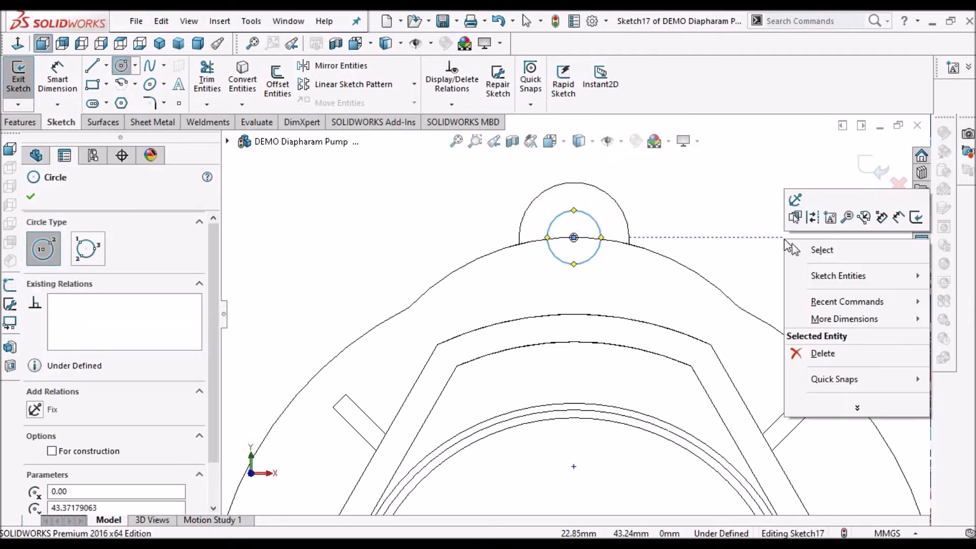
click(793, 249)
Dimension the circle on the tab with a diameter of 5 mm
key(d)
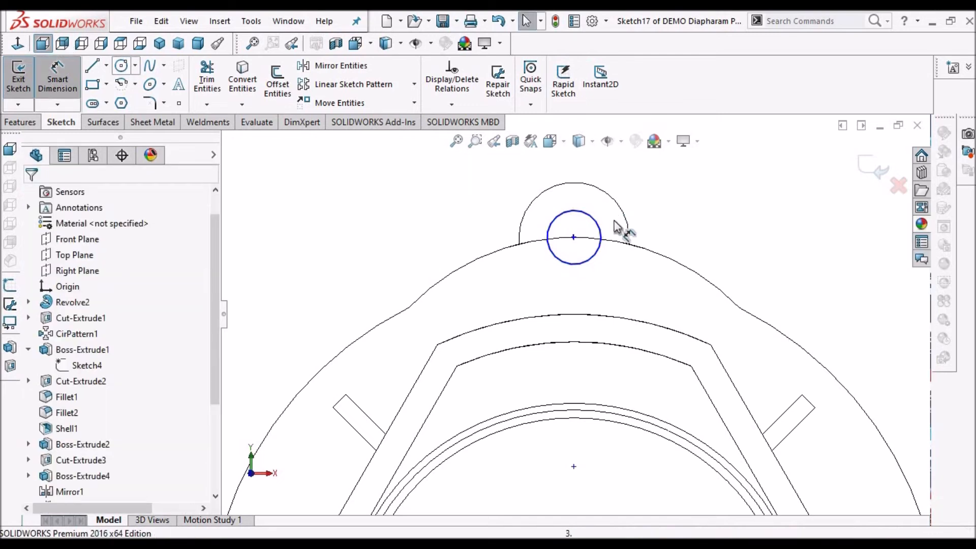
click(597, 219)
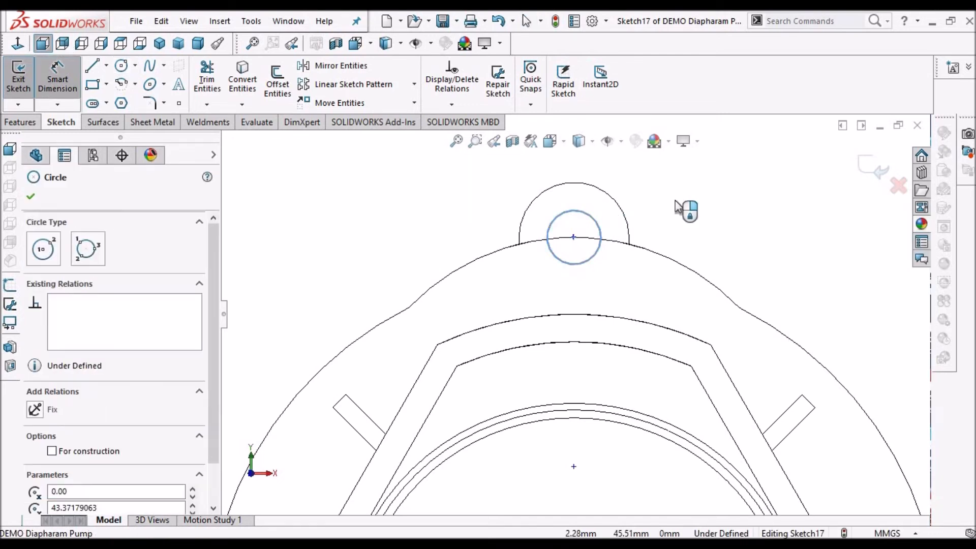
click(678, 206)
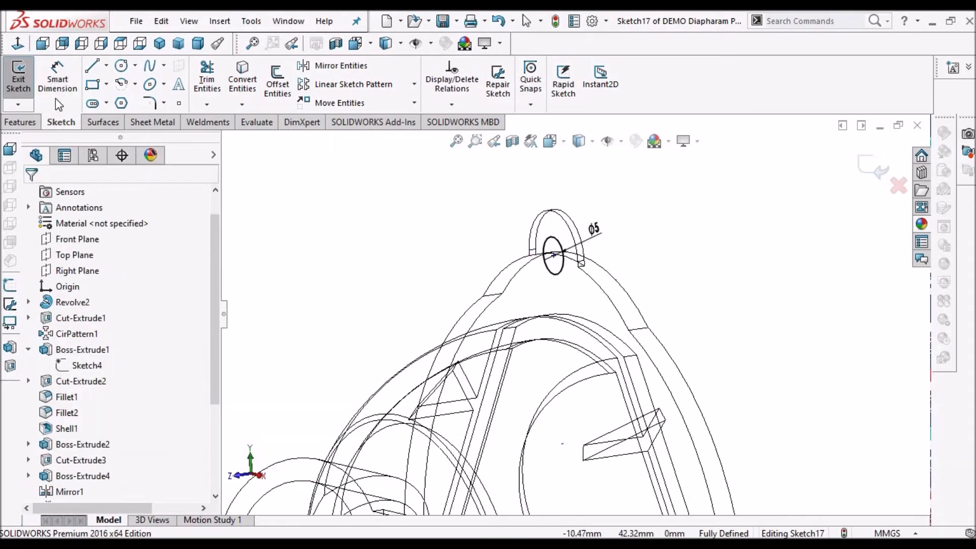
Extrude-cut the 5 mm circle through the tab and flange, setting the depth by eye, with the model display shaded with edges
click(58, 100)
click(20, 122)
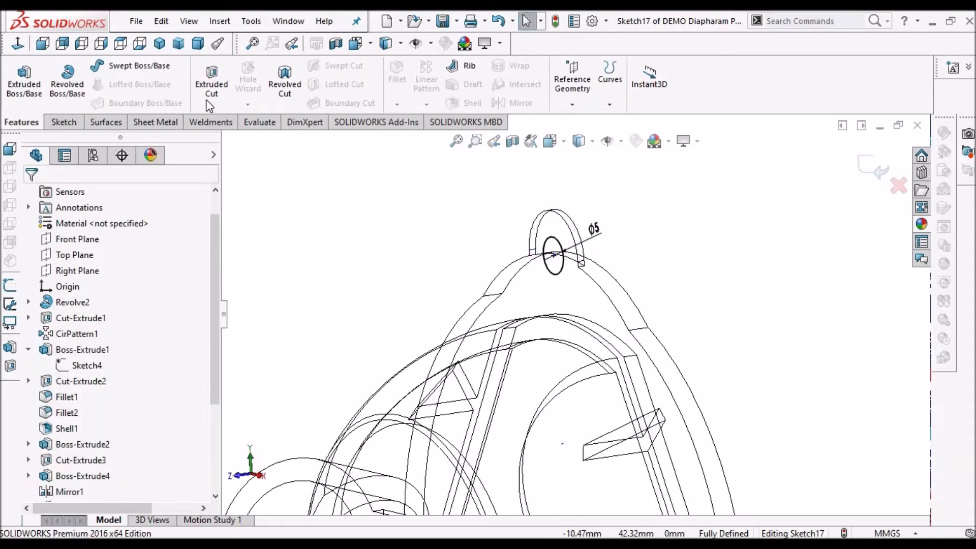
click(216, 98)
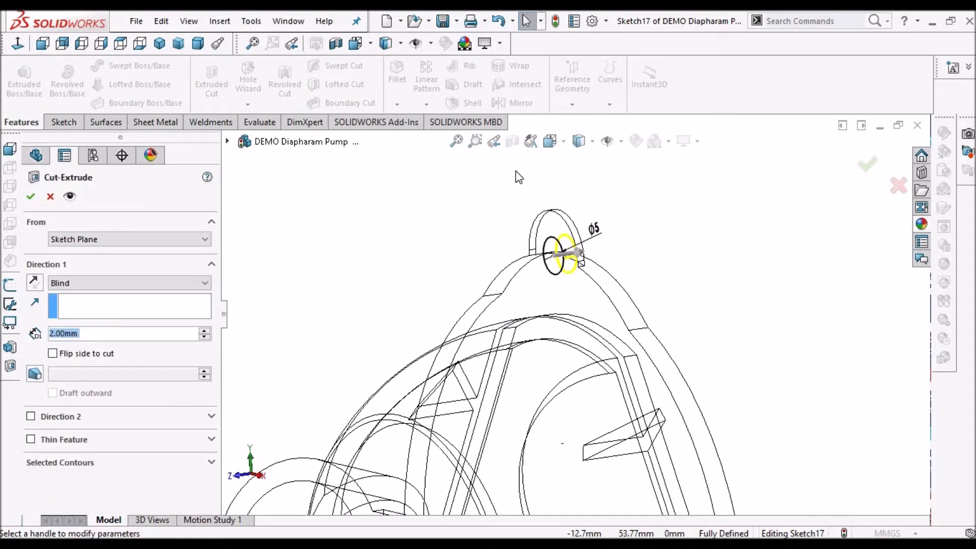
click(592, 142)
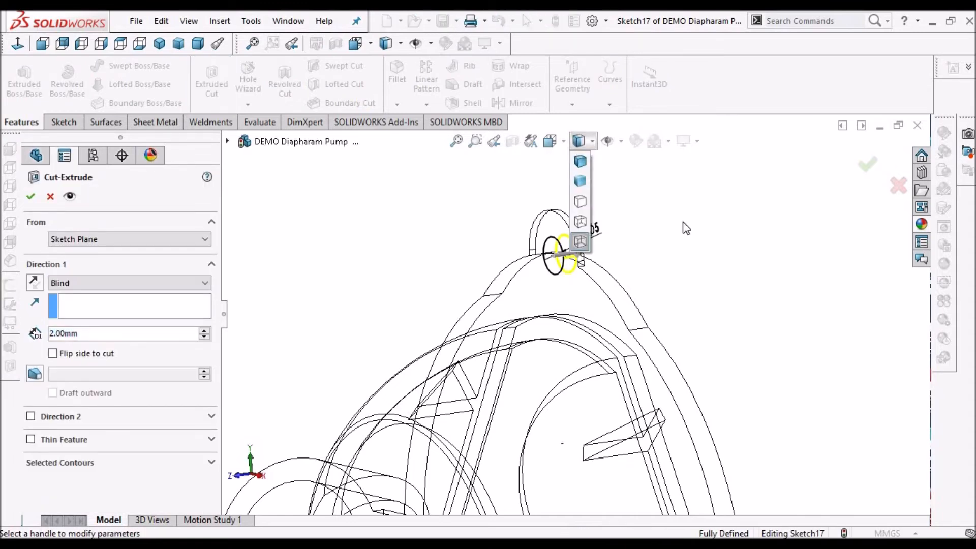
mouse_move(672, 236)
middle_down()
mouse_move(634, 257)
mouse_move(634, 273)
mouse_move(628, 260)
middle_up()
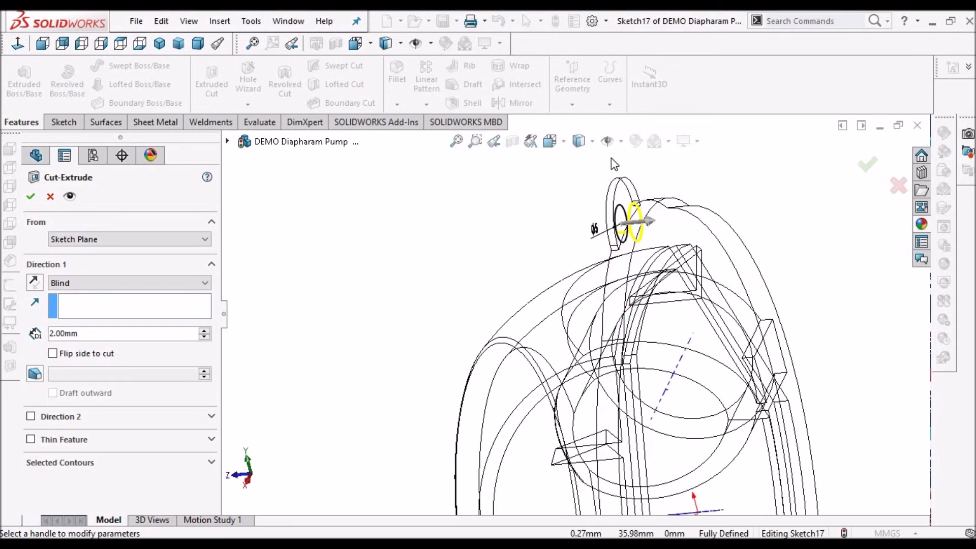
click(592, 142)
click(580, 162)
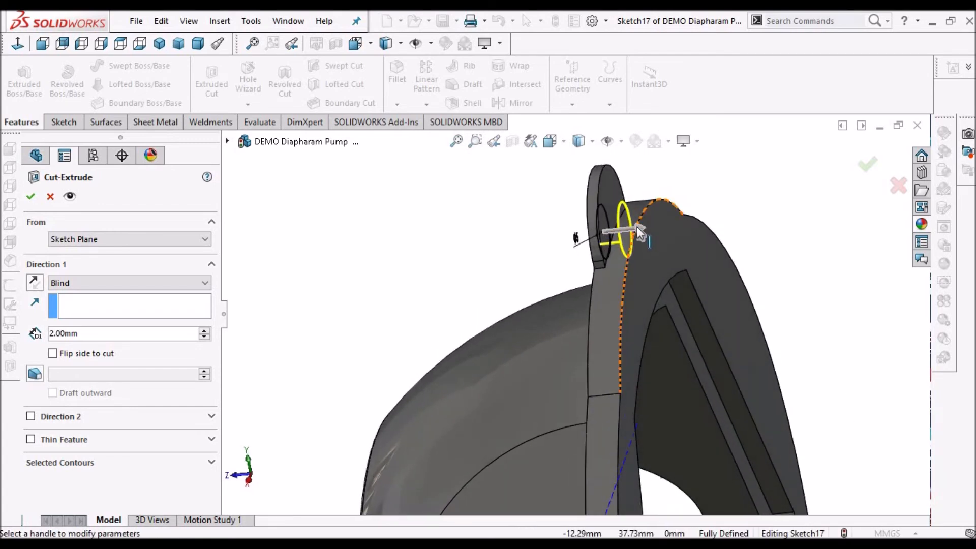
drag(637, 226, 673, 229)
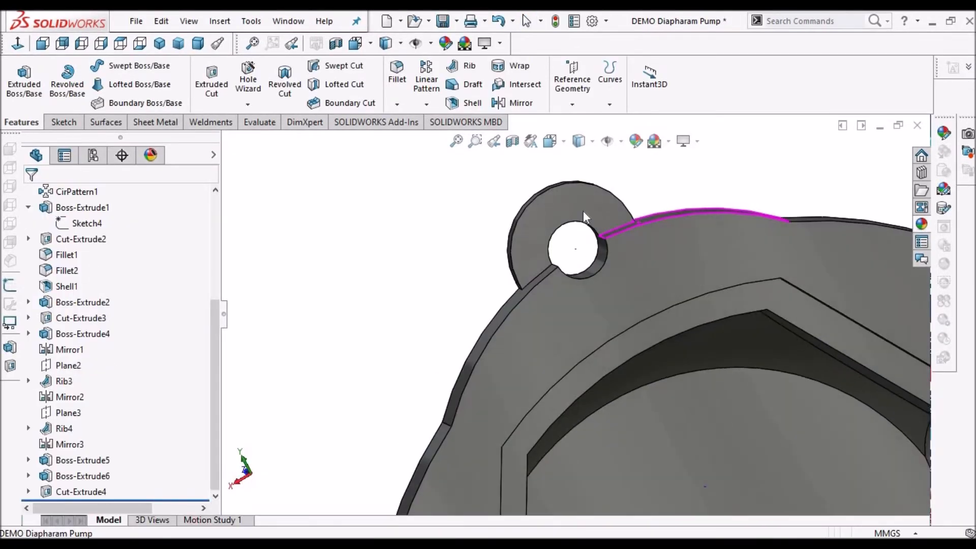
Edit the tab's extrusion, Boss-Extrude6, to end Up To Surface at the flange face on the pump's open side
click(66, 477)
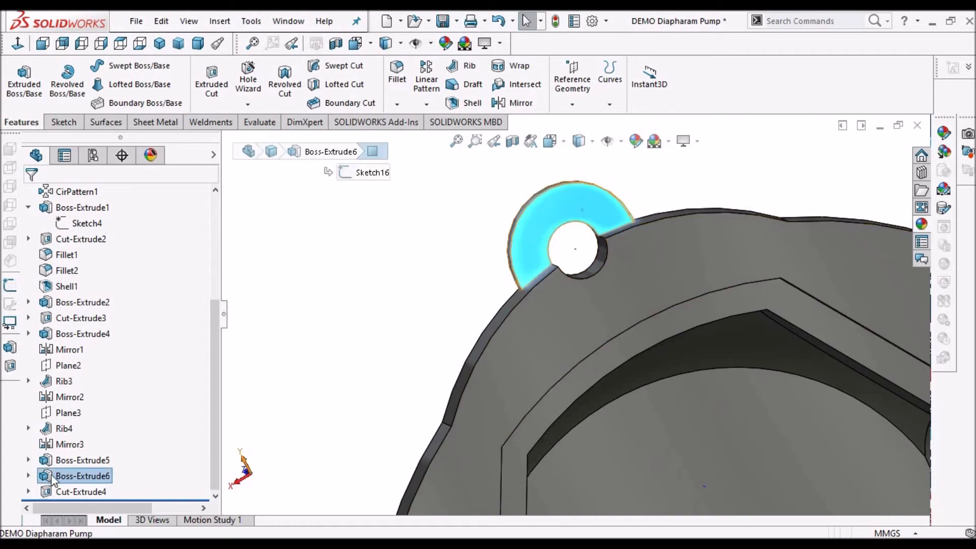
right_click(66, 476)
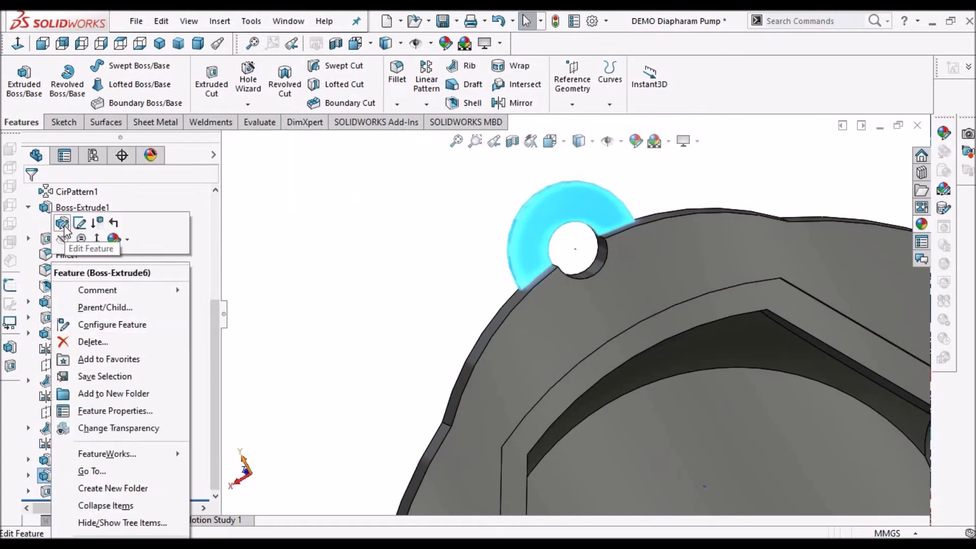
click(82, 220)
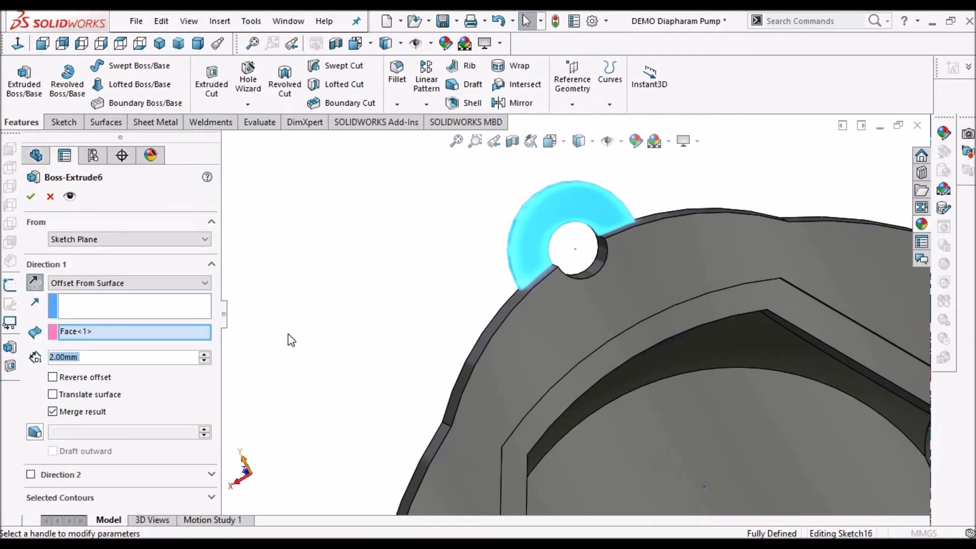
mouse_move(656, 263)
middle_down()
mouse_move(670, 253)
mouse_move(664, 246)
middle_up()
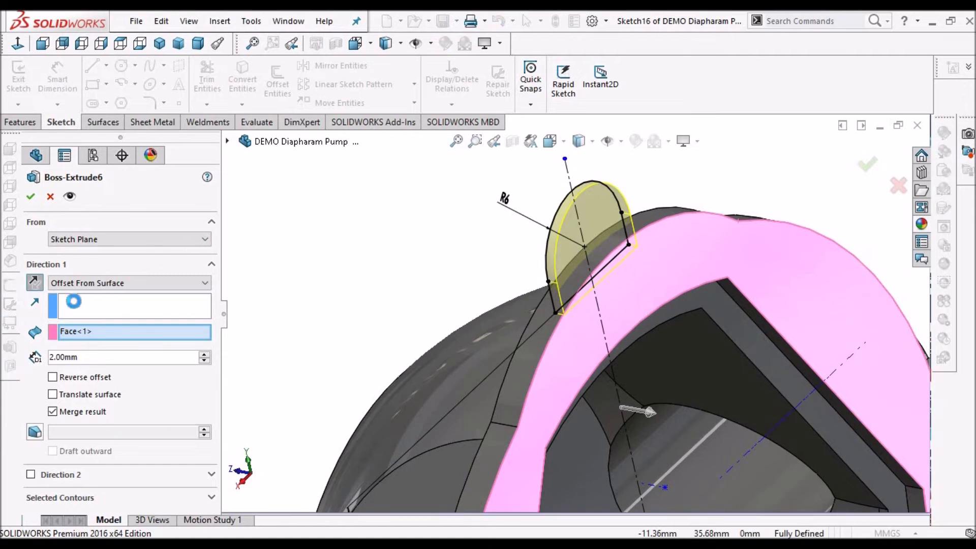
click(204, 284)
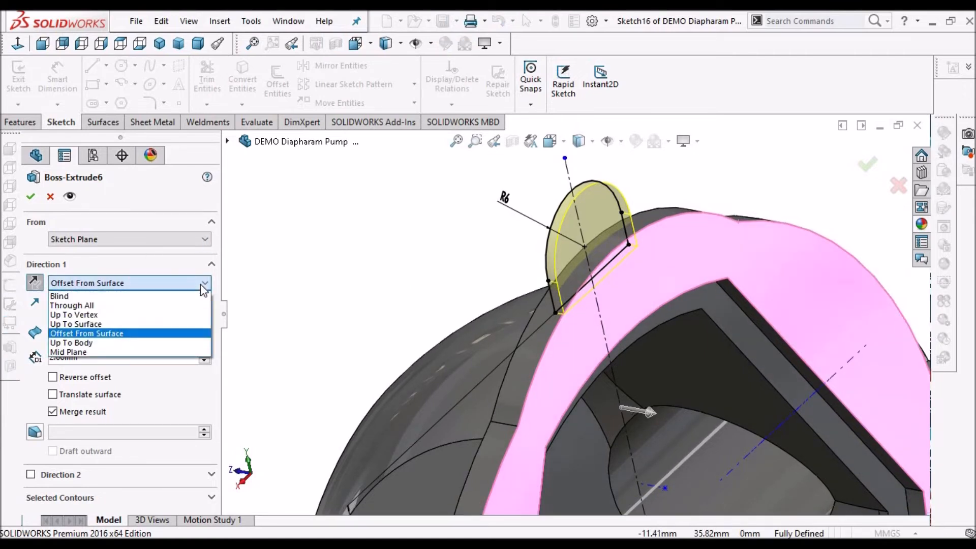
click(154, 261)
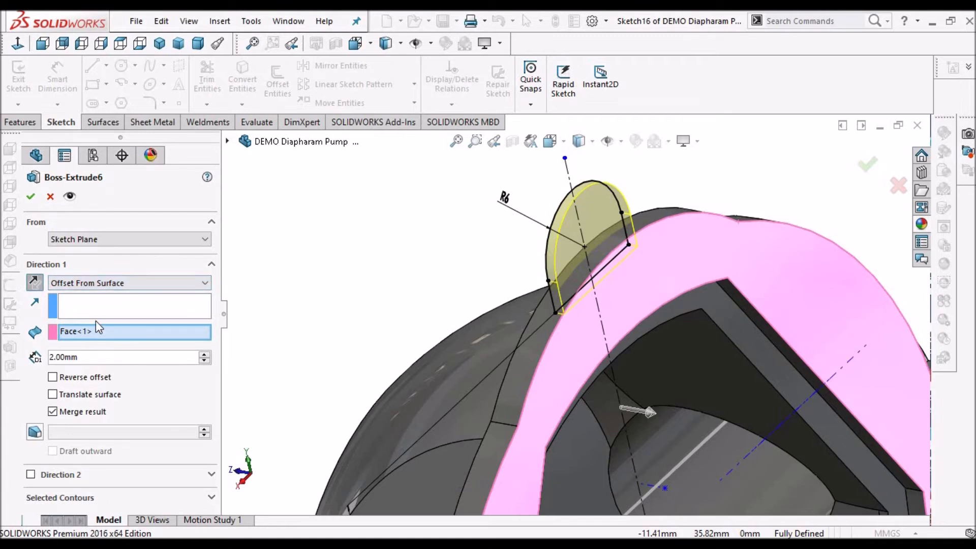
click(203, 283)
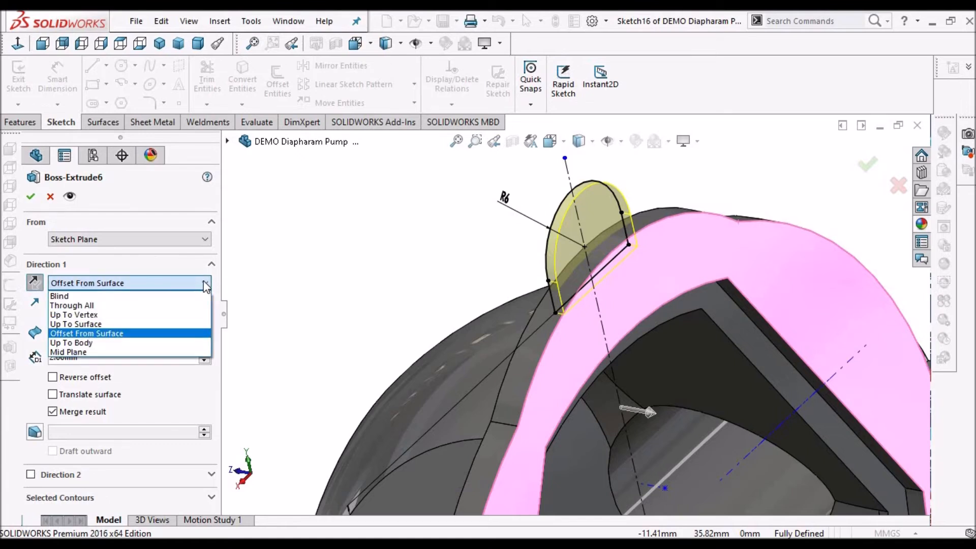
click(172, 324)
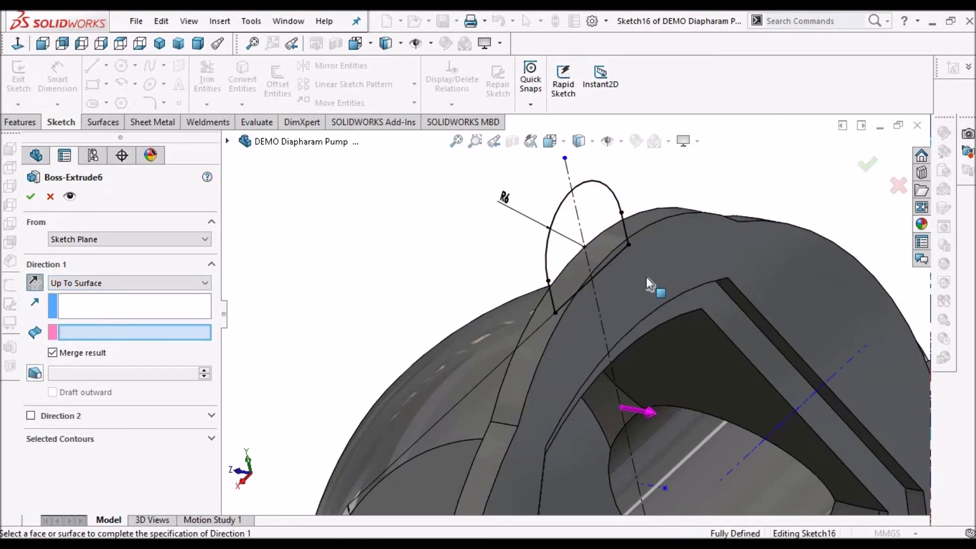
click(650, 284)
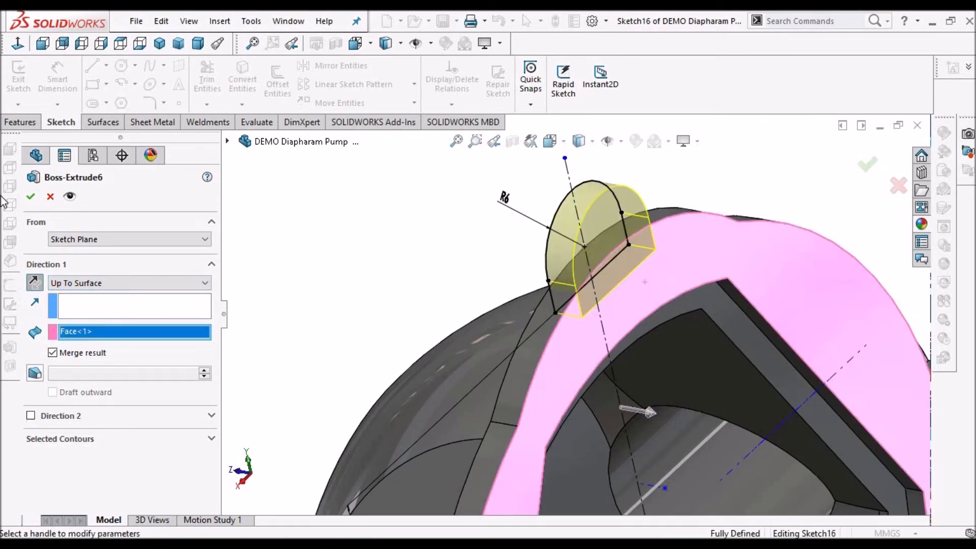
click(31, 196)
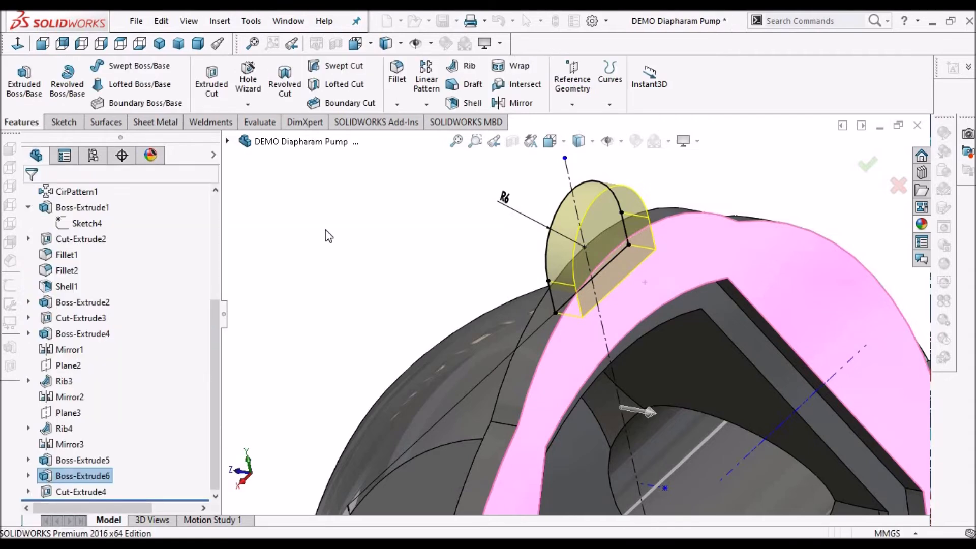
Fillet the two edges where the rounded tab meets the flange rim with a 3 mm radius
middle_drag(384, 222, 435, 286)
scroll(456, 291, up, 1)
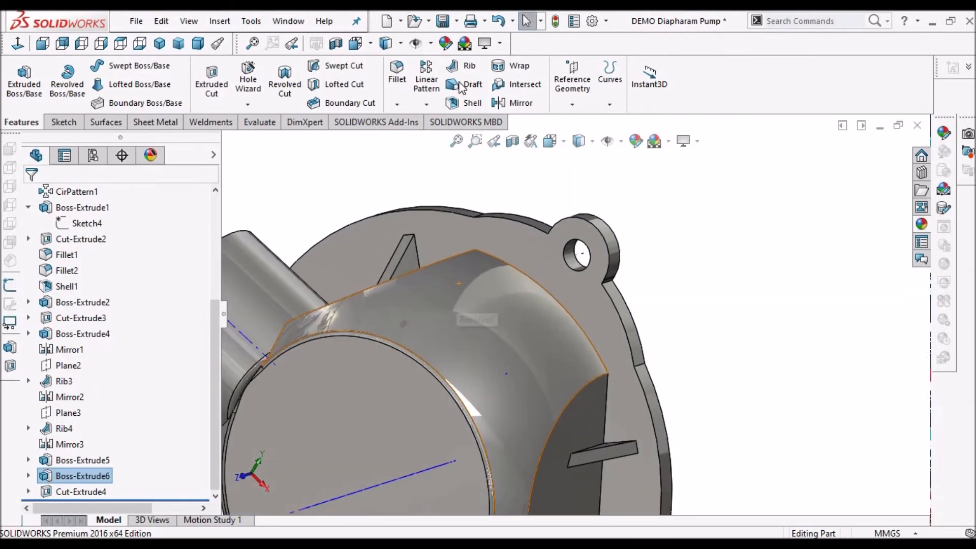
click(401, 67)
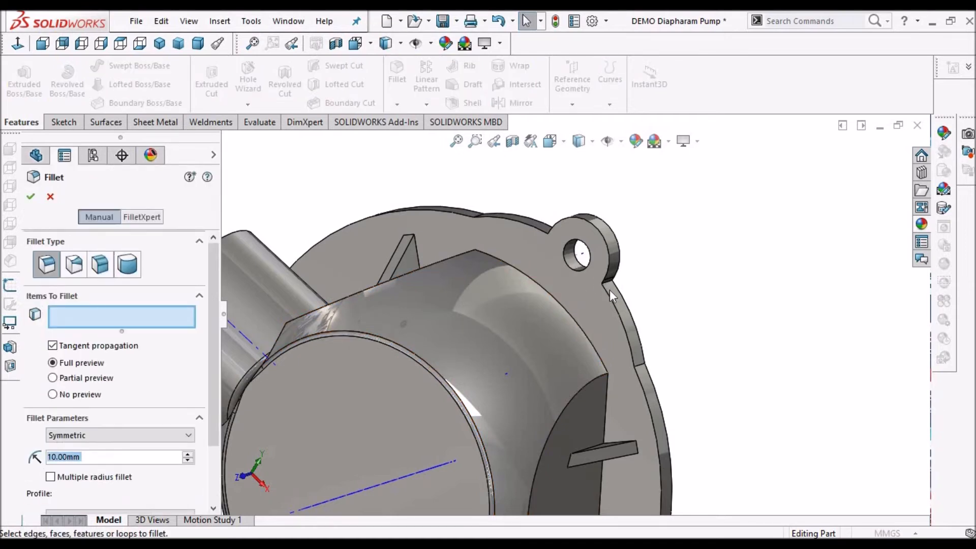
scroll(609, 287, down, 2)
click(609, 286)
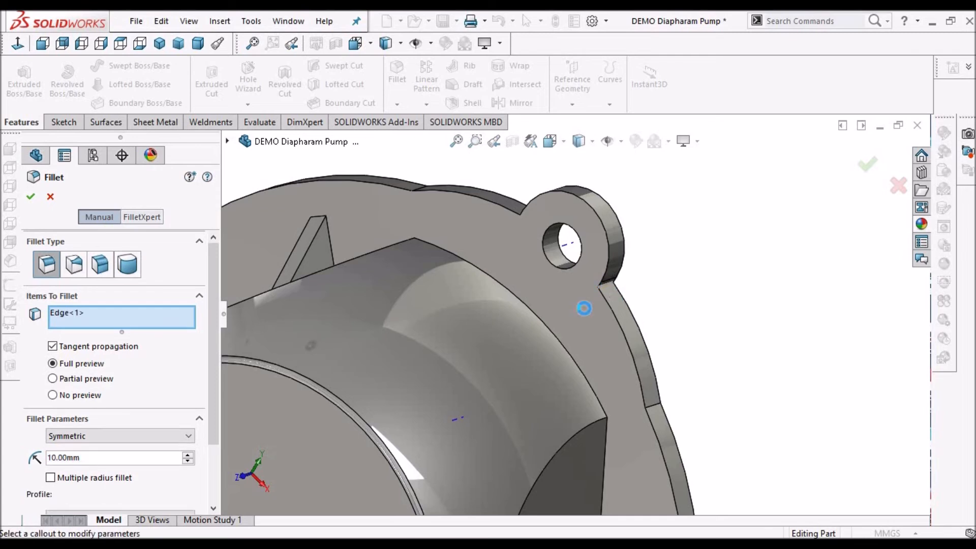
text(3)
key(Return)
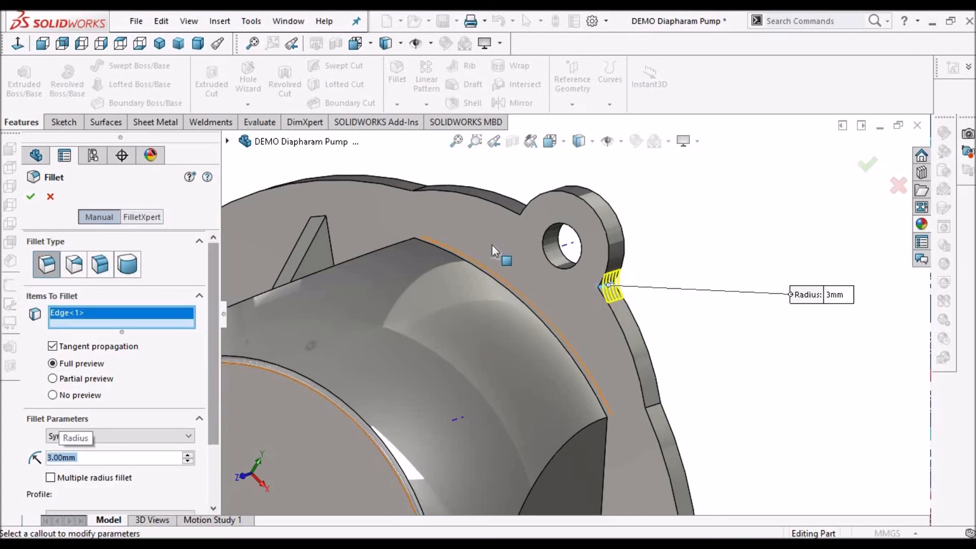
middle_drag(500, 275, 516, 316)
scroll(538, 235, down, 3)
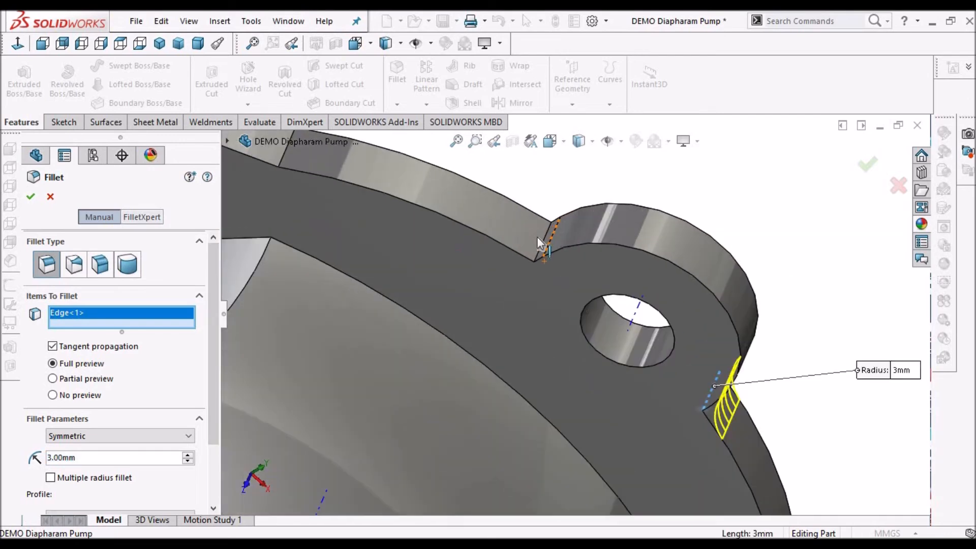
click(531, 245)
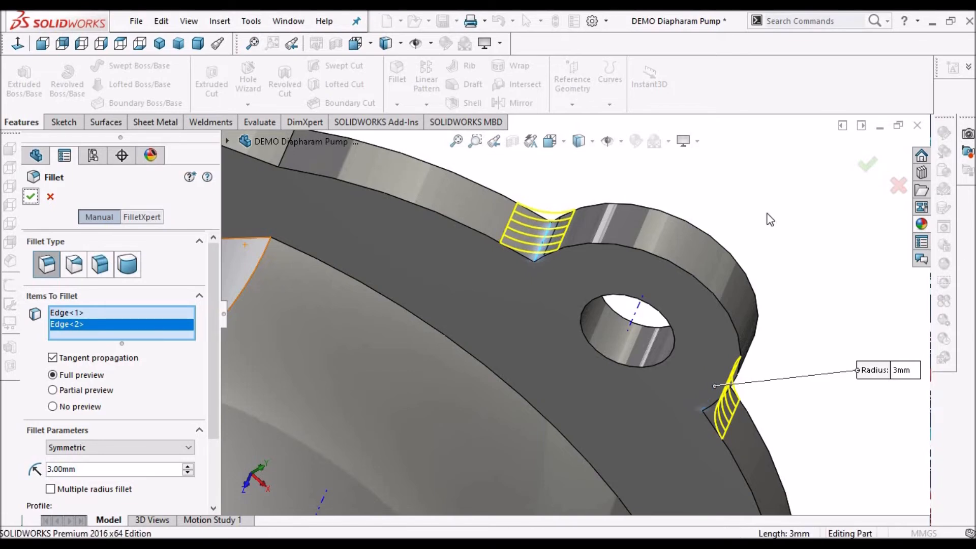
click(31, 197)
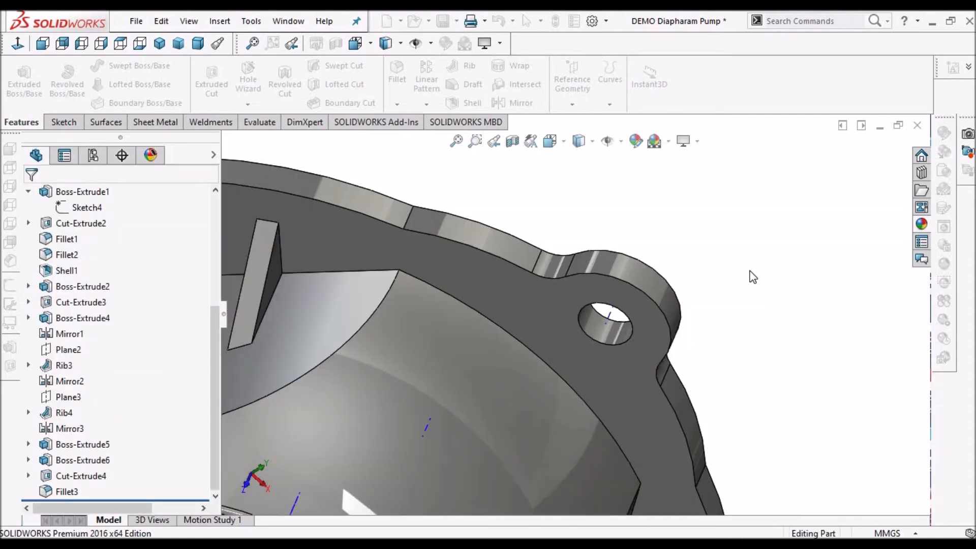
Circular-pattern Boss-Extrude5, Boss-Extrude6, Cut-Extrude4 and Fillet3 around the pump body's central axis, with 3 equally spaced instances over 360 degrees
middle_drag(740, 331, 689, 263)
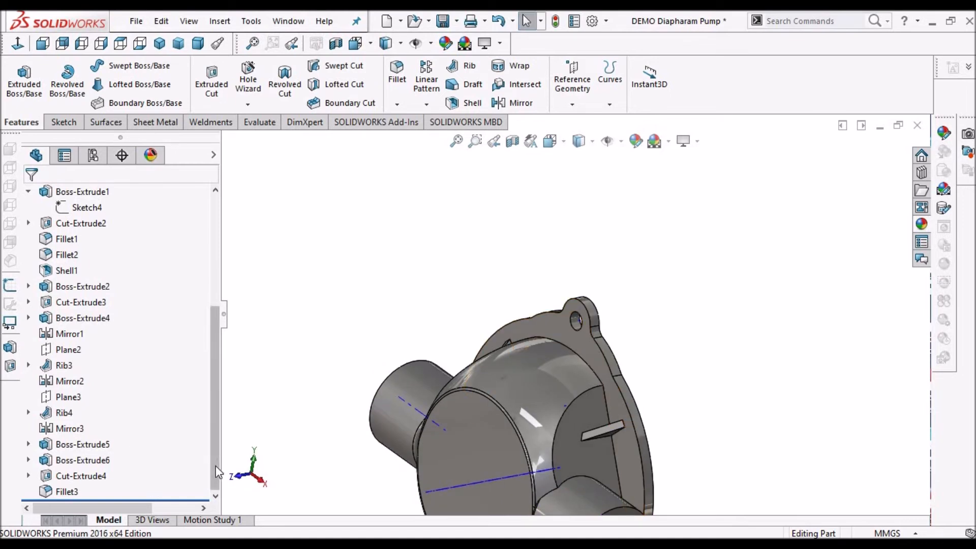
click(63, 444)
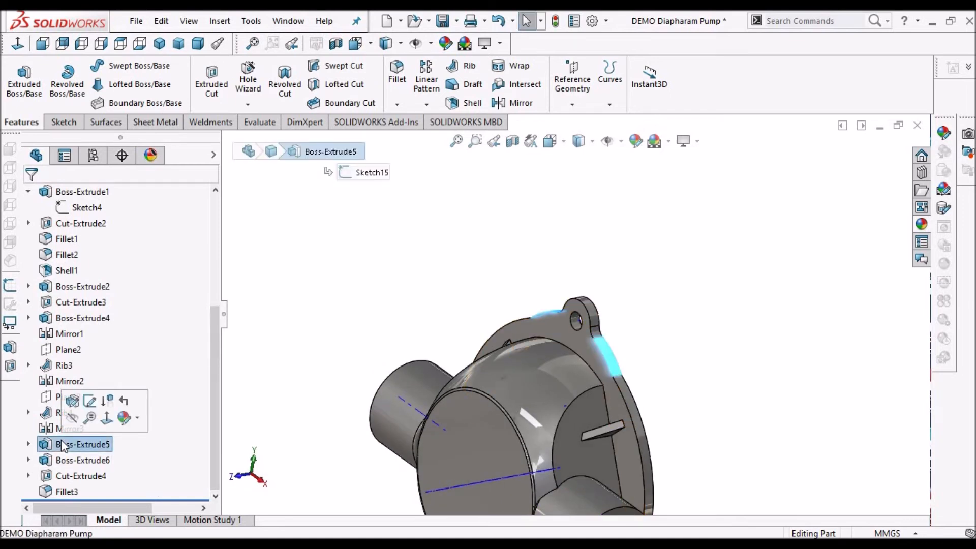
ctrl+click(71, 467)
ctrl+click(63, 490)
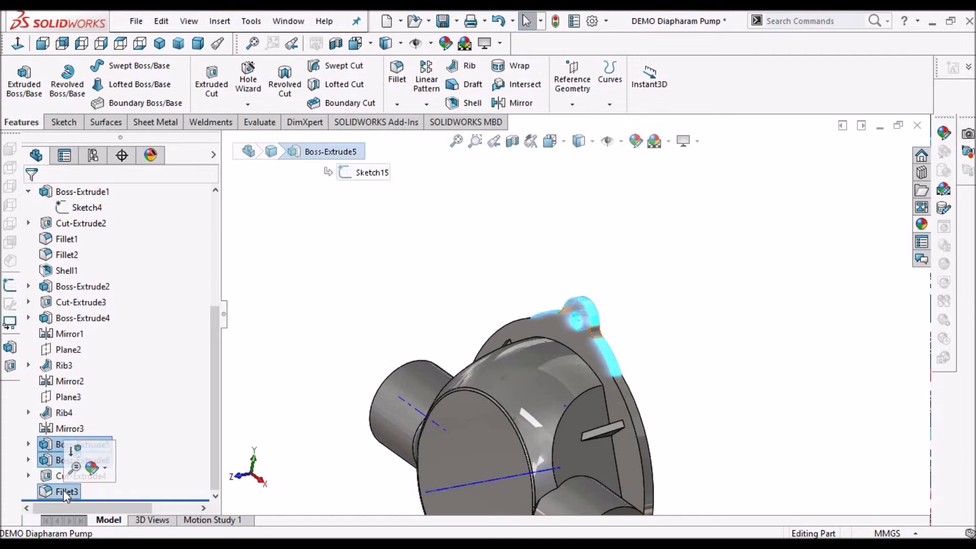
click(425, 103)
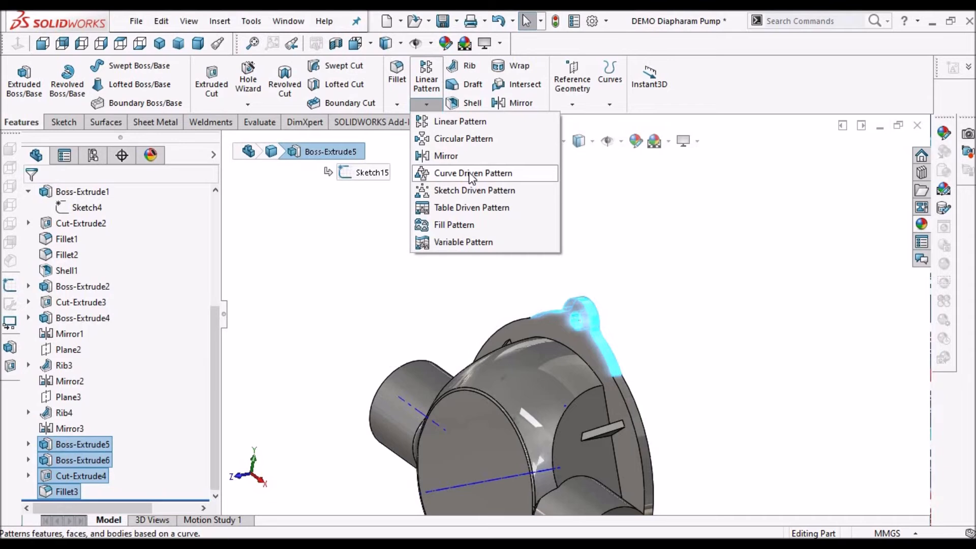
click(479, 139)
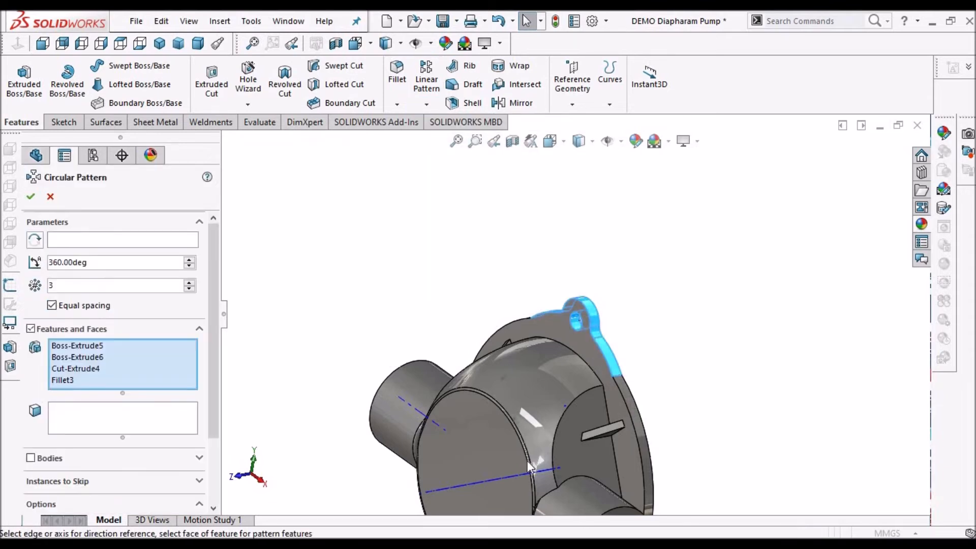
scroll(526, 460, up, 3)
scroll(538, 429, down, 3)
scroll(529, 363, down, 3)
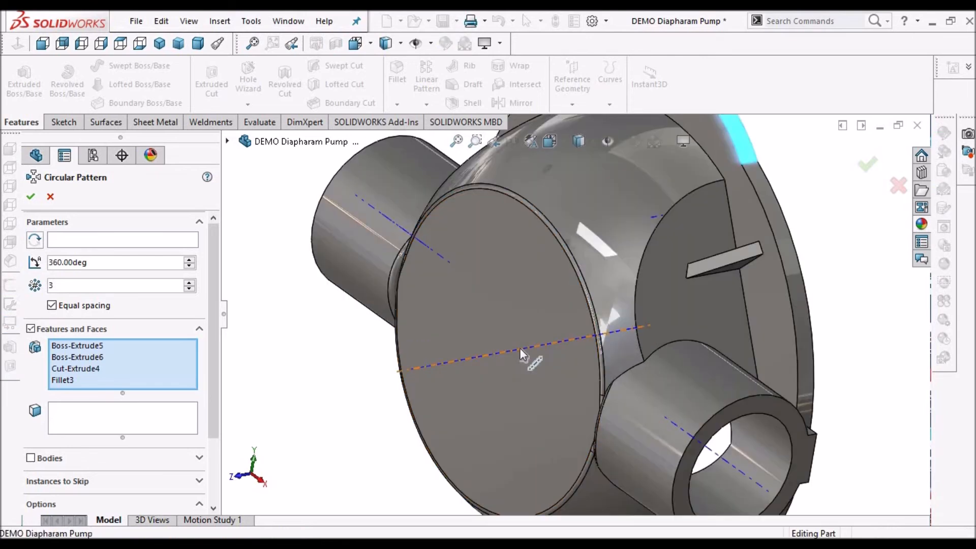
click(519, 348)
scroll(605, 367, up, 2)
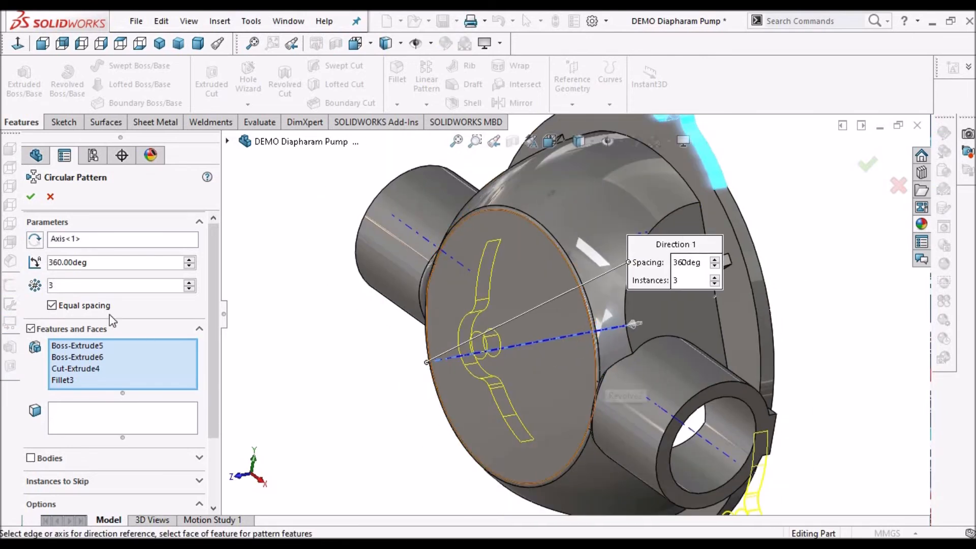
click(31, 197)
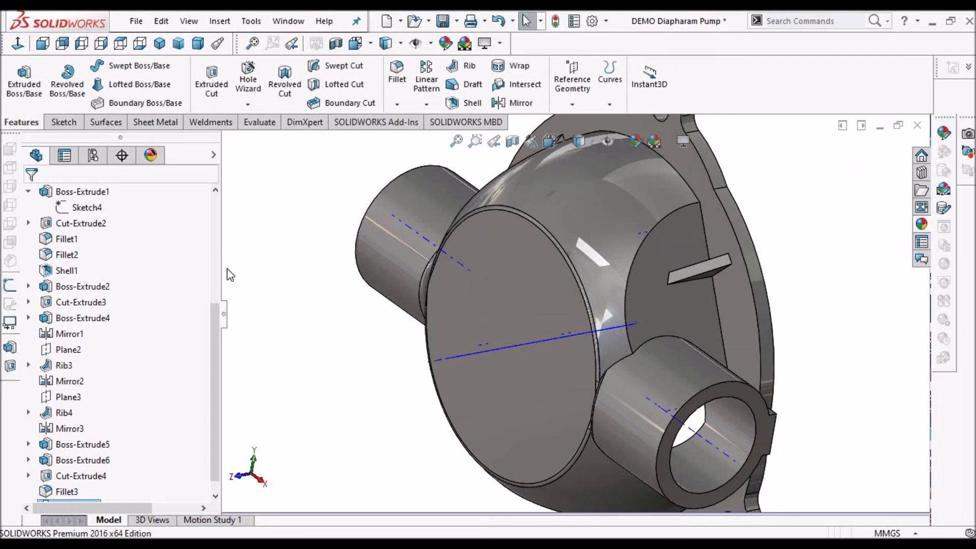
Inspect the patterned tabs, holes and ribs around the whole pump body from several angles
key(f)
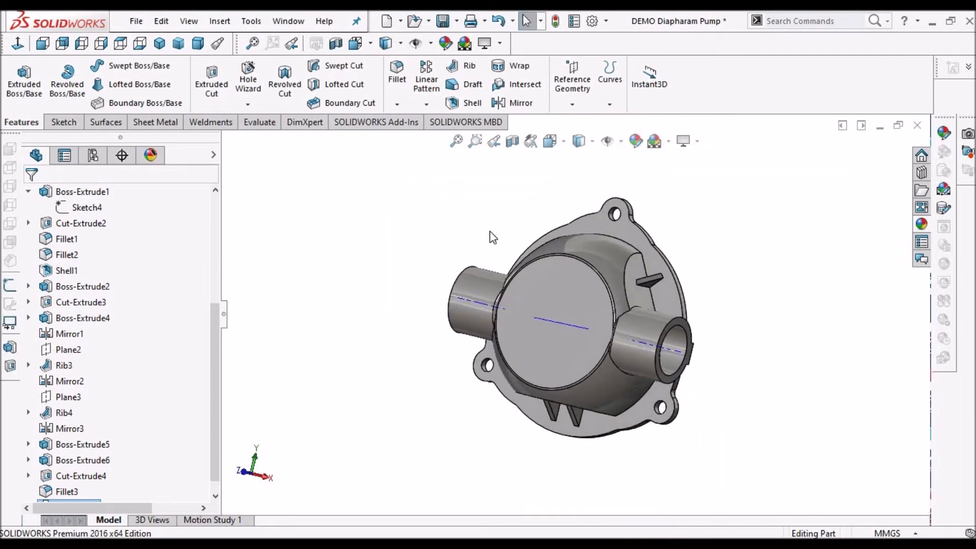
scroll(483, 269, down, 3)
middle_drag(623, 304, 588, 405)
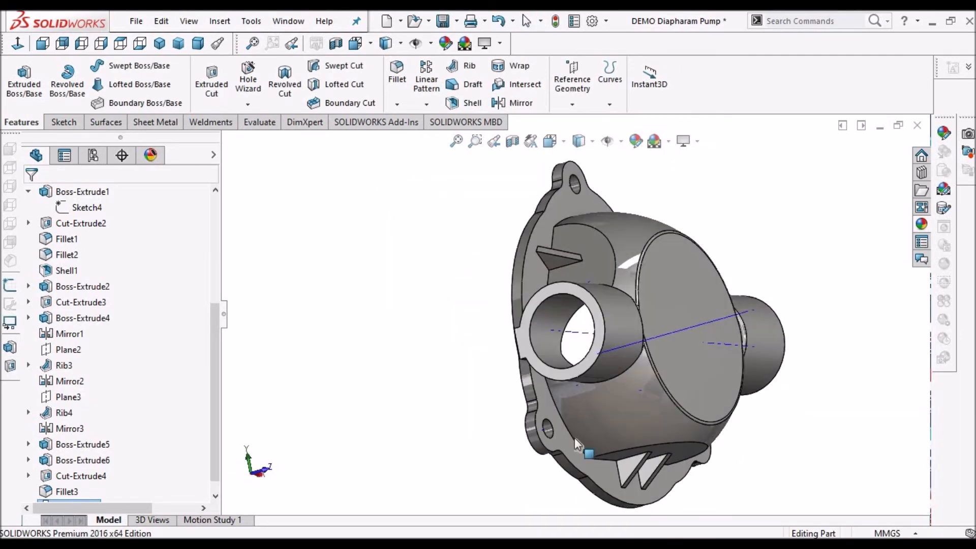
scroll(608, 380, down, 5)
middle_drag(585, 341, 581, 353)
scroll(584, 356, up, 5)
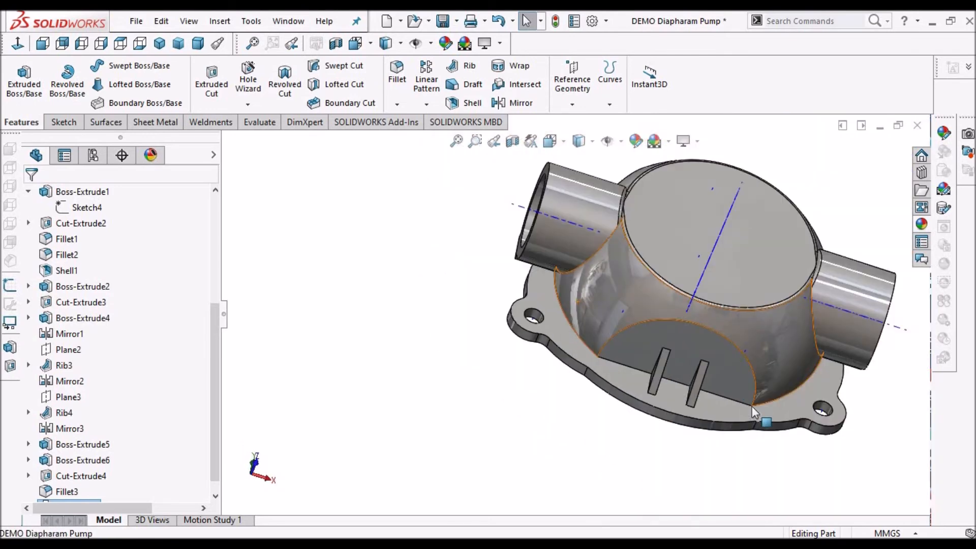
middle_drag(783, 394, 666, 304)
scroll(665, 286, up, 4)
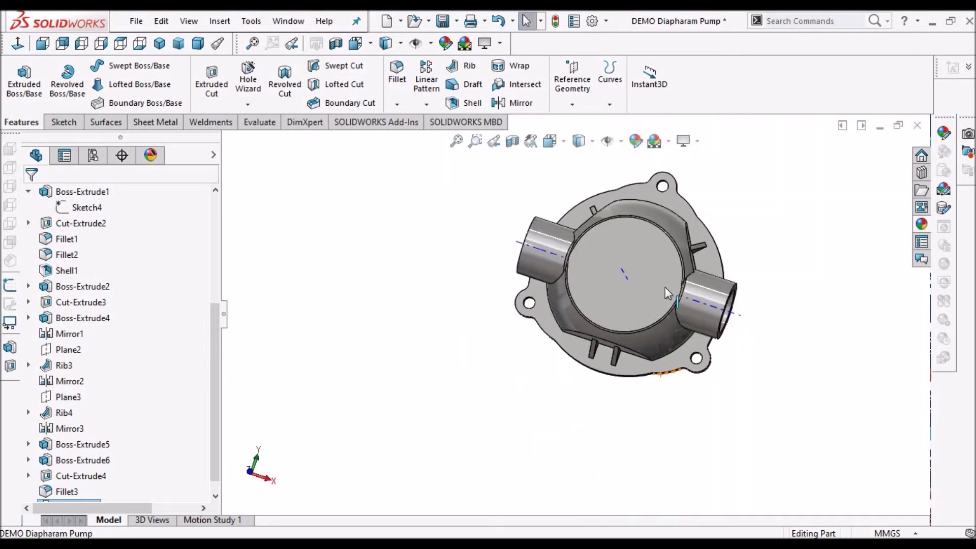
Save the part, orient it to the Dimetric view and consult the Diaphragm Pump Housing reference PDF
click(443, 25)
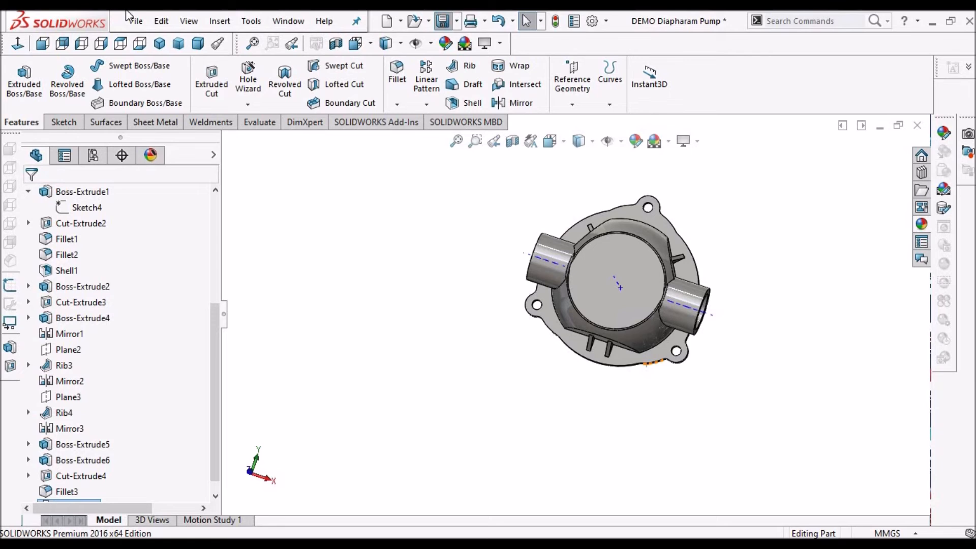
click(200, 45)
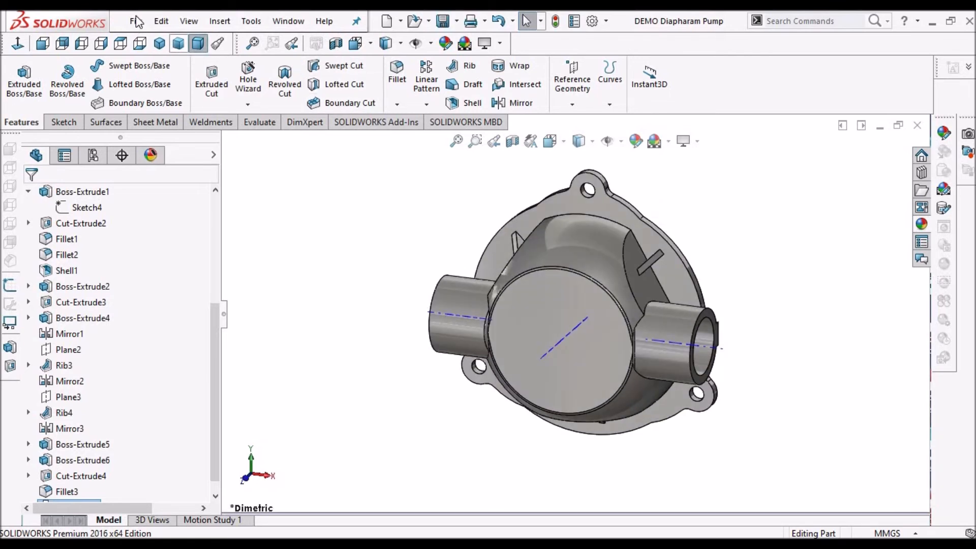
click(136, 22)
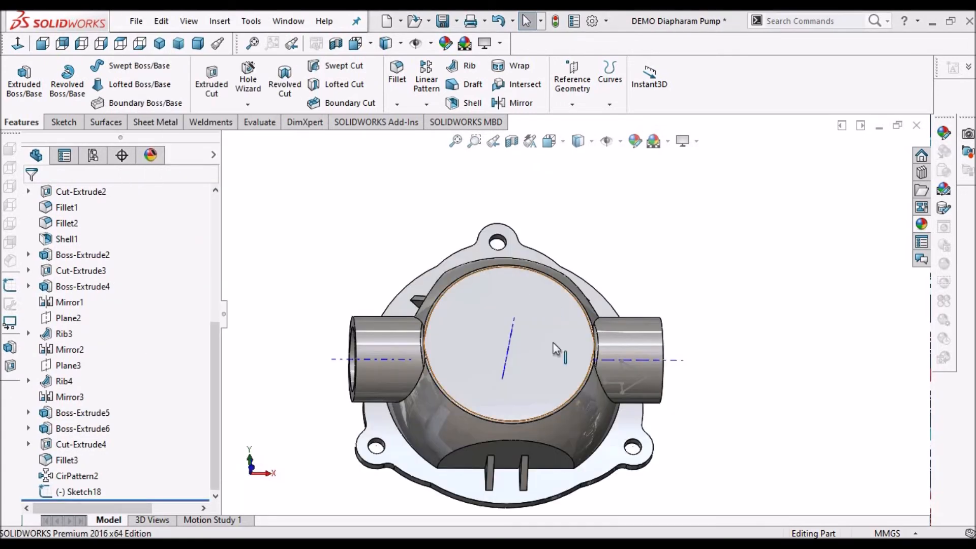
middle_drag(656, 265, 621, 249)
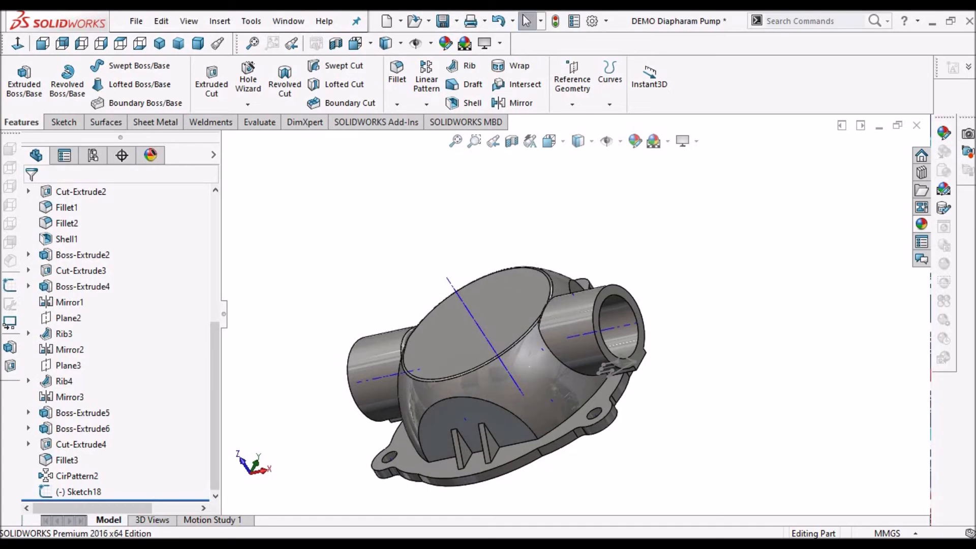
key(alt+Tab)
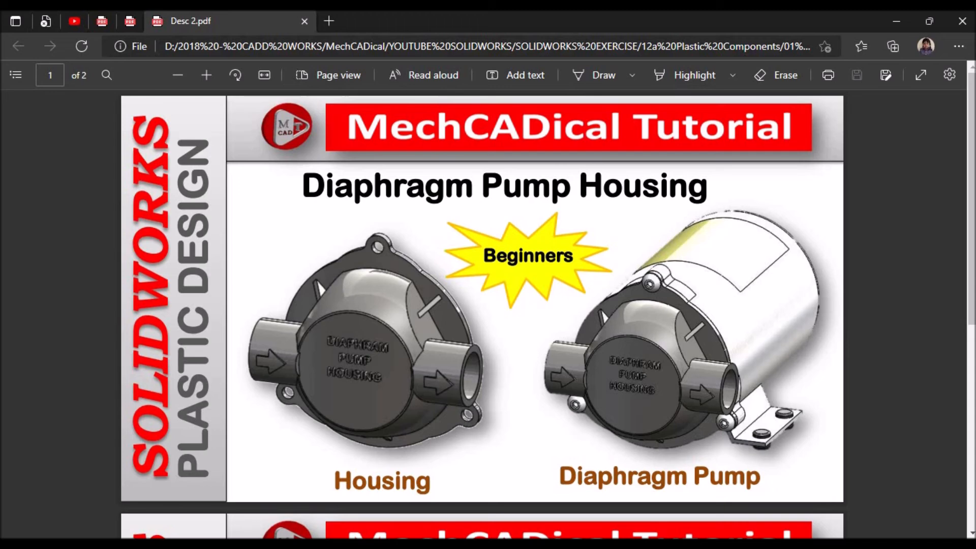
key(alt+Tab)
Split the outer cylindrical face of the pipe on the +X side with a Silhouette split line, using Front Plane as the pull direction
scroll(608, 318, down, 5)
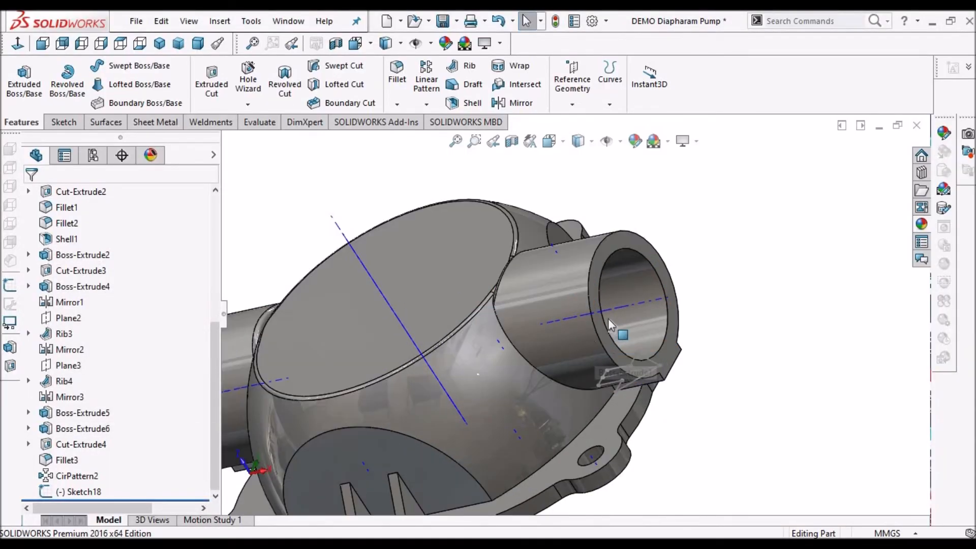
scroll(610, 318, up, 2)
middle_drag(610, 318, 585, 309)
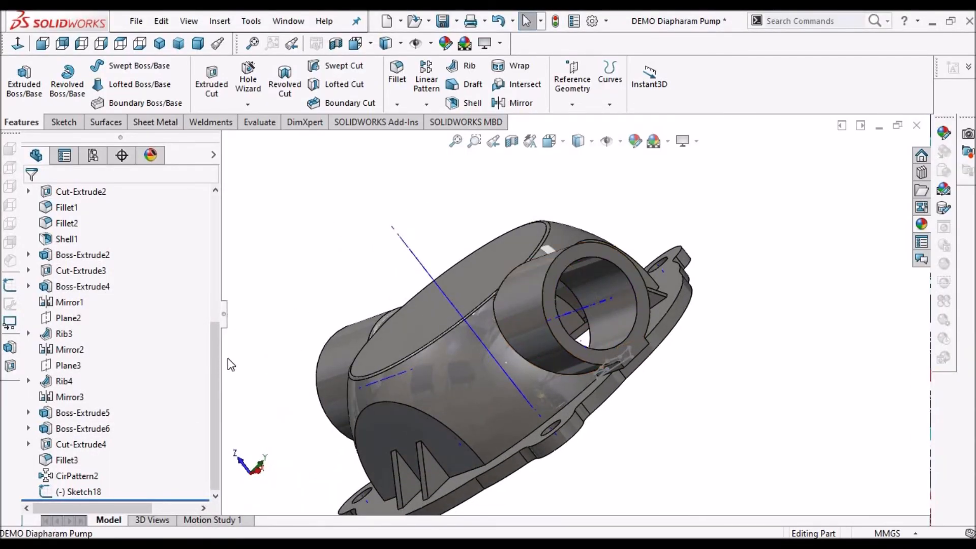
scroll(212, 355, up, 5)
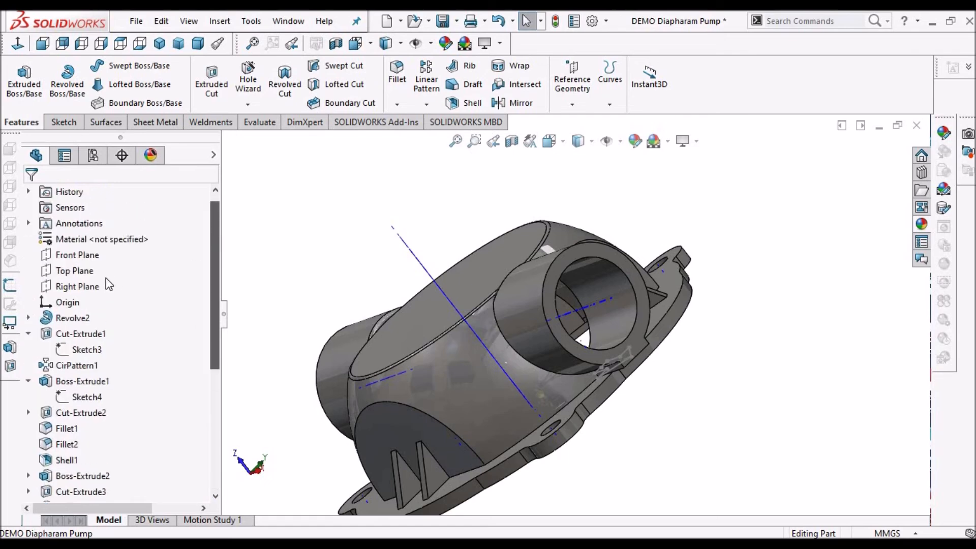
click(78, 255)
scroll(565, 220, up, 2)
middle_drag(587, 253, 605, 305)
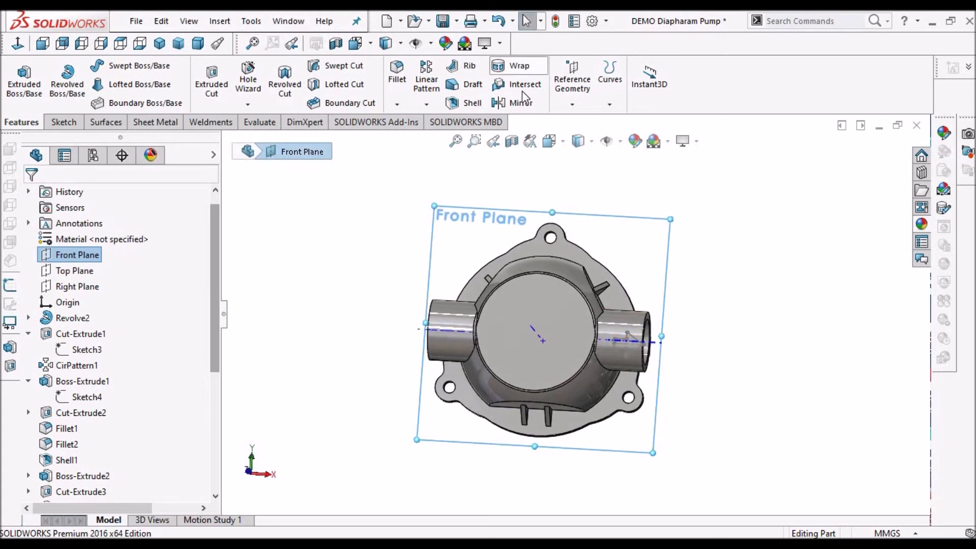
click(607, 105)
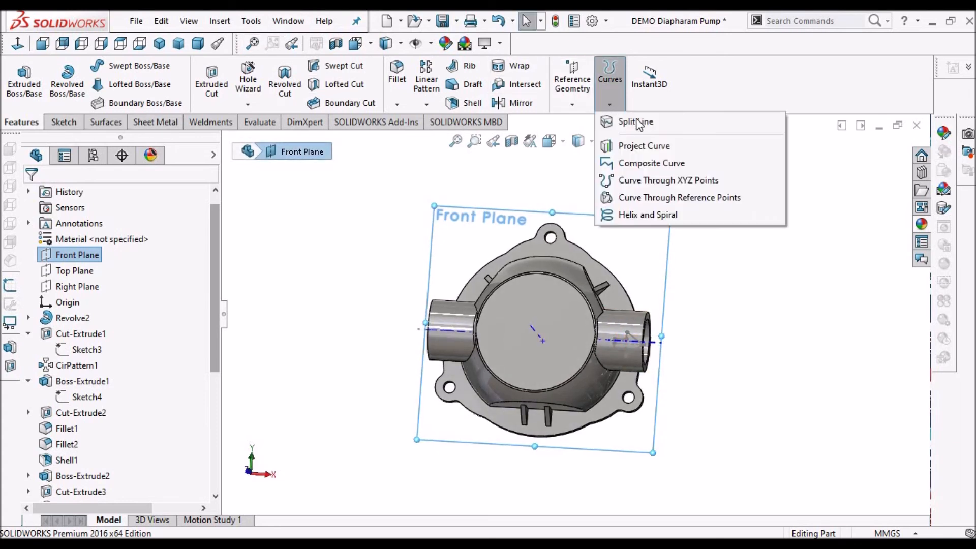
click(616, 124)
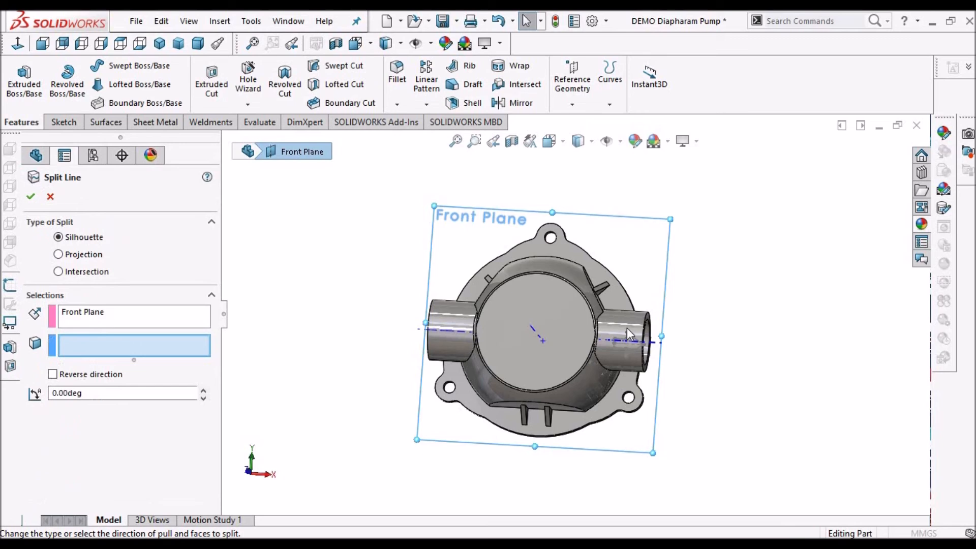
scroll(618, 327, down, 3)
click(620, 325)
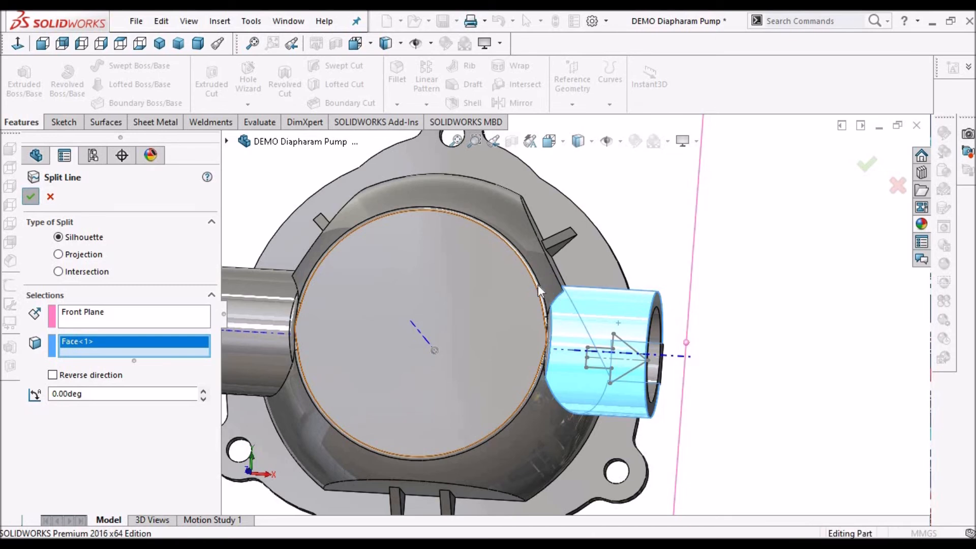
key(Return)
scroll(561, 297, up, 3)
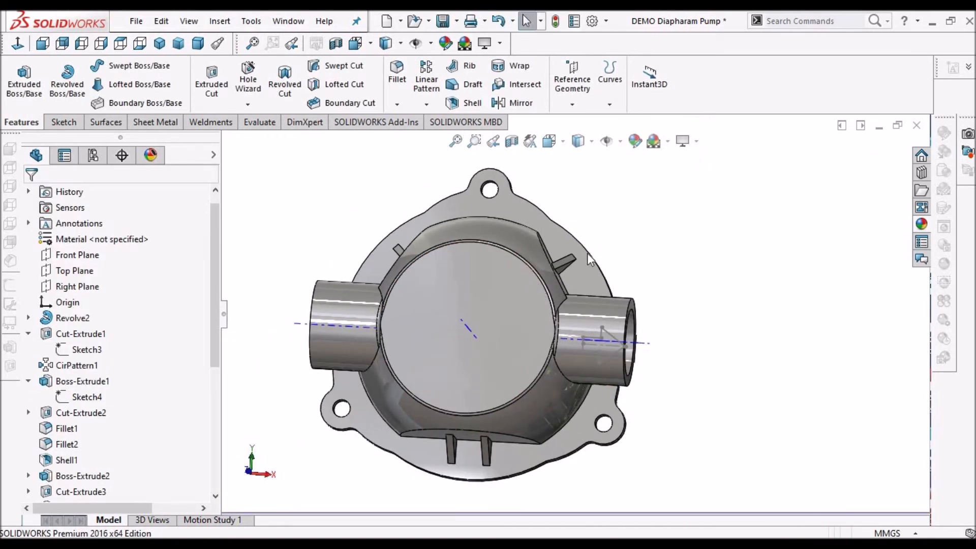
middle_drag(587, 253, 579, 318)
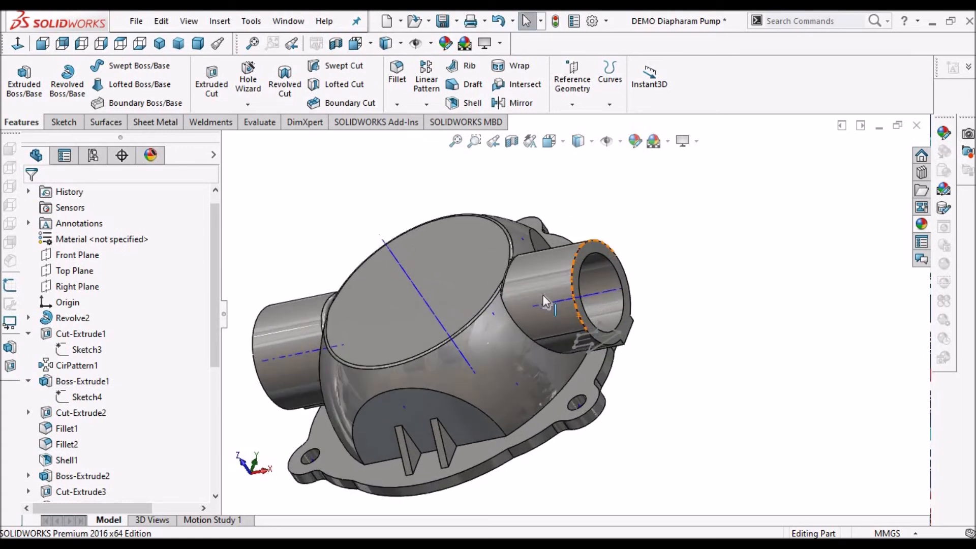
click(542, 295)
click(717, 386)
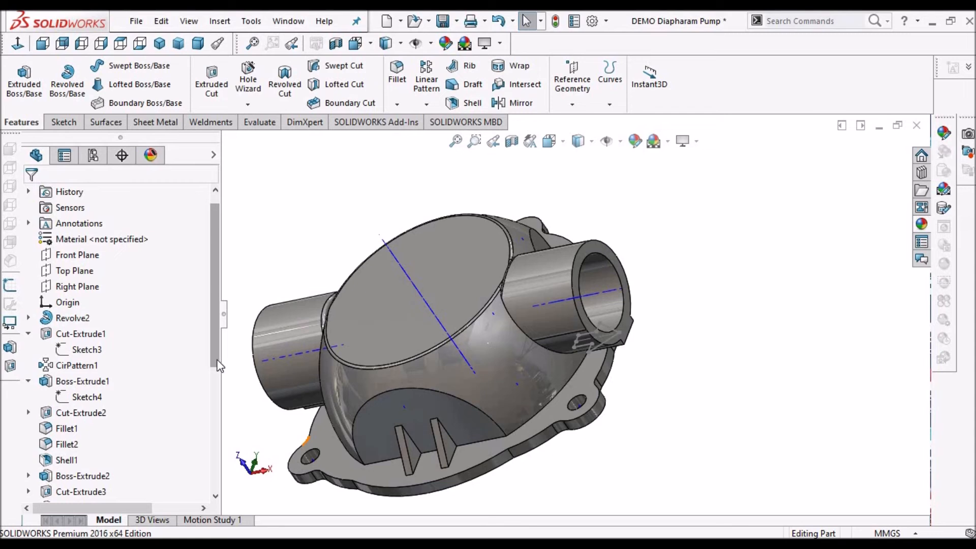
Open the arrow sketch Sketch18, examine its outline and dimensions face-on in wireframe display, and exit the sketch
scroll(127, 467, down, 5)
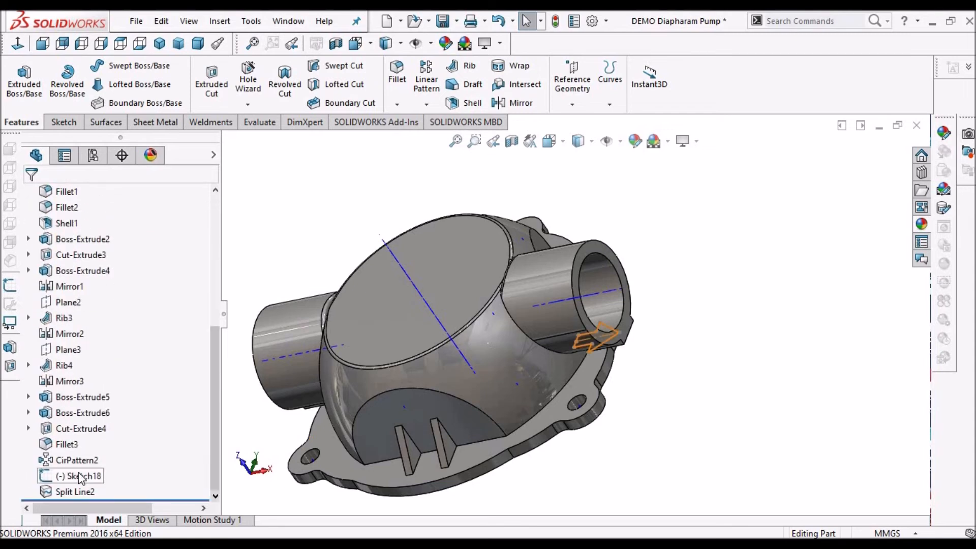
right_click(80, 477)
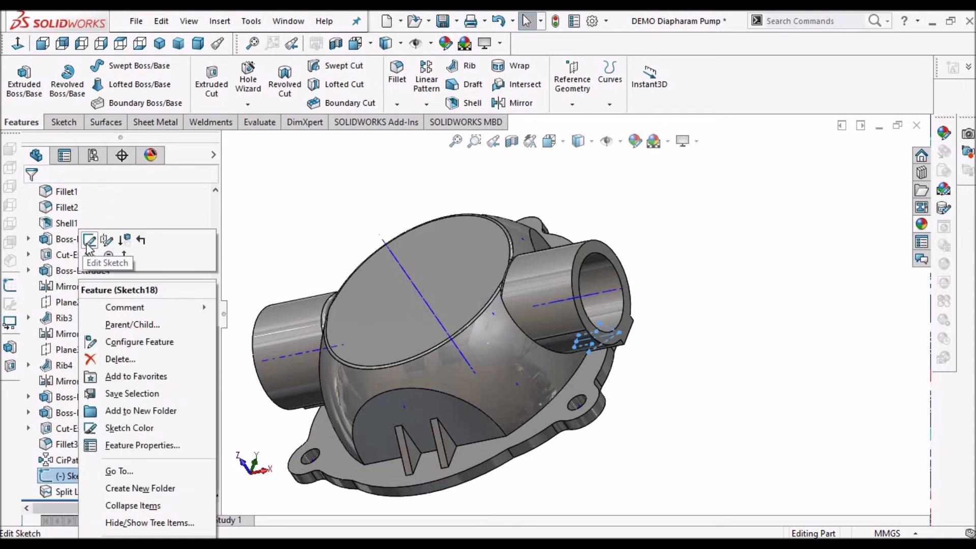
click(297, 209)
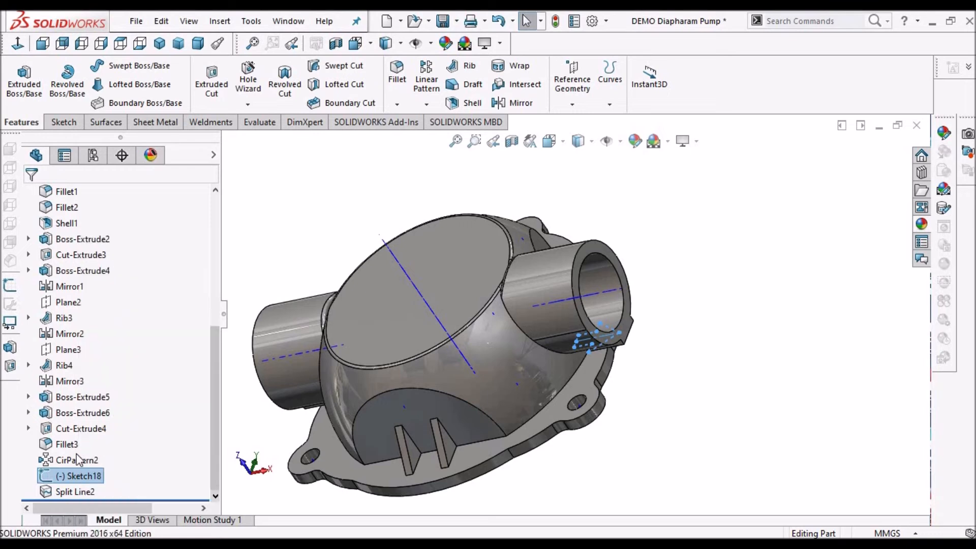
right_click(74, 478)
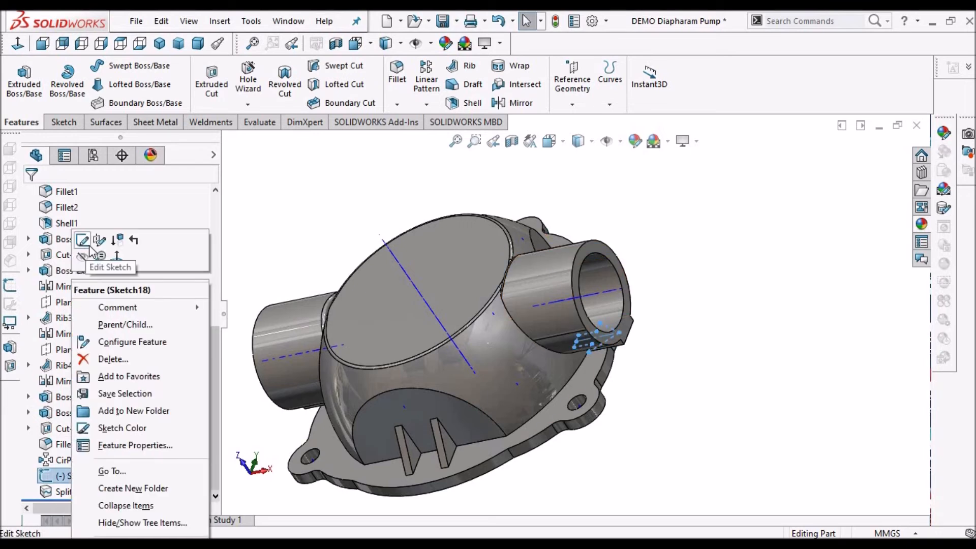
click(83, 241)
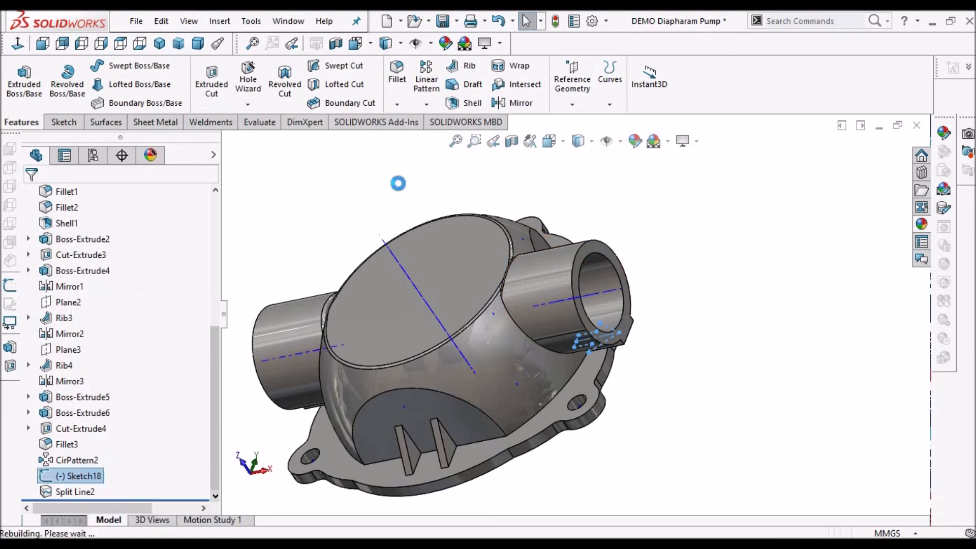
click(19, 44)
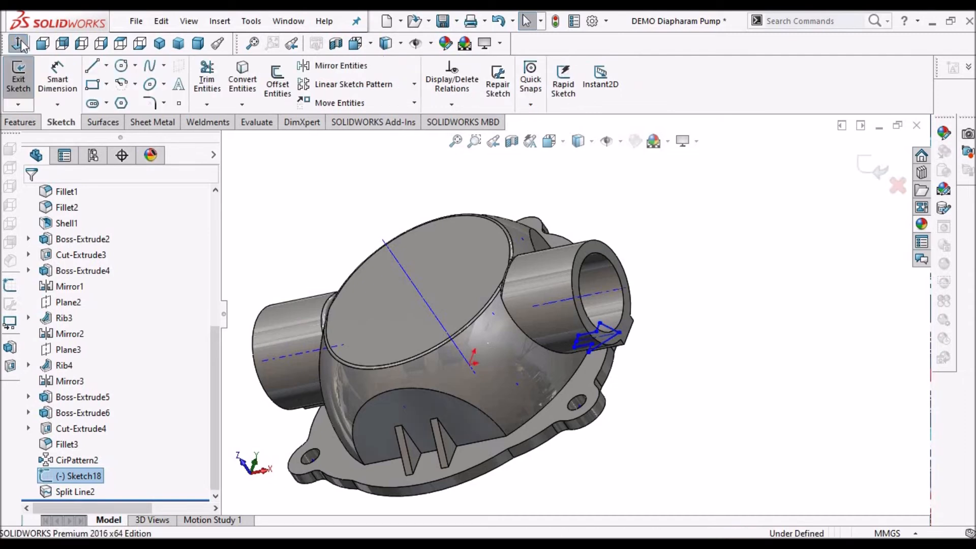
scroll(678, 339, down, 3)
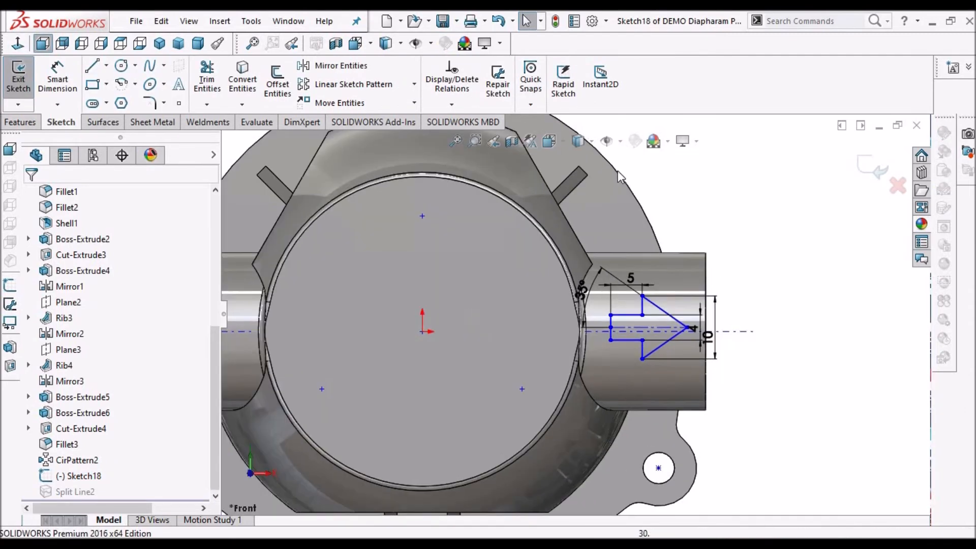
click(591, 142)
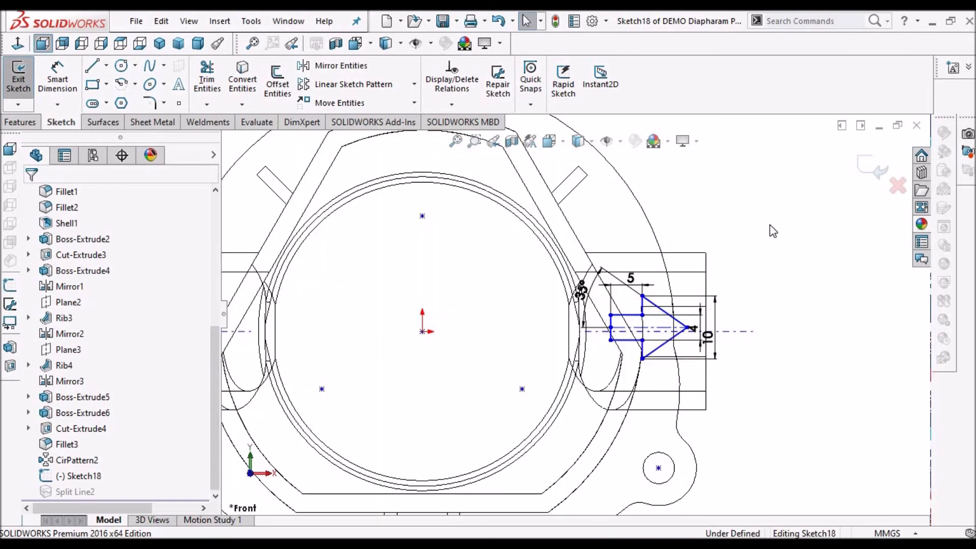
scroll(770, 224, up, 2)
scroll(803, 189, down, 3)
click(873, 168)
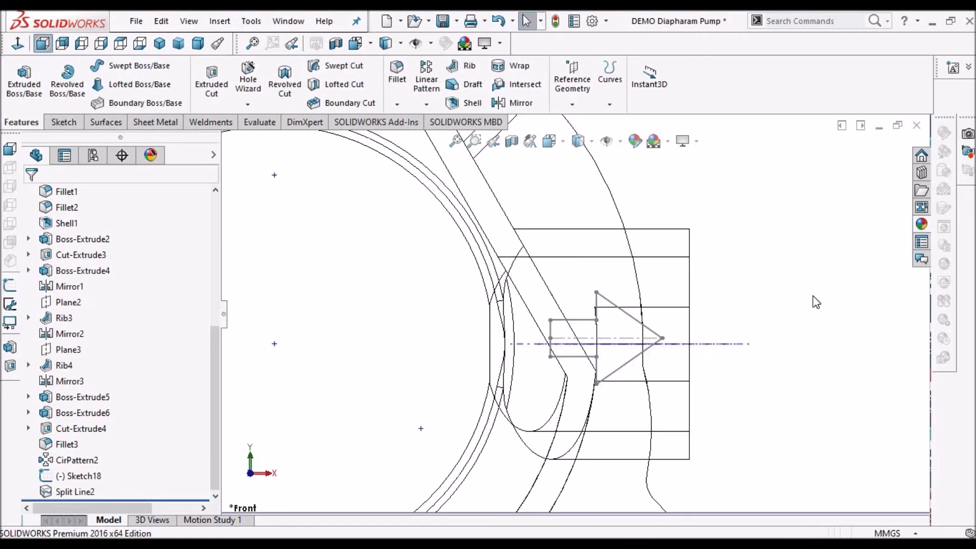
Reorder Sketch18 after Split Line2 and wrap it as a 1 mm emboss onto the pipe's split outer face, with the model shaded
click(79, 477)
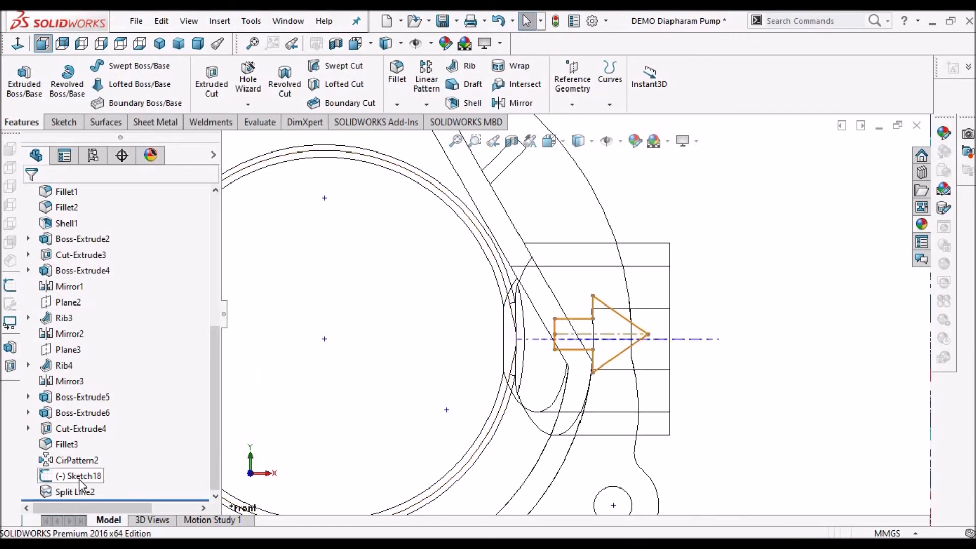
drag(80, 476, 80, 492)
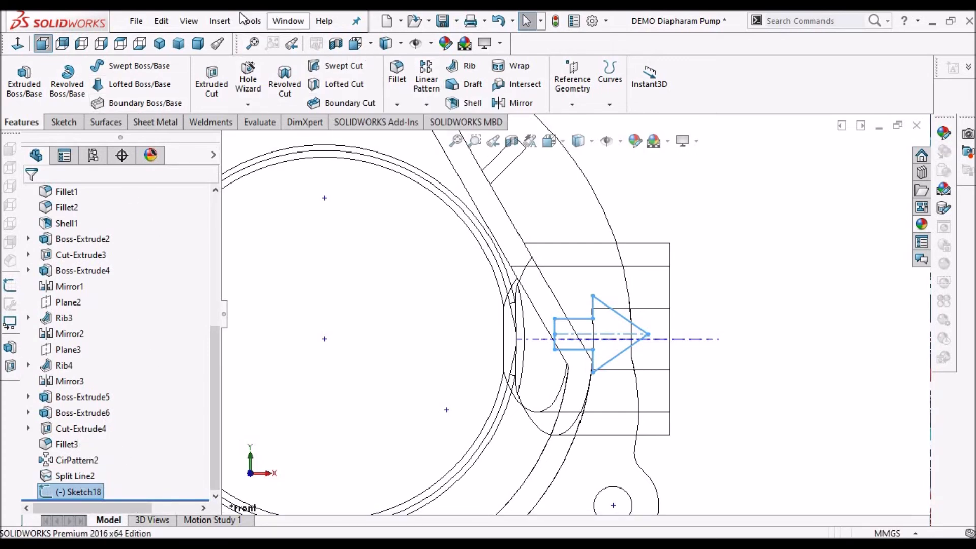
click(222, 20)
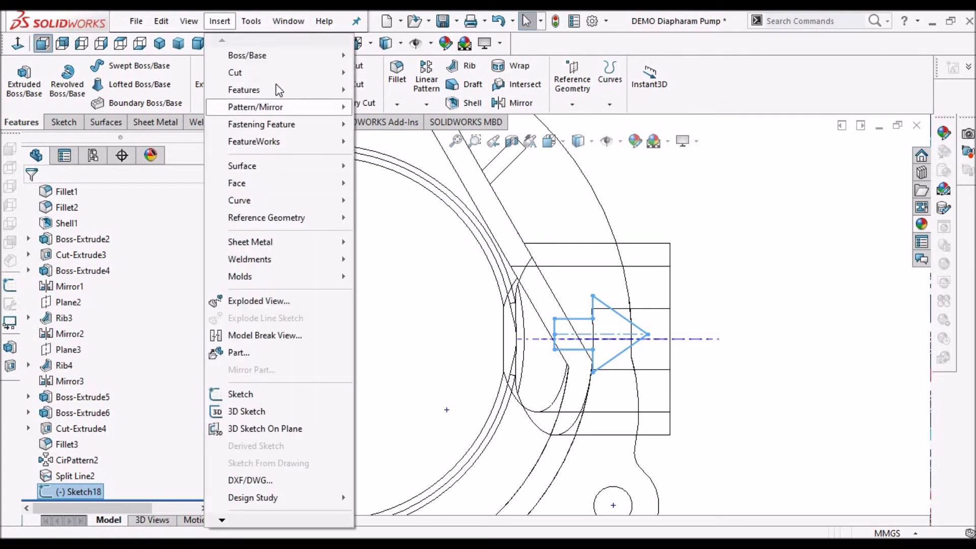
mouse_move(277, 86)
click(389, 338)
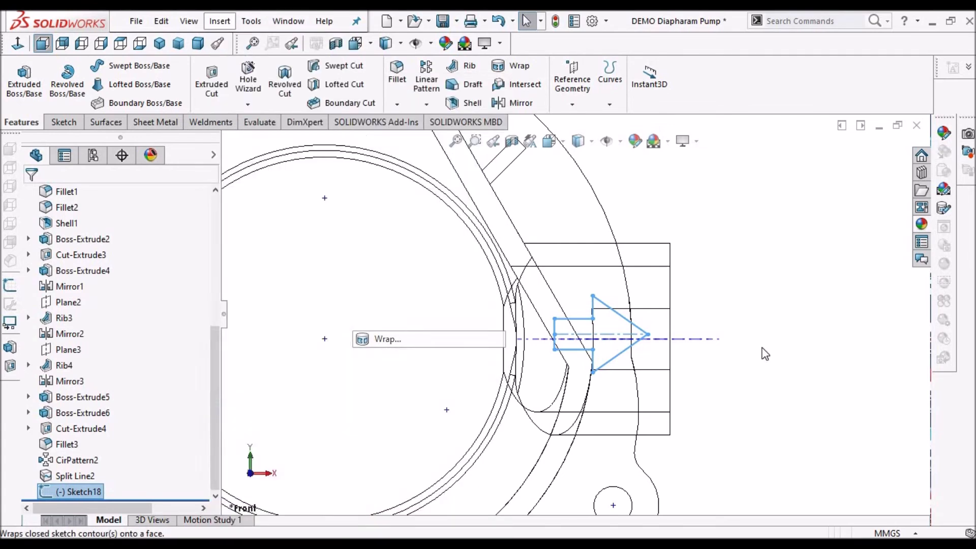
click(579, 140)
click(579, 161)
scroll(669, 298, up, 3)
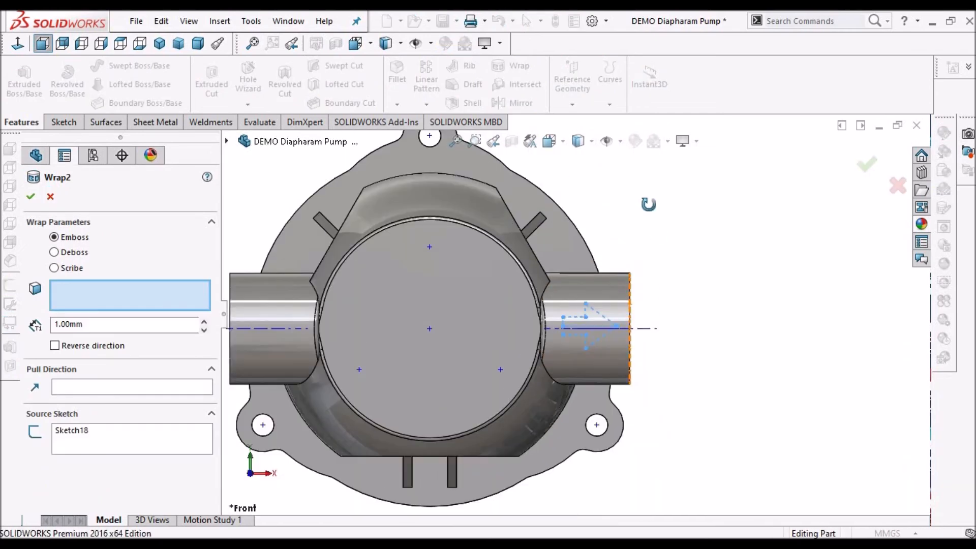
middle_drag(648, 204, 628, 174)
scroll(554, 260, down, 3)
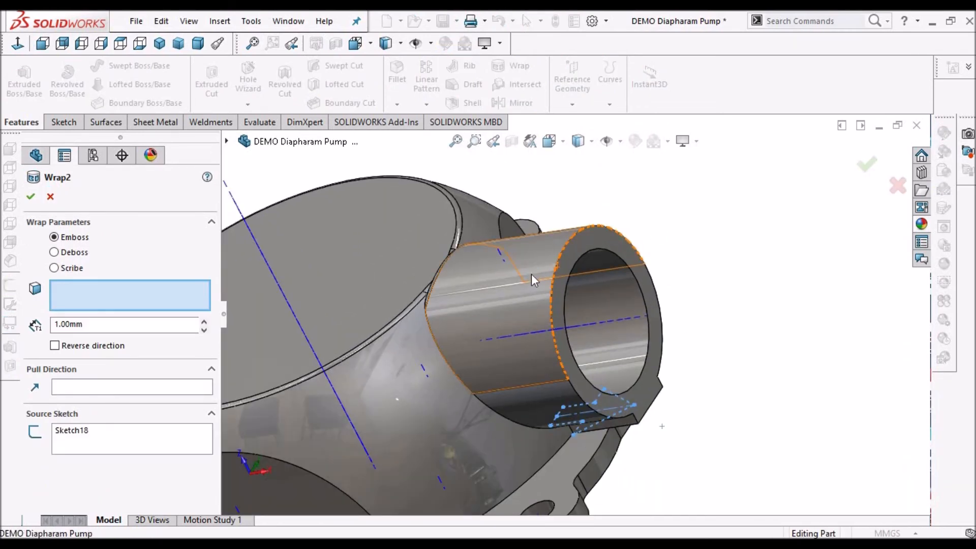
click(532, 274)
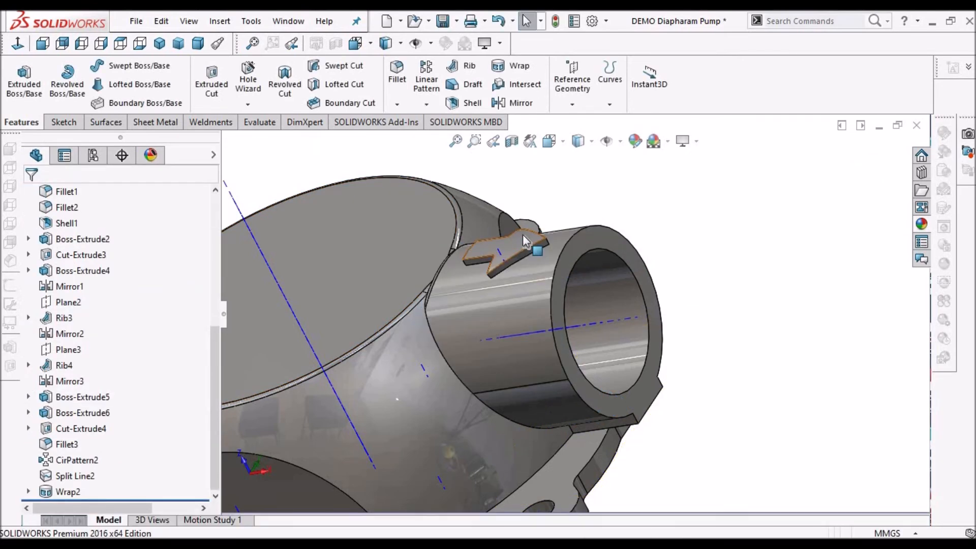
key(f)
middle_drag(549, 257, 583, 265)
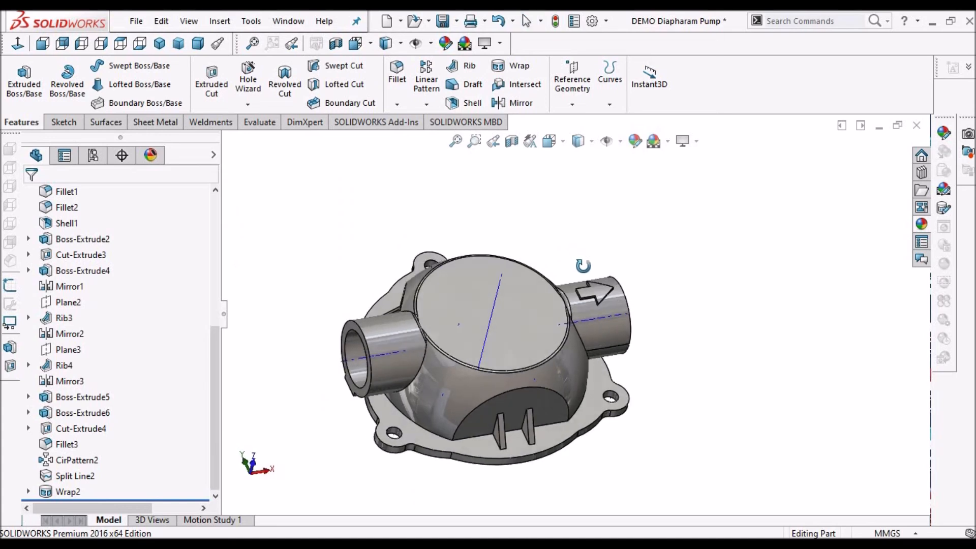
Start a new sketch on the Front Plane, viewed face-on with hidden lines removed
click(28, 492)
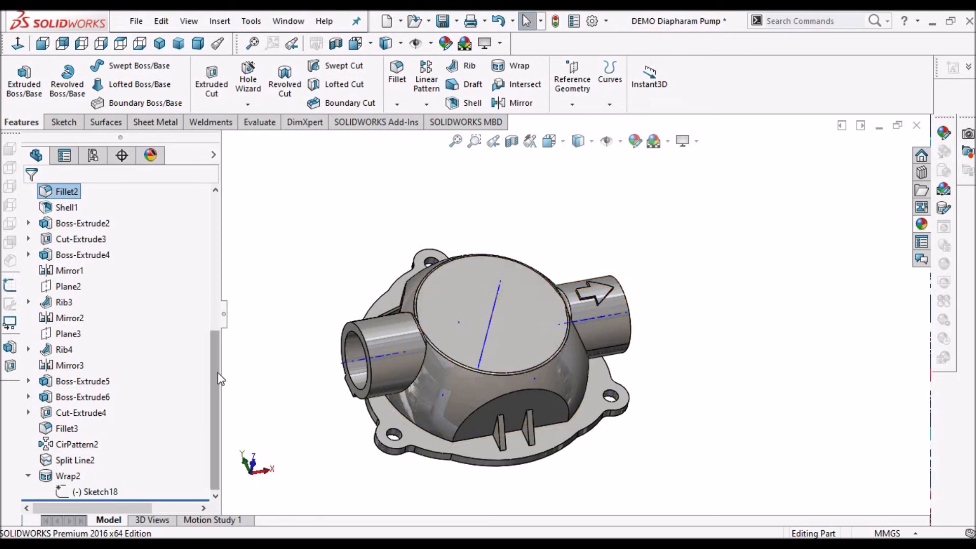
drag(216, 351, 228, 234)
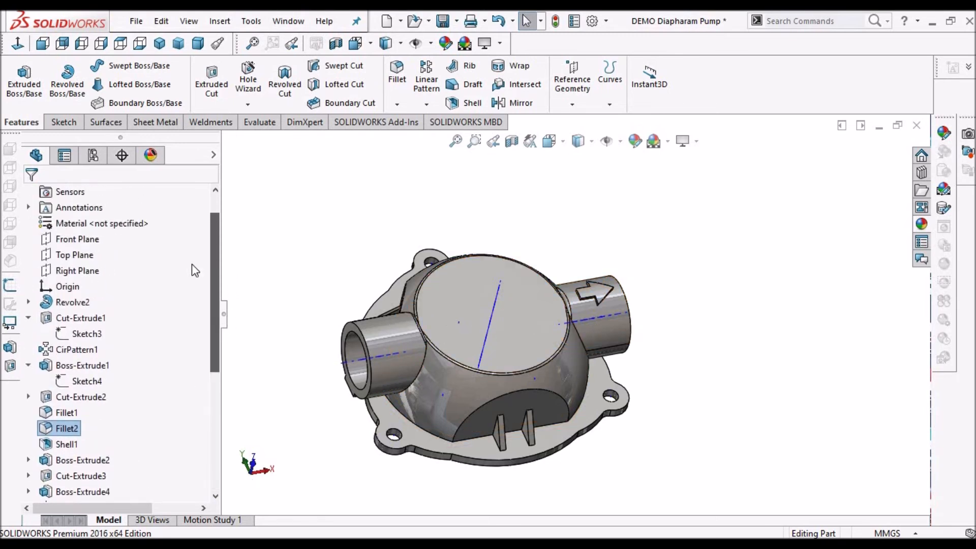
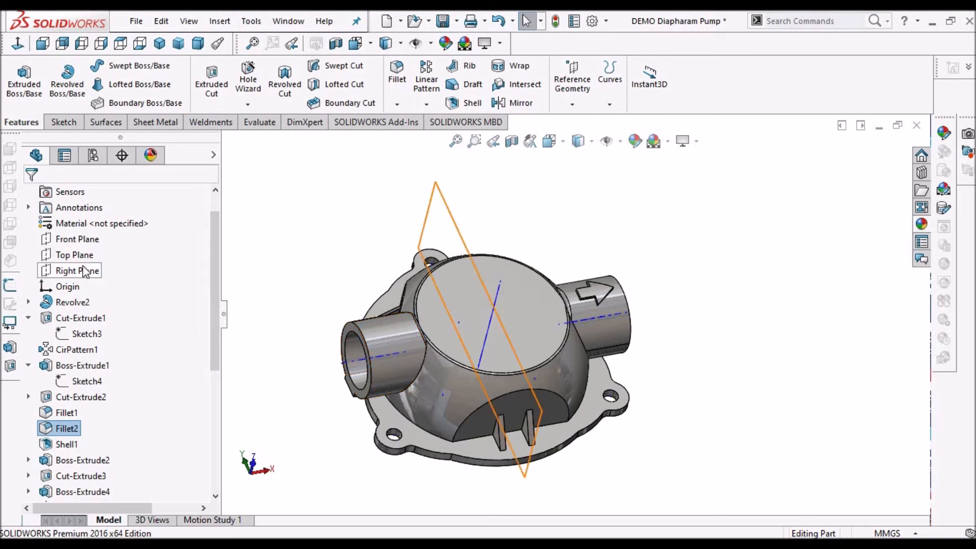
click(79, 239)
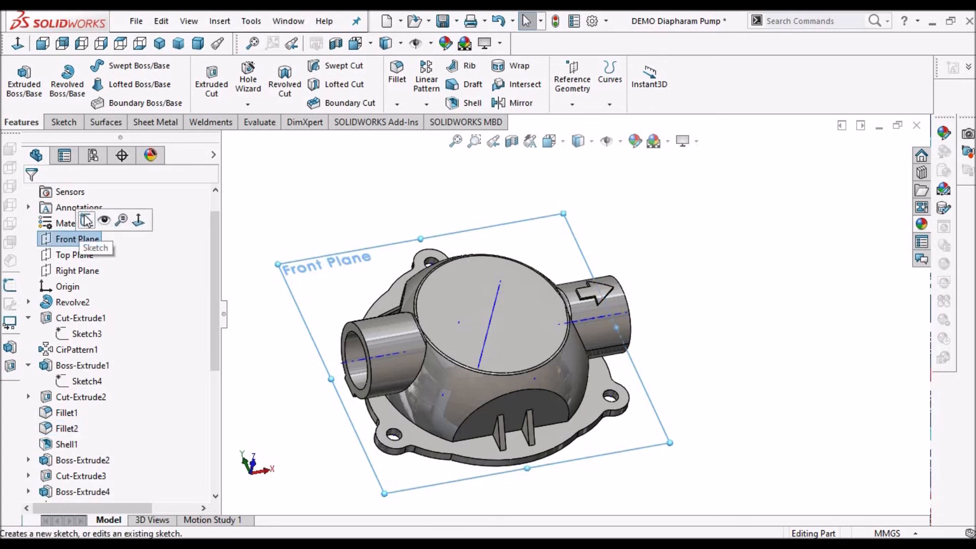
click(85, 218)
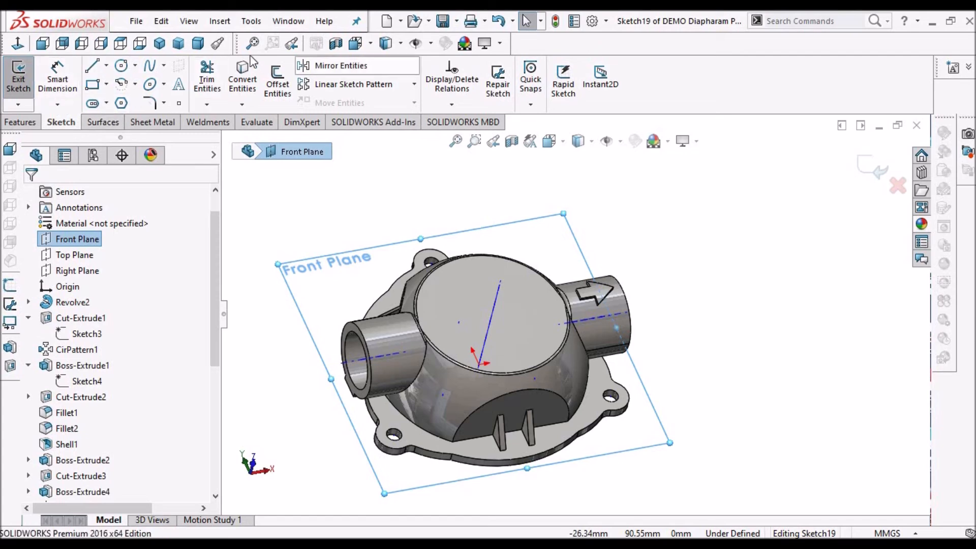
click(23, 41)
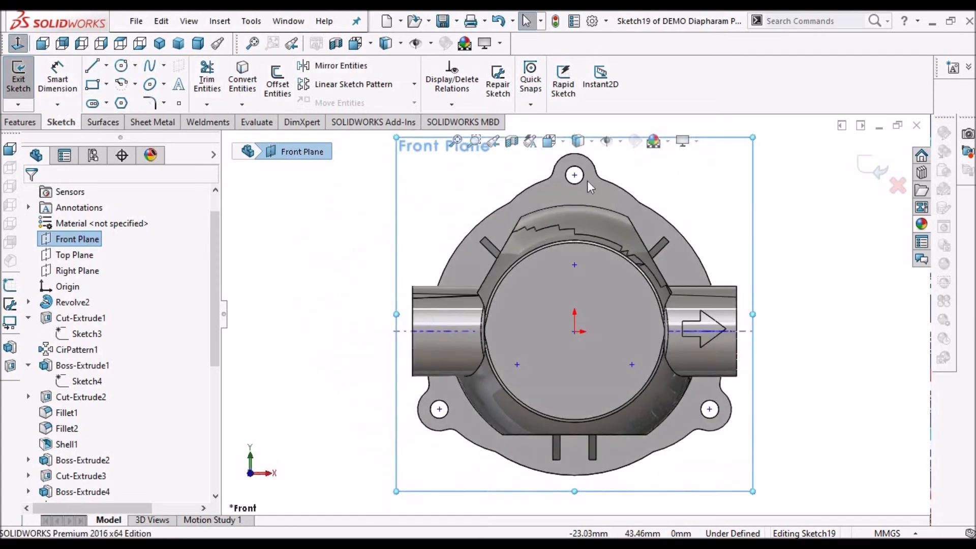
click(579, 141)
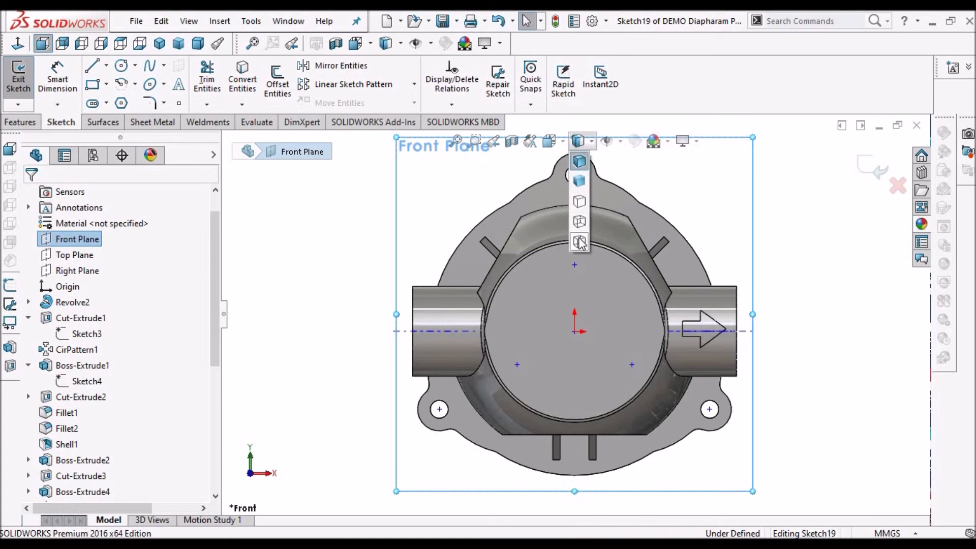
click(586, 199)
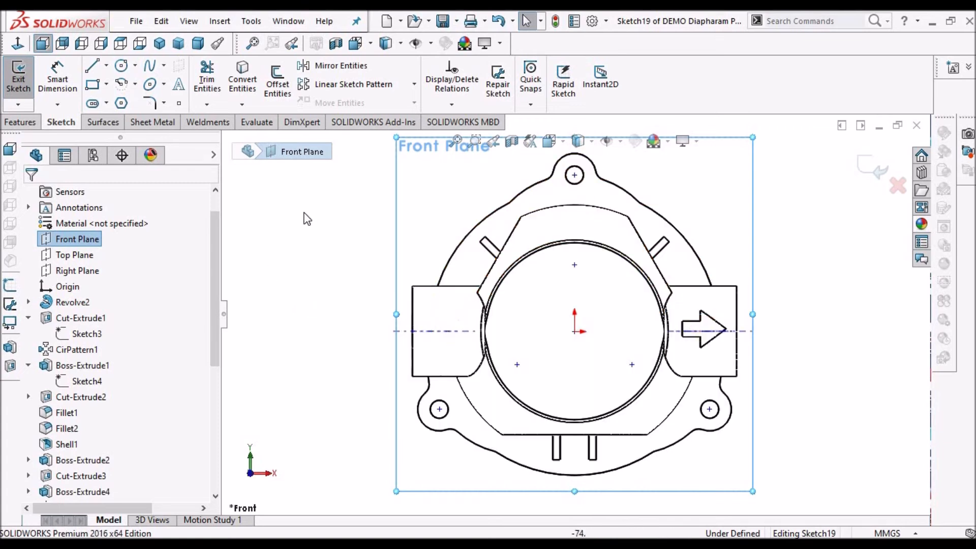
Paste the copied arrow outline and move it by its tail midpoint onto the centreline of the -X pipe, near the pipe's open end
click(161, 22)
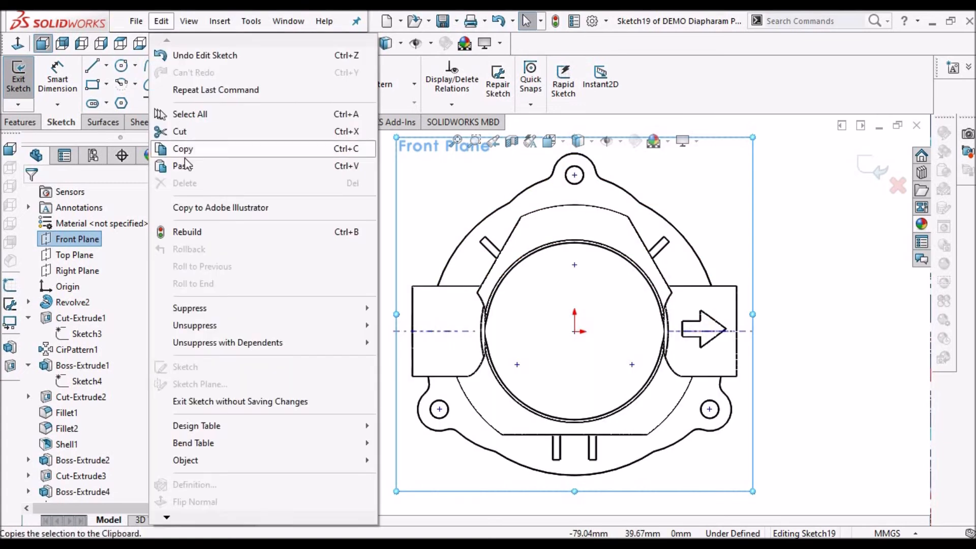
click(398, 311)
key(ctrl+v)
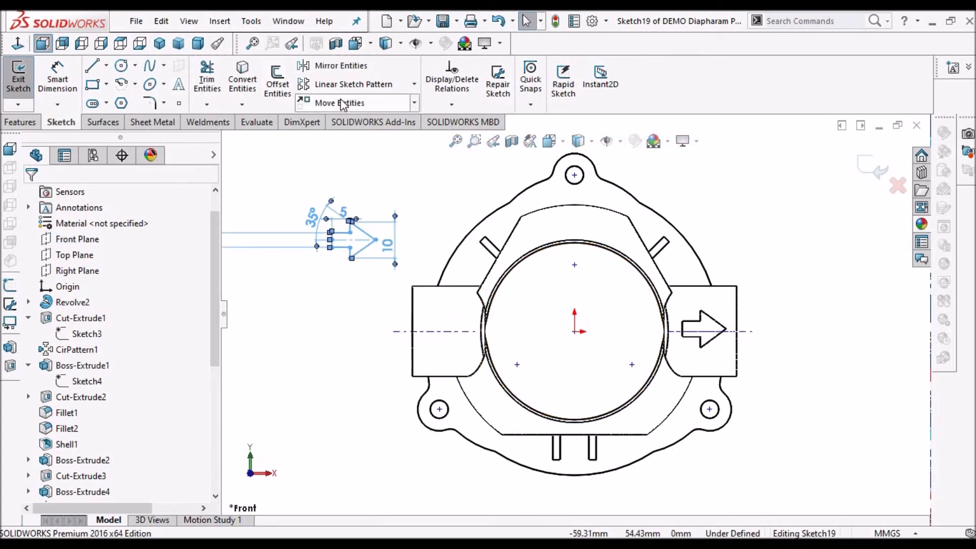
click(331, 103)
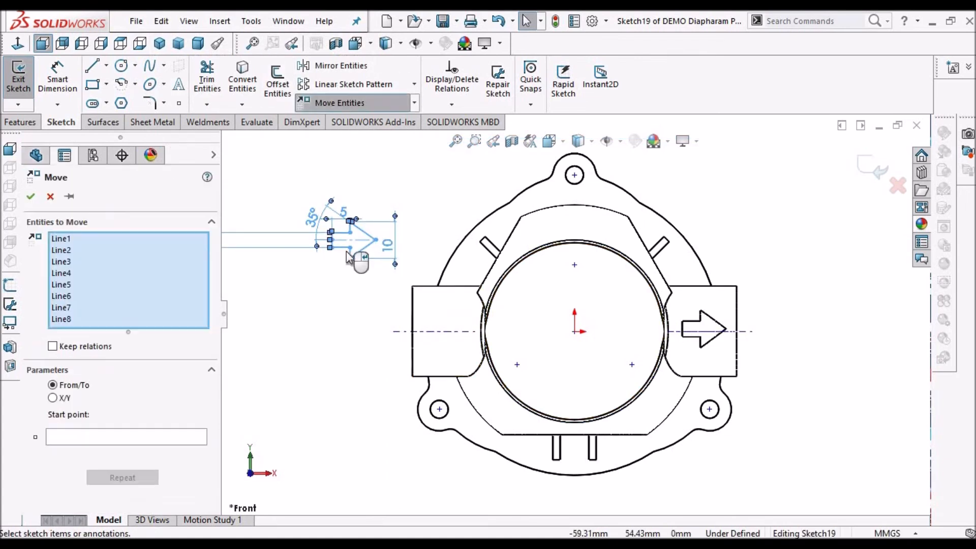
scroll(346, 251, down, 3)
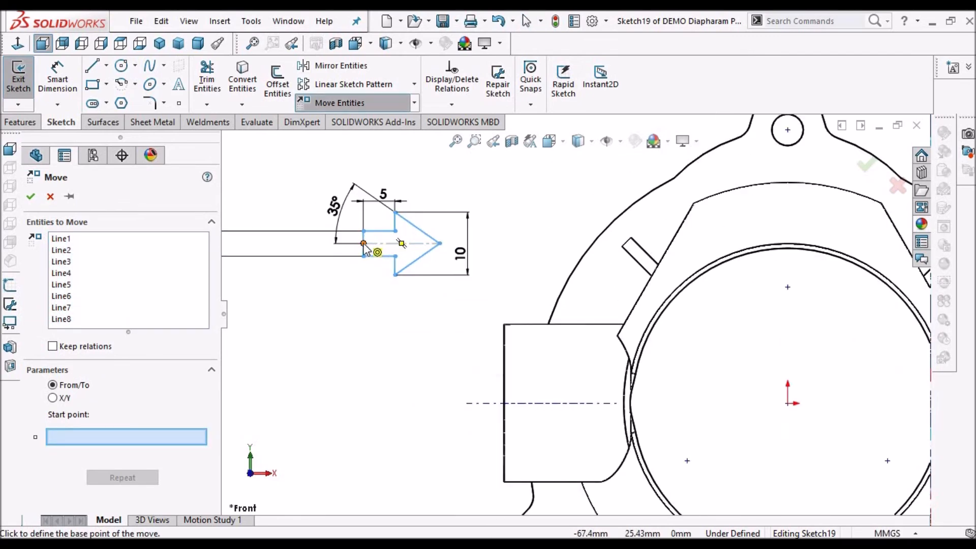
click(364, 242)
scroll(555, 390, up, 3)
scroll(564, 374, down, 2)
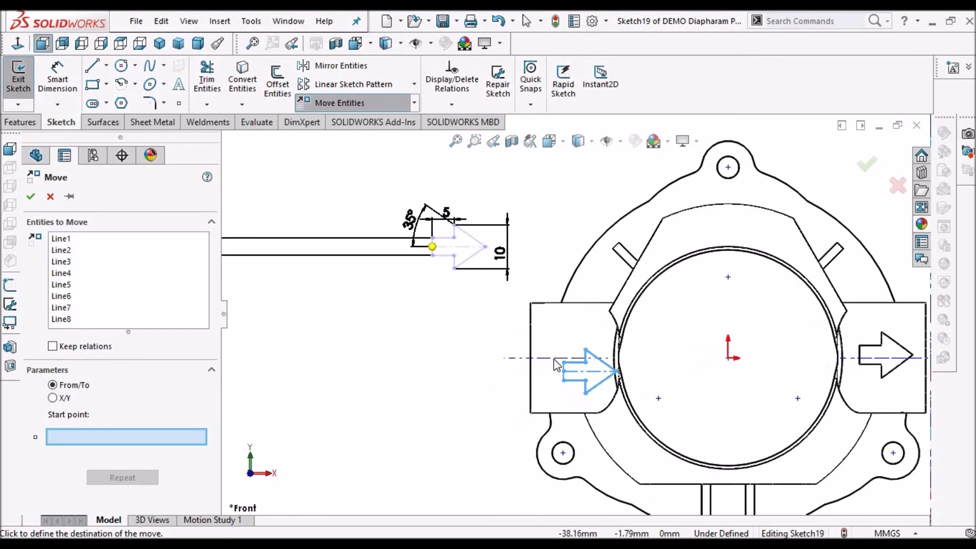
click(550, 359)
click(30, 196)
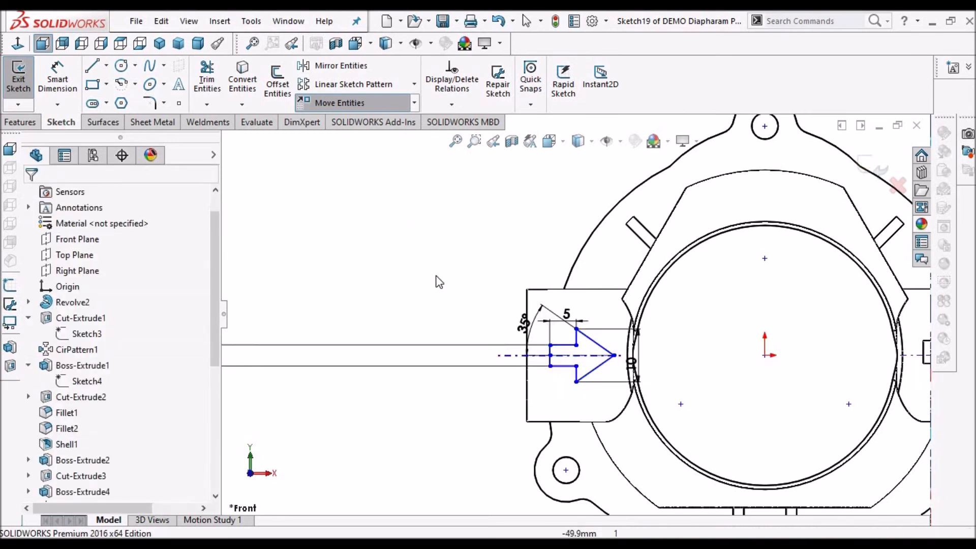
Restore the Shaded With Edges display and exit the pasted arrow sketch
key(f)
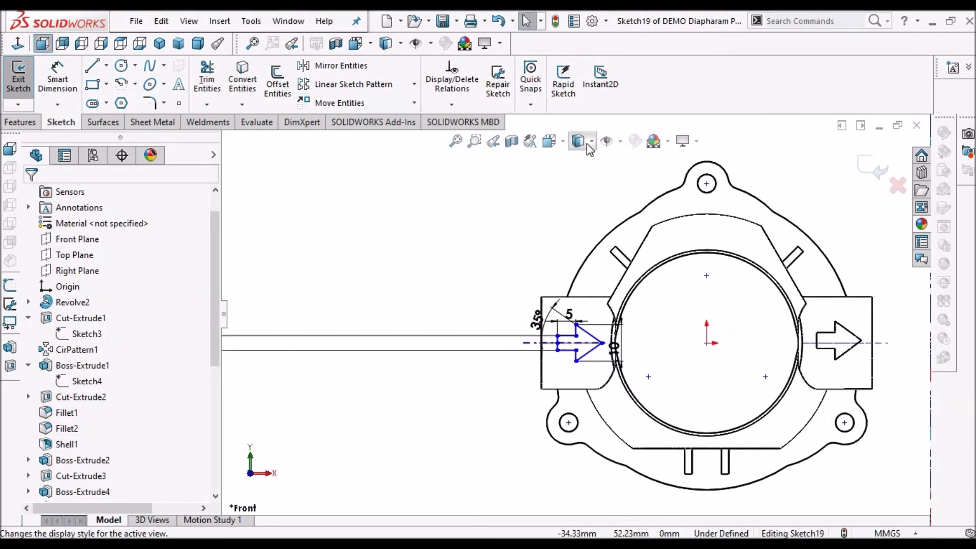
click(588, 143)
click(578, 164)
scroll(569, 314, up, 2)
mouse_move(576, 261)
middle_down()
mouse_move(577, 196)
mouse_move(590, 177)
mouse_move(583, 184)
middle_up()
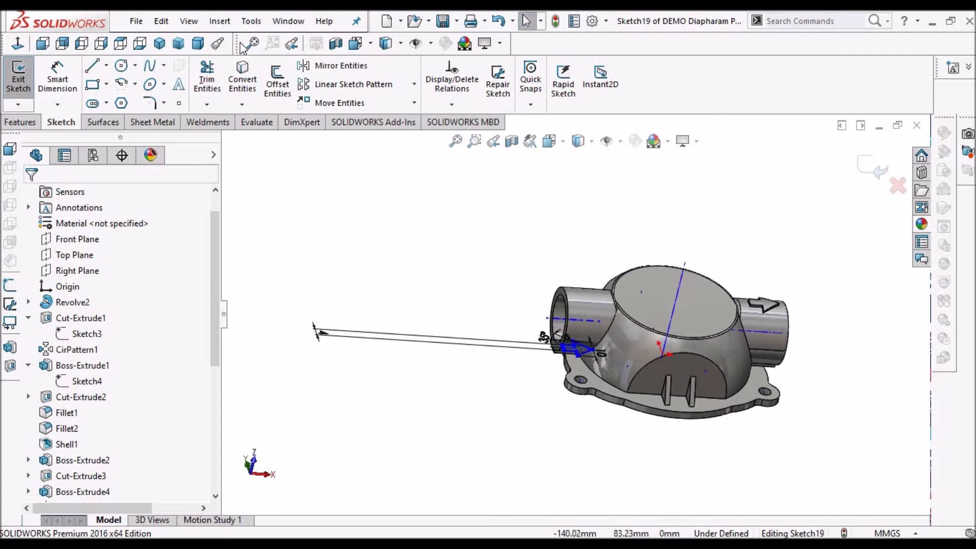
click(872, 169)
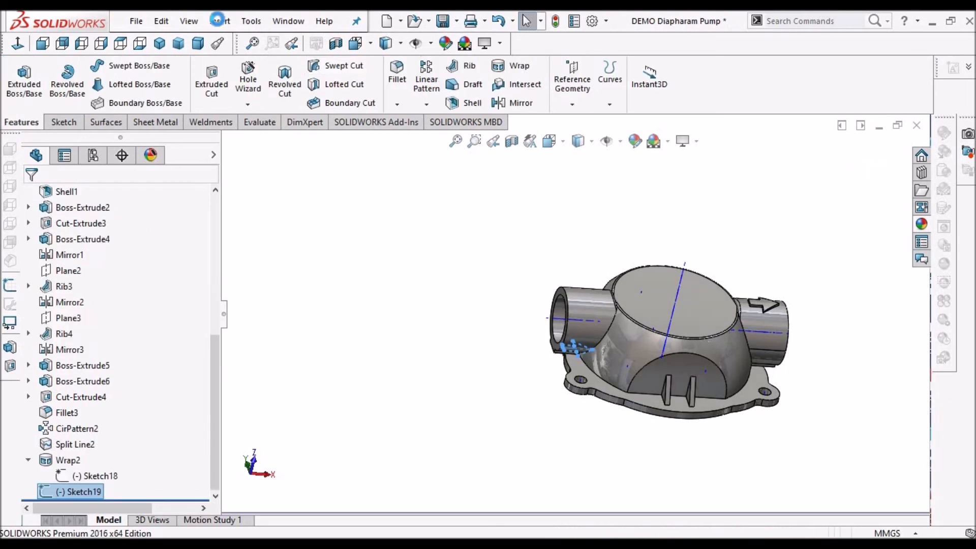
Edit Split Line2 to also split the outer cylindrical face of the -X pipe
click(75, 444)
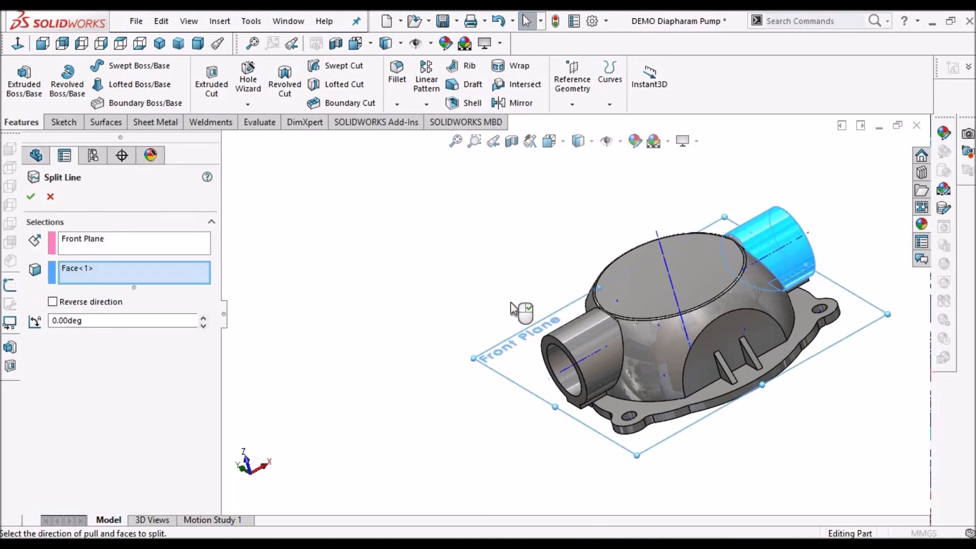
click(580, 339)
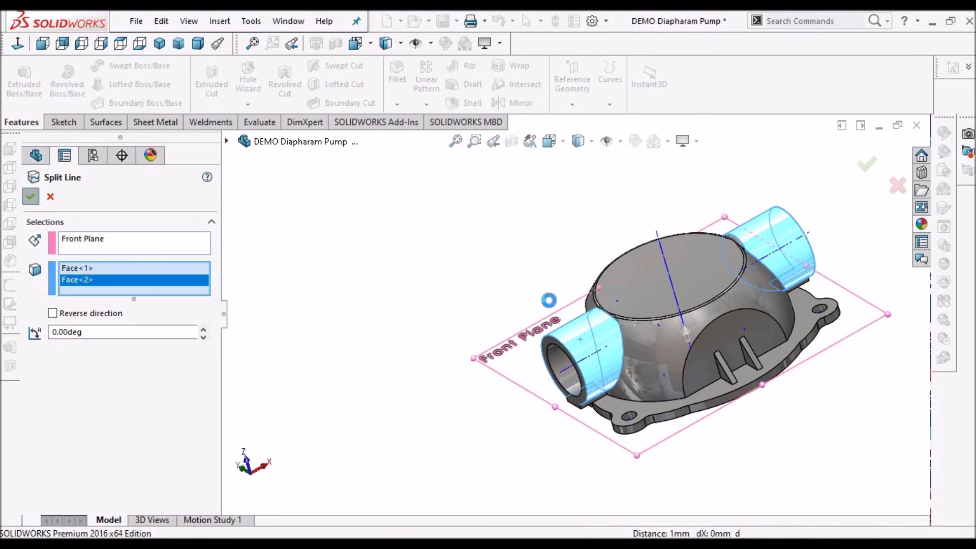
key(Return)
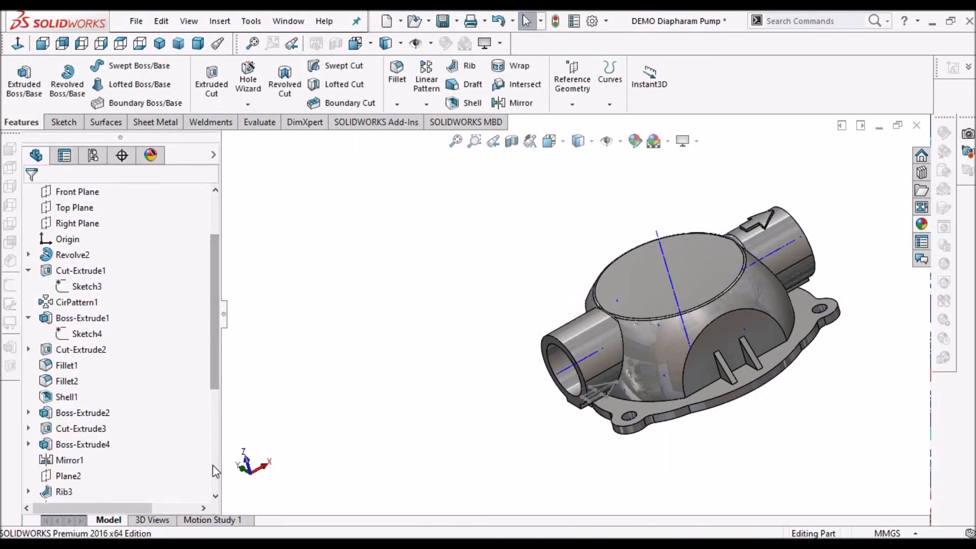
Wrap Sketch19 as a 1 mm emboss onto the split outer face of the -X pipe
click(212, 486)
click(81, 491)
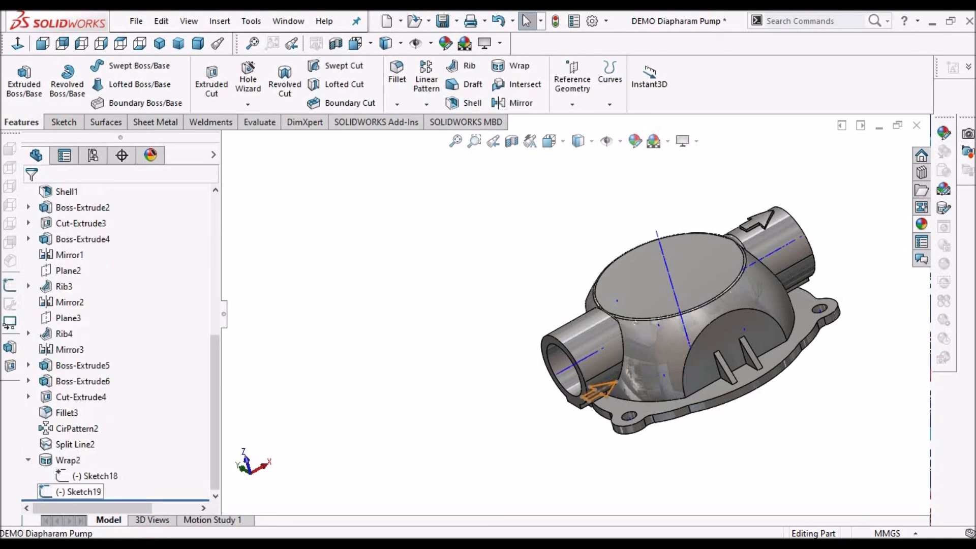
click(217, 21)
mouse_move(259, 89)
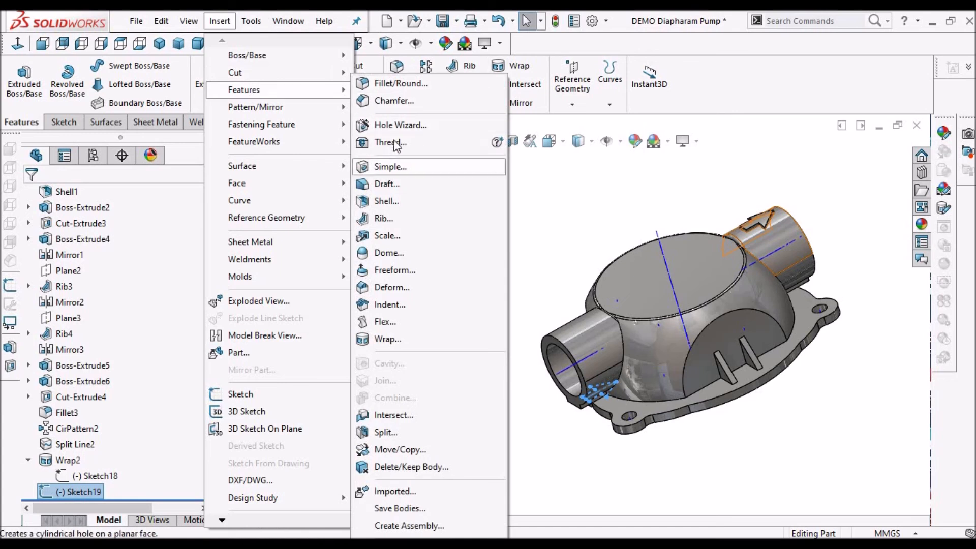
click(386, 339)
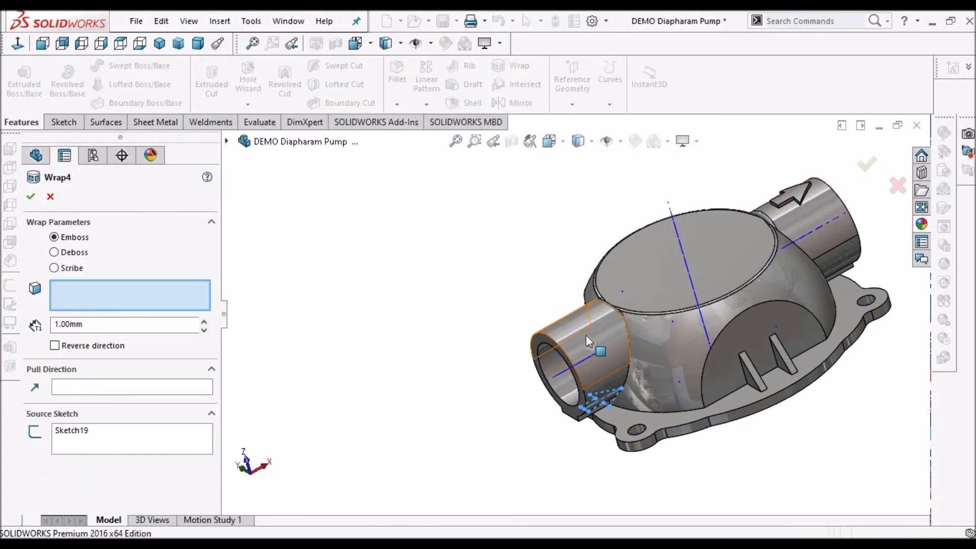
click(586, 339)
click(31, 198)
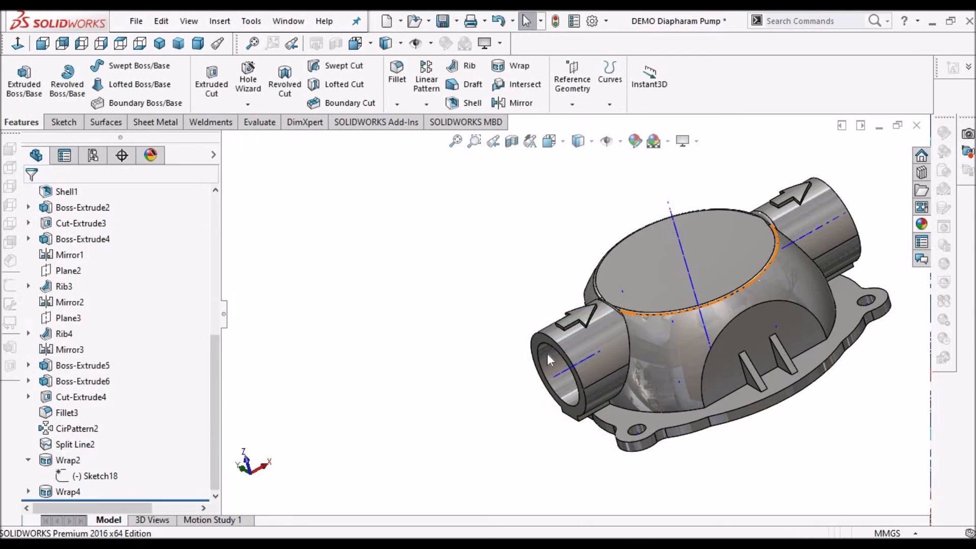
Inspect both embossed arrows and start a sketch on the housing's flat circular top face
middle_drag(635, 306, 613, 351)
scroll(693, 358, up, 4)
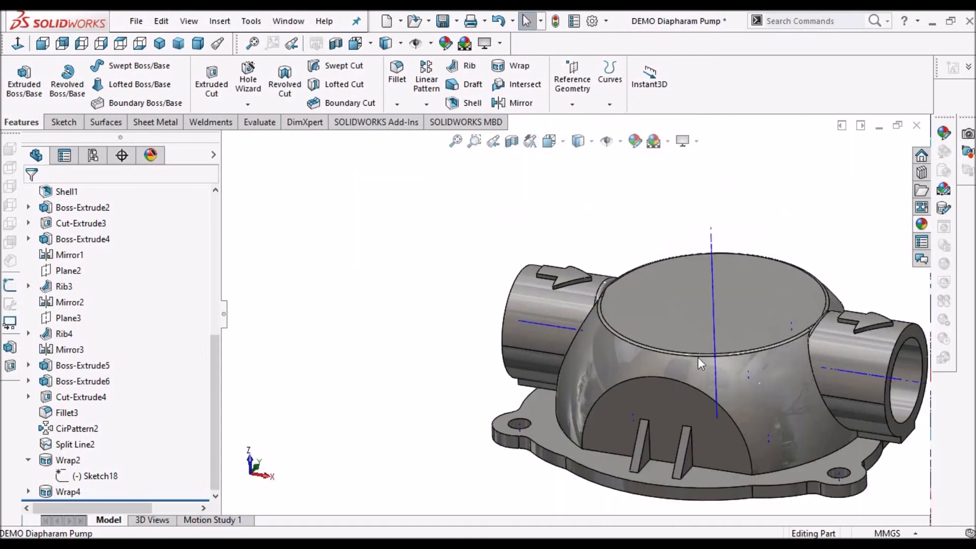
middle_drag(731, 334, 626, 316)
scroll(655, 320, down, 2)
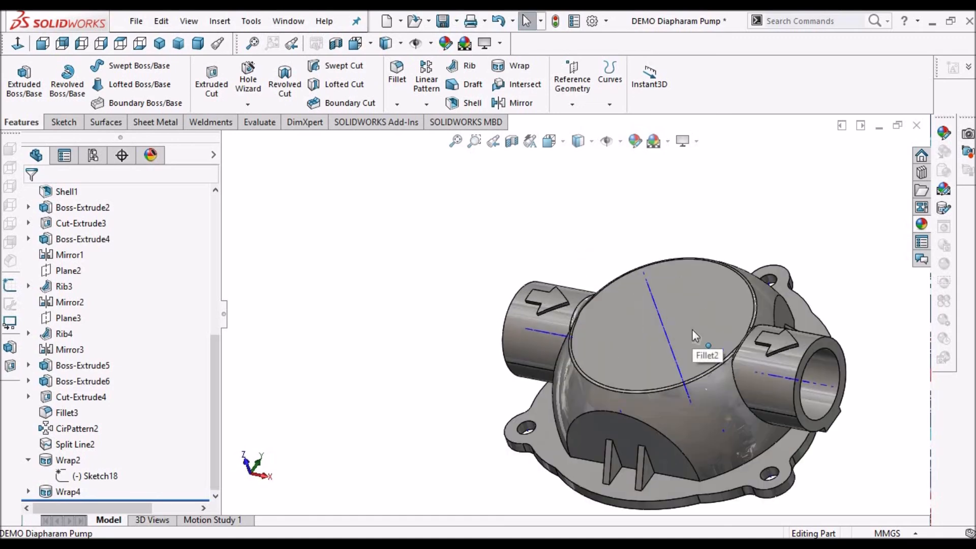
scroll(691, 328, down, 2)
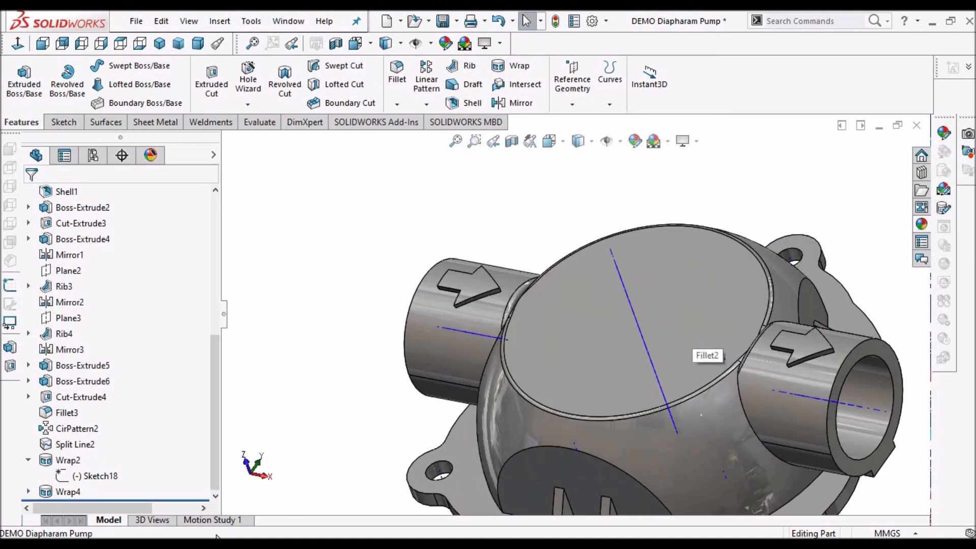
key(alt+Tab)
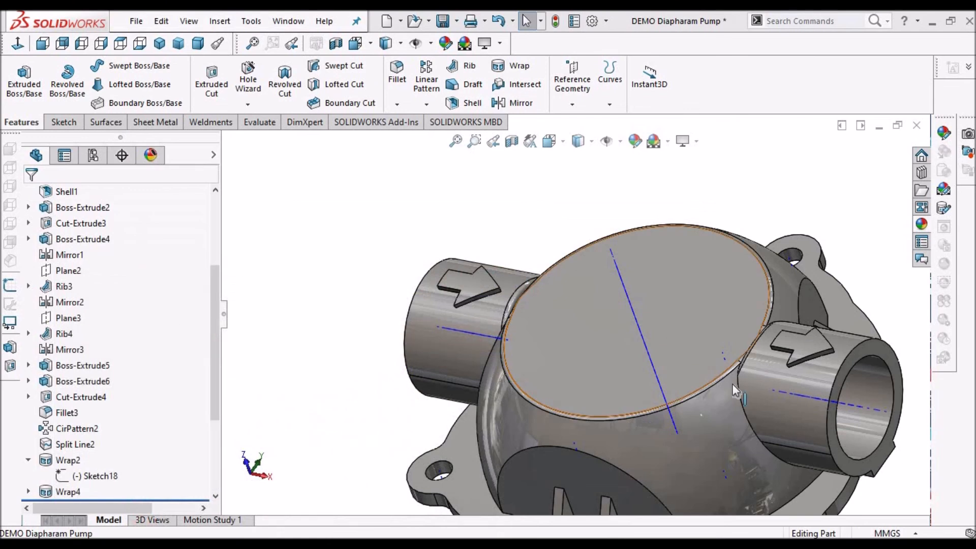
click(672, 327)
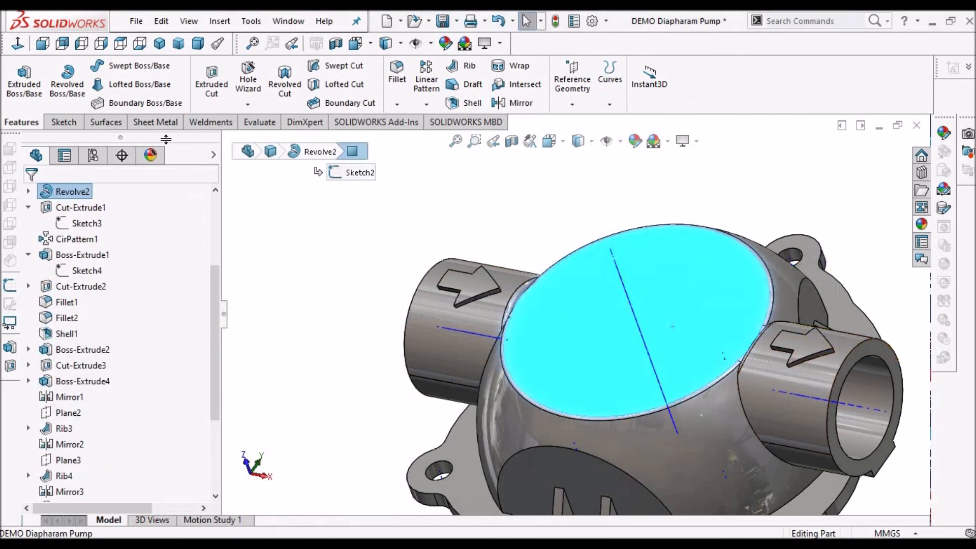
click(60, 123)
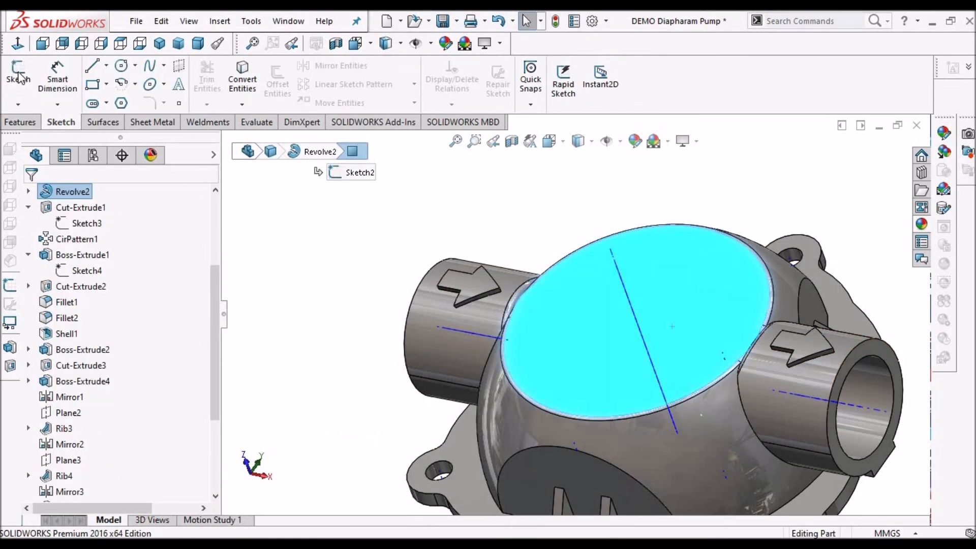
click(17, 73)
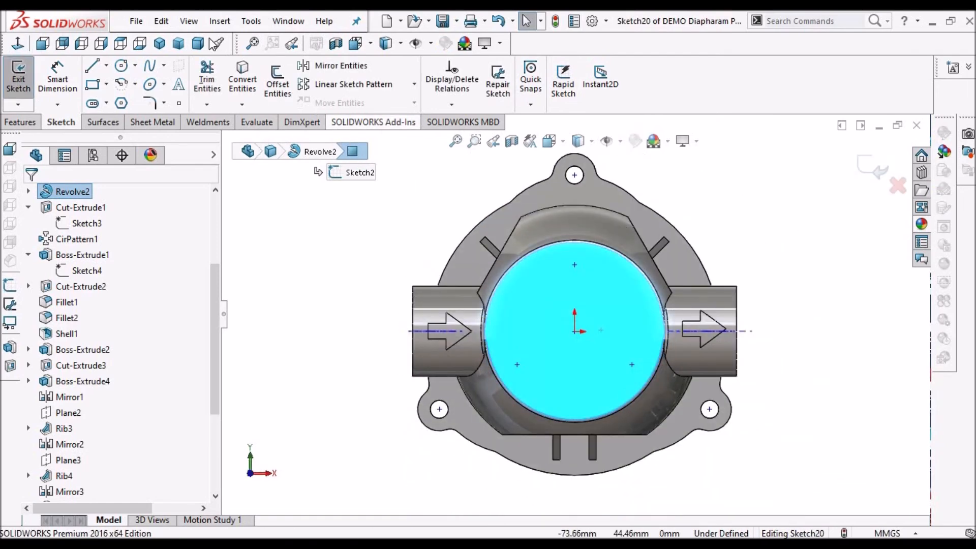
Start the Sketch Text tool and copy the title "Diaphragm Pump Housing" from the reference PDF, returning to the part
click(179, 85)
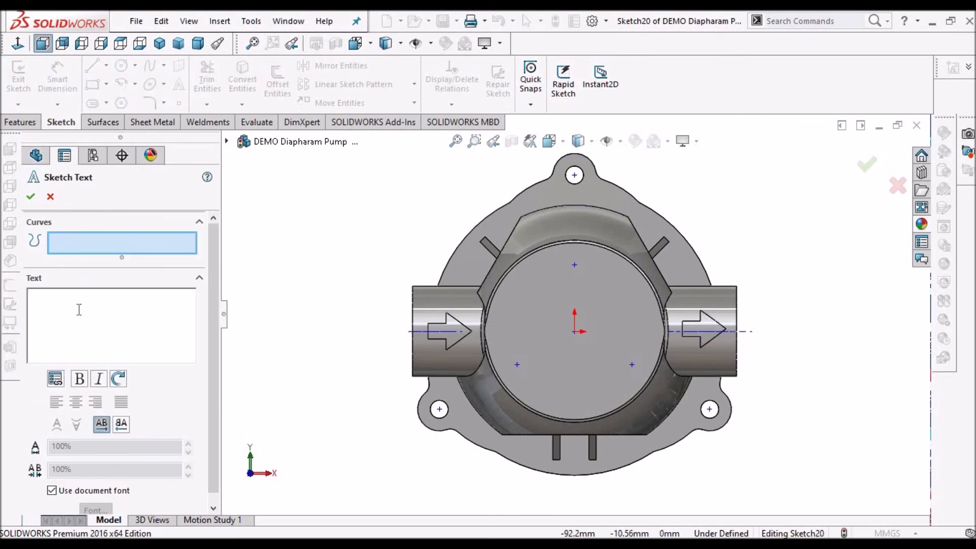
key(alt+Tab)
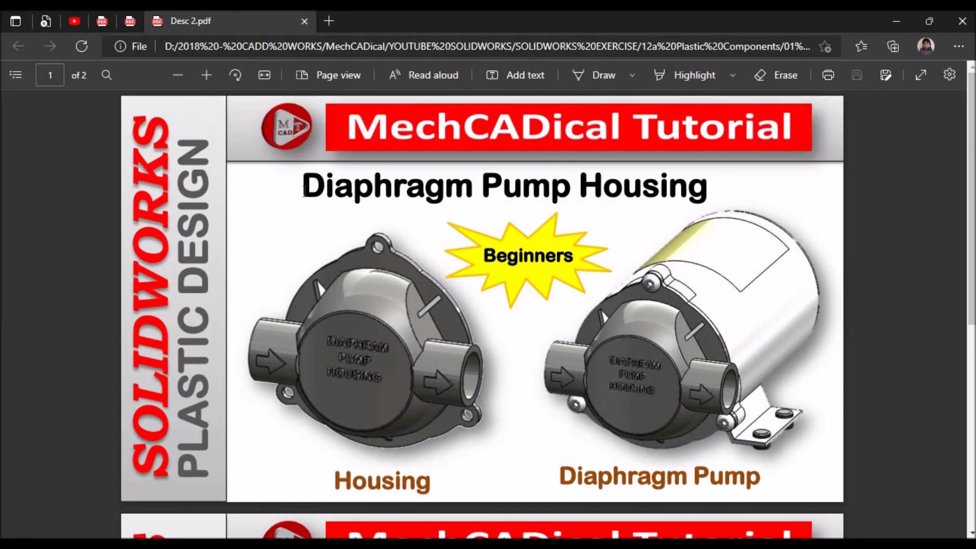
drag(785, 197, 831, 199)
key(ctrl+c)
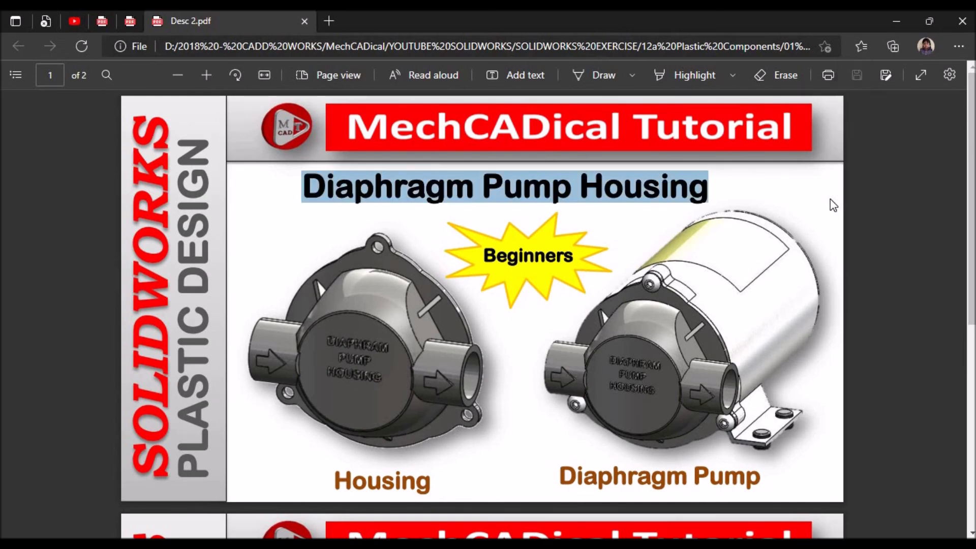
click(896, 21)
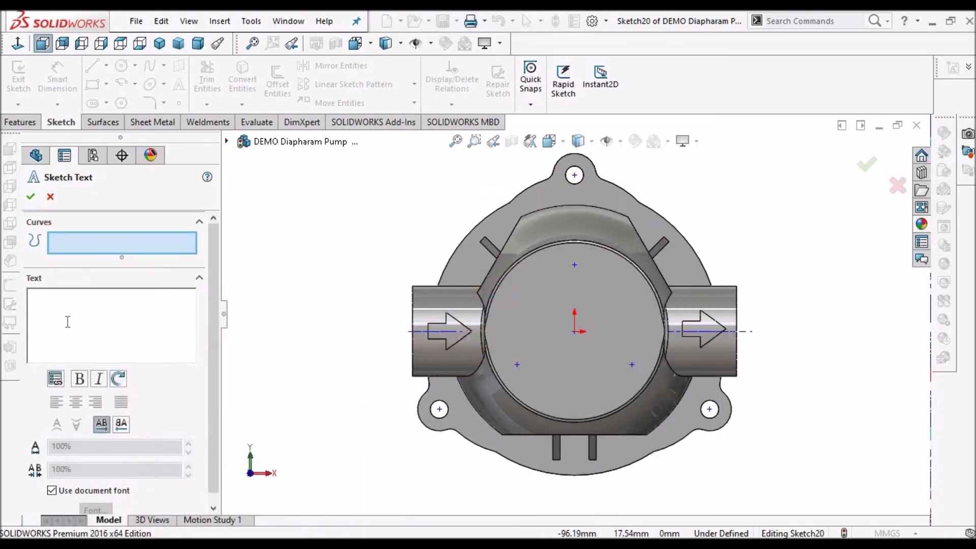
Enter the sketch text "Diaphragm Pump" without the word "Housing", splitting it into two lines with "Pump" indented beneath "Diaphragm"
click(70, 316)
key(ctrl+v)
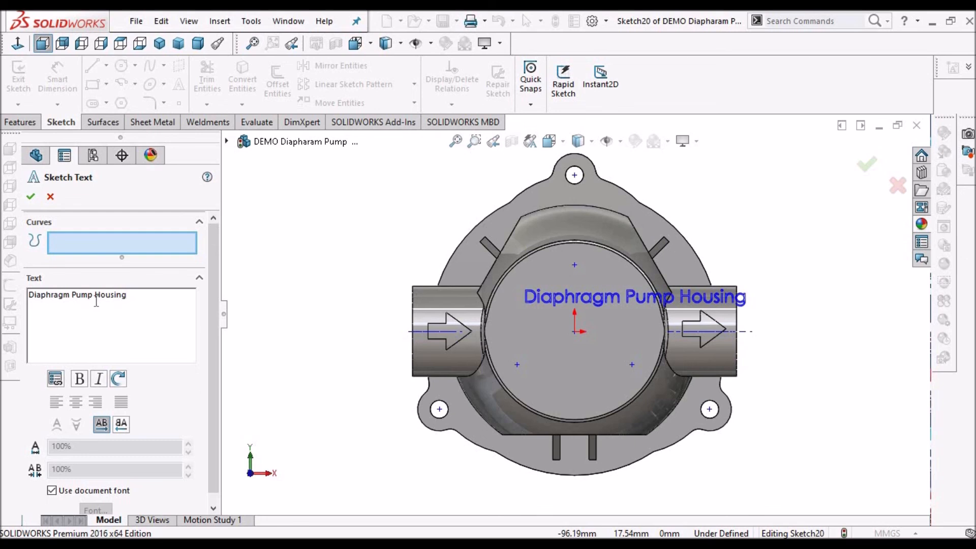
double_click(208, 300)
key(BackSpace)
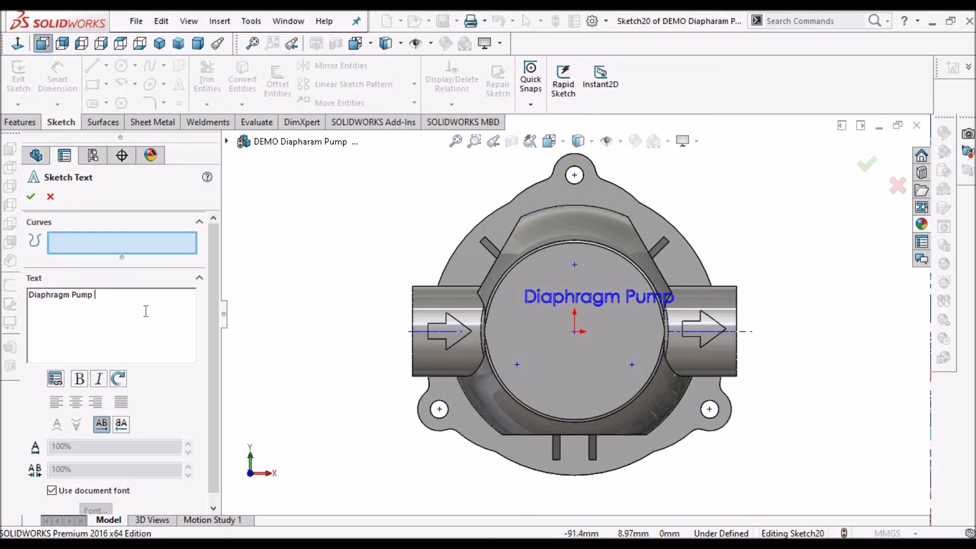
click(70, 295)
key(Return)
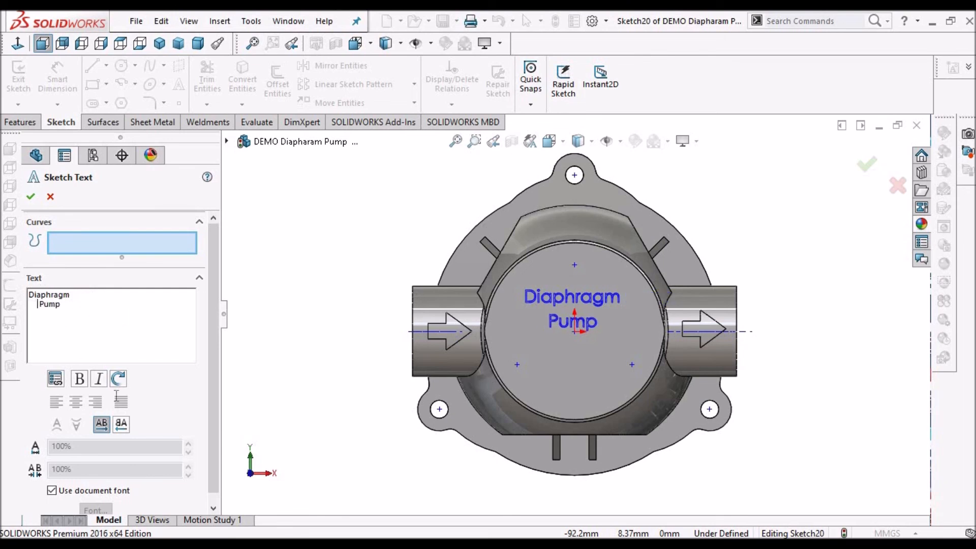
Override the document font for the sketch text and set it to Arial Rounded MT Bold
drag(209, 458, 199, 498)
click(52, 482)
click(104, 502)
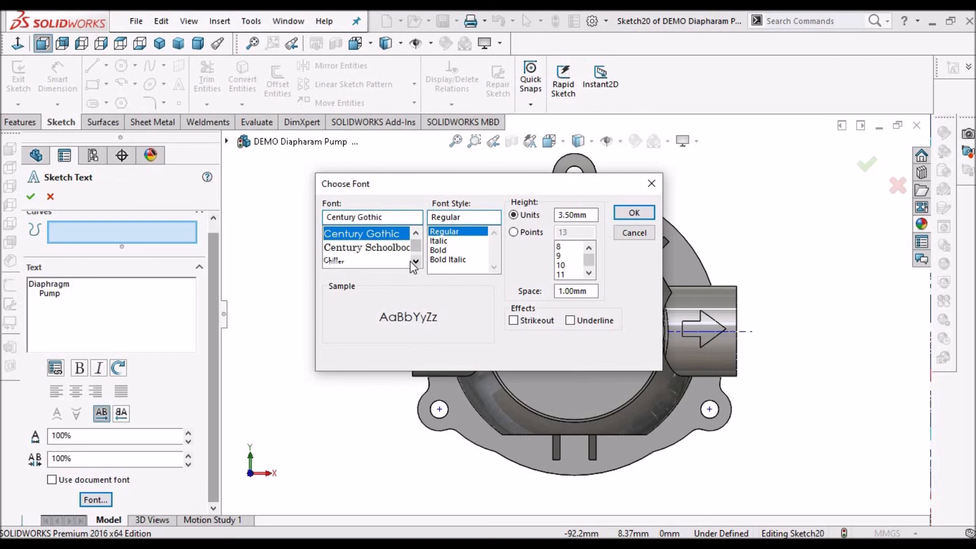
click(413, 262)
click(414, 264)
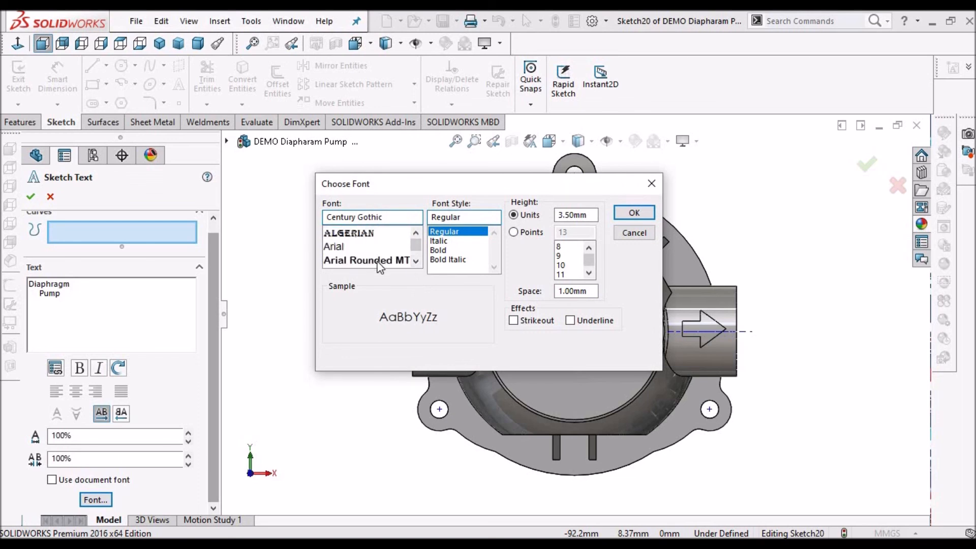
click(379, 262)
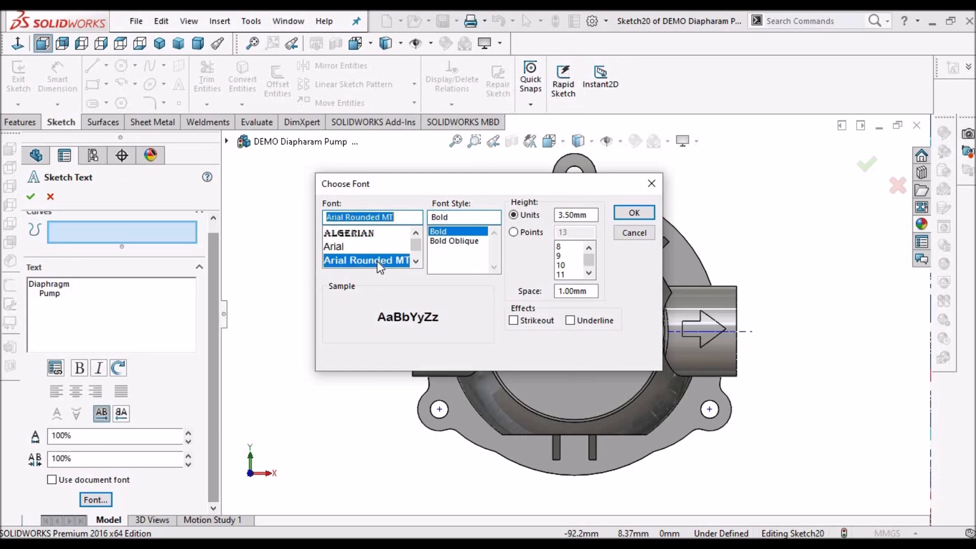
click(634, 213)
Set the sketch text height to 18 points
scroll(559, 320, down, 5)
scroll(558, 321, down, 4)
scroll(742, 304, up, 3)
scroll(742, 304, up, 2)
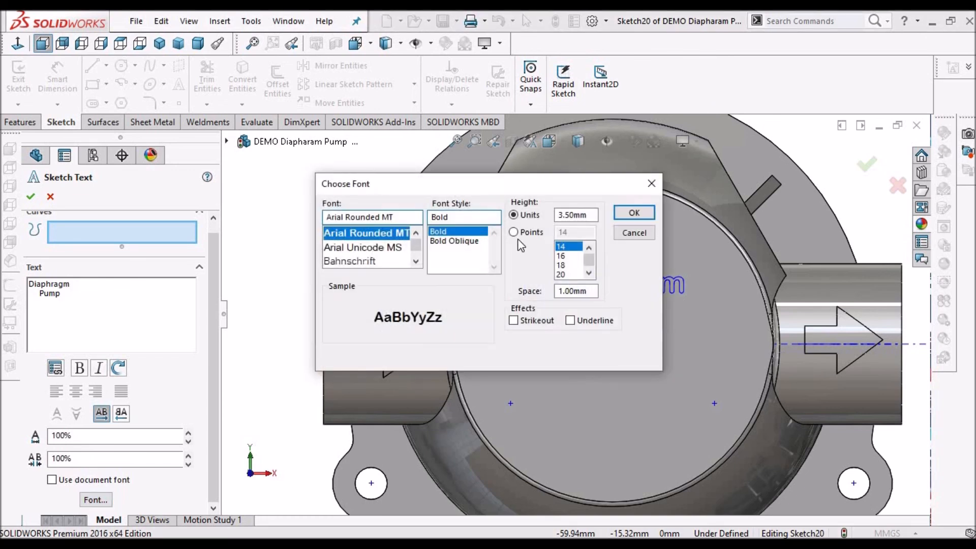
click(514, 233)
click(561, 265)
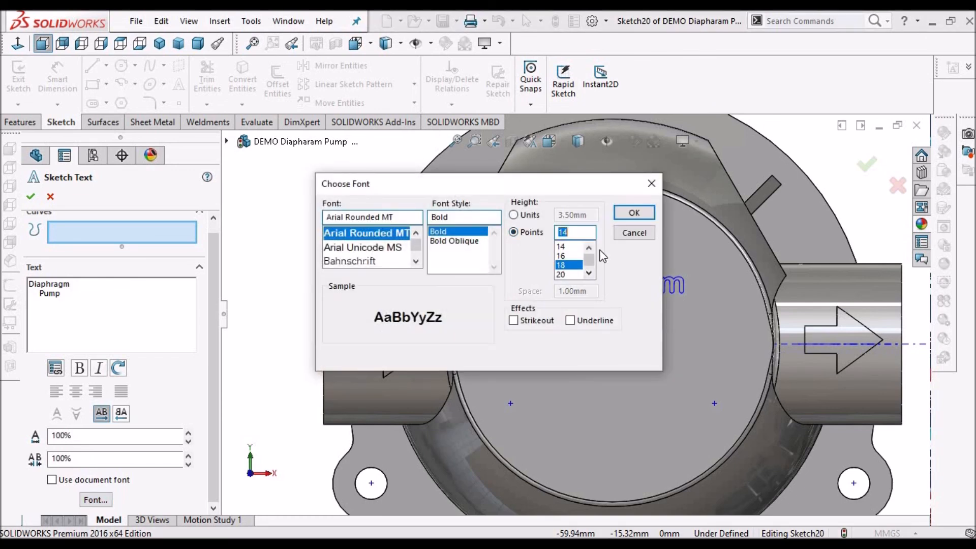
click(633, 213)
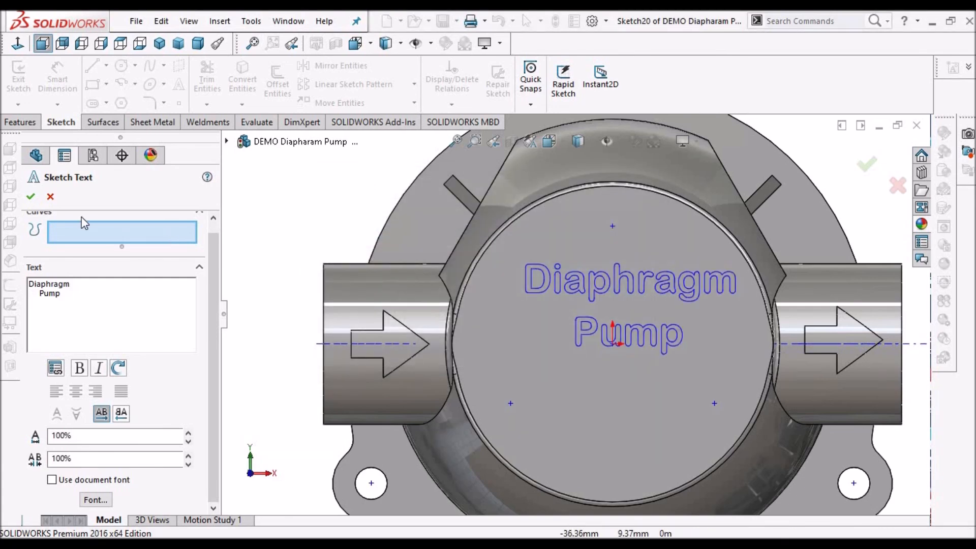
Place the two-line text around the centre of the circular face, accept it and exit the sketch
click(508, 367)
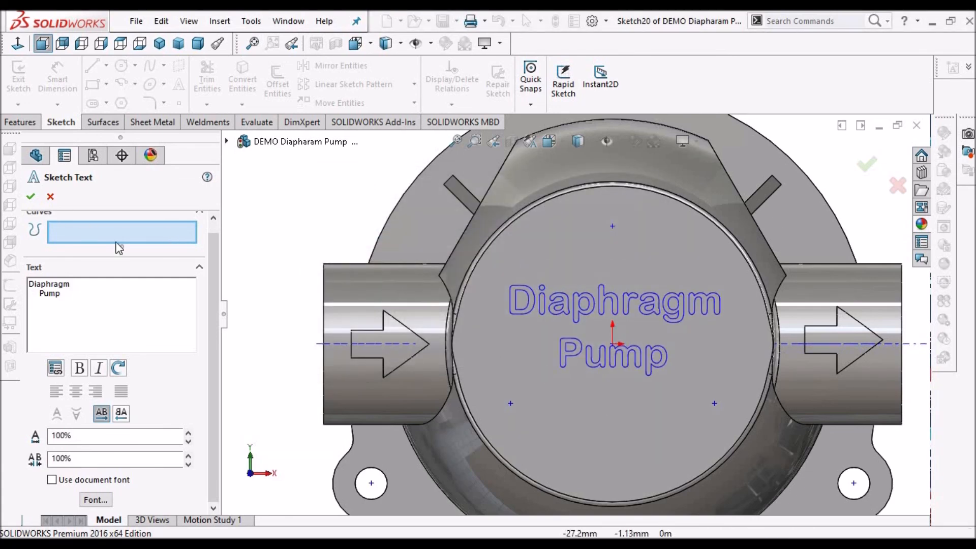
click(32, 197)
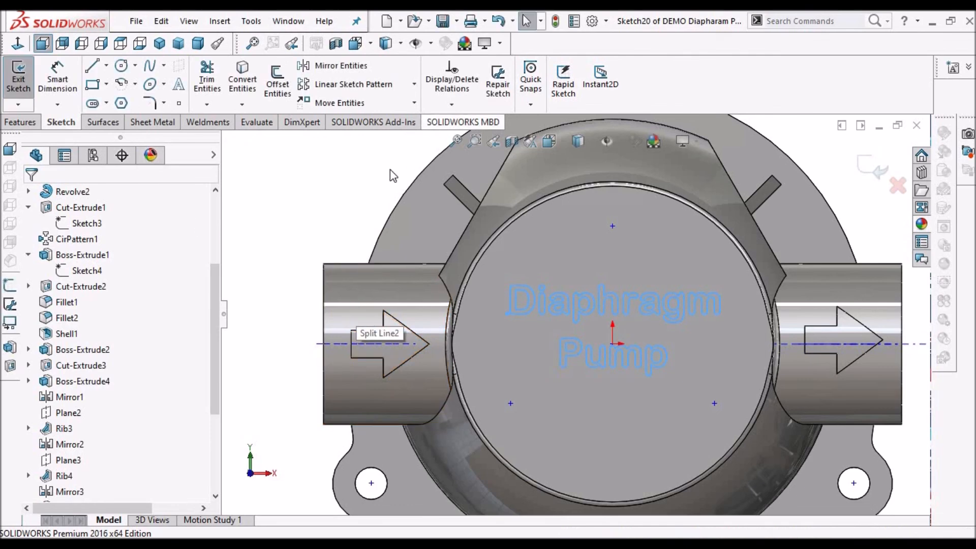
scroll(388, 168, up, 2)
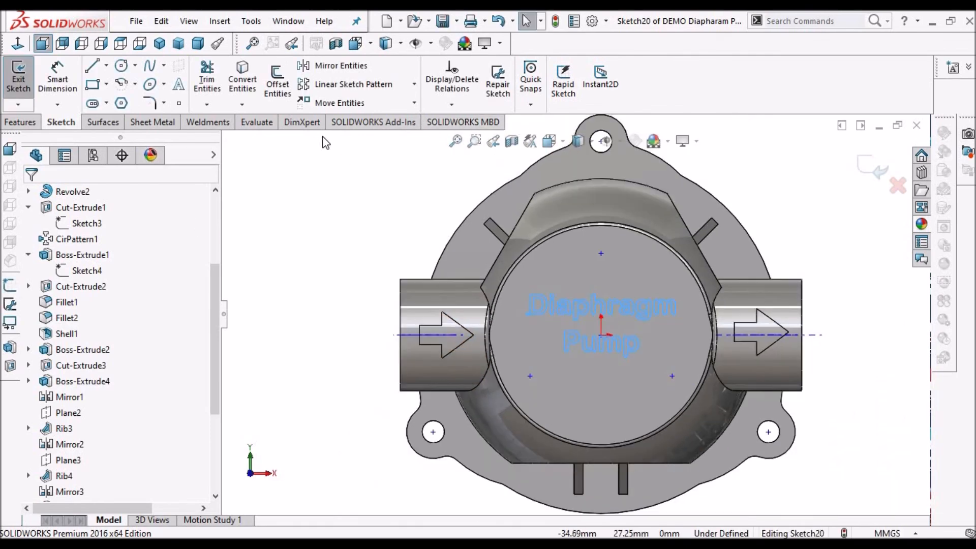
click(219, 23)
mouse_move(259, 91)
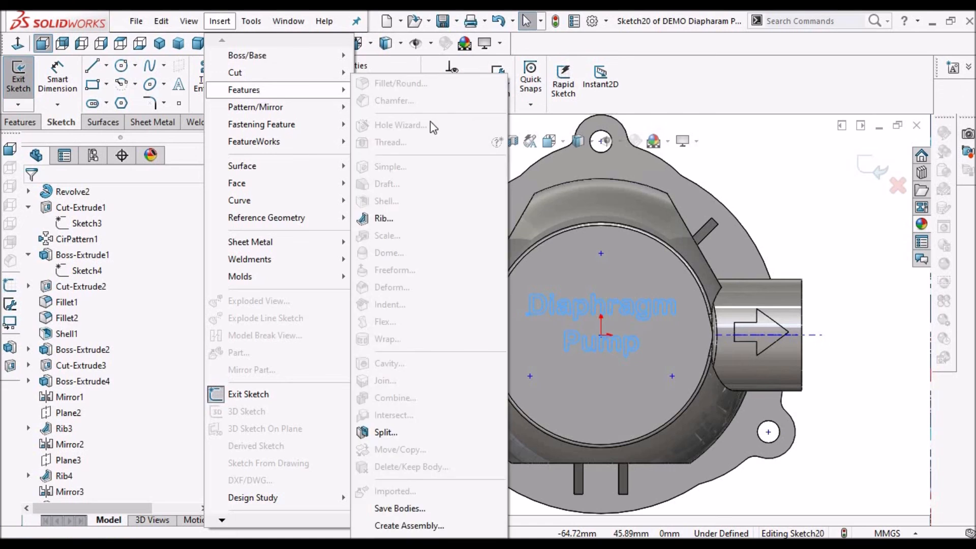
click(874, 176)
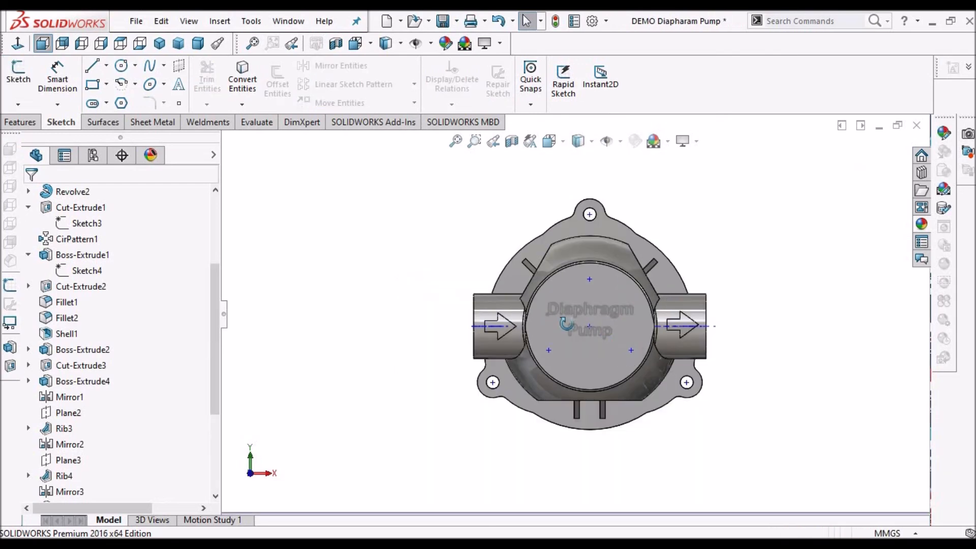
Start a Wrap feature from Sketch20 with the Emboss type
middle_drag(567, 322, 576, 311)
scroll(603, 328, down, 5)
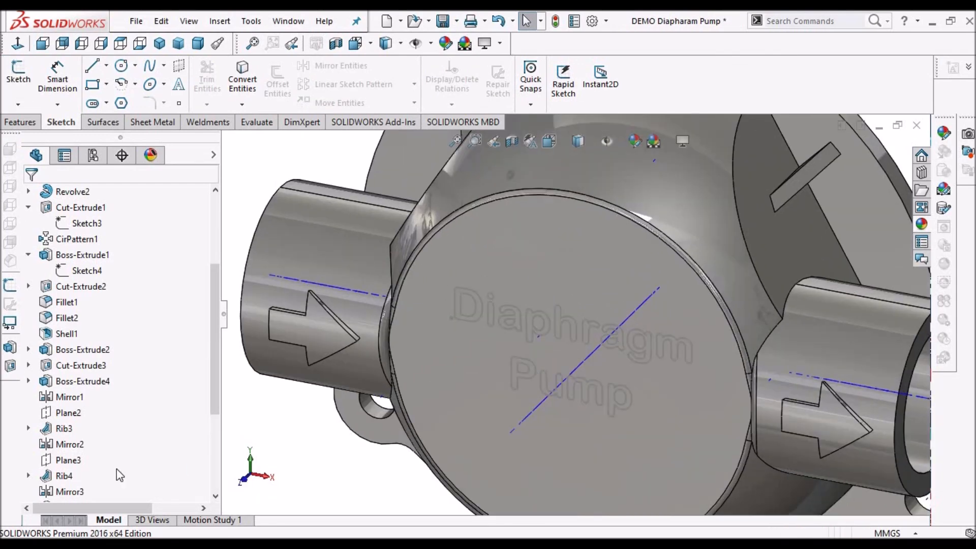
scroll(205, 491, down, 3)
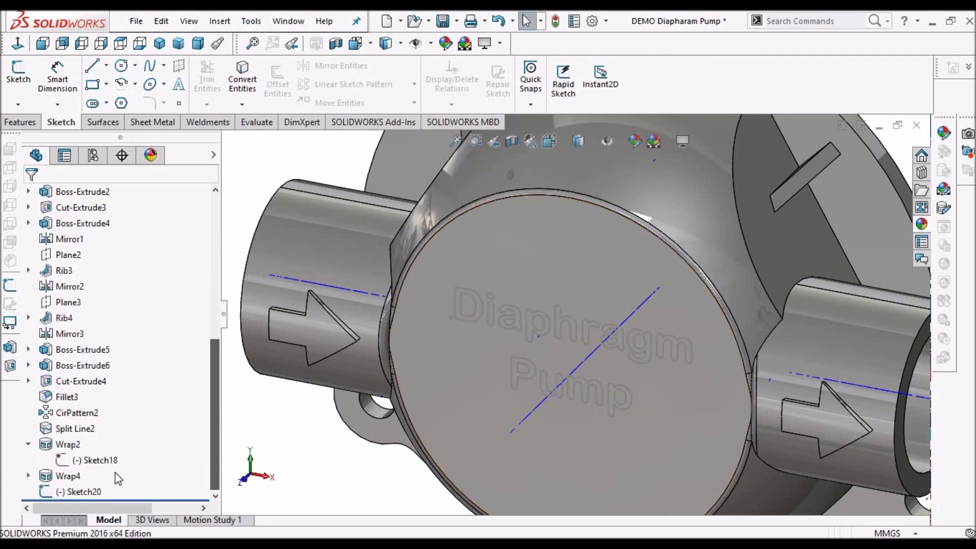
click(78, 492)
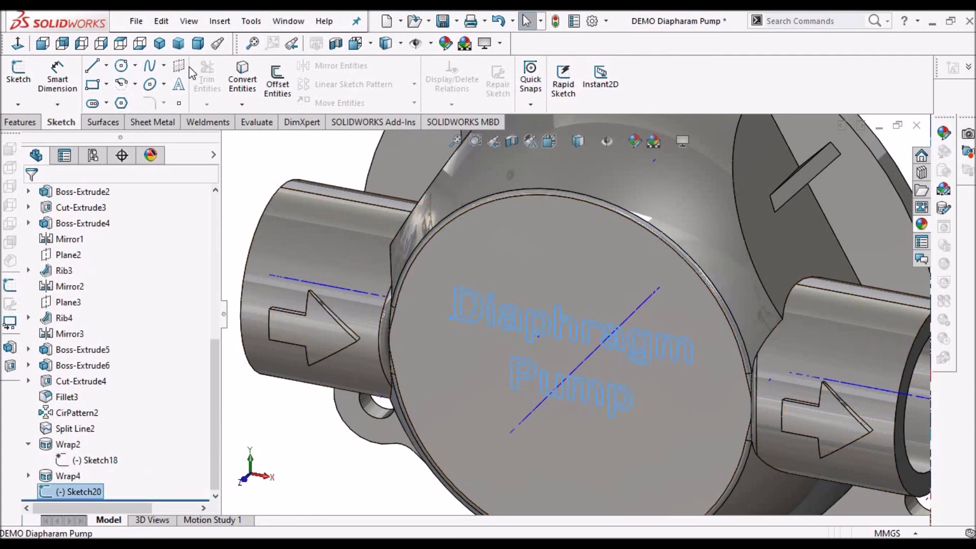
click(220, 21)
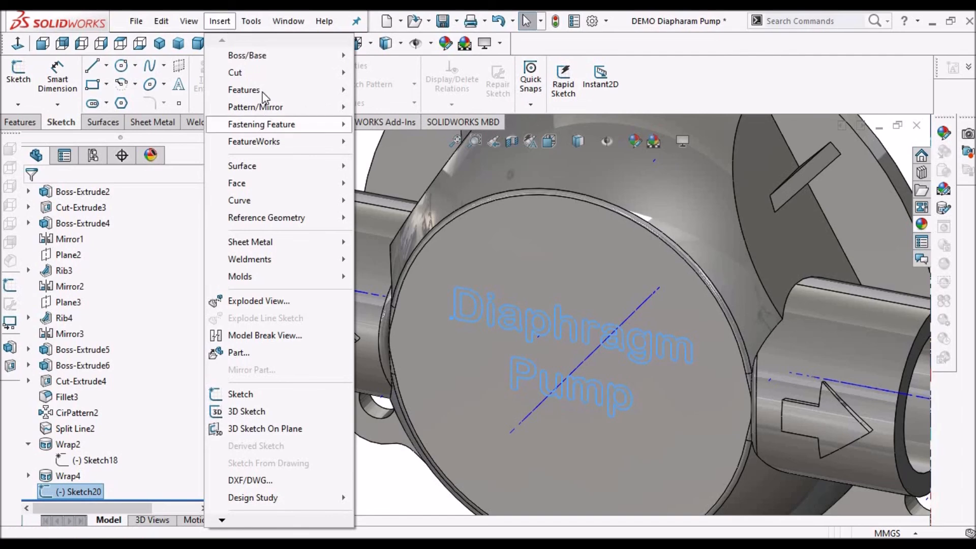
mouse_move(264, 92)
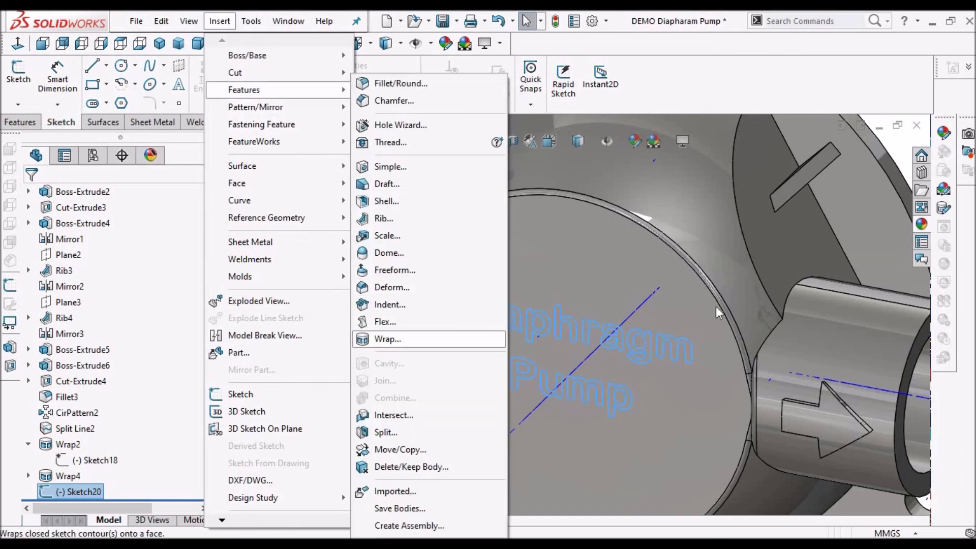
click(387, 339)
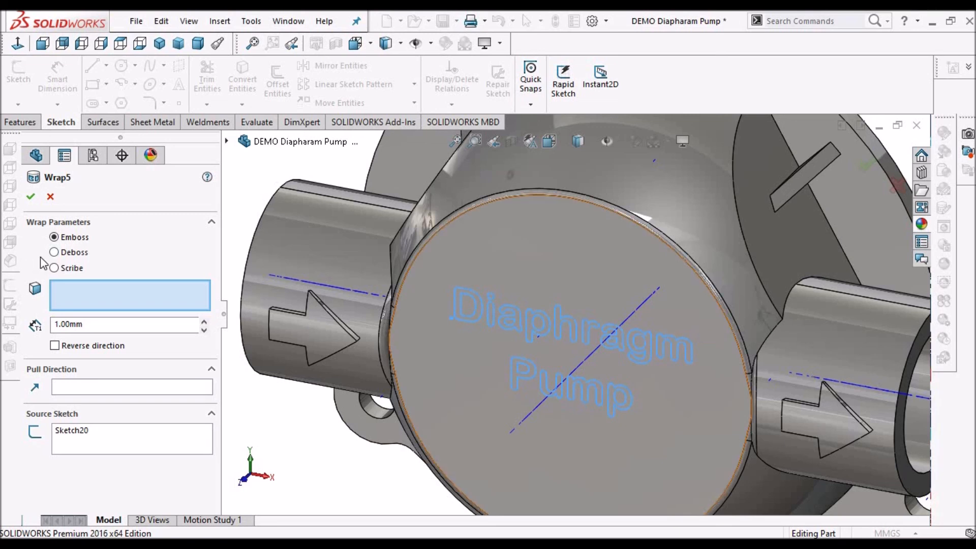
click(97, 254)
click(54, 237)
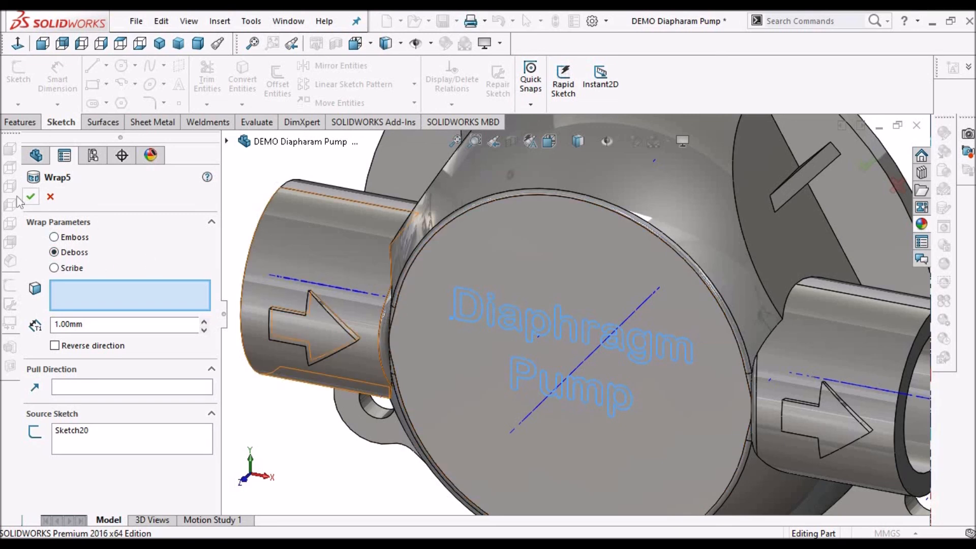
click(31, 196)
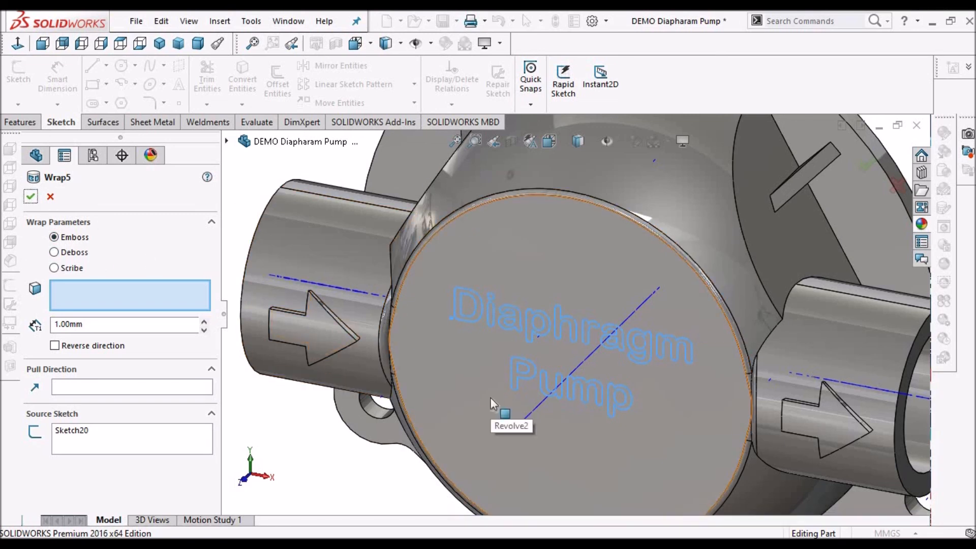
Emboss the text onto the housing's flat circular top face with a thickness of 3 mm
click(458, 364)
scroll(486, 309, down, 3)
scroll(486, 309, down, 2)
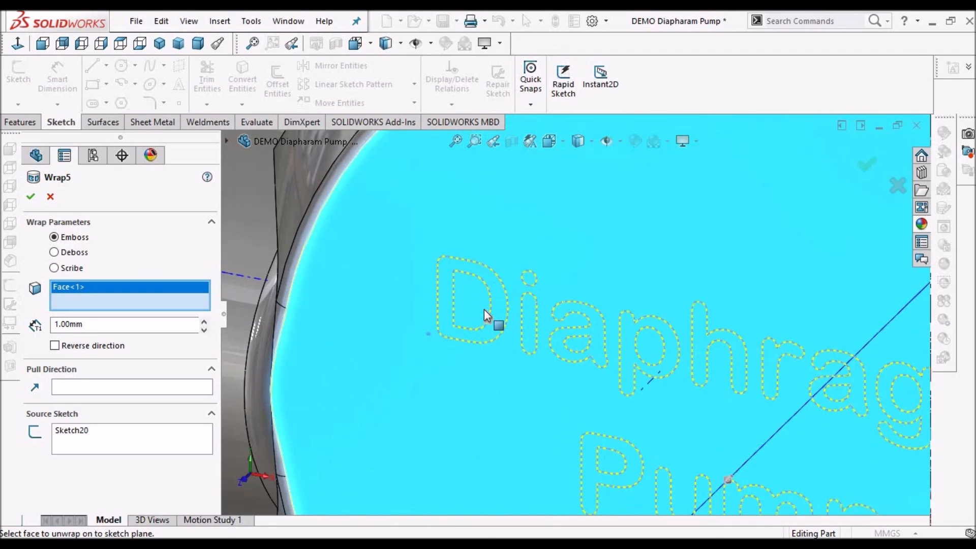
click(153, 331)
double_click(153, 331)
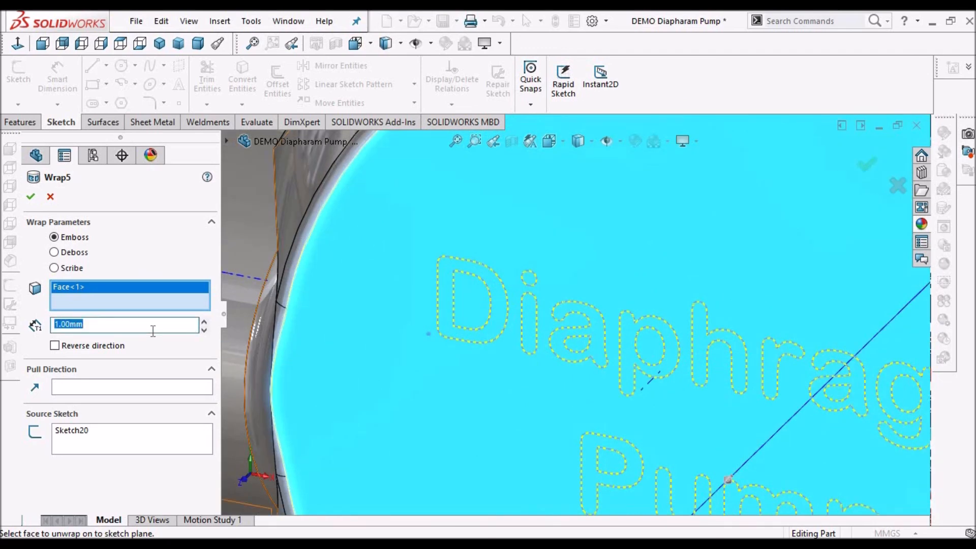
text(3)
key(Return)
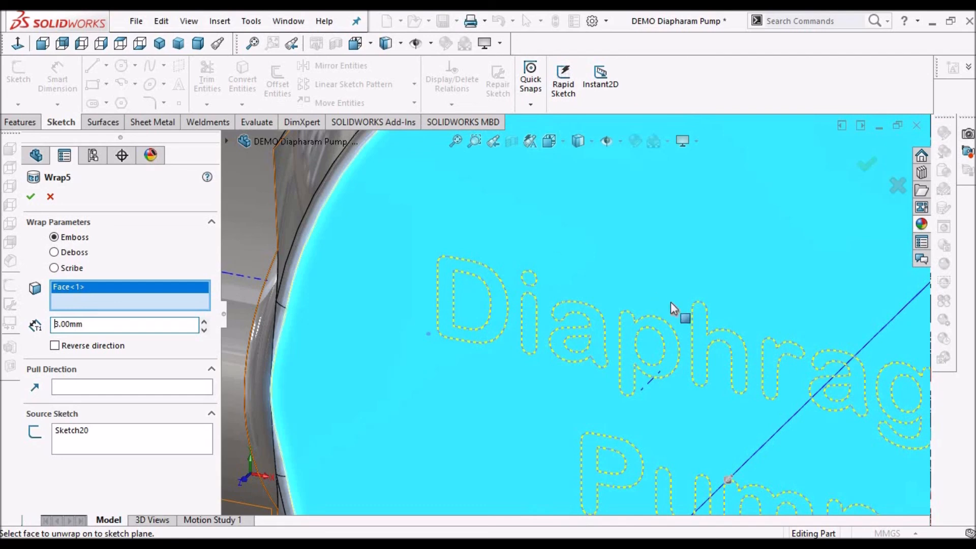
scroll(674, 318, up, 3)
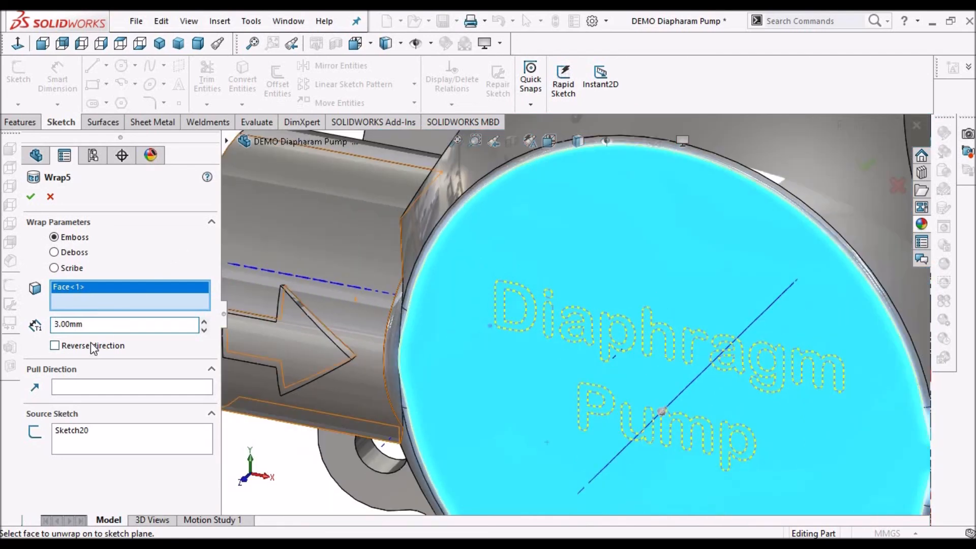
click(30, 197)
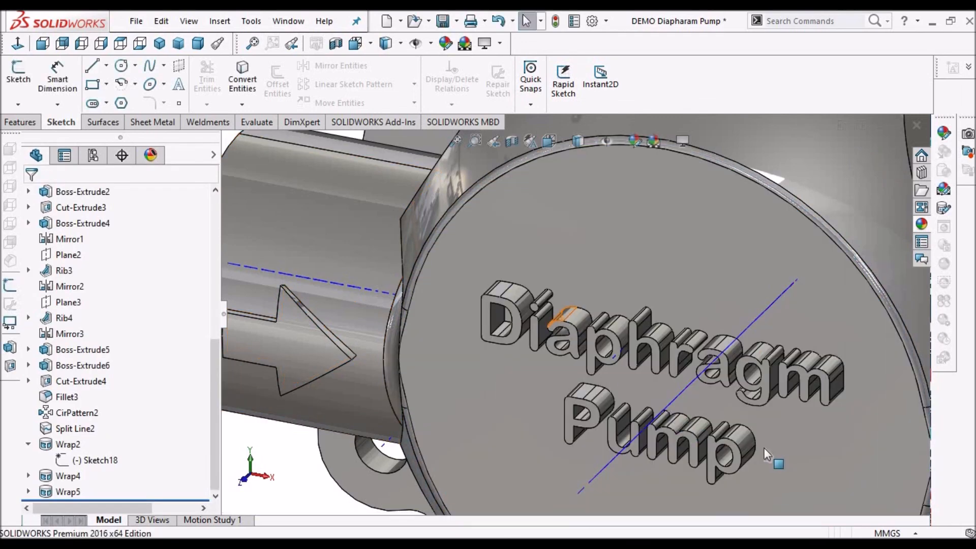
Inspect the embossed lettering and pipe arrows up close, and view the whole housing in Dimetric orientation
scroll(752, 435, up, 2)
scroll(743, 422, down, 3)
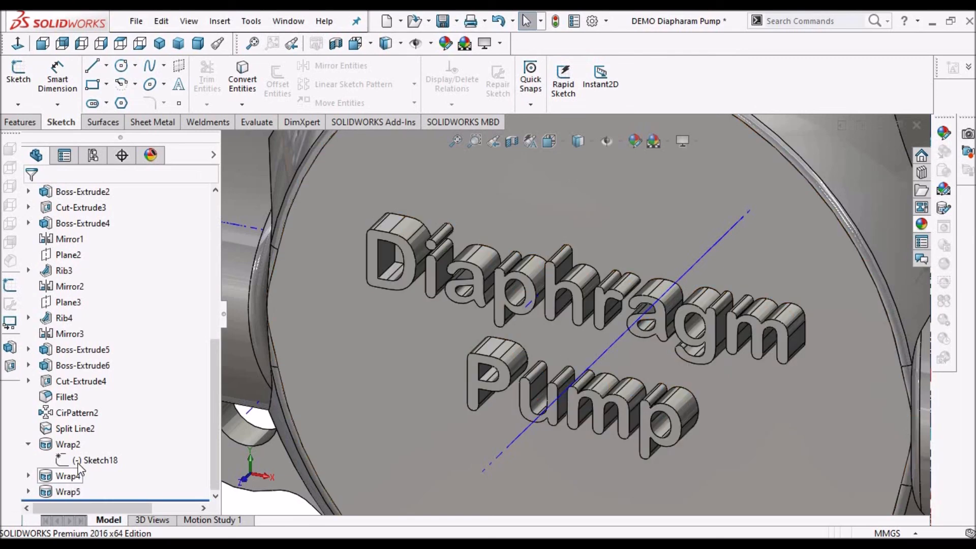
scroll(427, 407, up, 4)
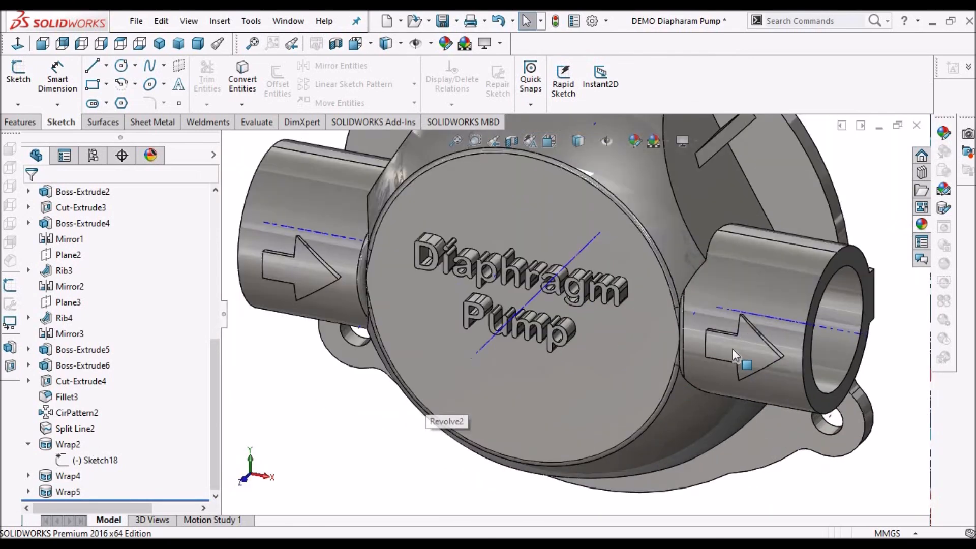
scroll(733, 350, down, 2)
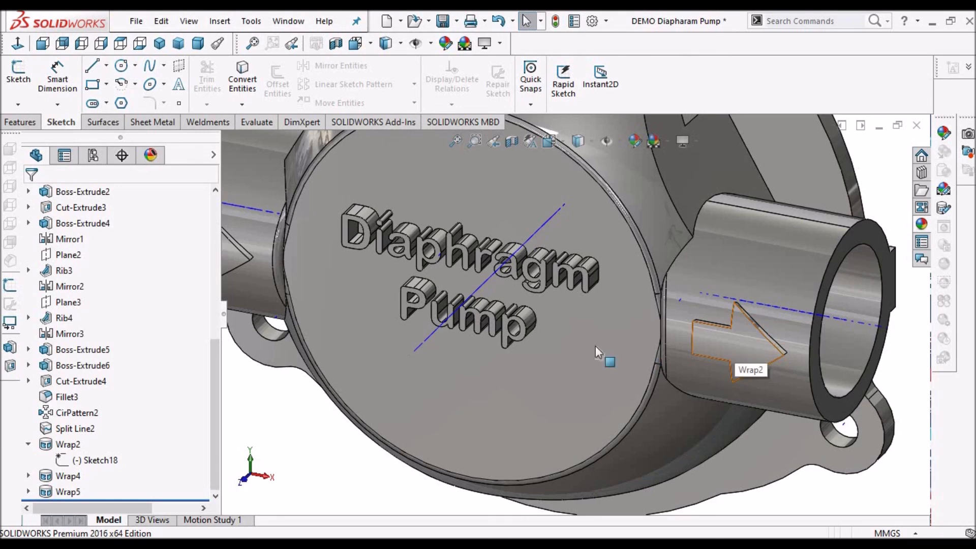
scroll(525, 264, down, 3)
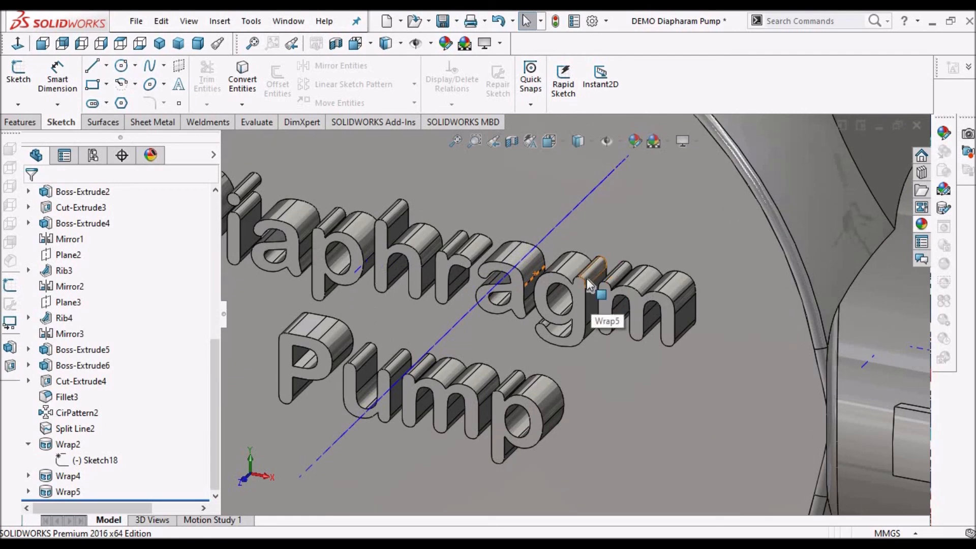
scroll(587, 278, up, 5)
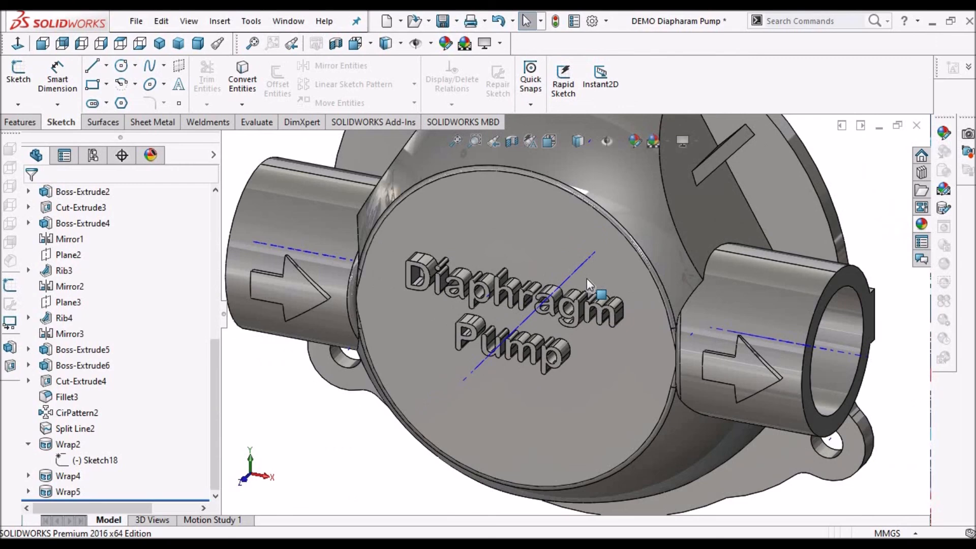
click(197, 43)
scroll(694, 331, up, 1)
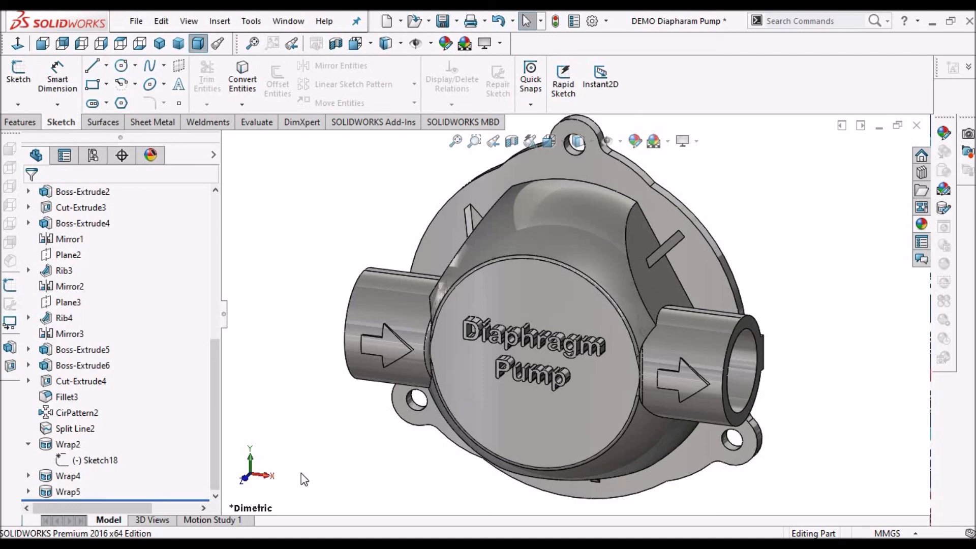
click(21, 122)
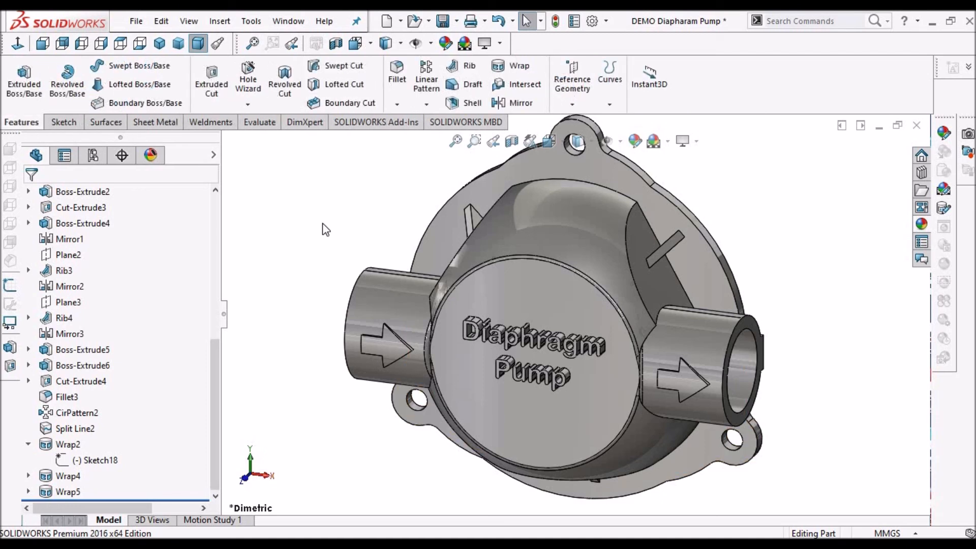